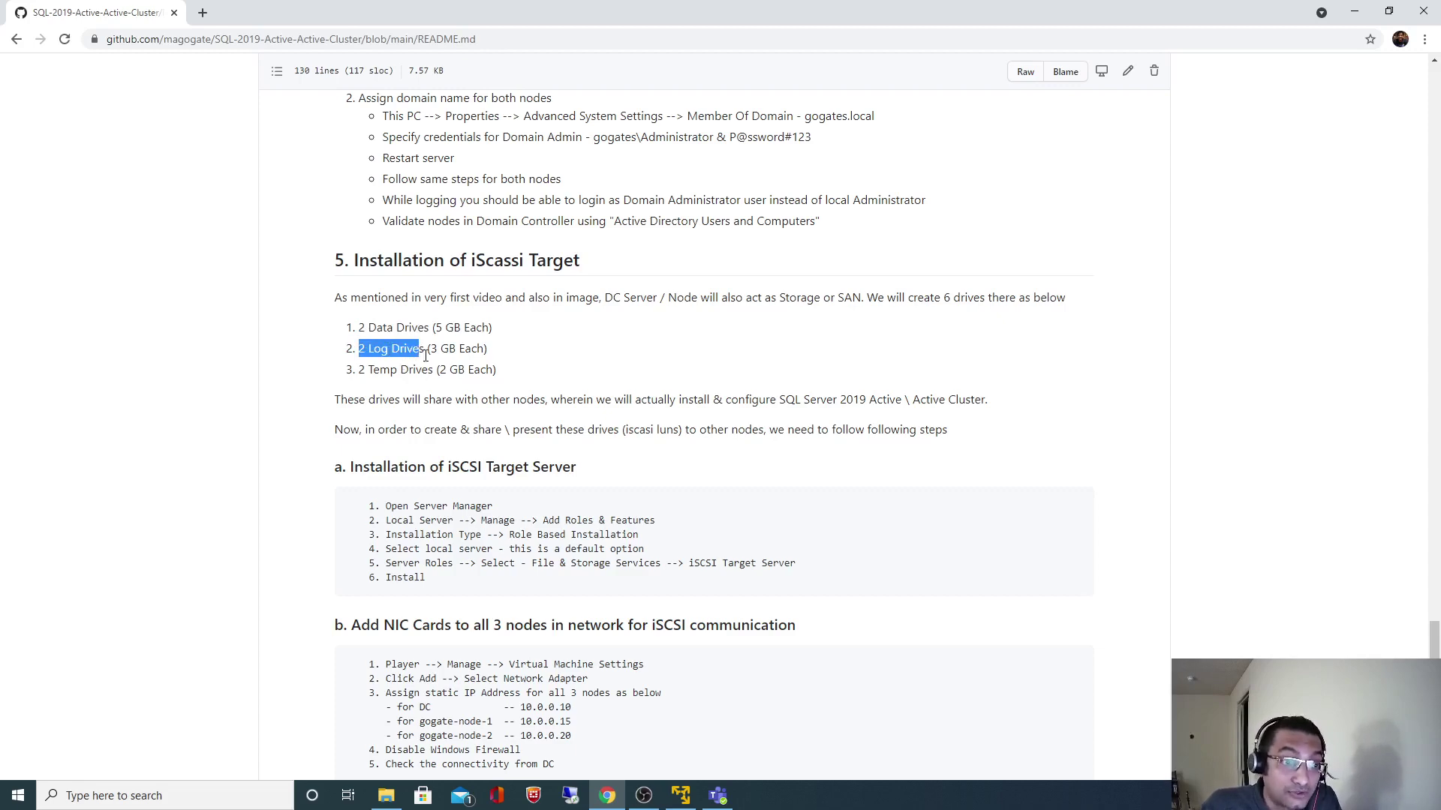
Review the README's iSCSI Target Server section, highlighting its heading
click(1243, 409)
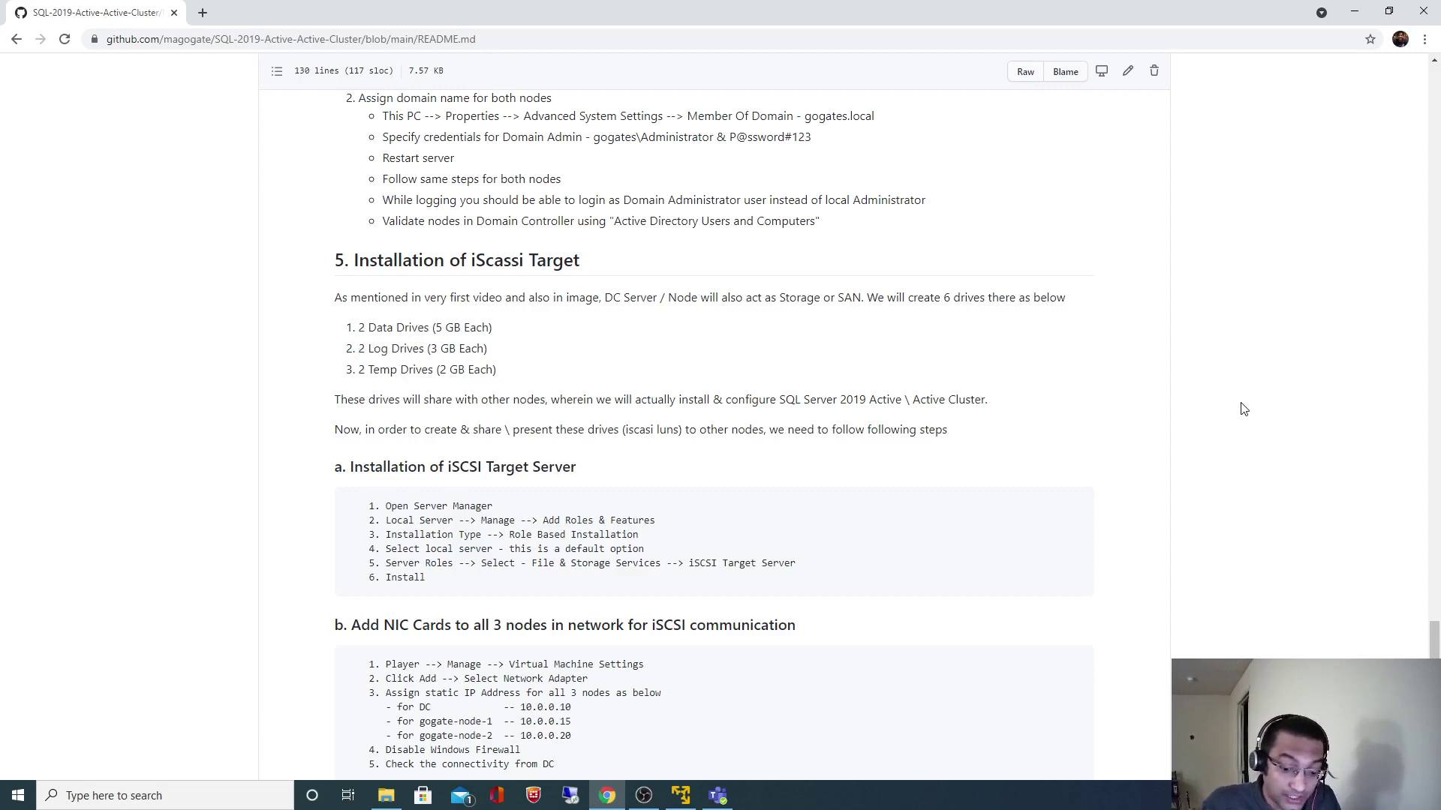
key(Home)
scroll(1238, 412, down, 5)
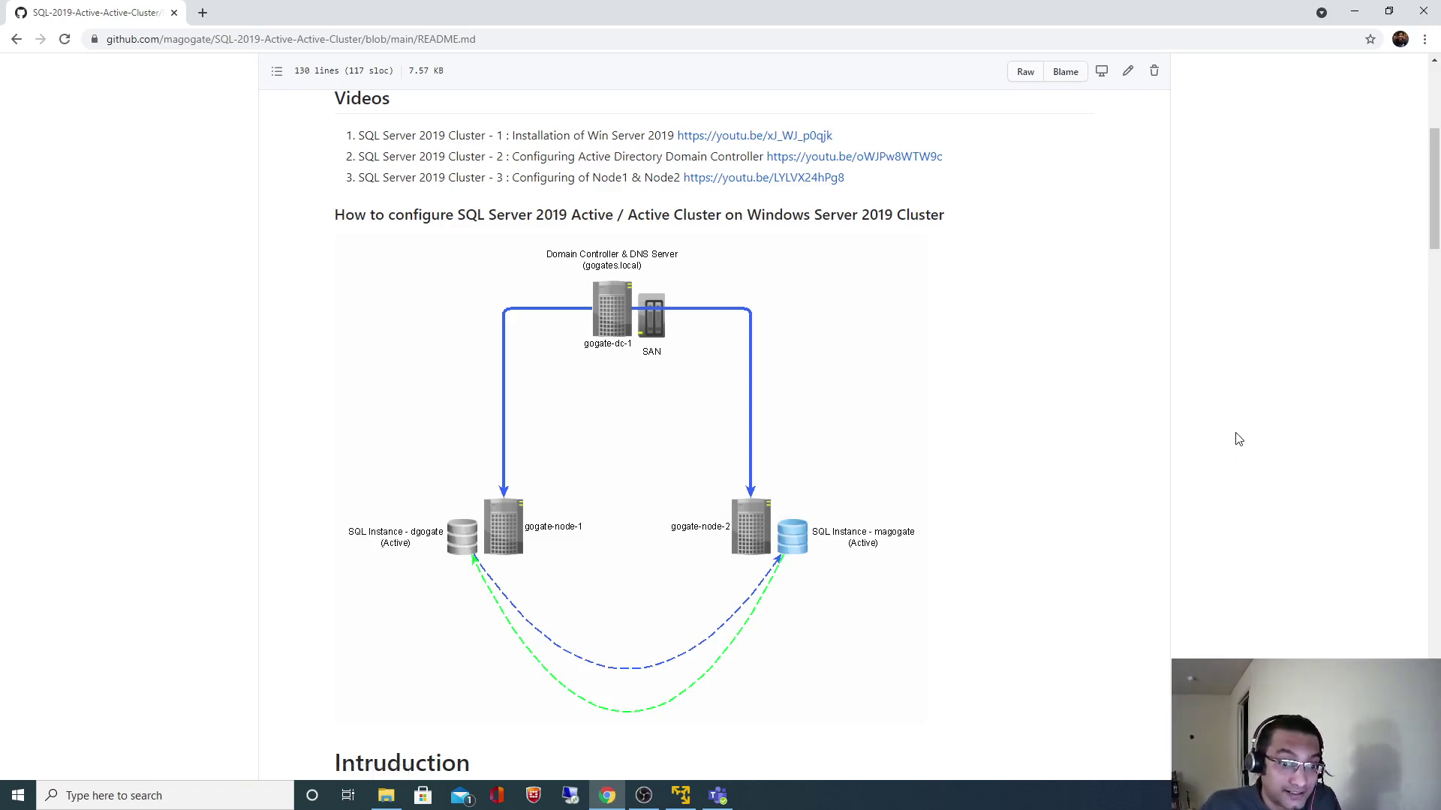
scroll(1236, 436, down, 15)
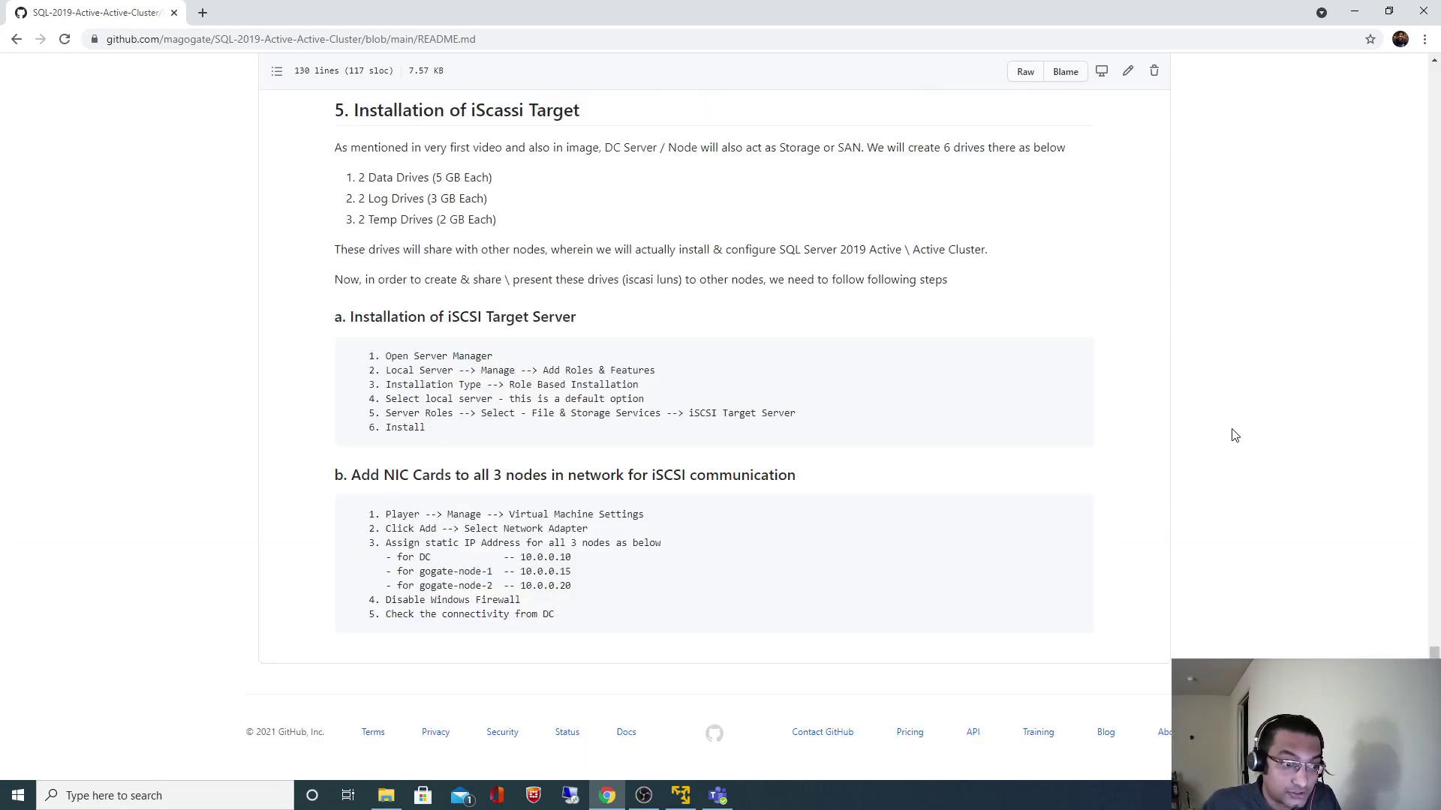
scroll(1231, 432, up, 1)
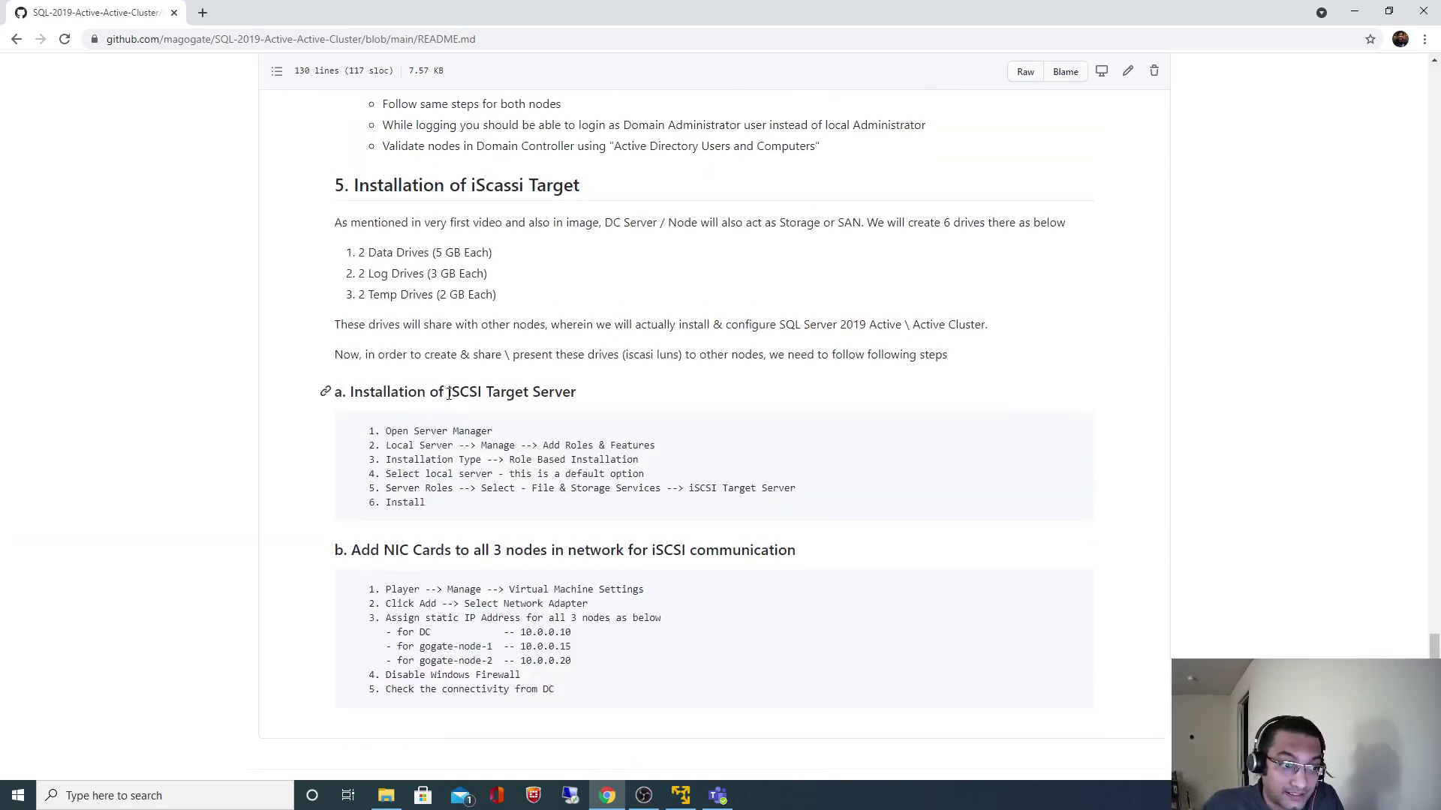
drag(449, 394, 578, 392)
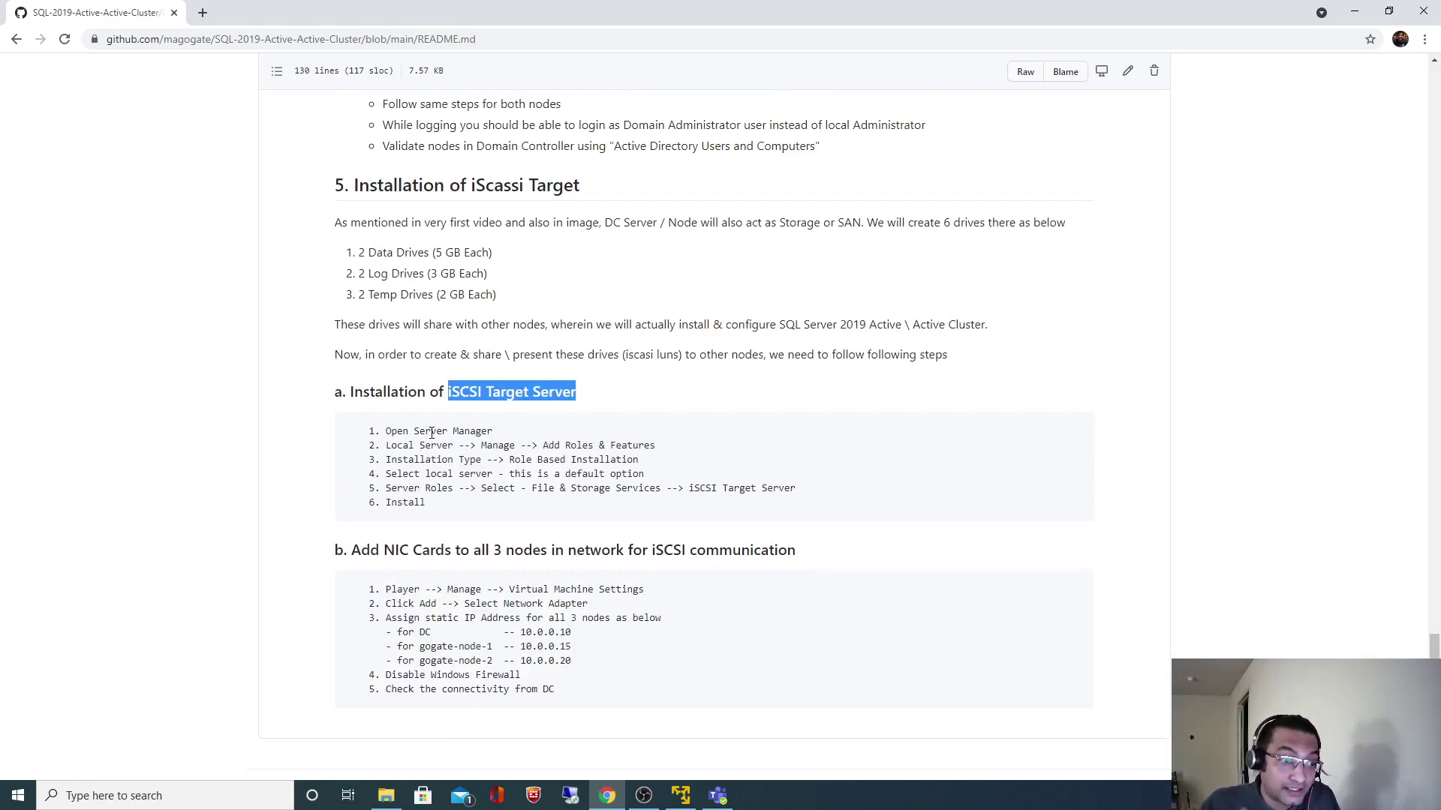
click(1237, 442)
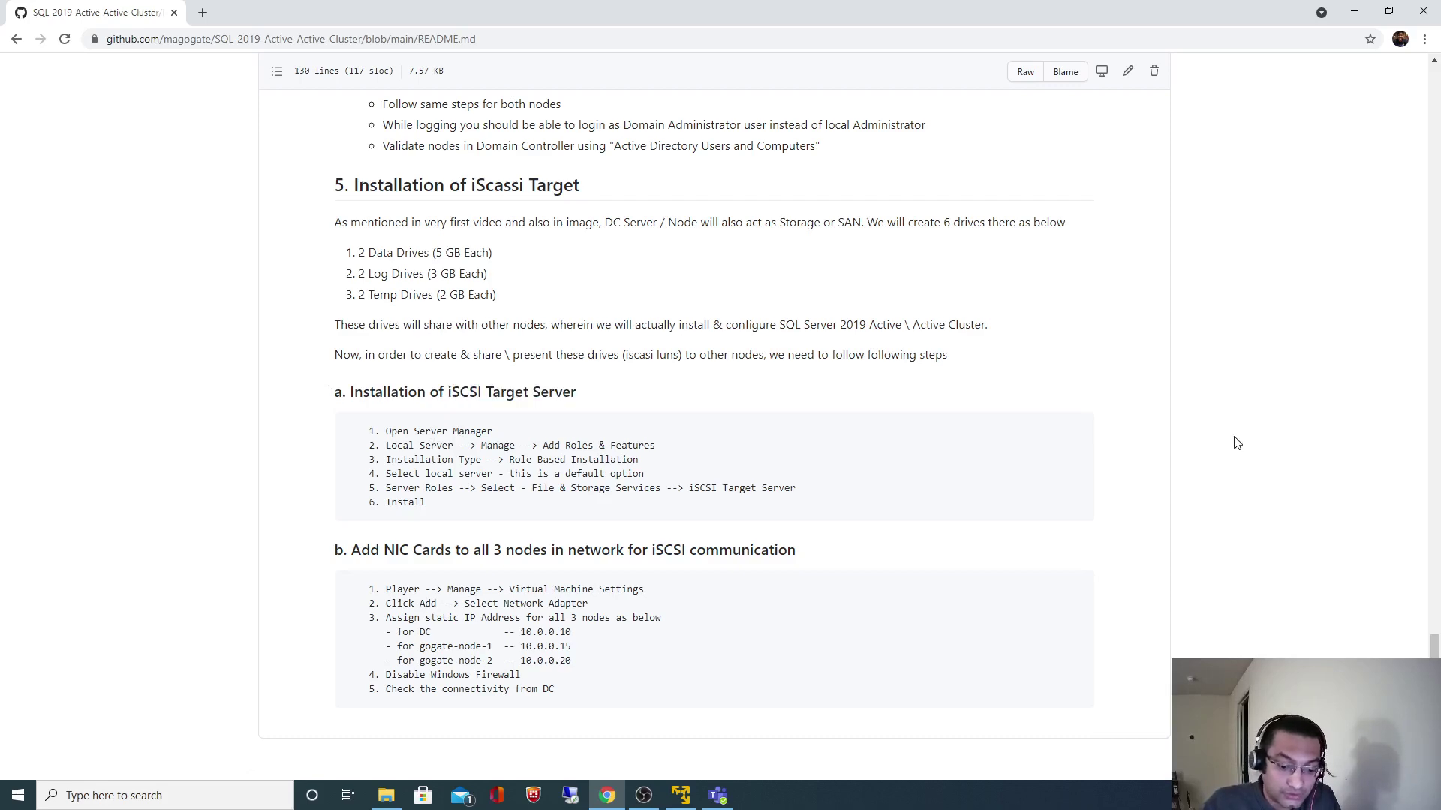
key(Home)
scroll(1236, 443, down, 4)
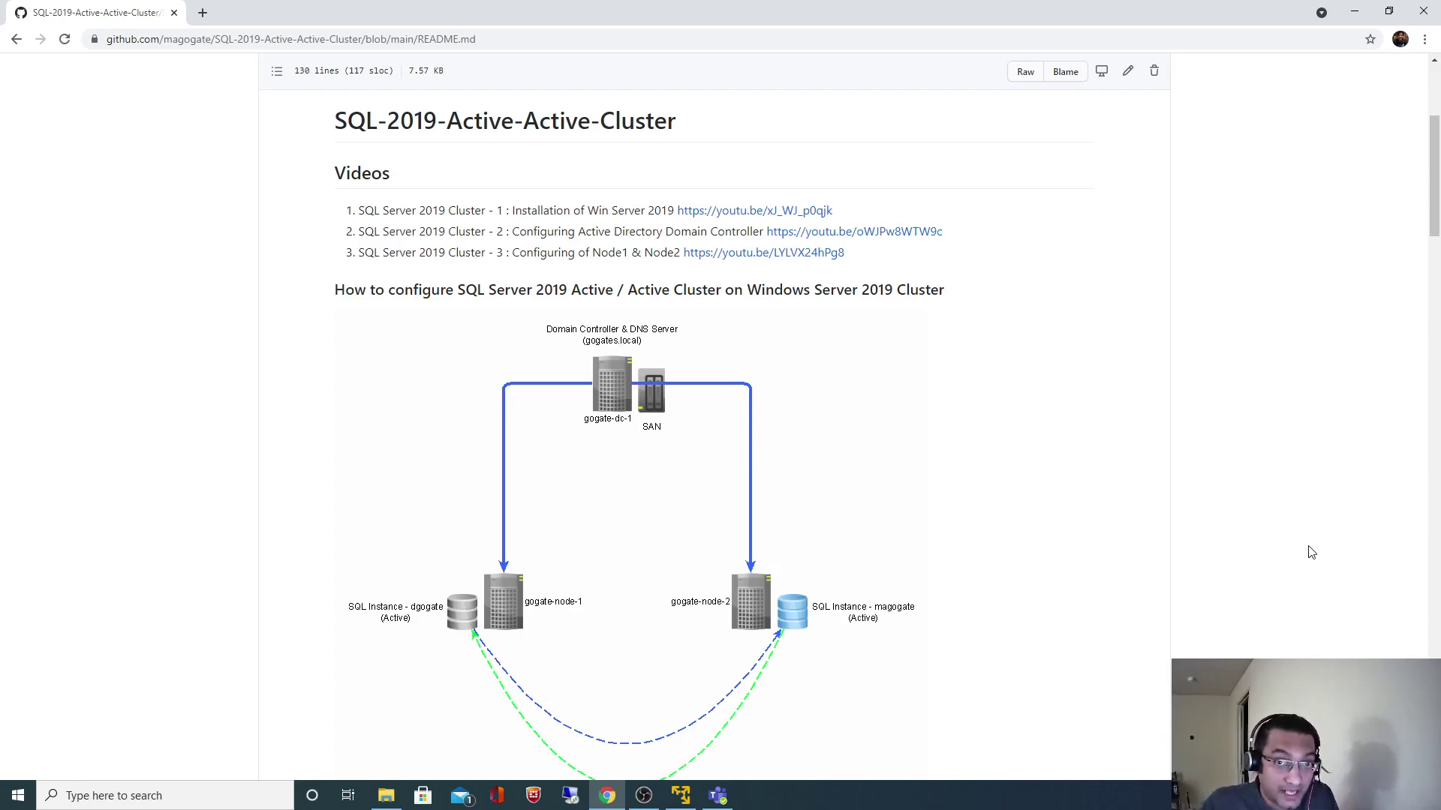
Highlight the README's three node IP addresses and NIC-adding note, then bring up VMware Player
key(End)
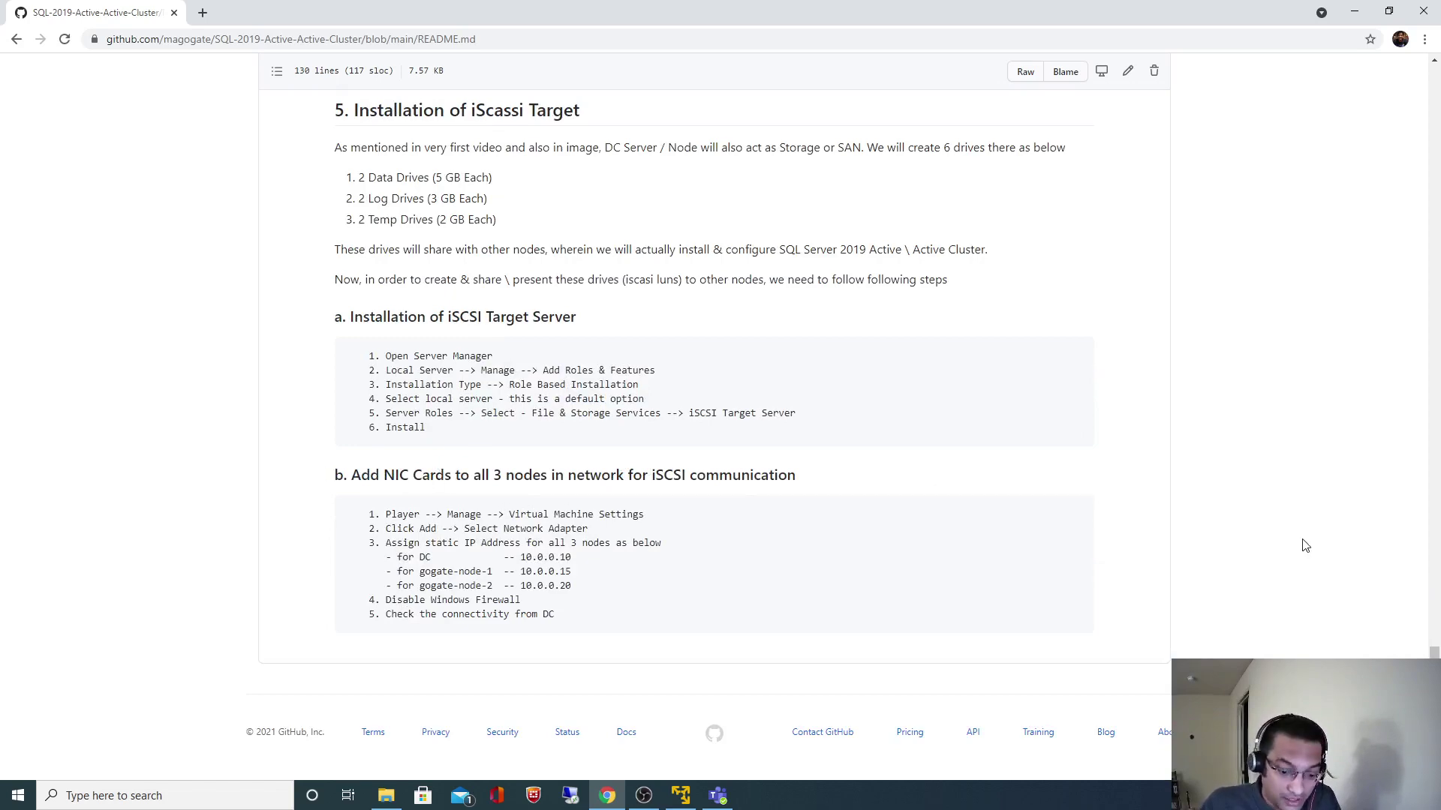
scroll(1306, 547, up, 20)
scroll(653, 465, down, 3)
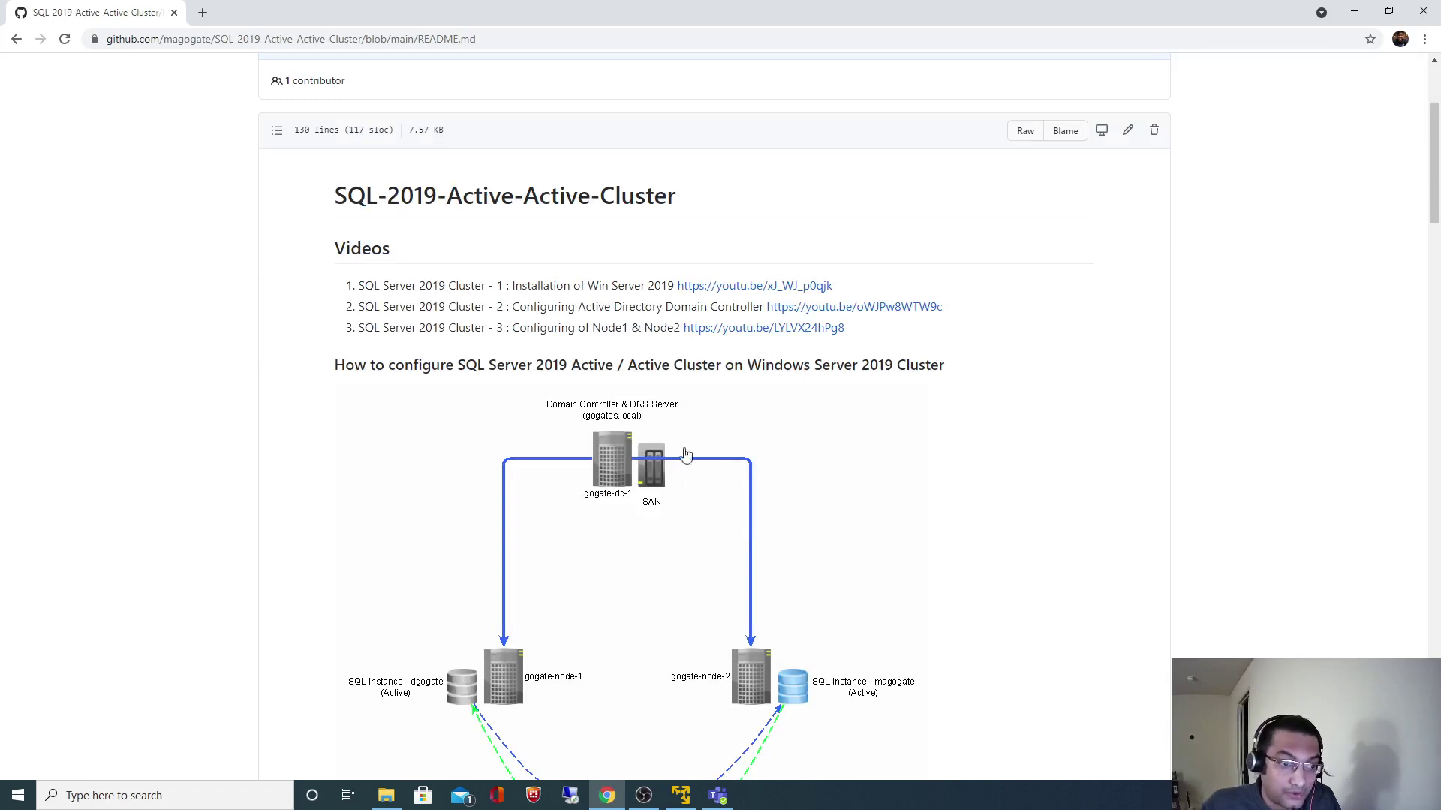
scroll(1054, 489, down, 1)
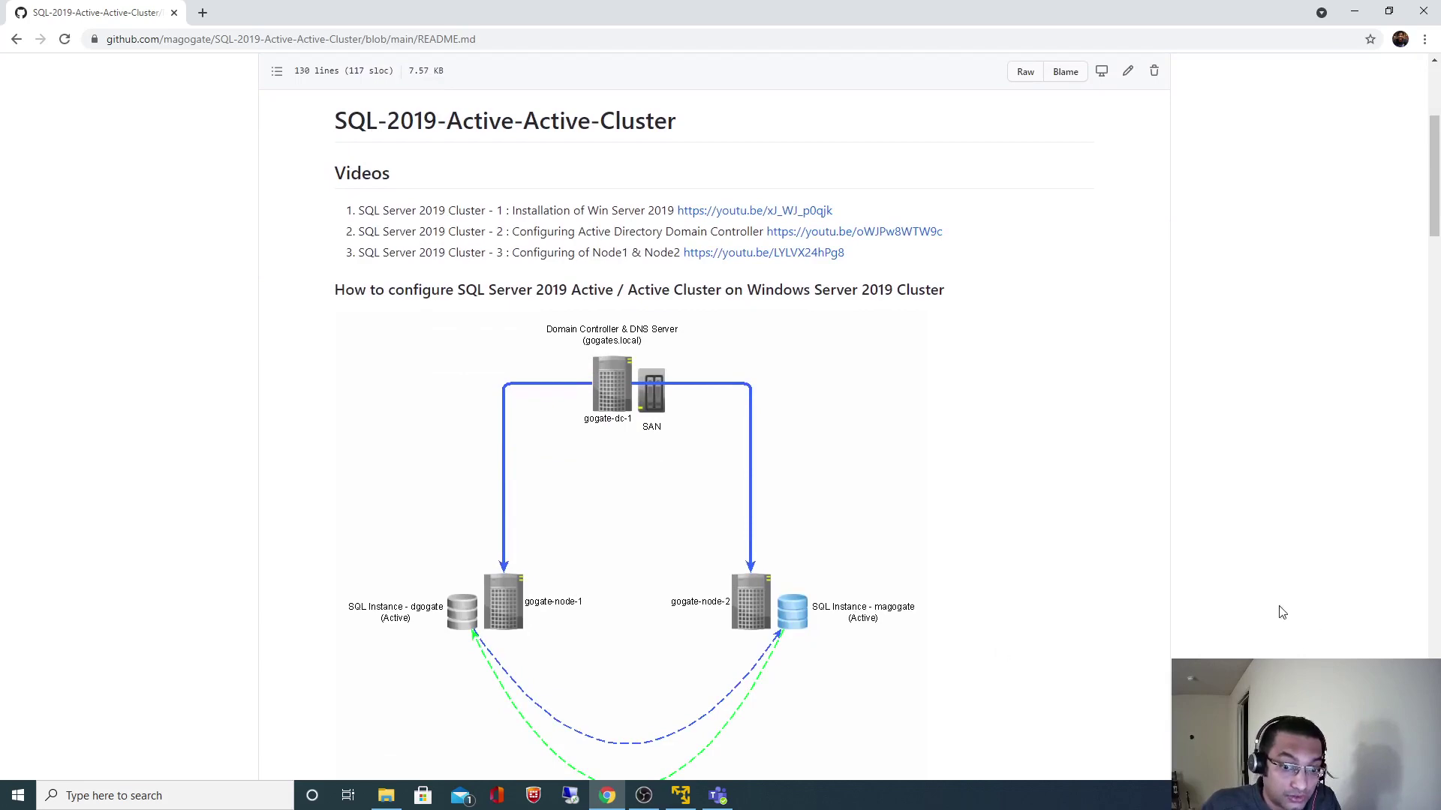
scroll(1282, 612, down, 20)
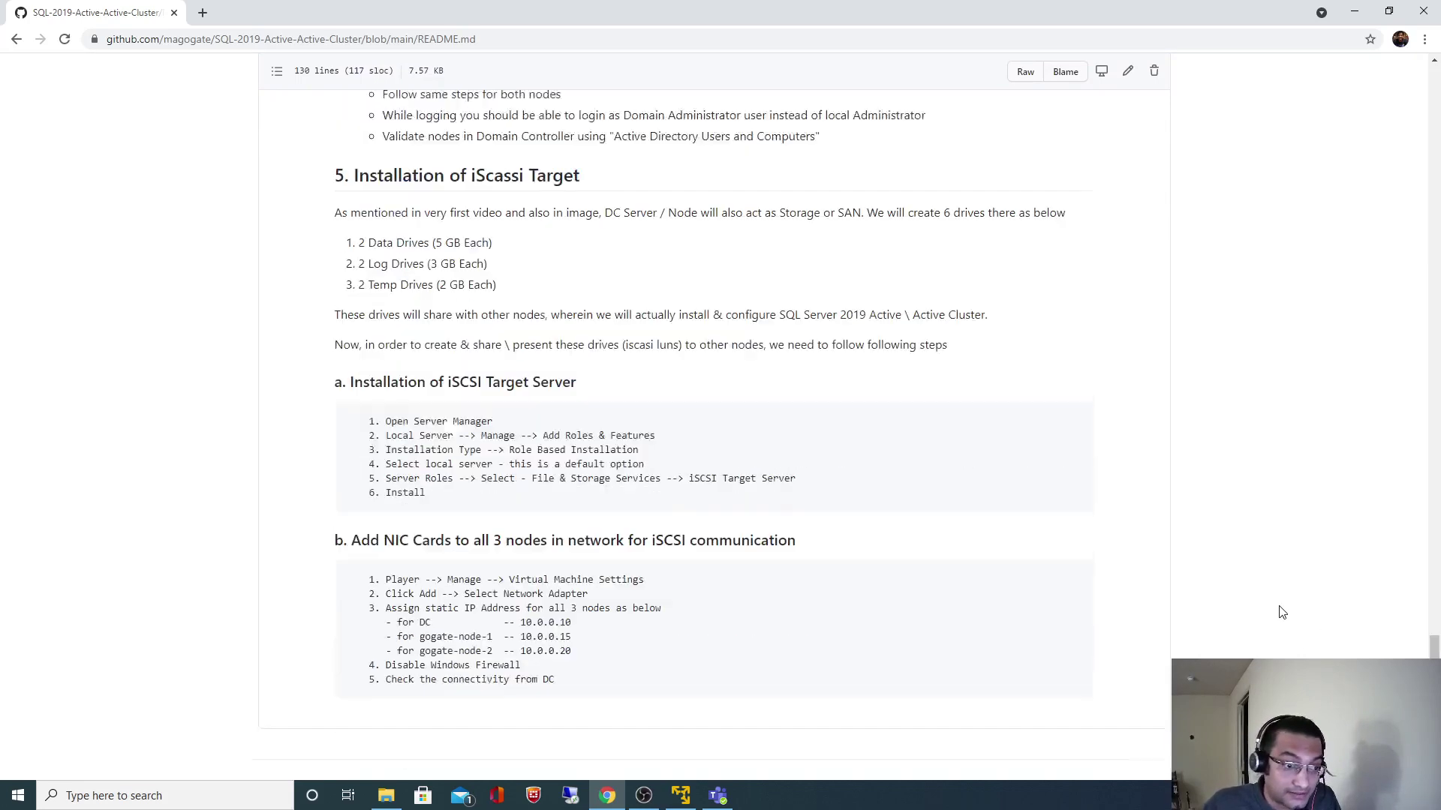
drag(398, 558, 552, 586)
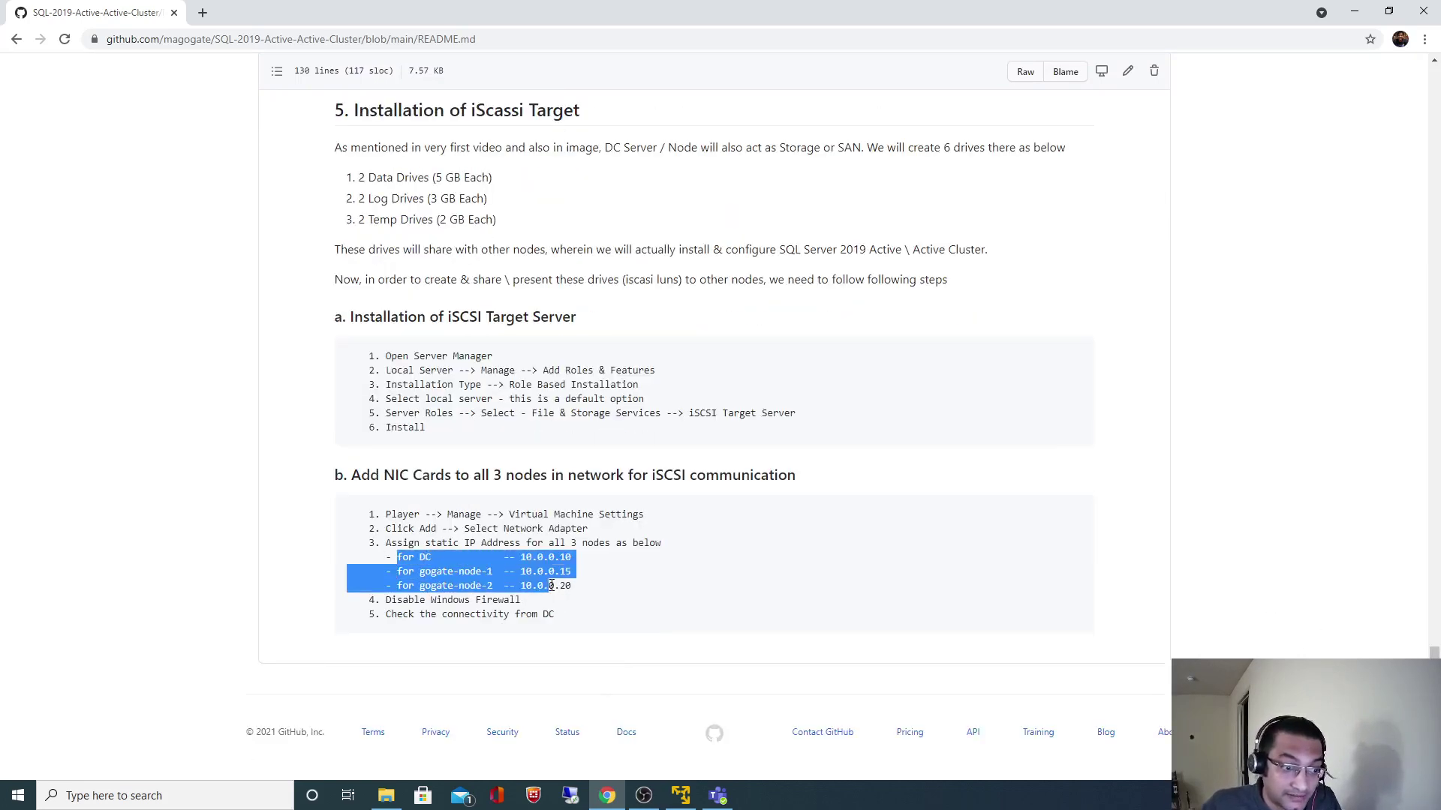
drag(380, 475, 567, 479)
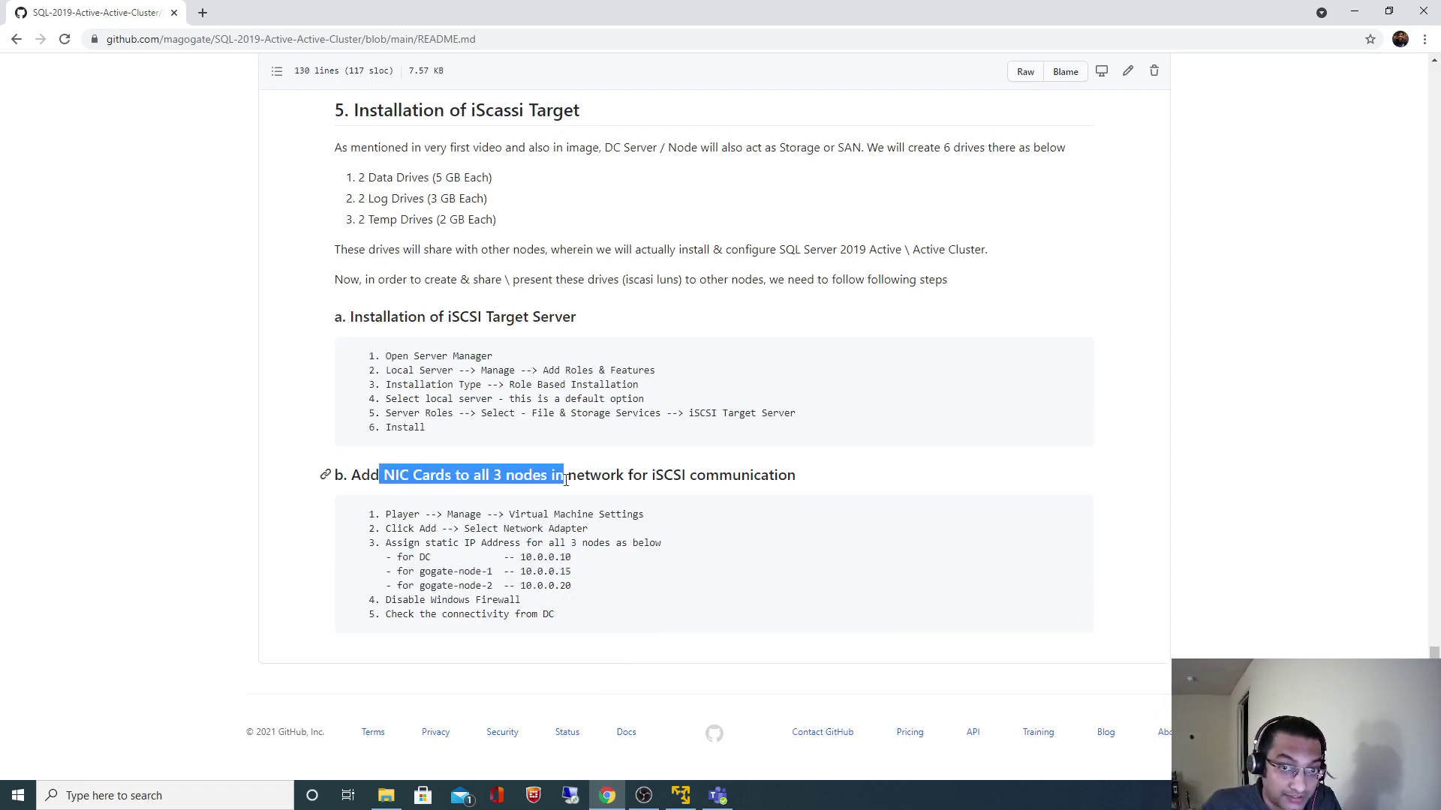
click(1278, 568)
click(680, 795)
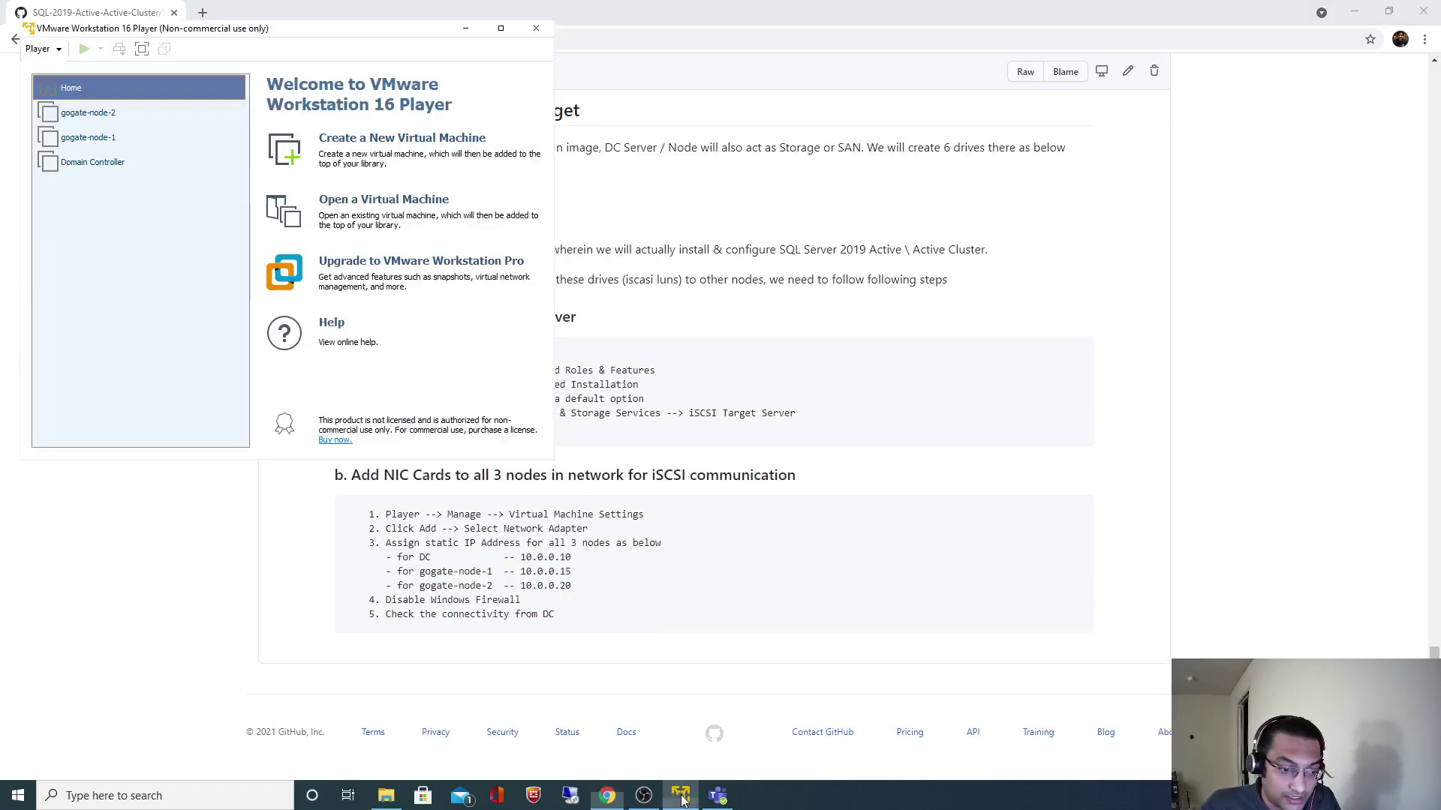
Add a new Network Adapter to the Domain Controller's hardware settings and save with OK
click(94, 169)
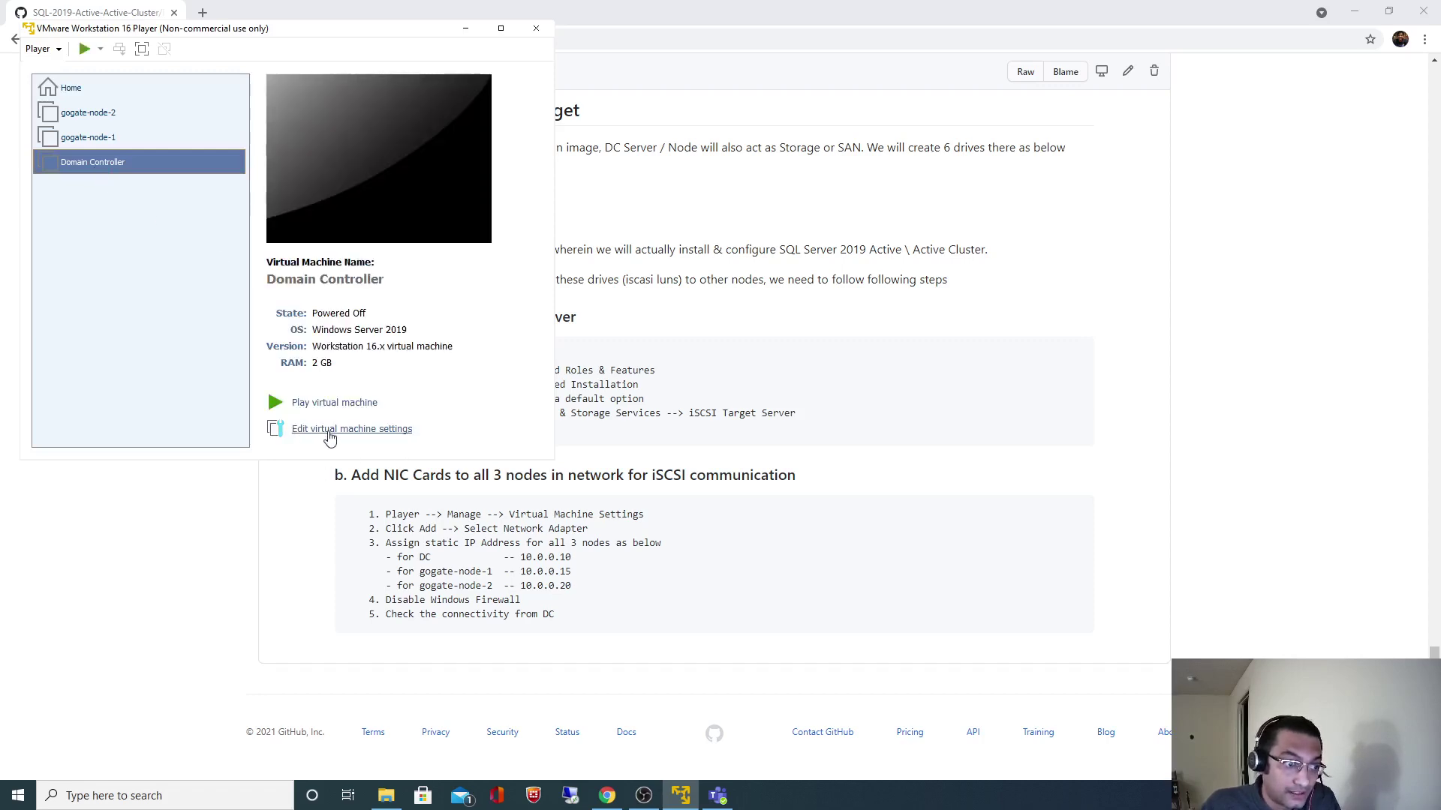
click(330, 431)
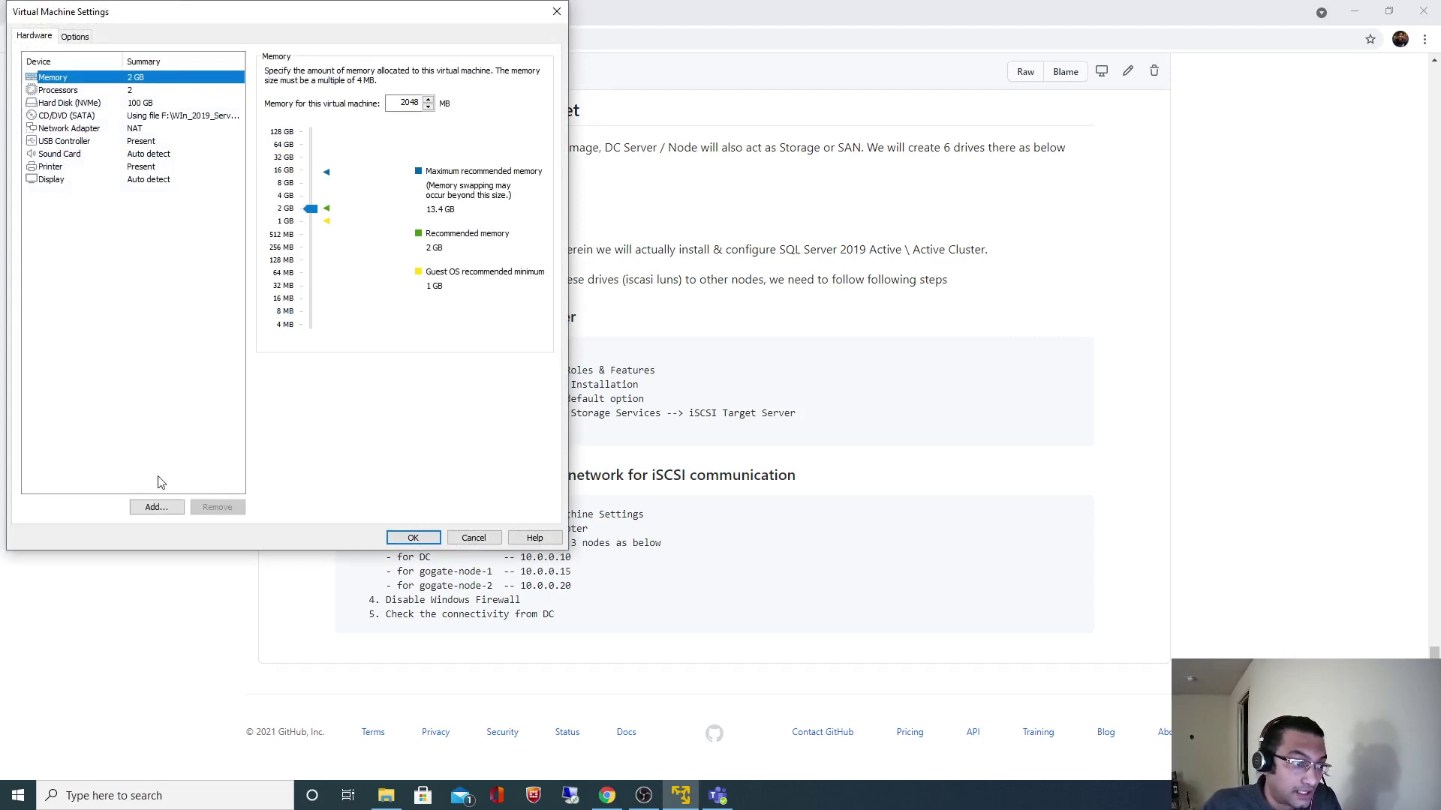
click(154, 506)
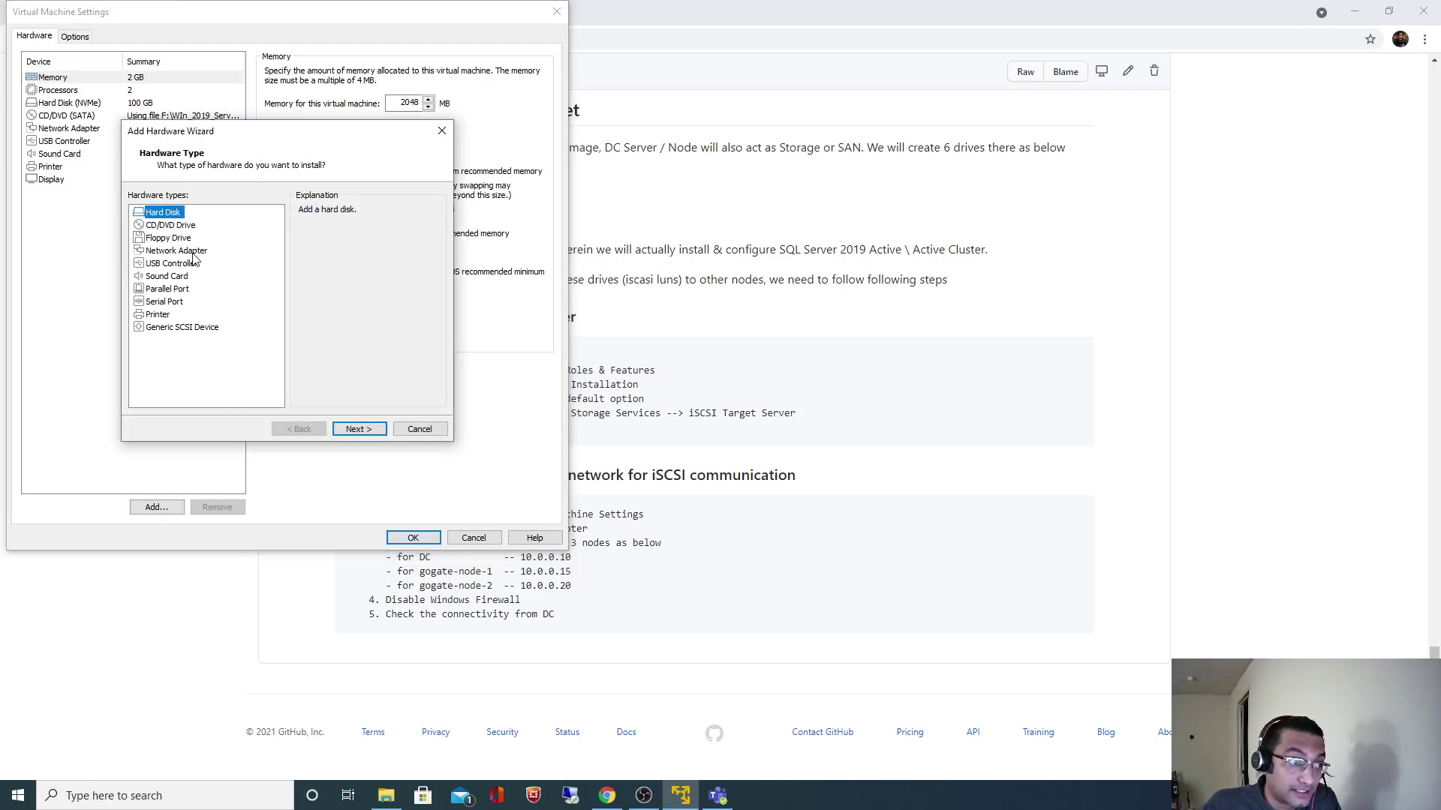
click(193, 254)
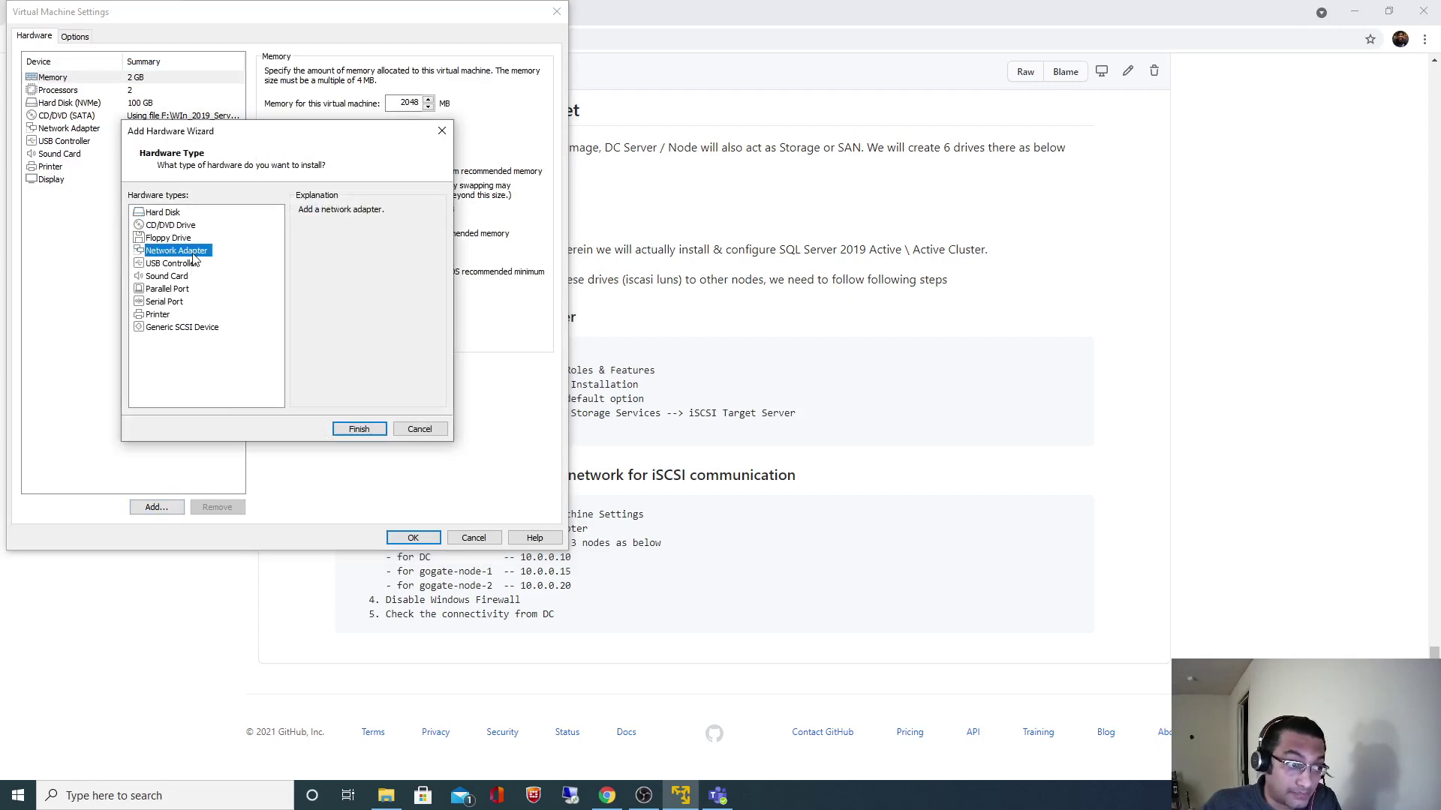
click(360, 431)
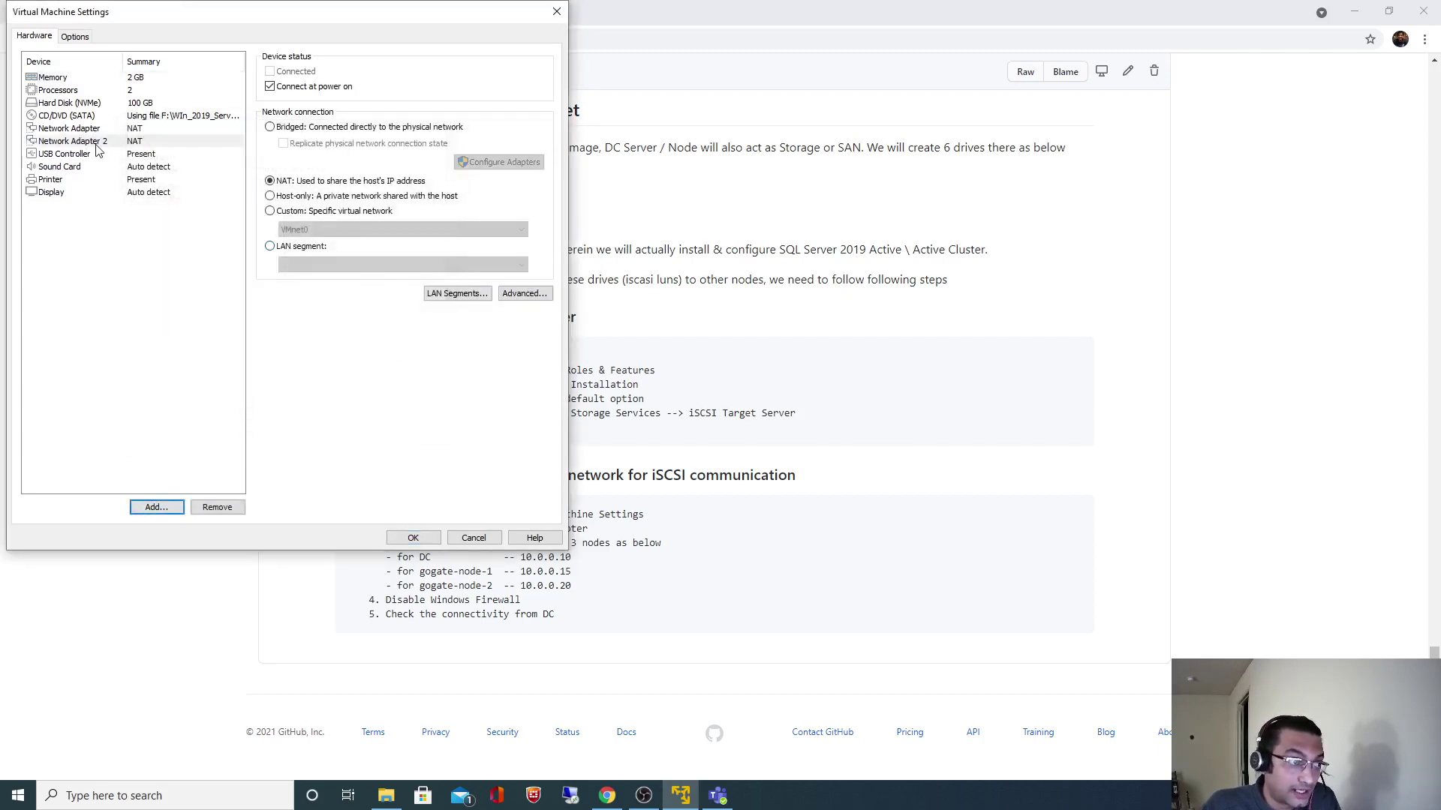
click(414, 537)
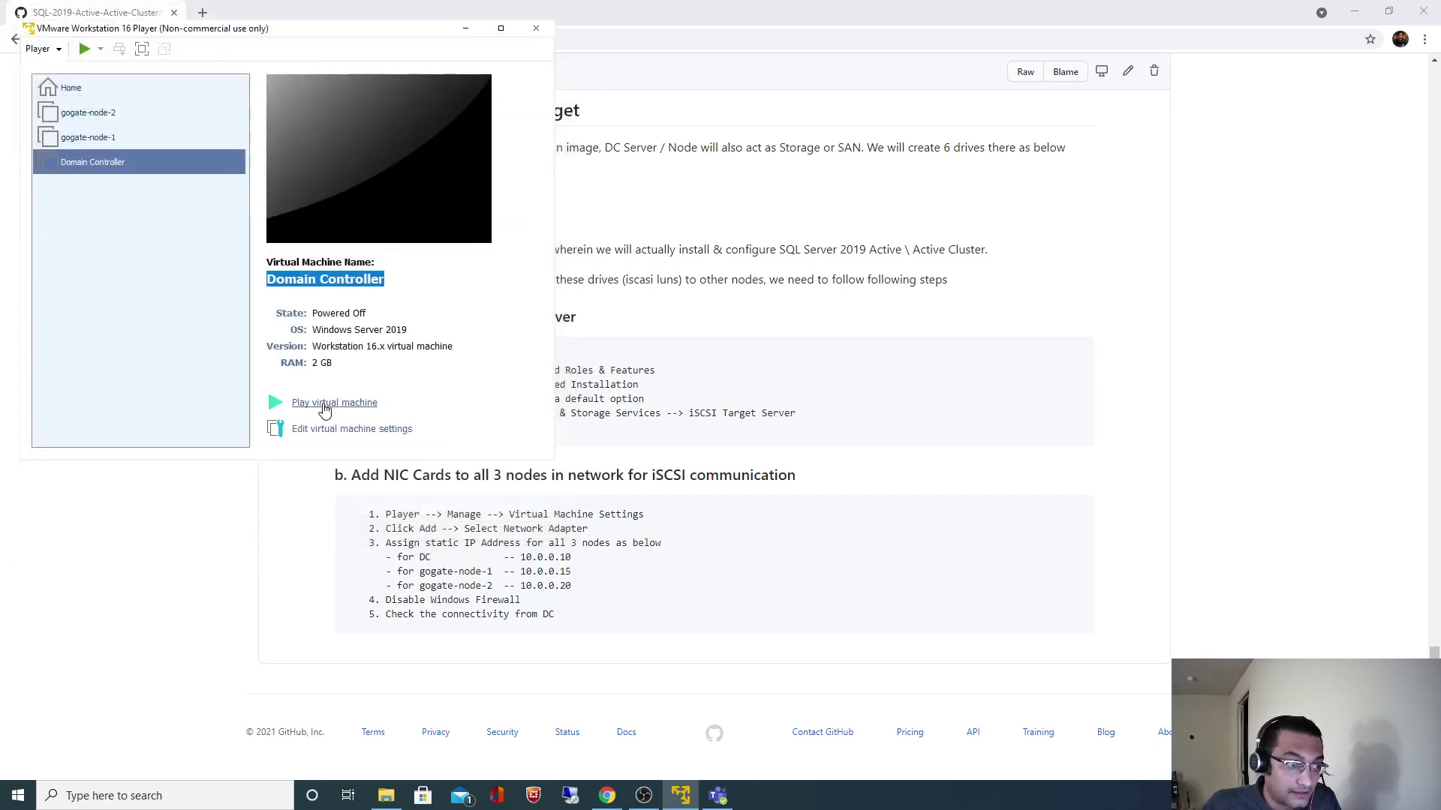
Power on the Domain Controller VM and note its IP 10.0.0.10 in the README
click(325, 405)
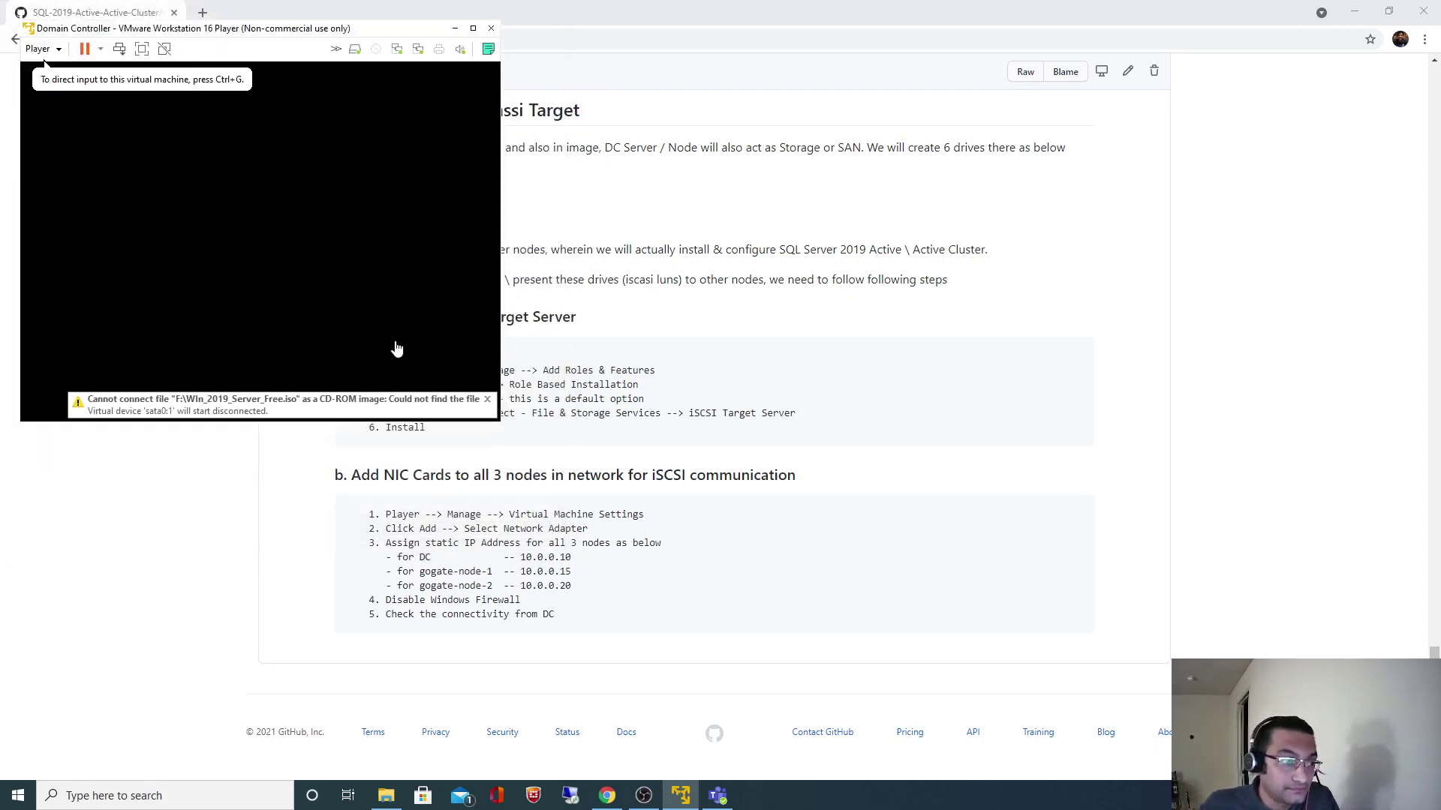
click(487, 410)
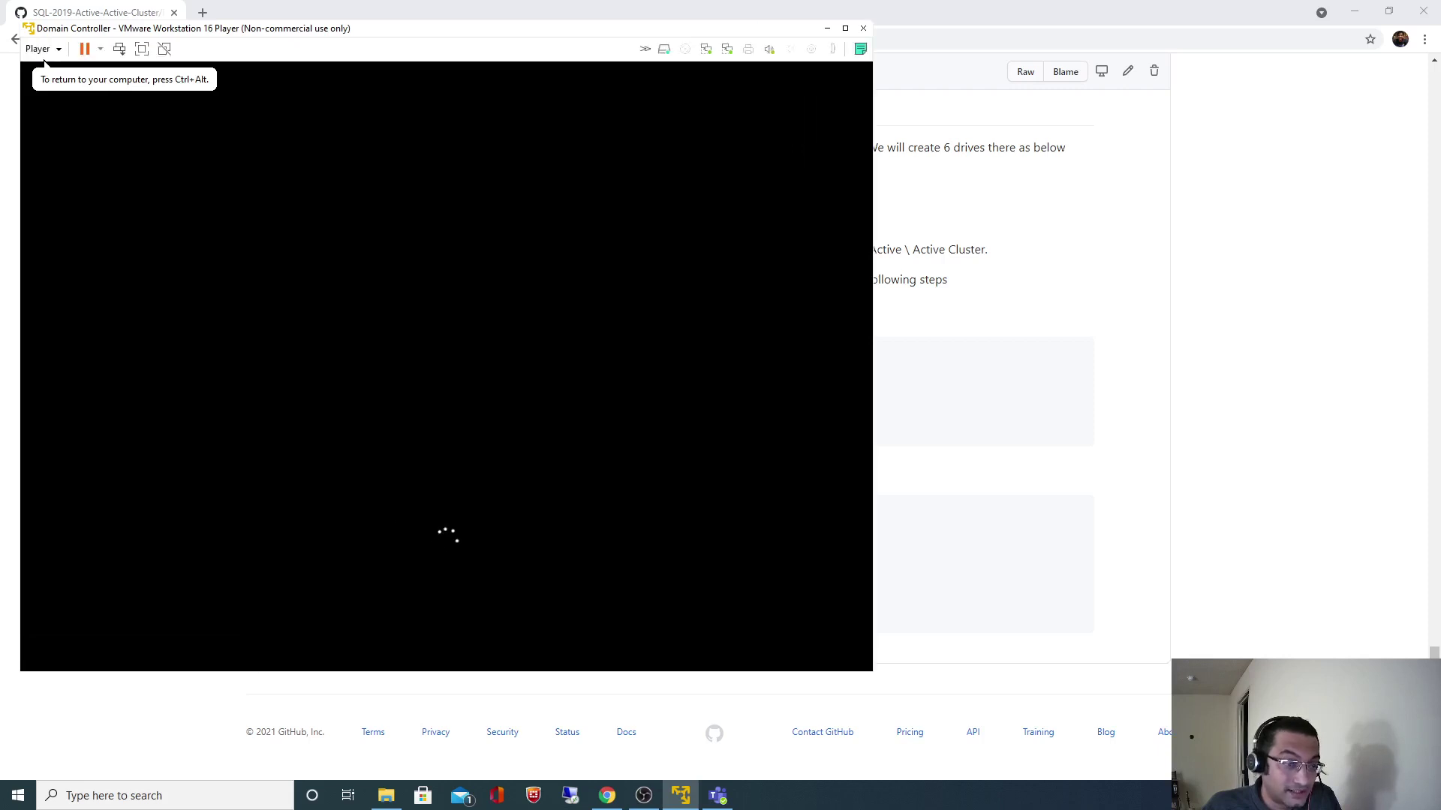
click(1293, 521)
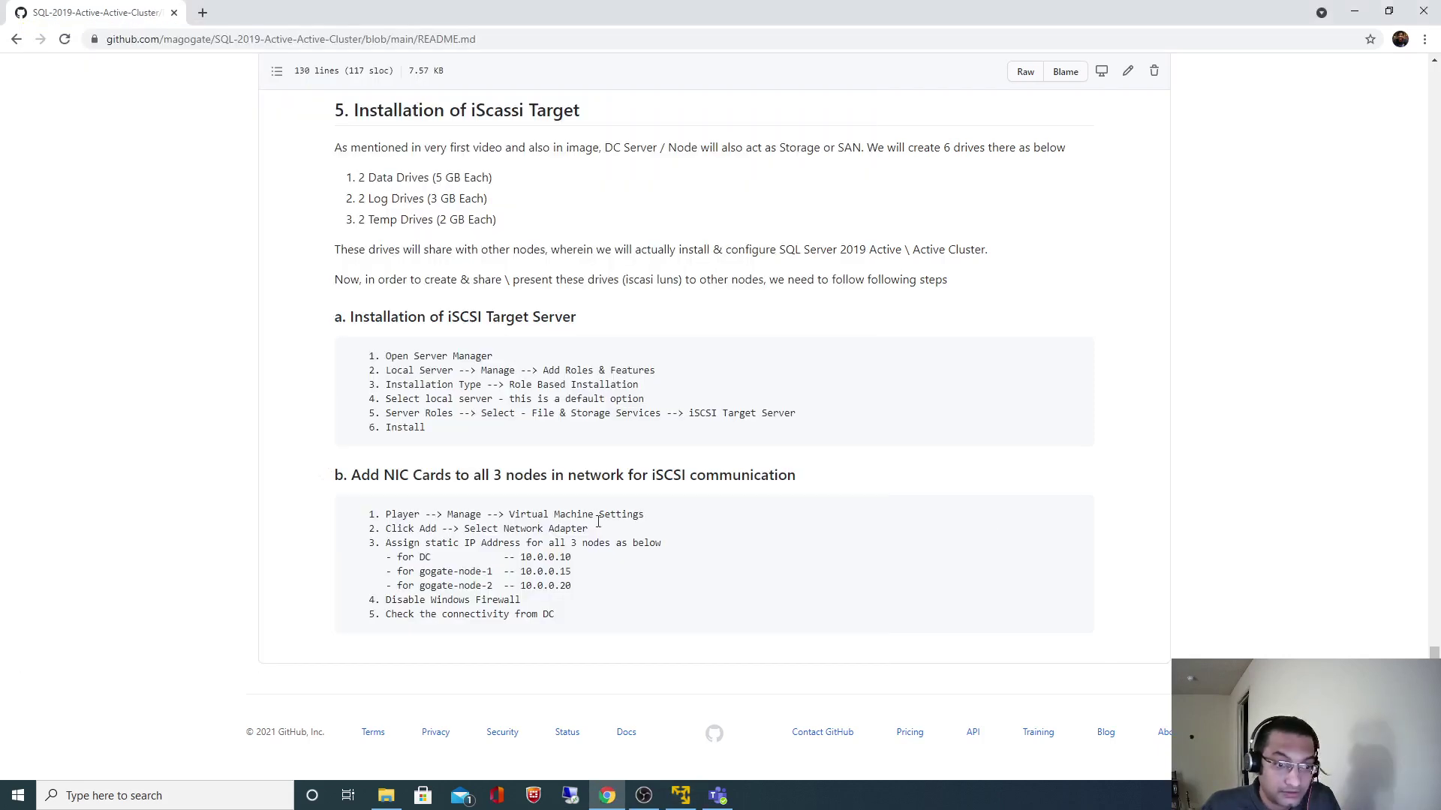
drag(523, 561, 574, 563)
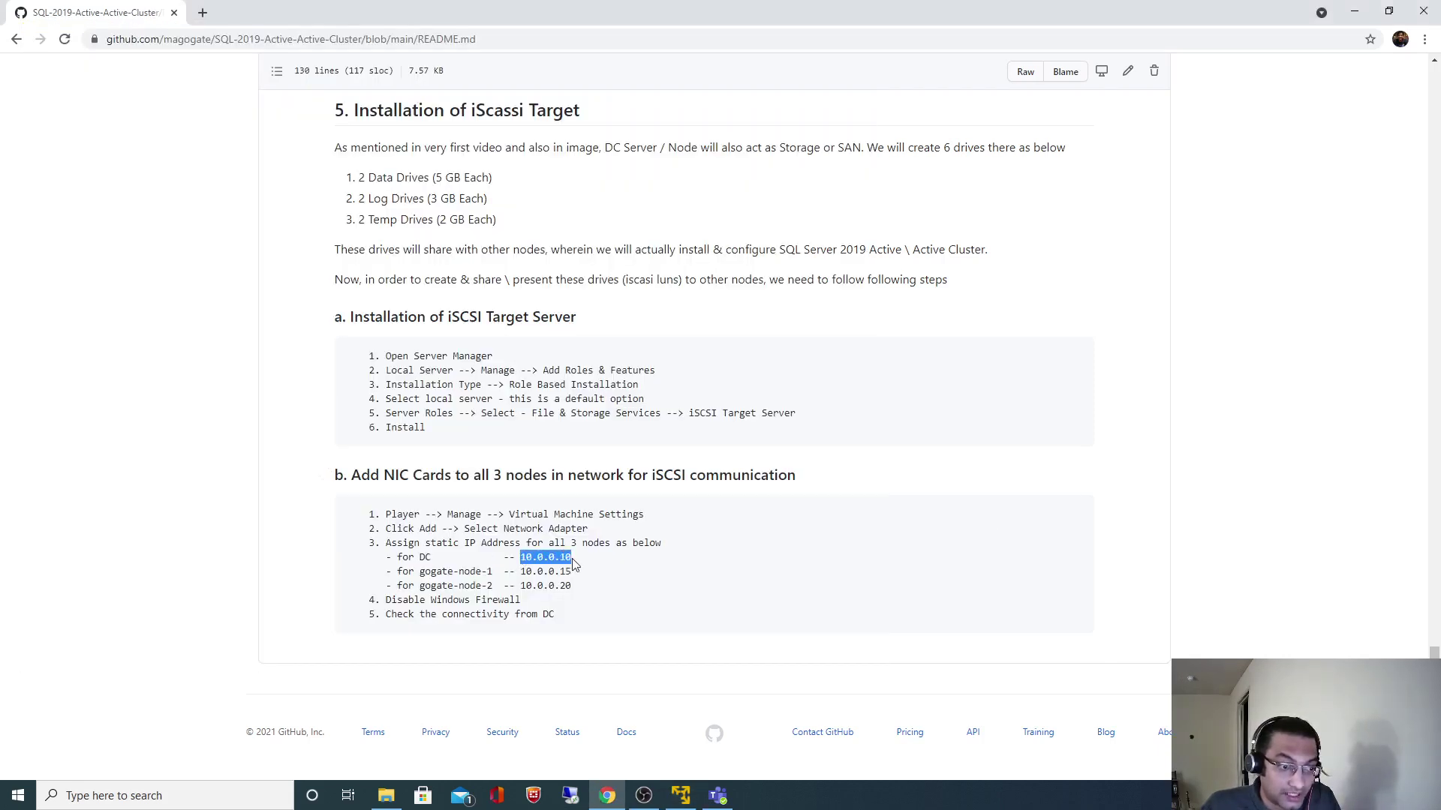
key(alt+Tab)
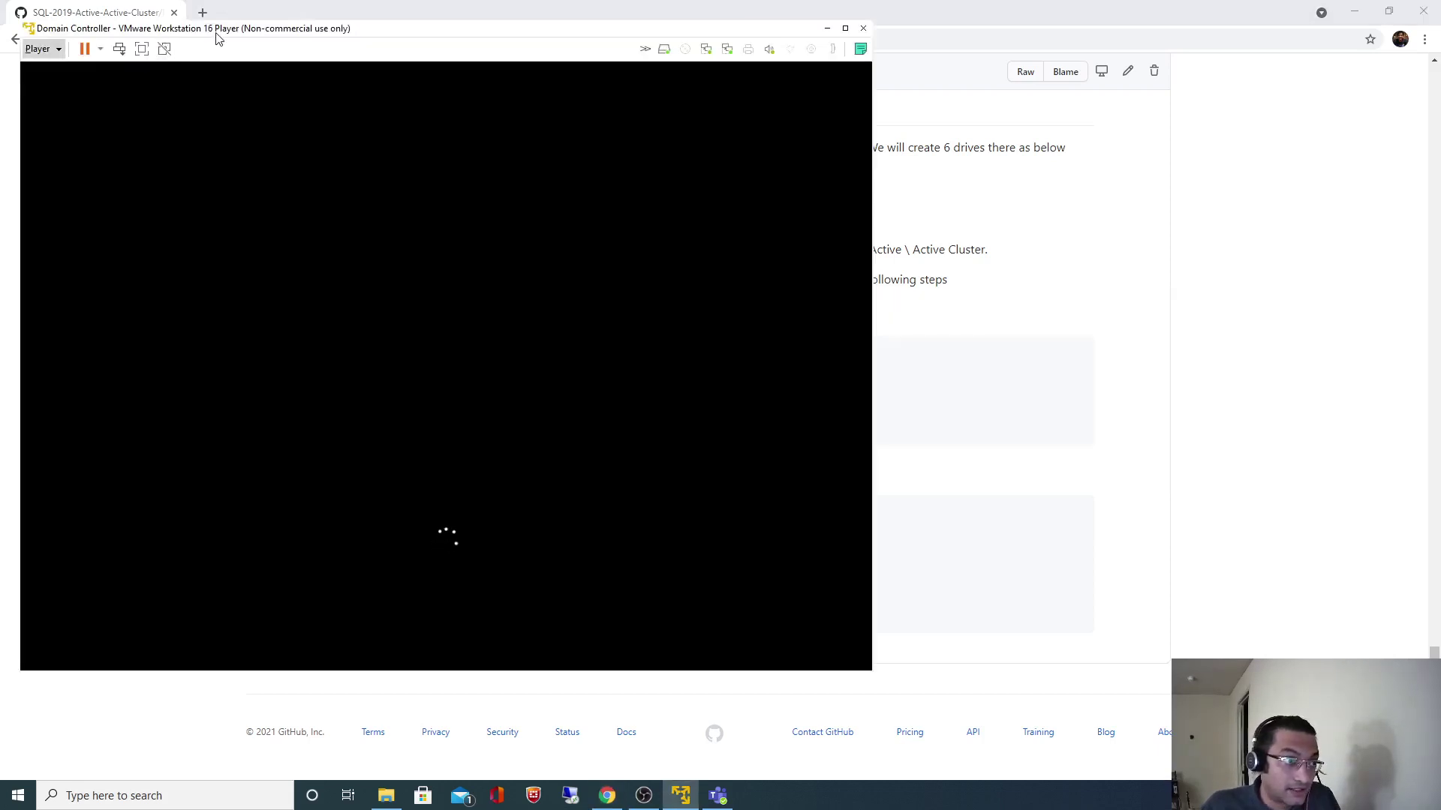
Centre the Domain Controller window and return to it once the sign-in screen appears
drag(215, 28, 396, 33)
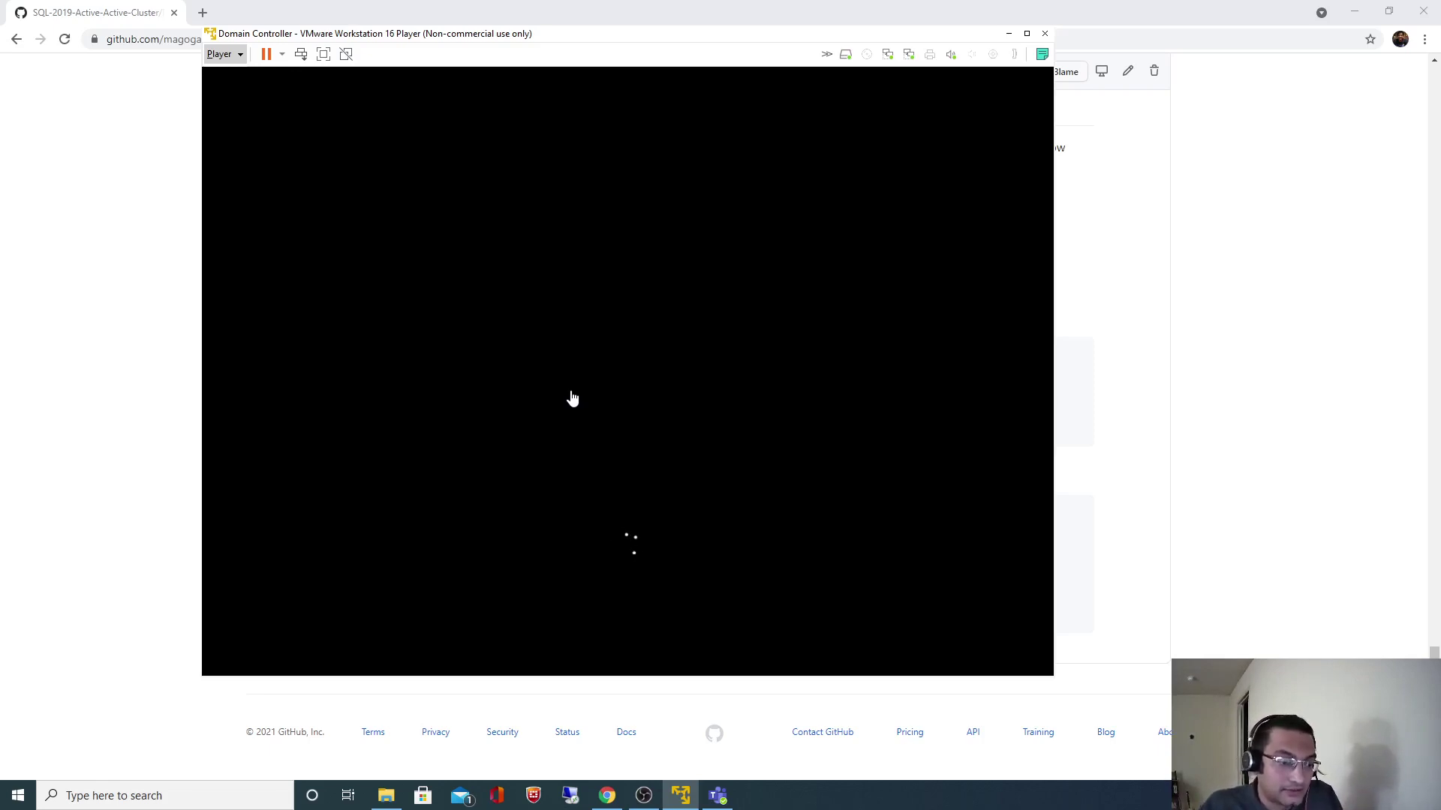
click(1221, 478)
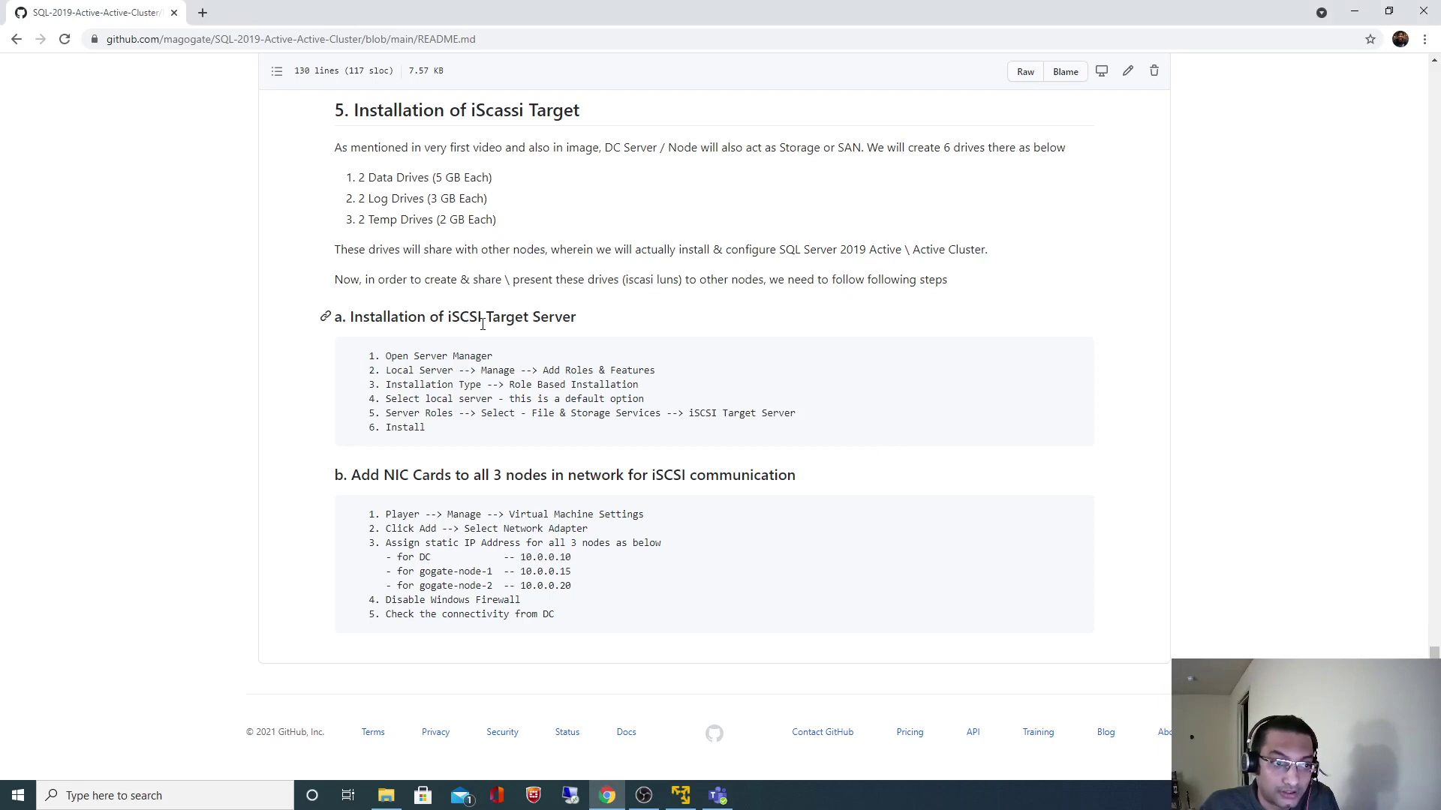
key(alt+Tab)
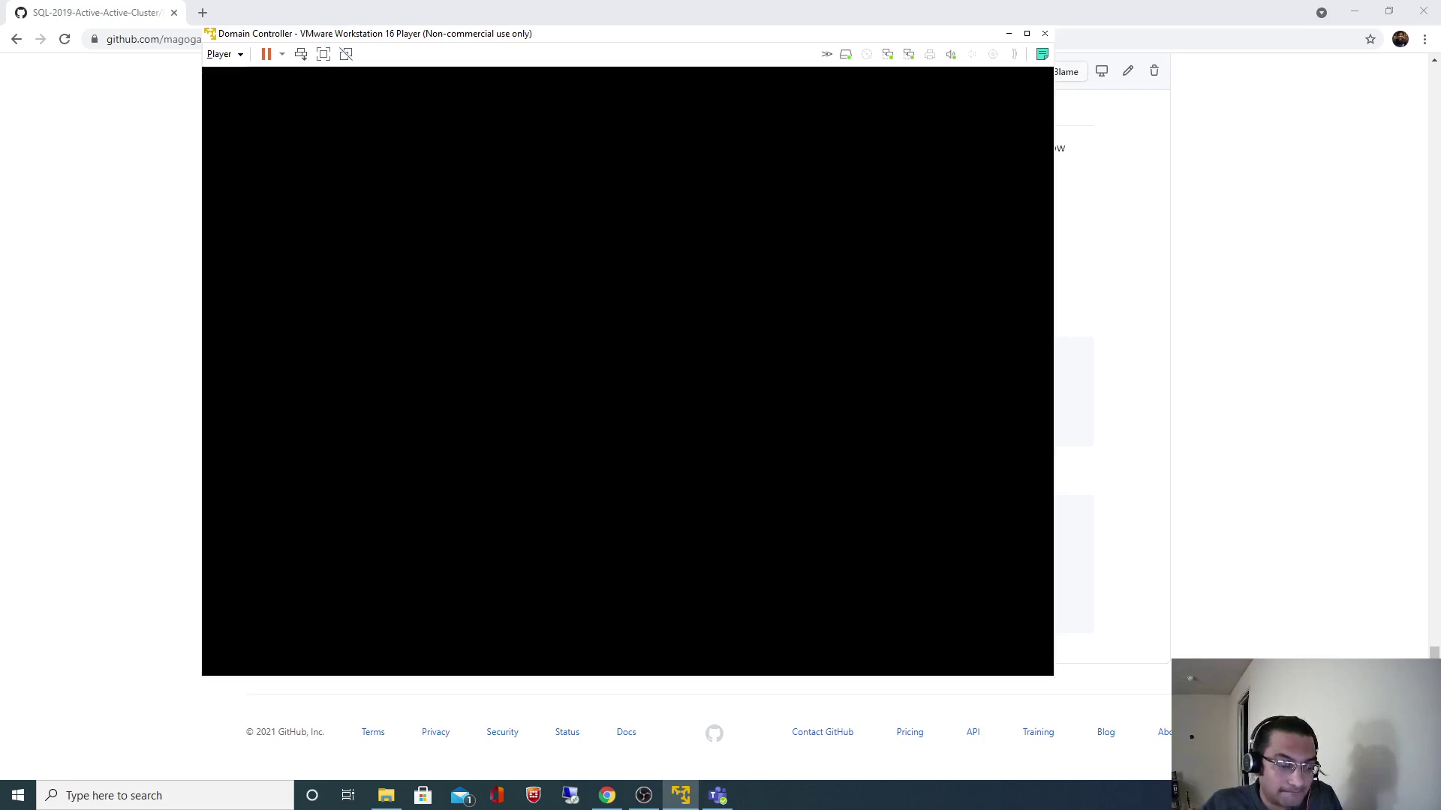
click(644, 795)
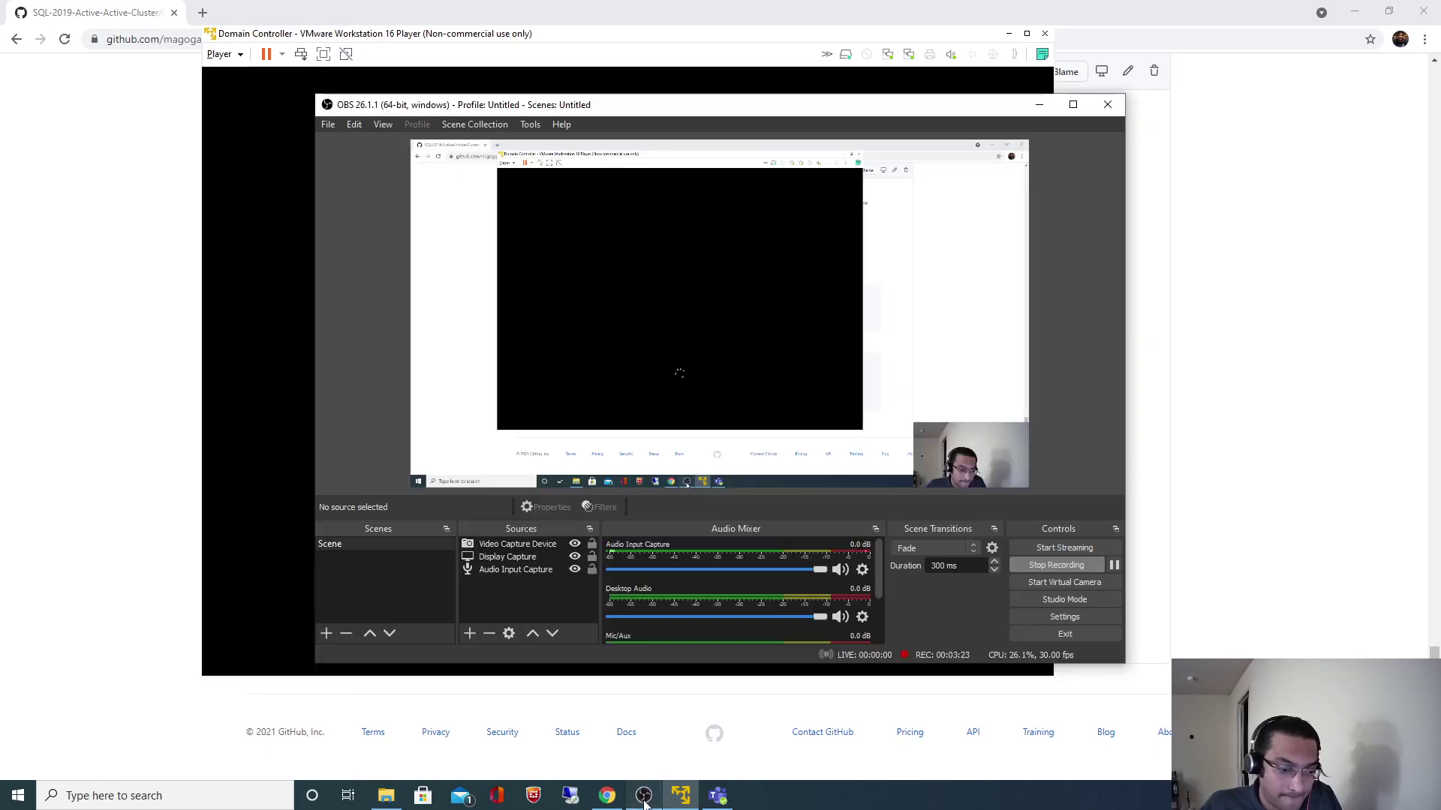
click(1067, 683)
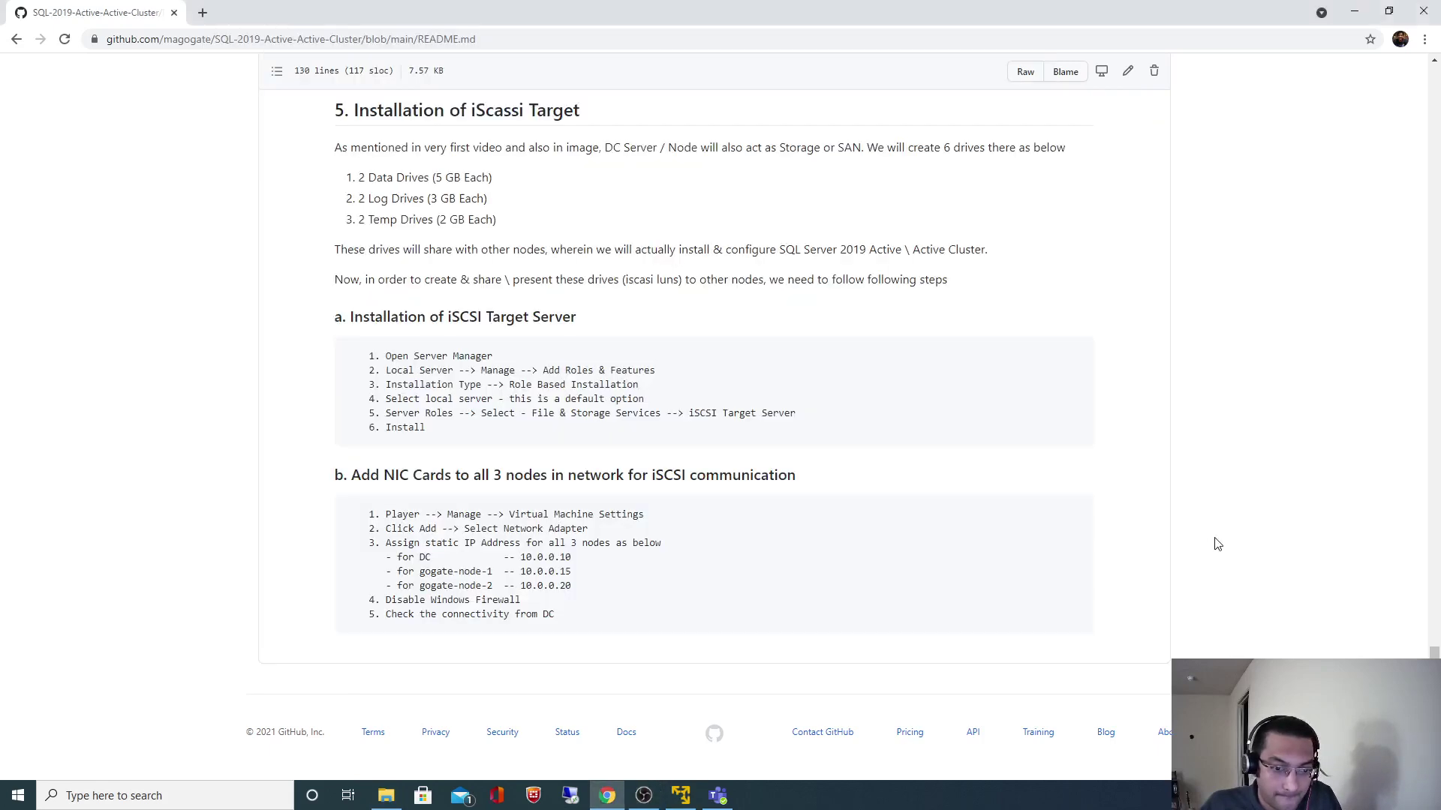
click(681, 794)
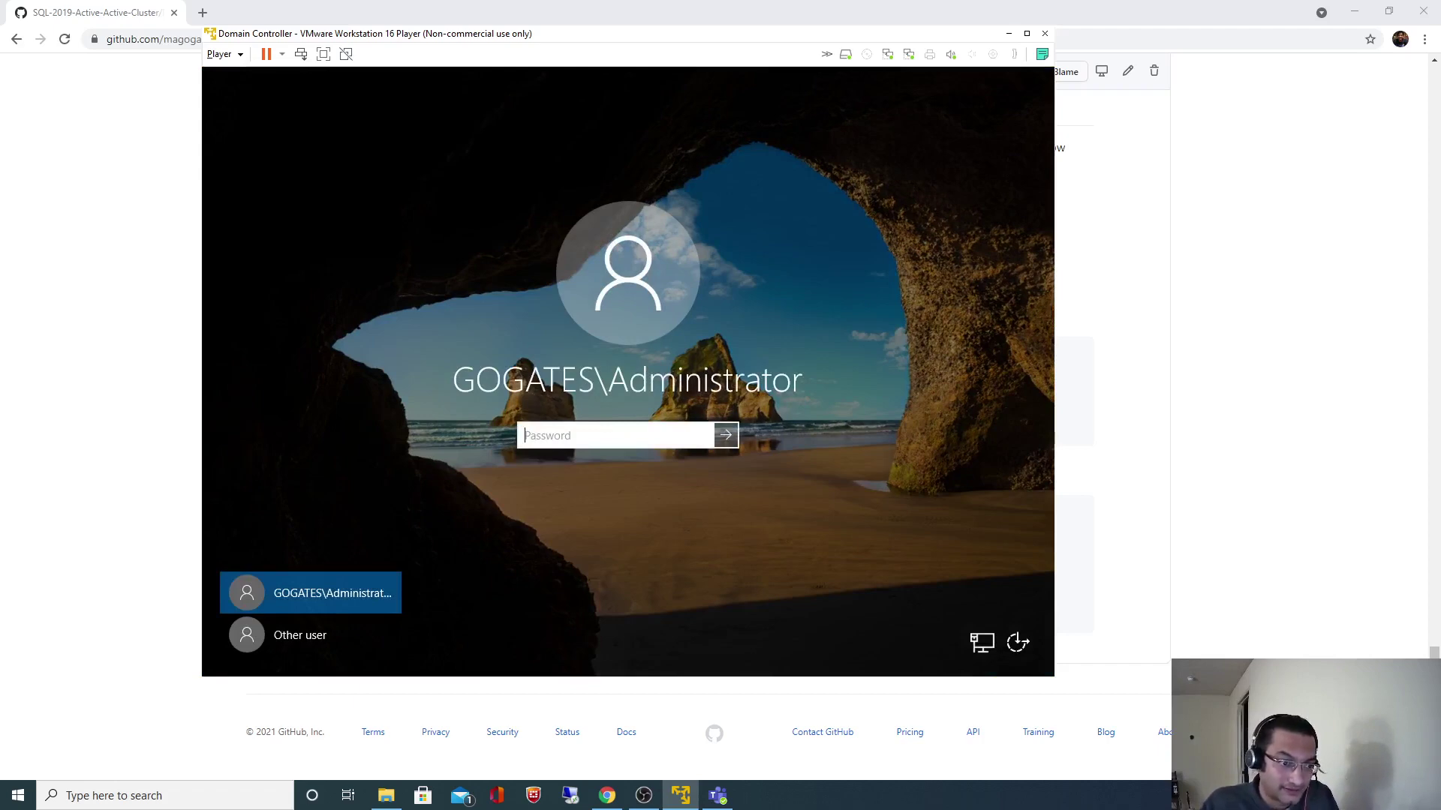
Sign in with the Administrator password, dismiss the Windows Admin Center notice, and close Server Manager
text(•)
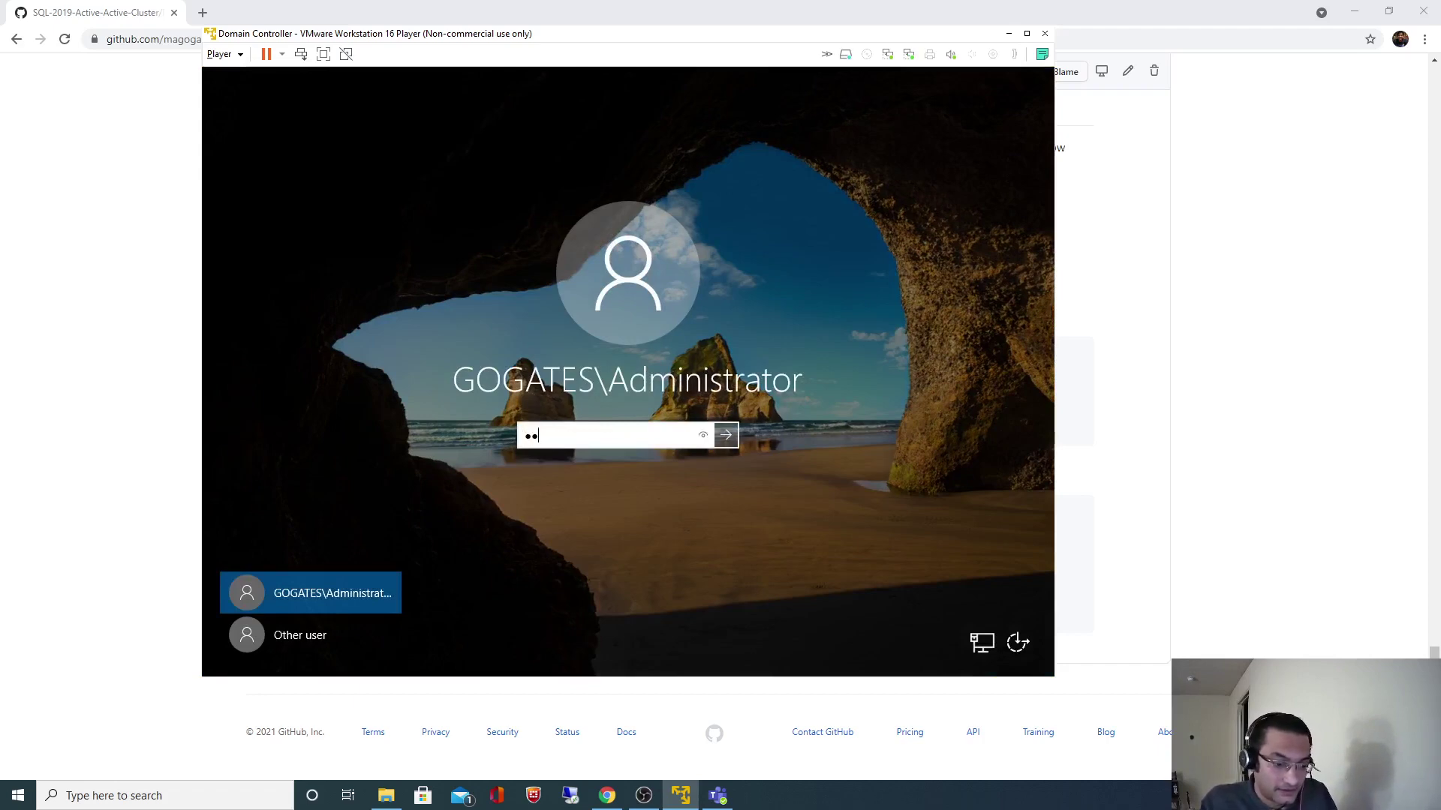
text(•••••••••••)
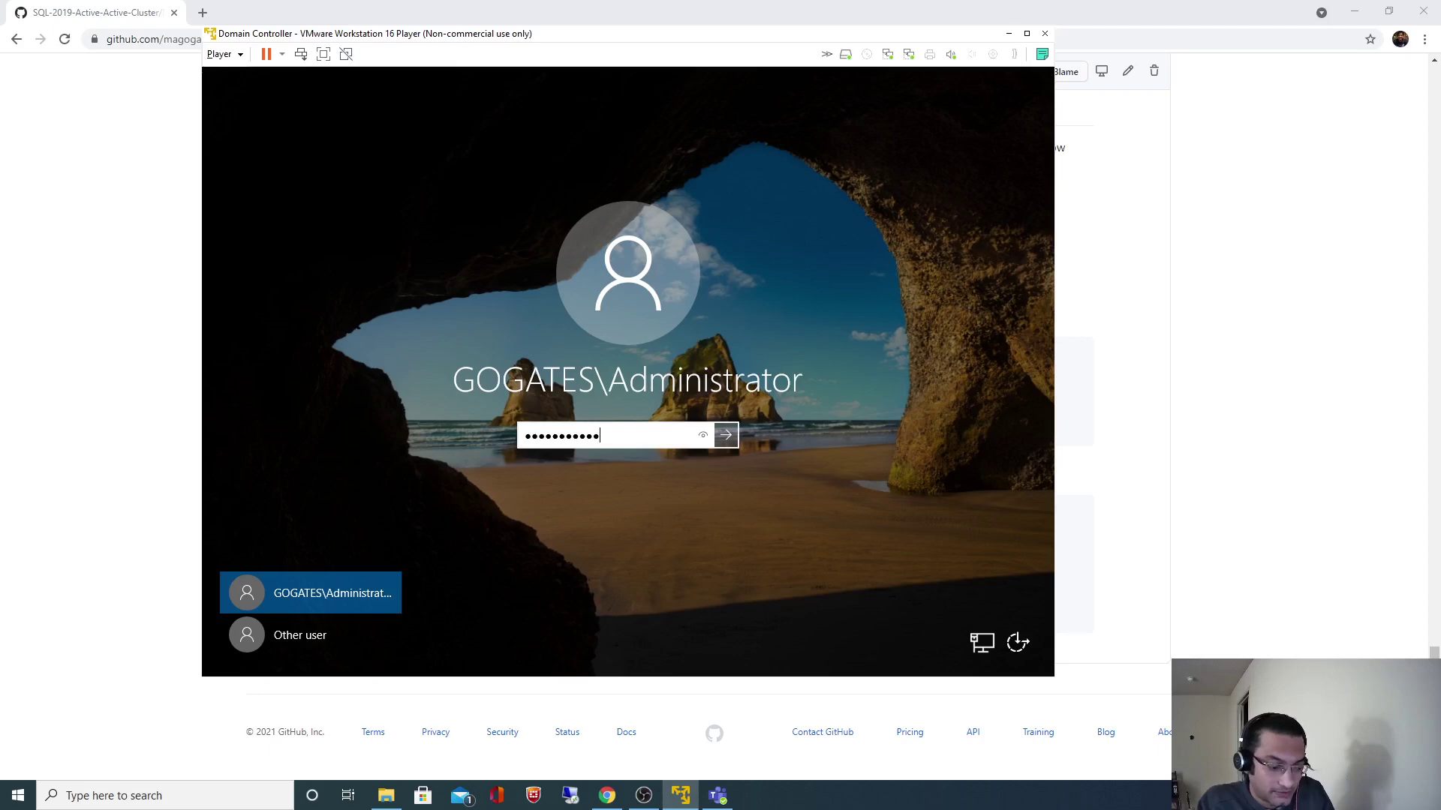
key(Return)
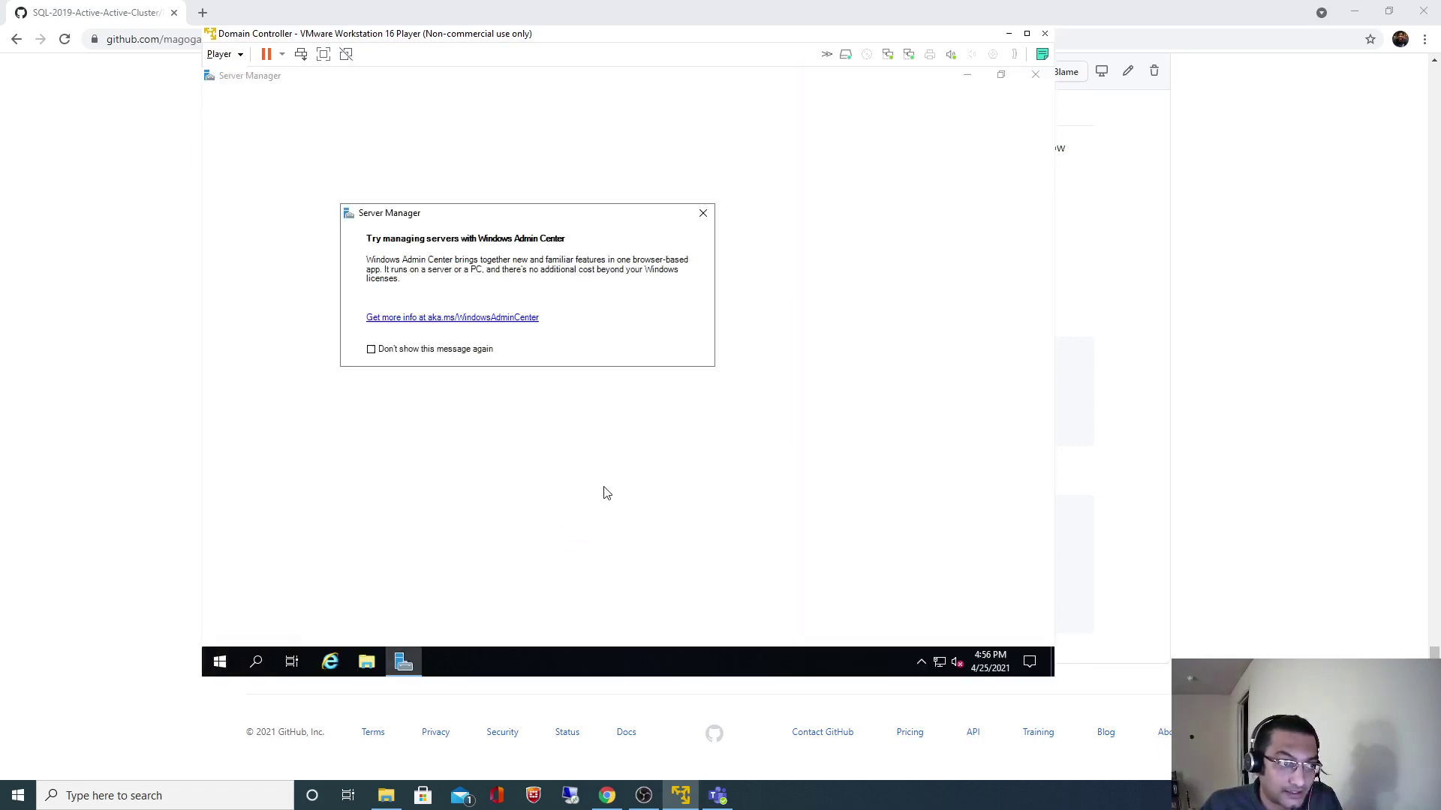
click(703, 215)
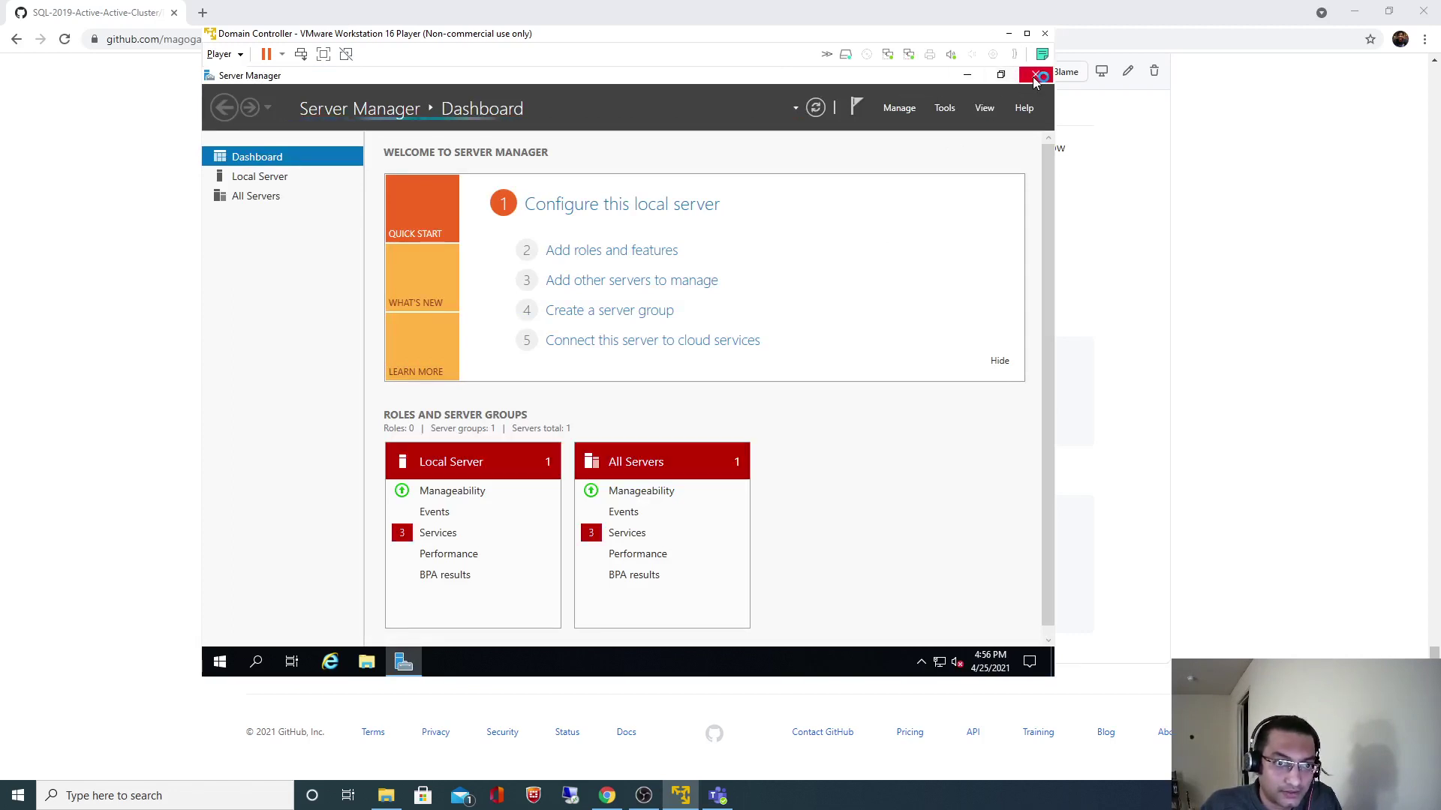
click(1036, 74)
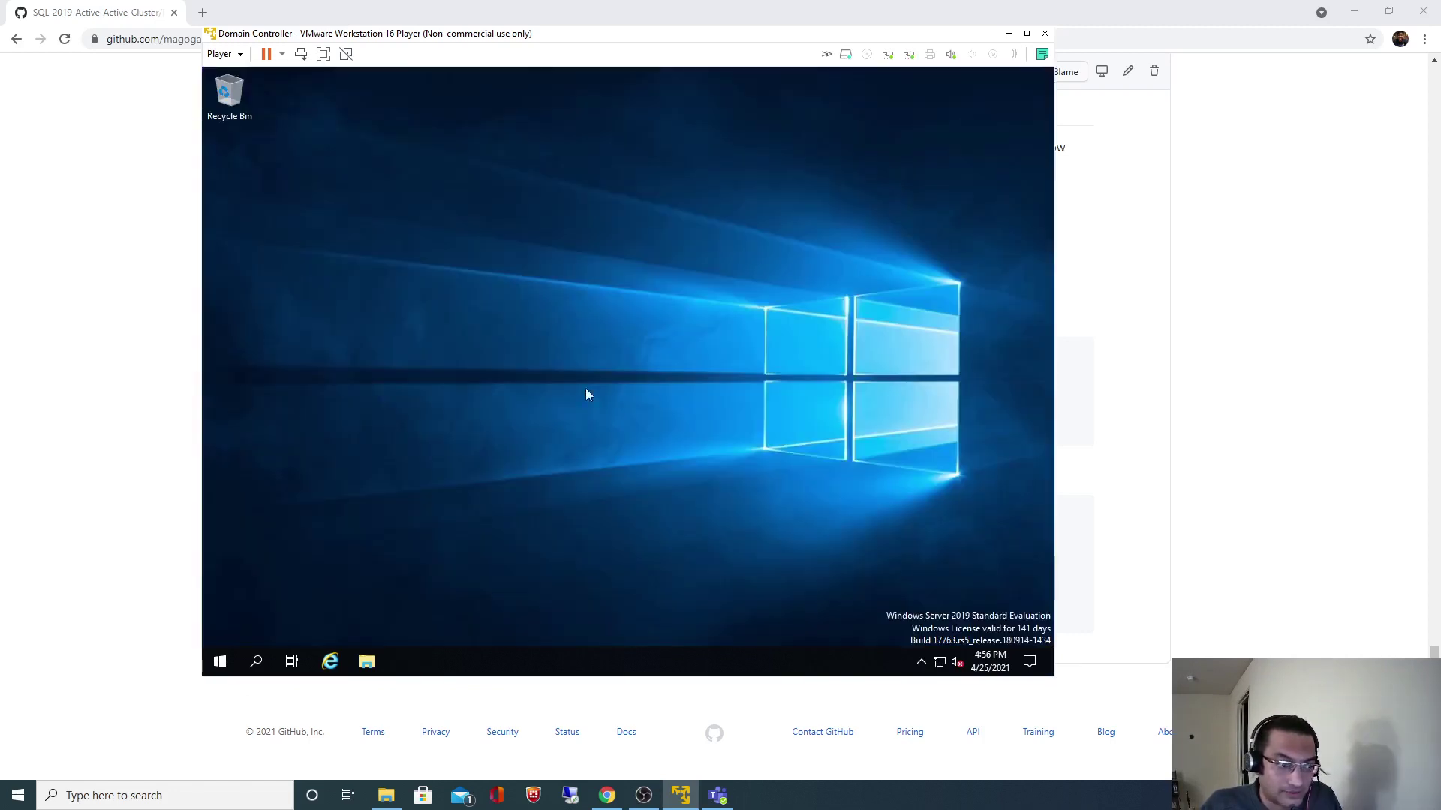
Via Control Panel's Network and Internet, open Network and Sharing Center and the Ethernet1 status
click(257, 662)
text(Con)
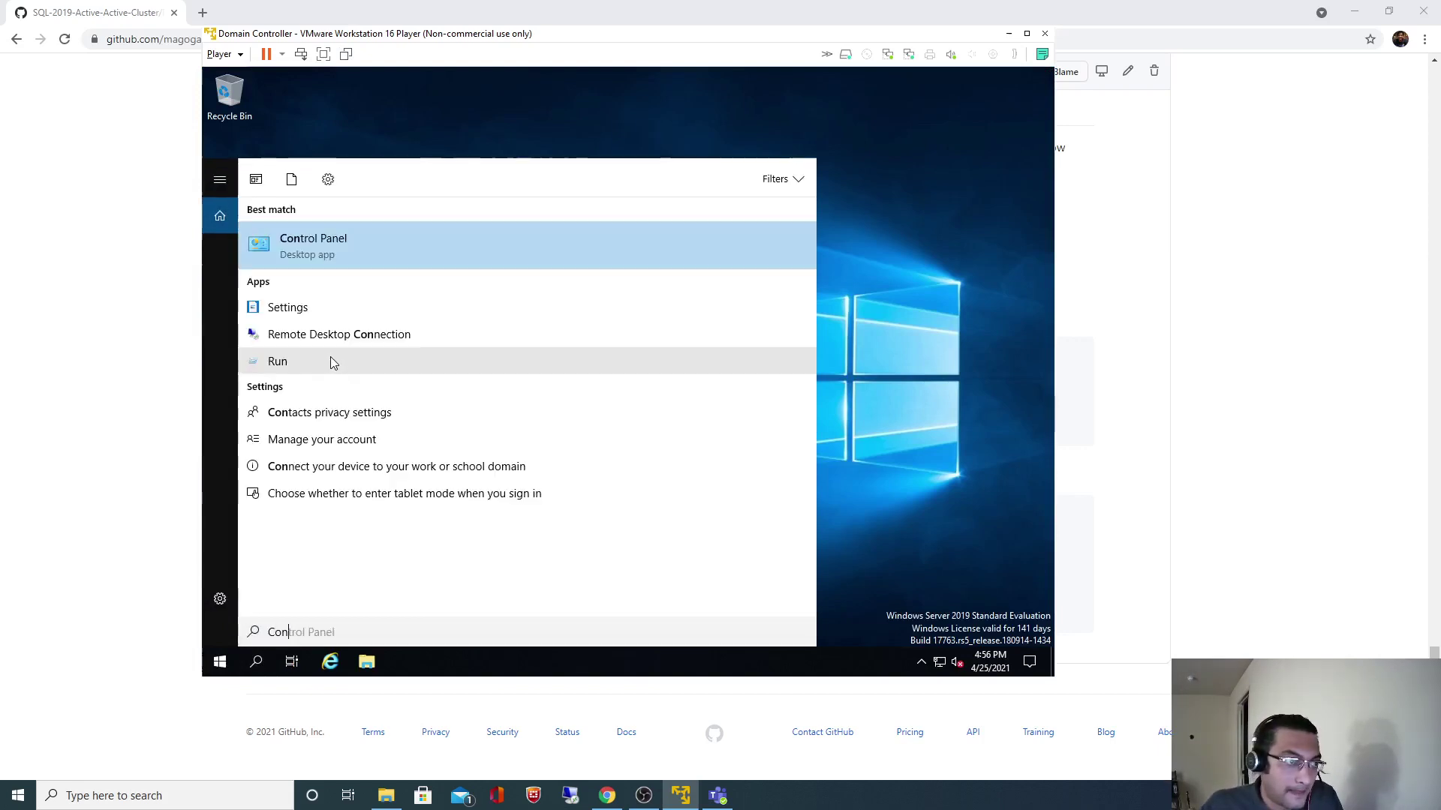
click(312, 245)
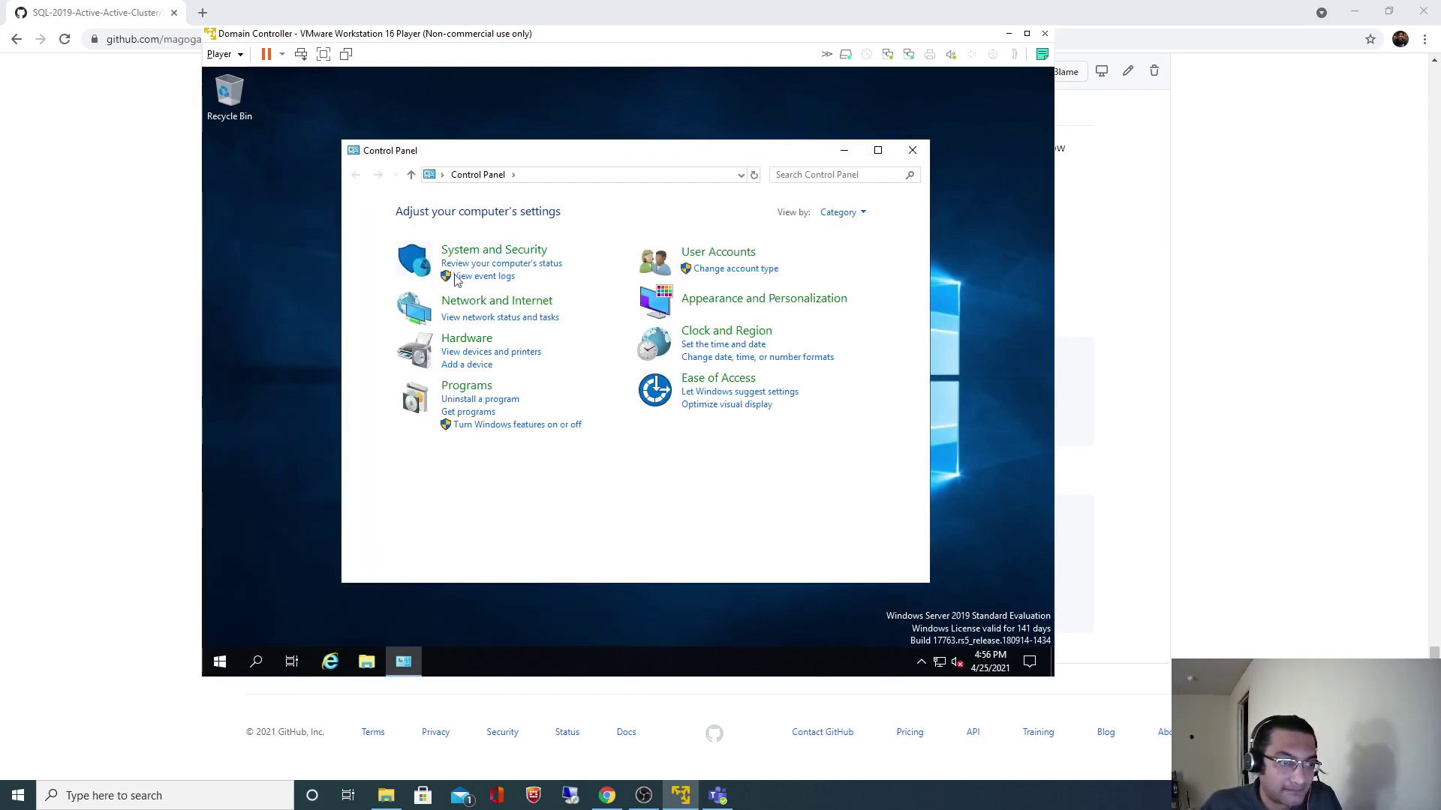
click(517, 307)
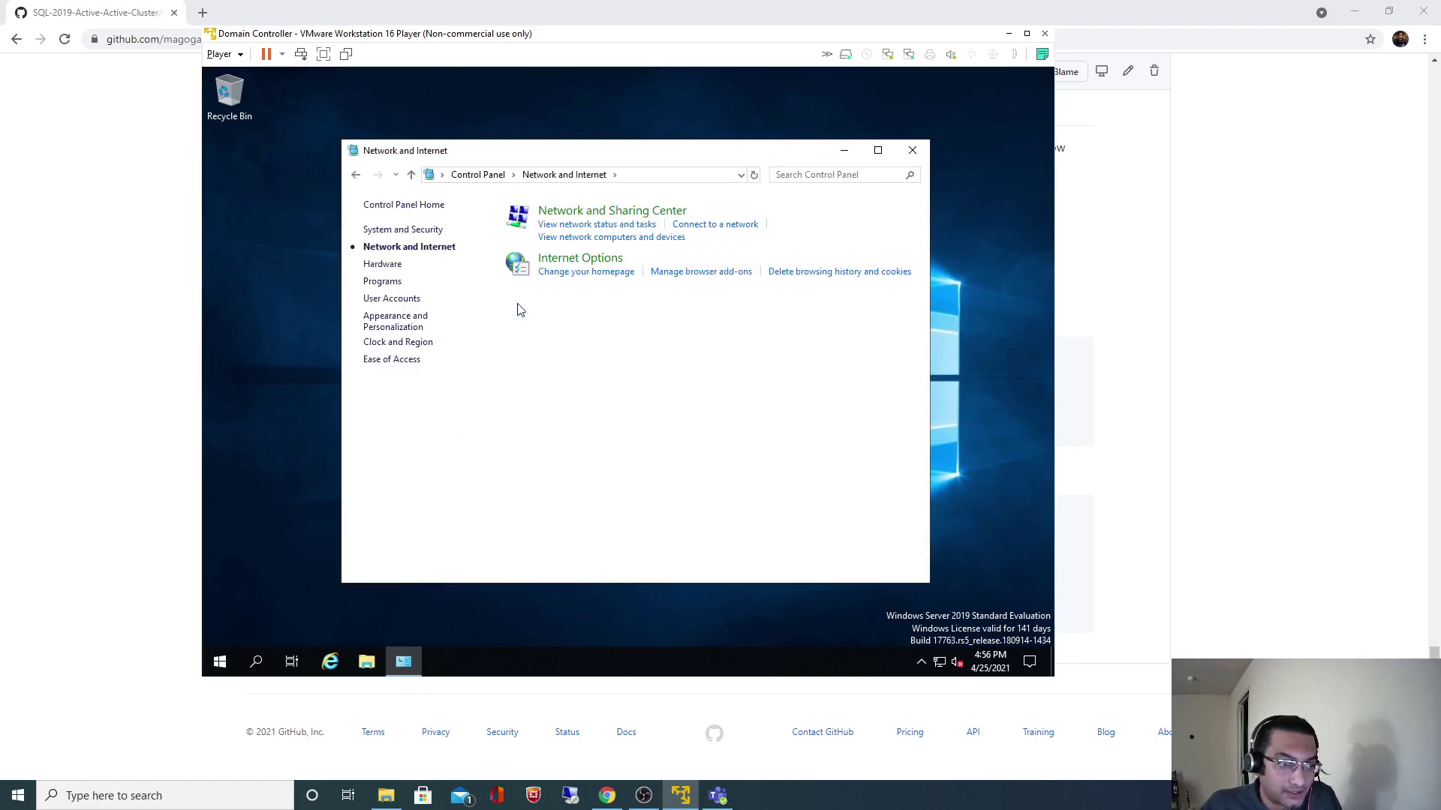
click(627, 216)
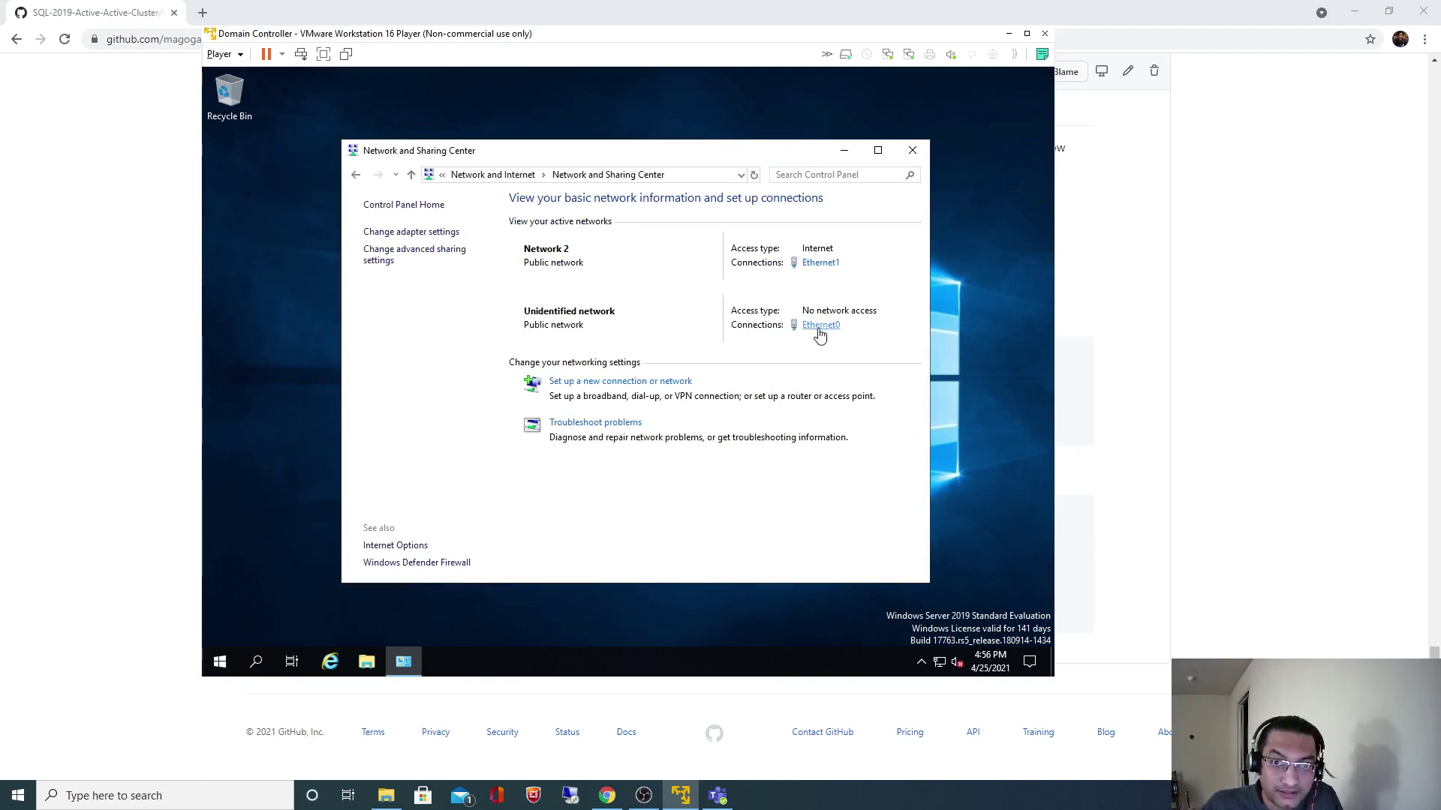
click(818, 263)
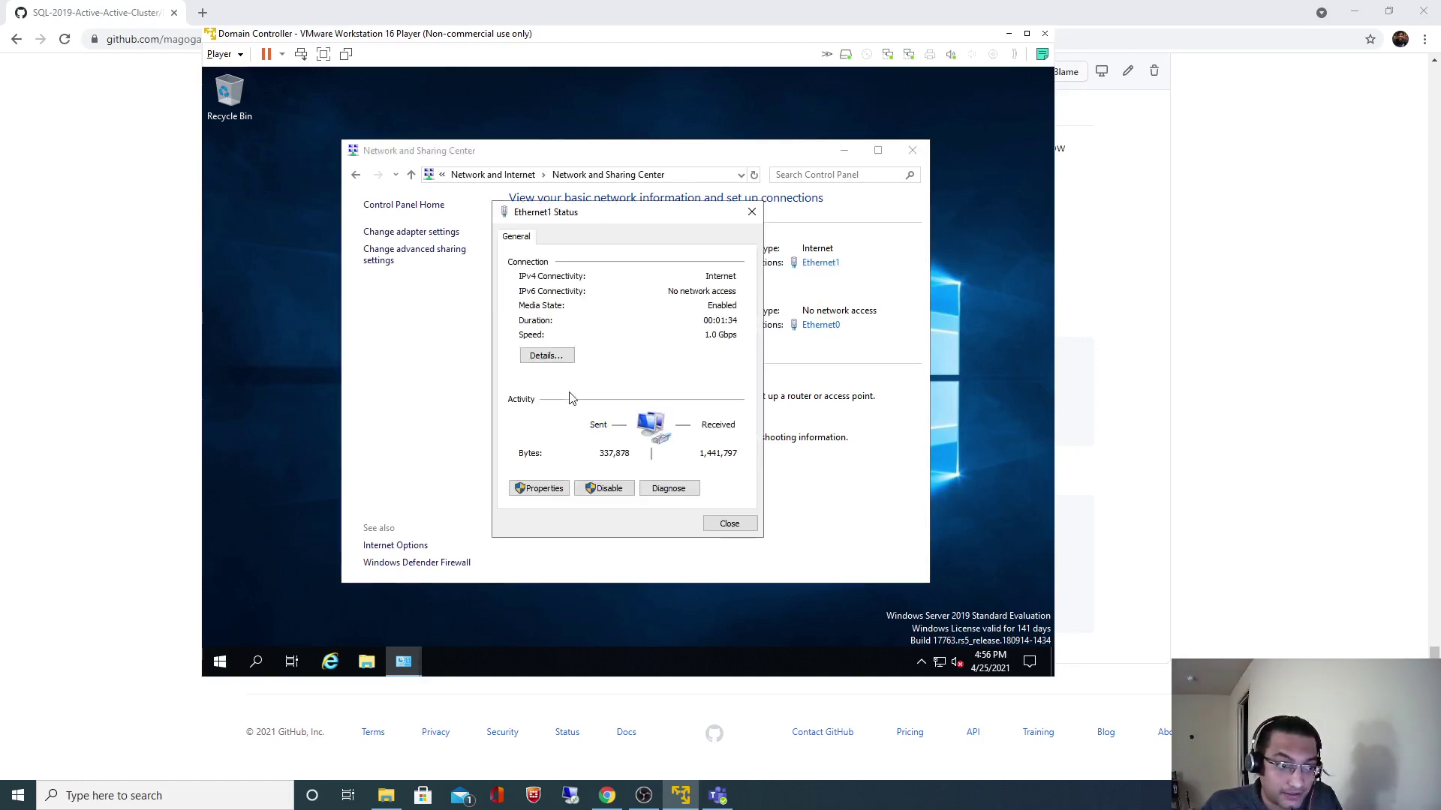
In Ethernet1's IPv4 properties, set fixed address 10.0.0.10 with mask 255.0.0.0 and apply
click(551, 488)
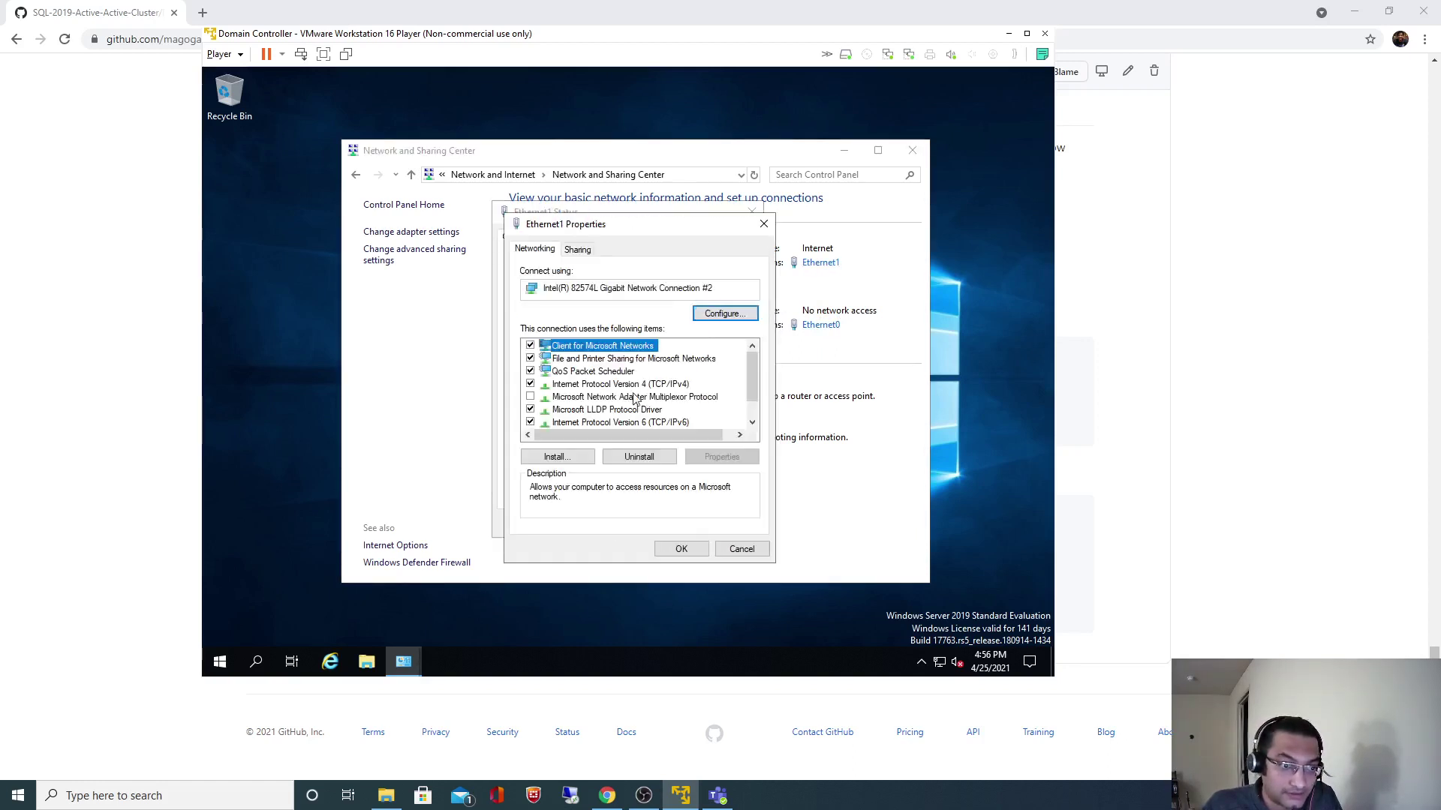
click(640, 385)
click(722, 457)
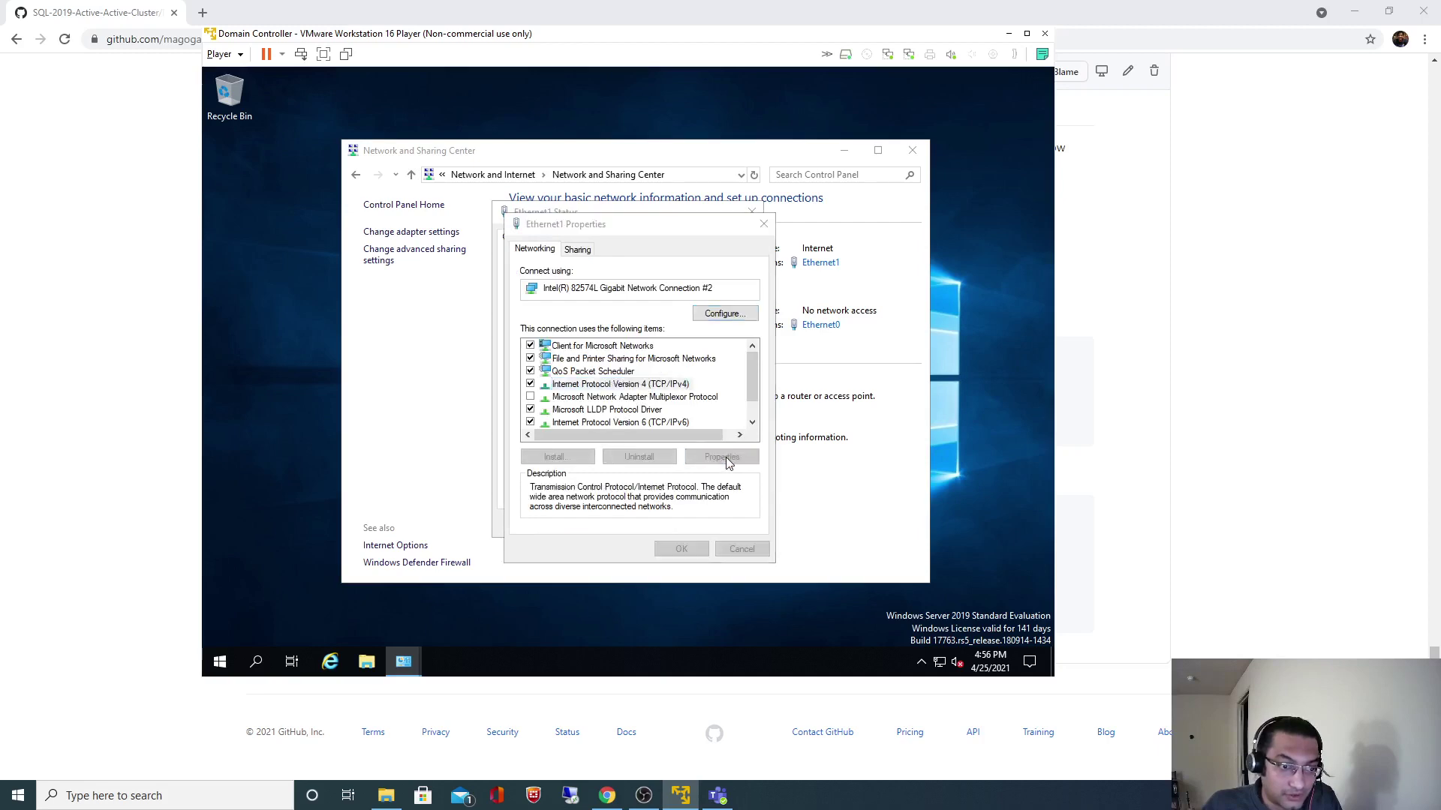
click(599, 393)
click(1251, 430)
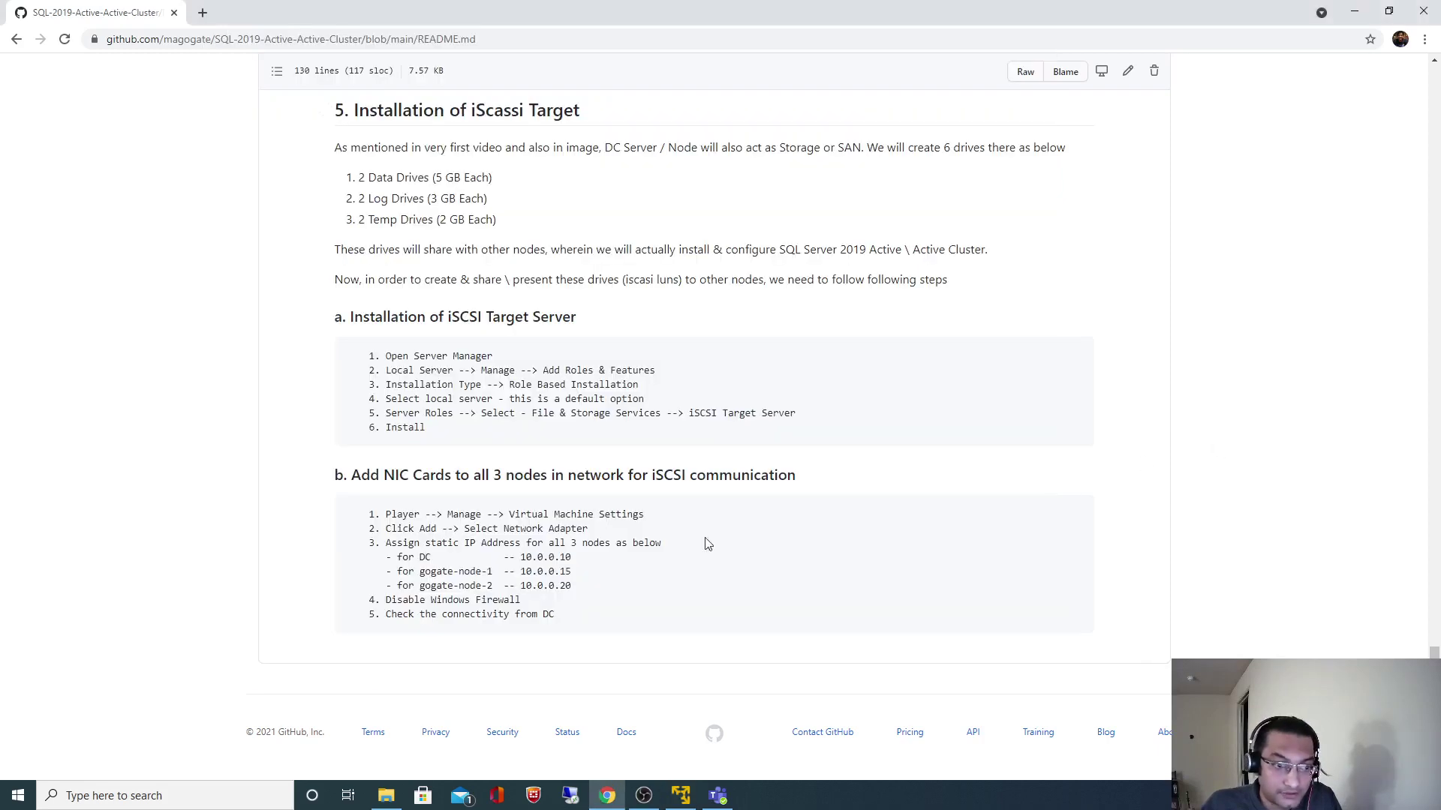
drag(521, 557, 597, 565)
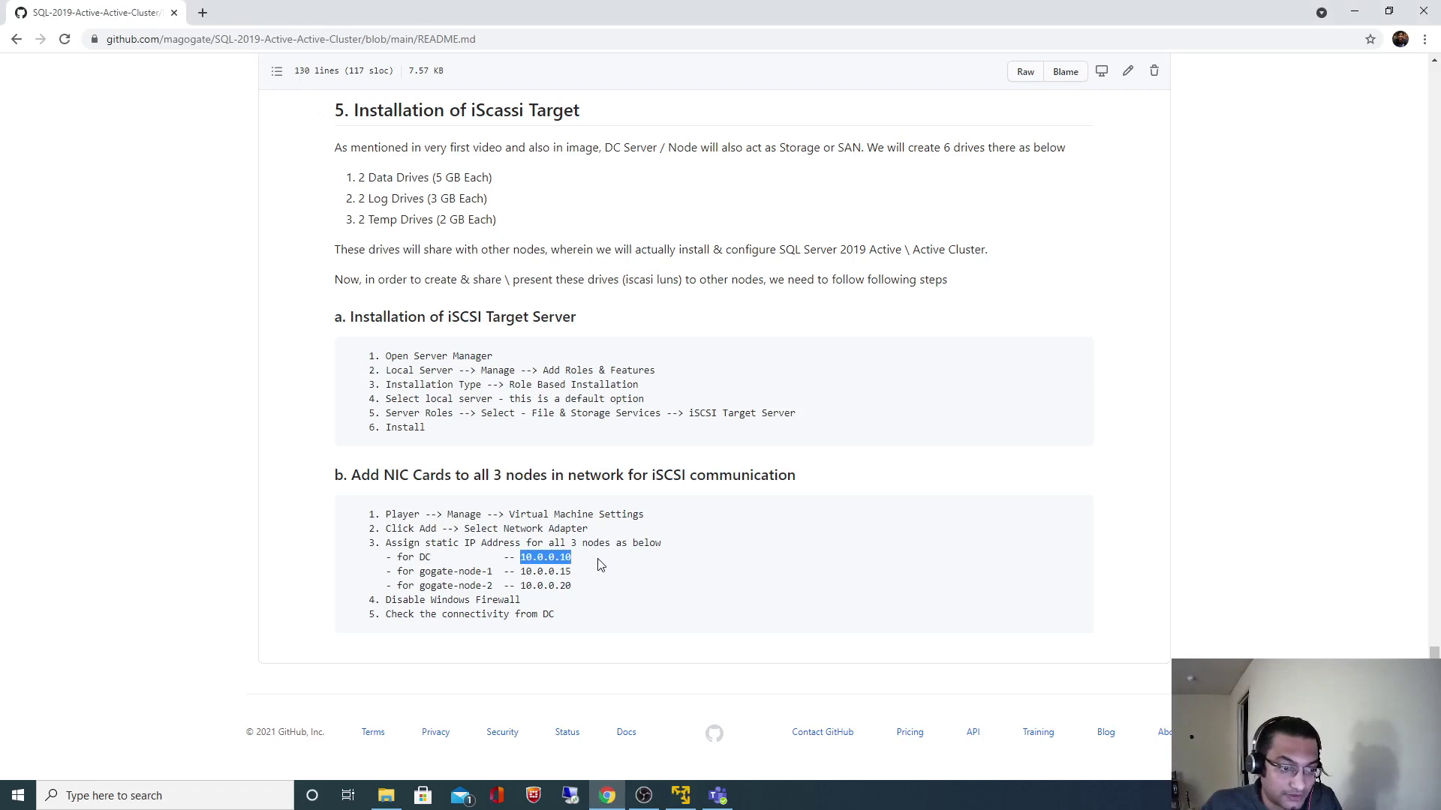
key(alt+Tab)
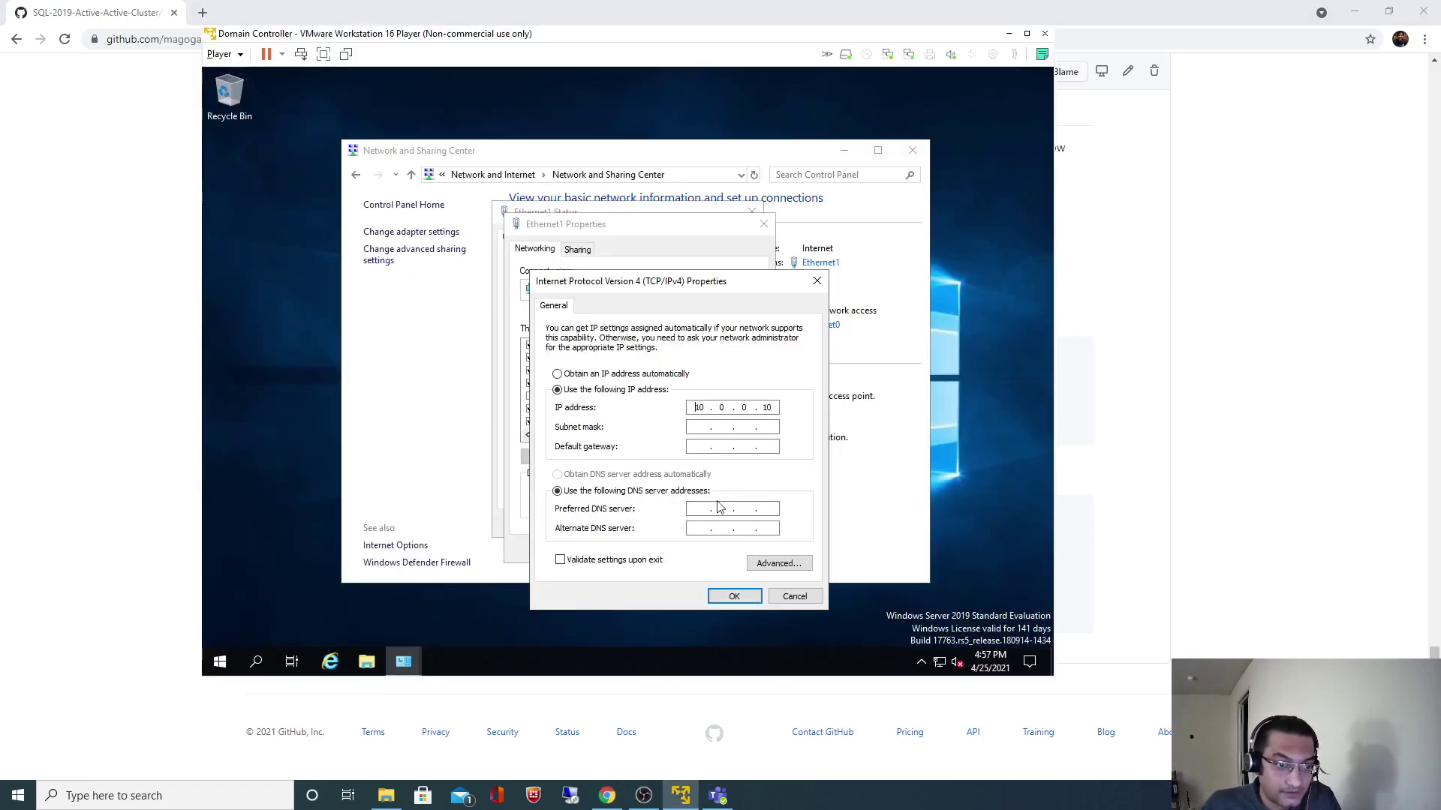
click(693, 427)
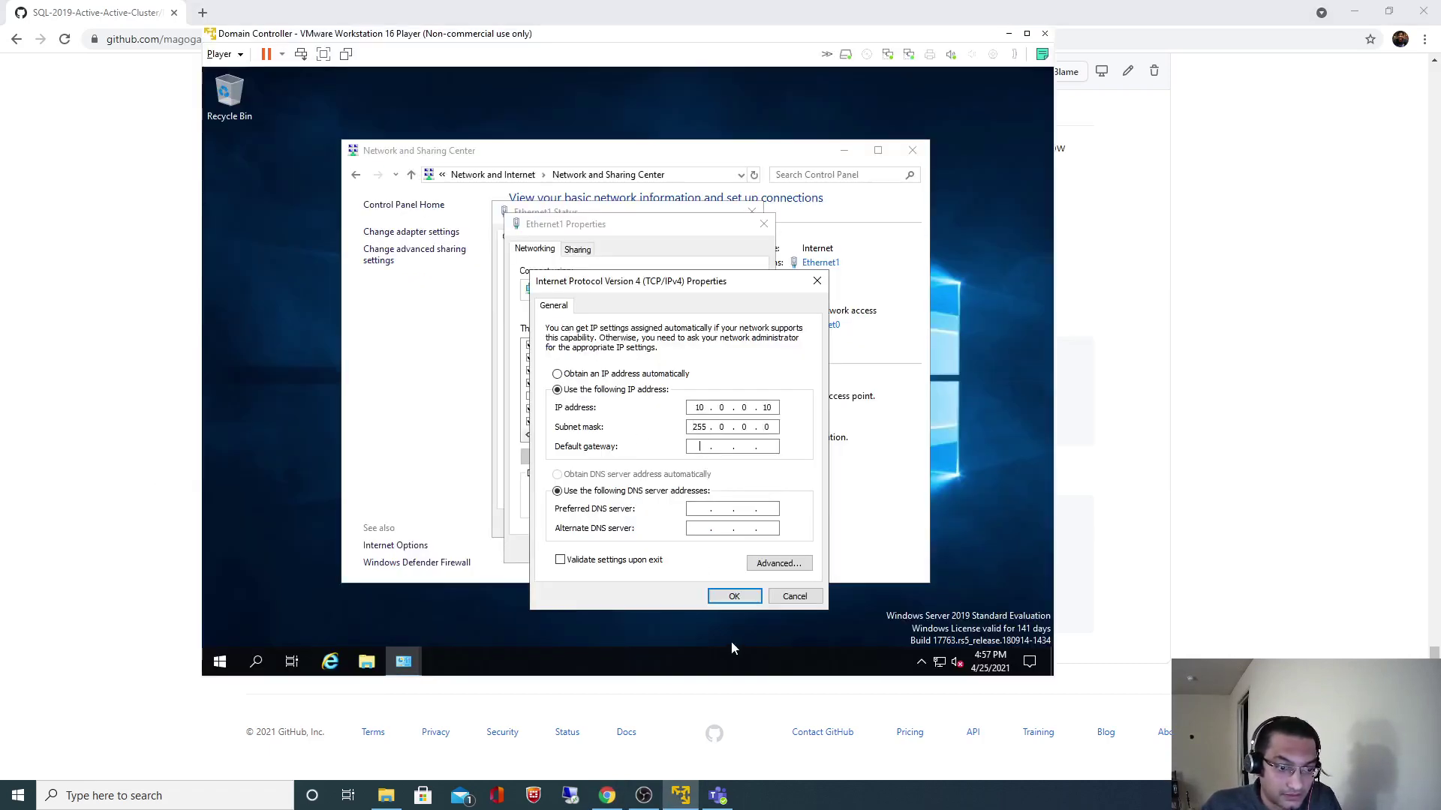
click(734, 596)
click(736, 420)
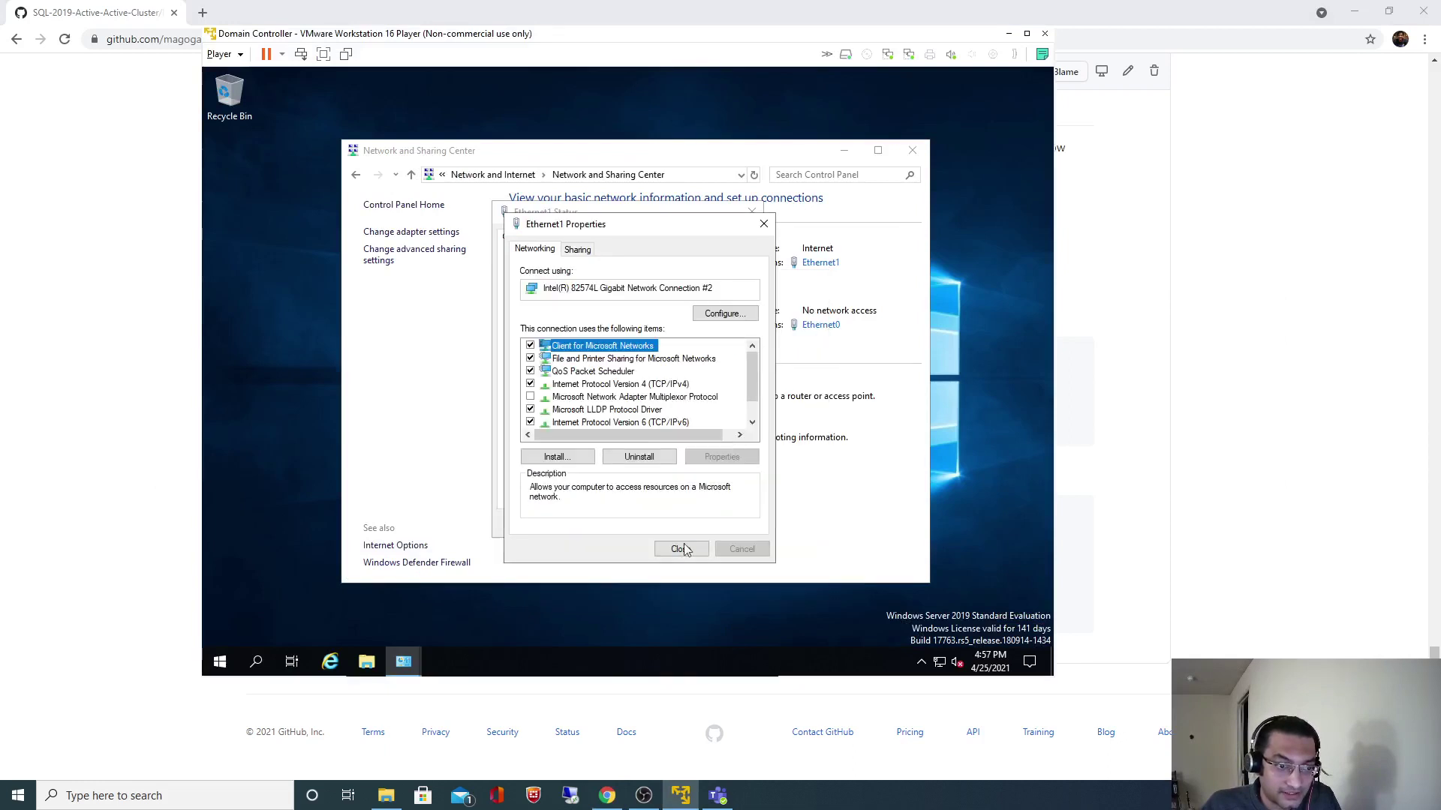
click(683, 549)
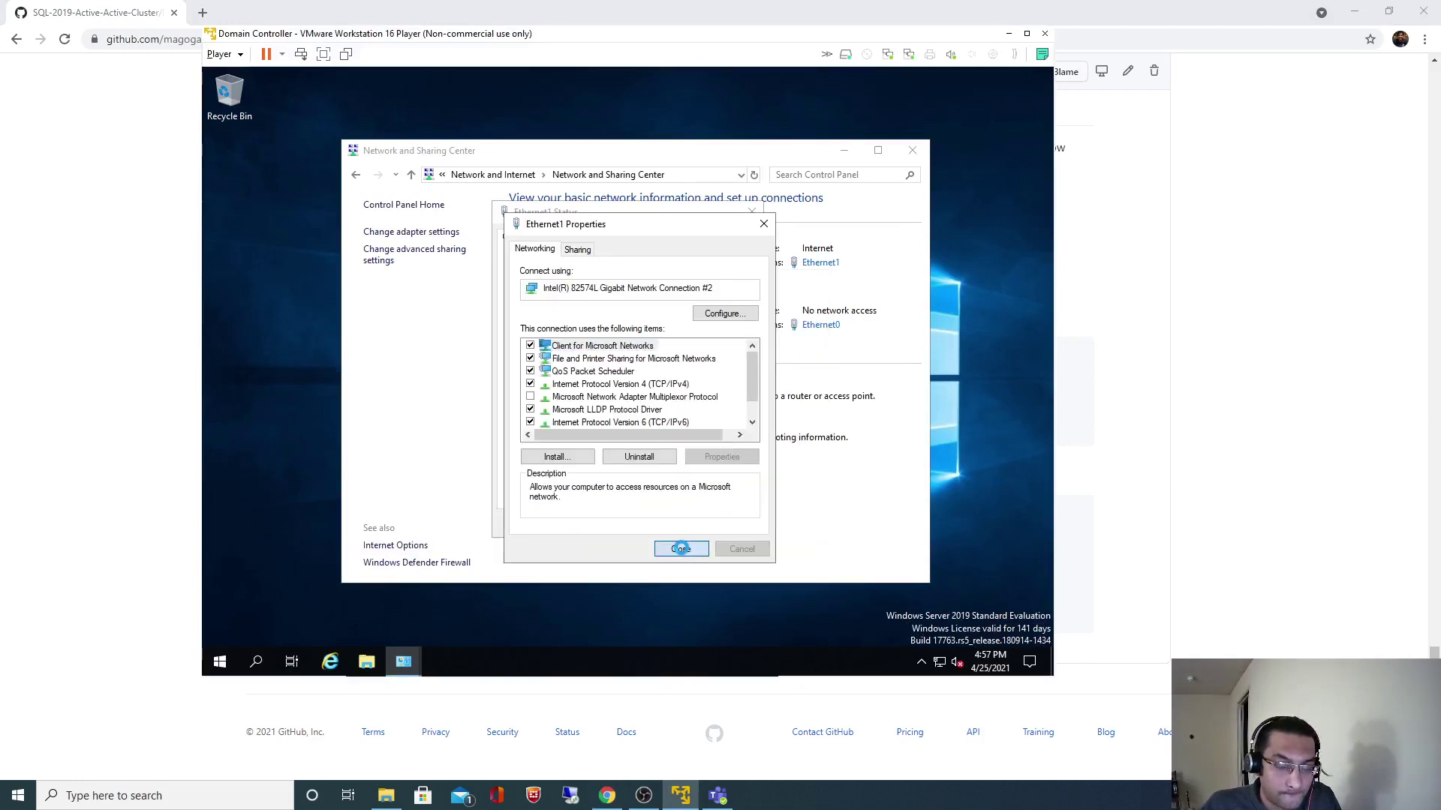
click(864, 503)
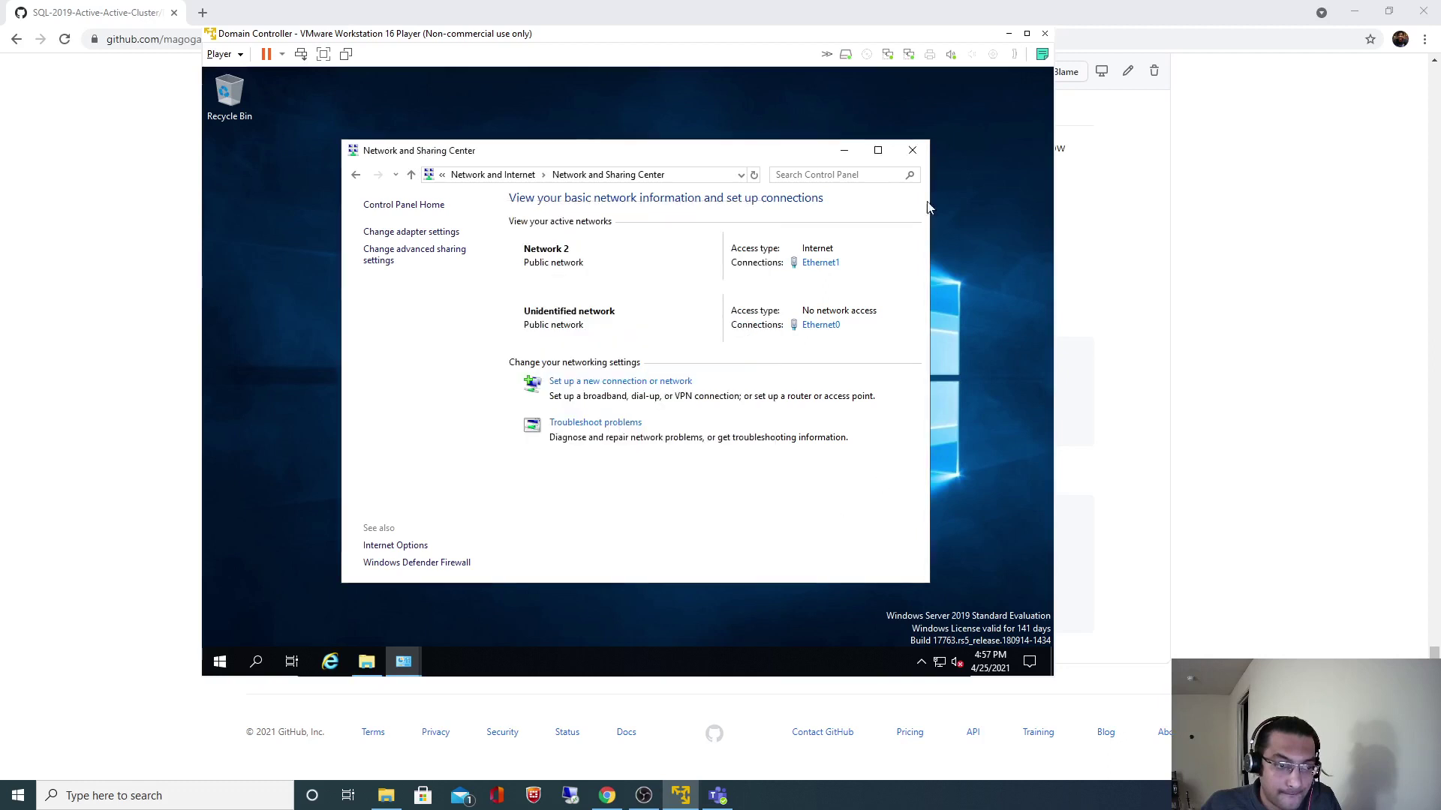
Close Network and Sharing Center, then close the Not Responding Ethernet1 Properties dialog
click(913, 150)
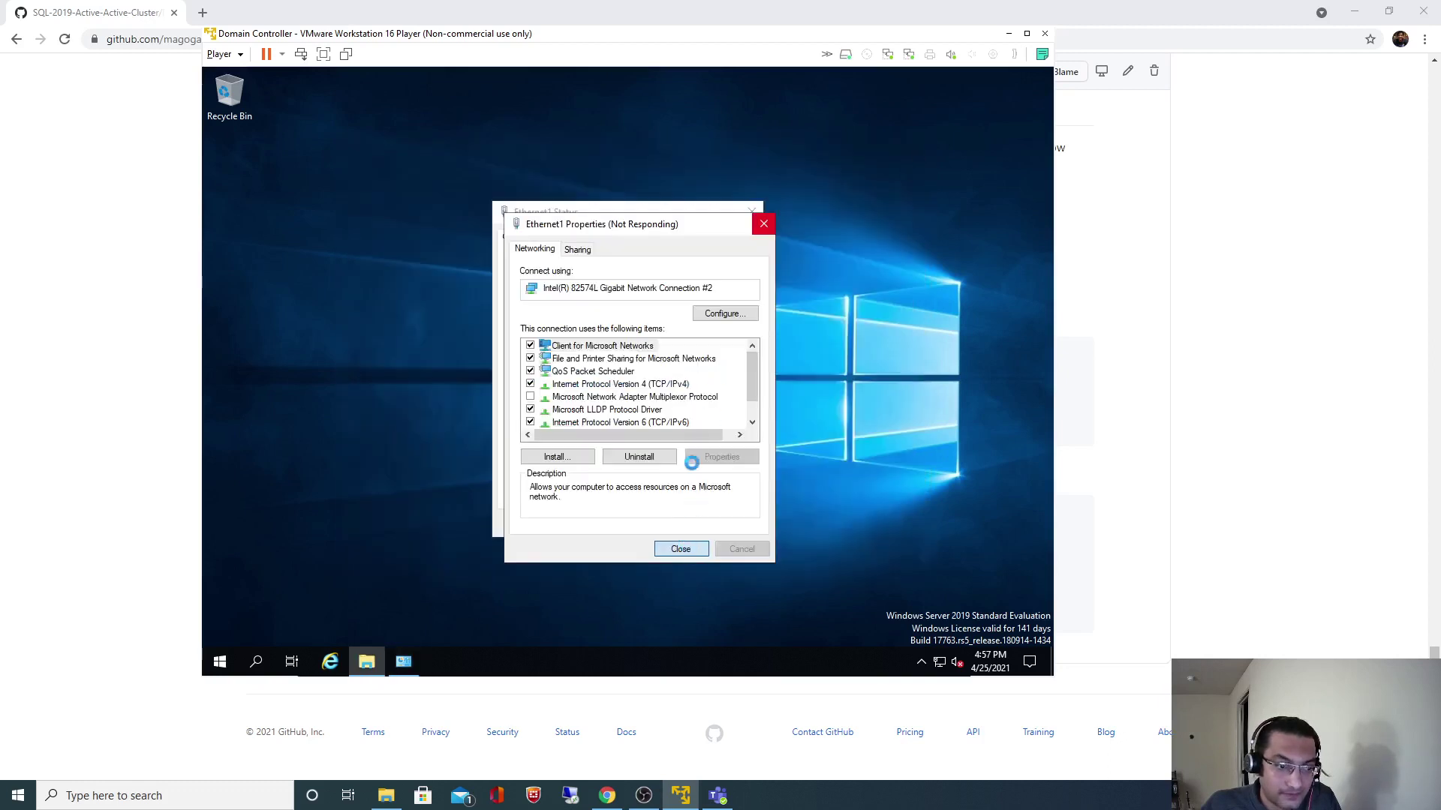
drag(685, 223, 769, 205)
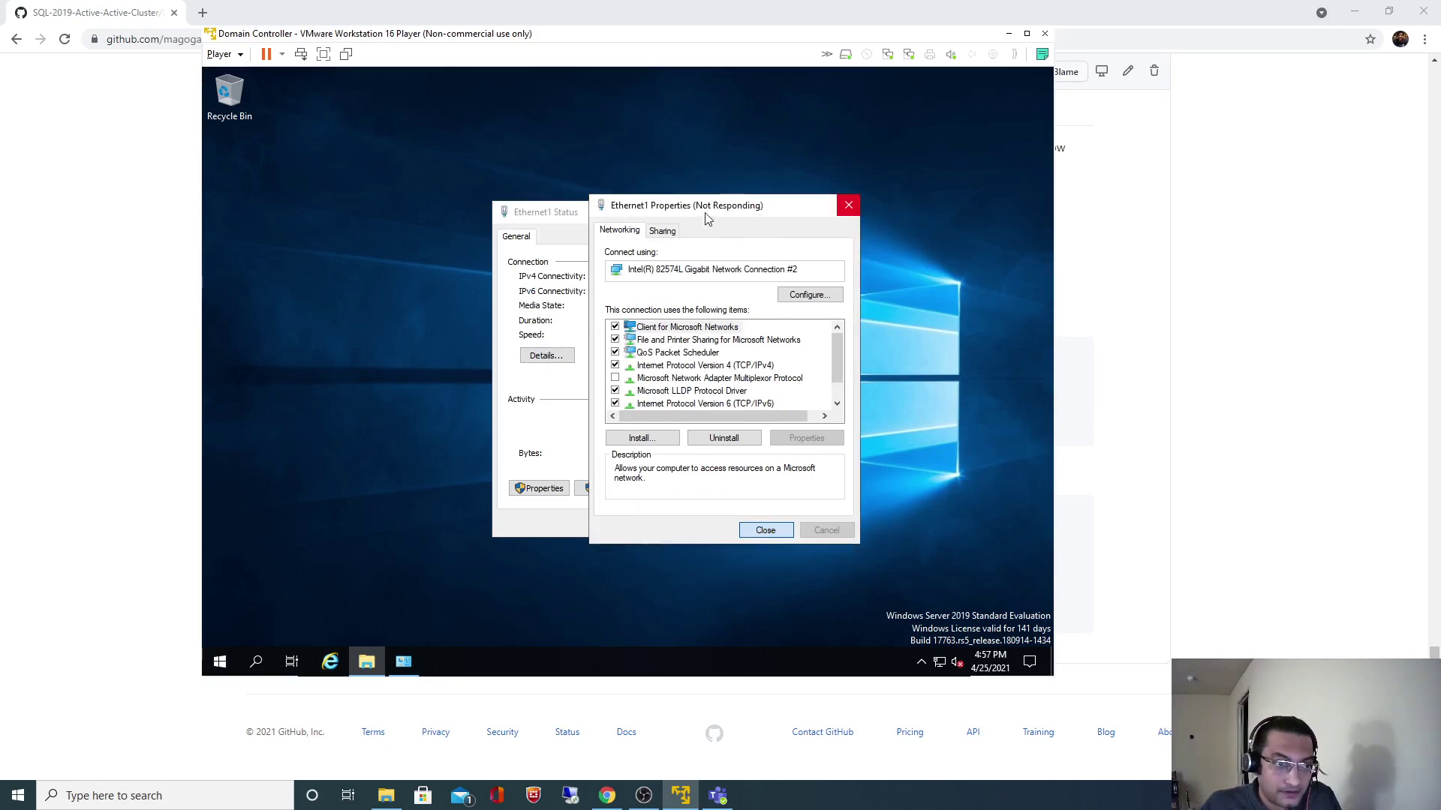
drag(719, 218, 634, 191)
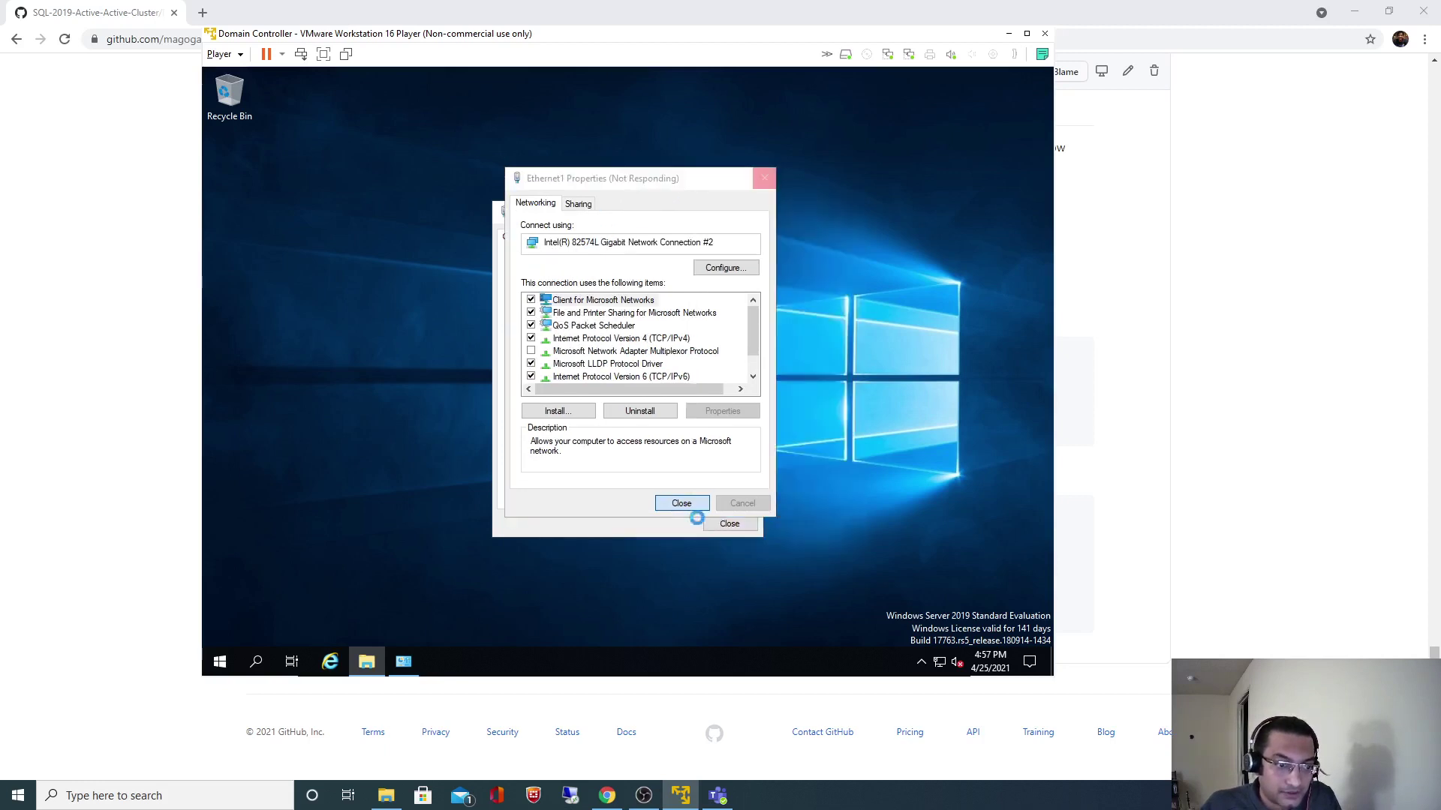
click(680, 503)
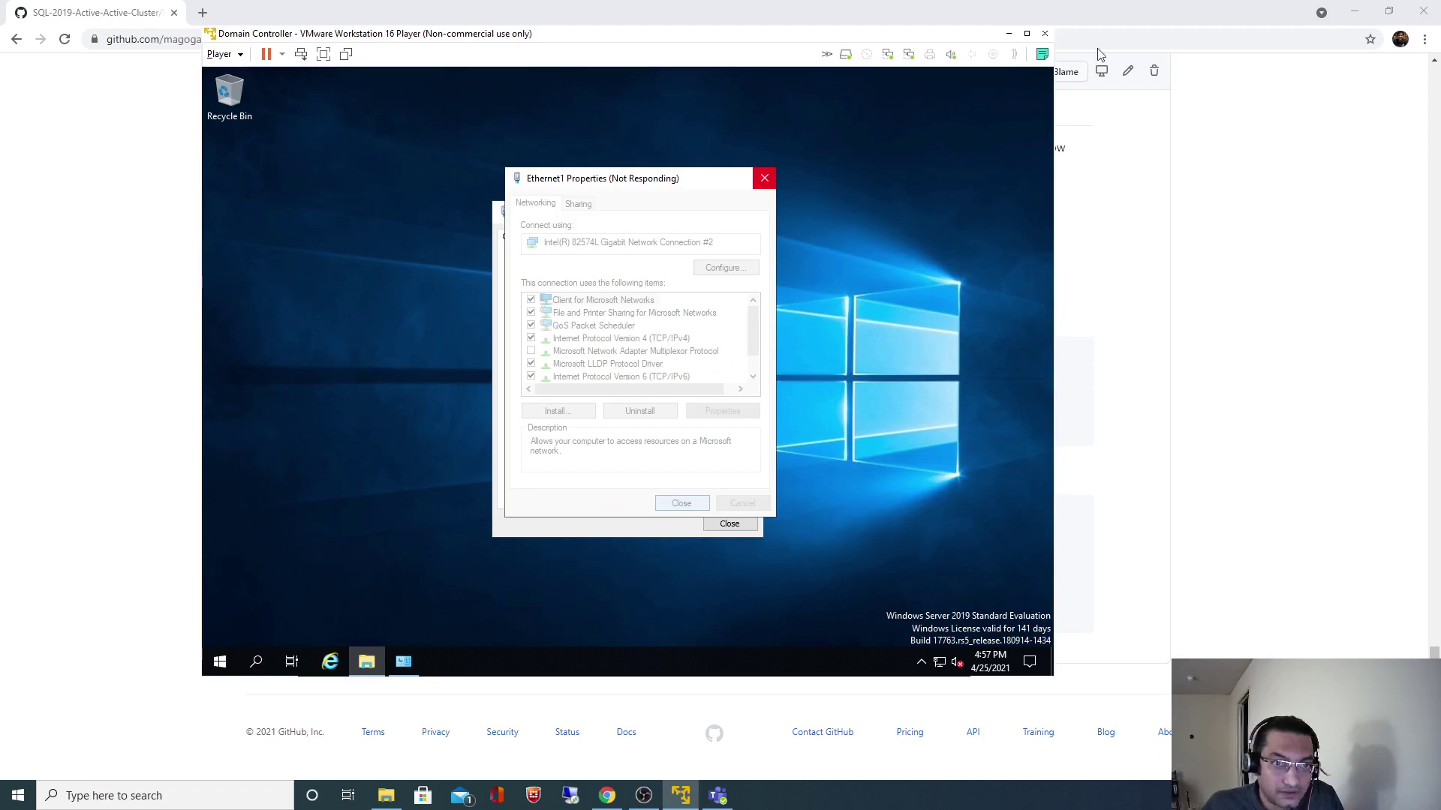
Minimize the Domain Controller VM and launch a second VMware Workstation 16 Player window from the jump list
click(1009, 33)
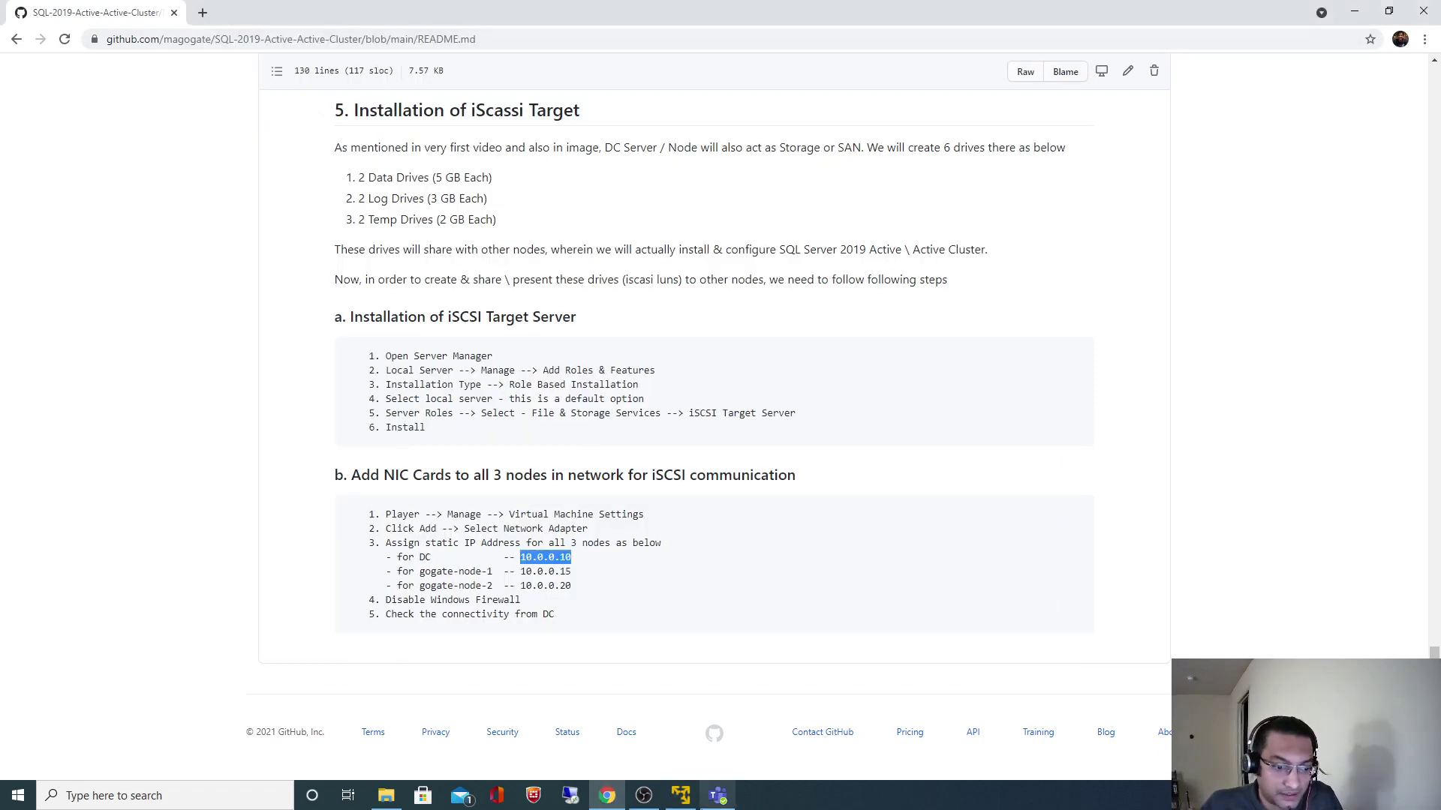
right_click(680, 800)
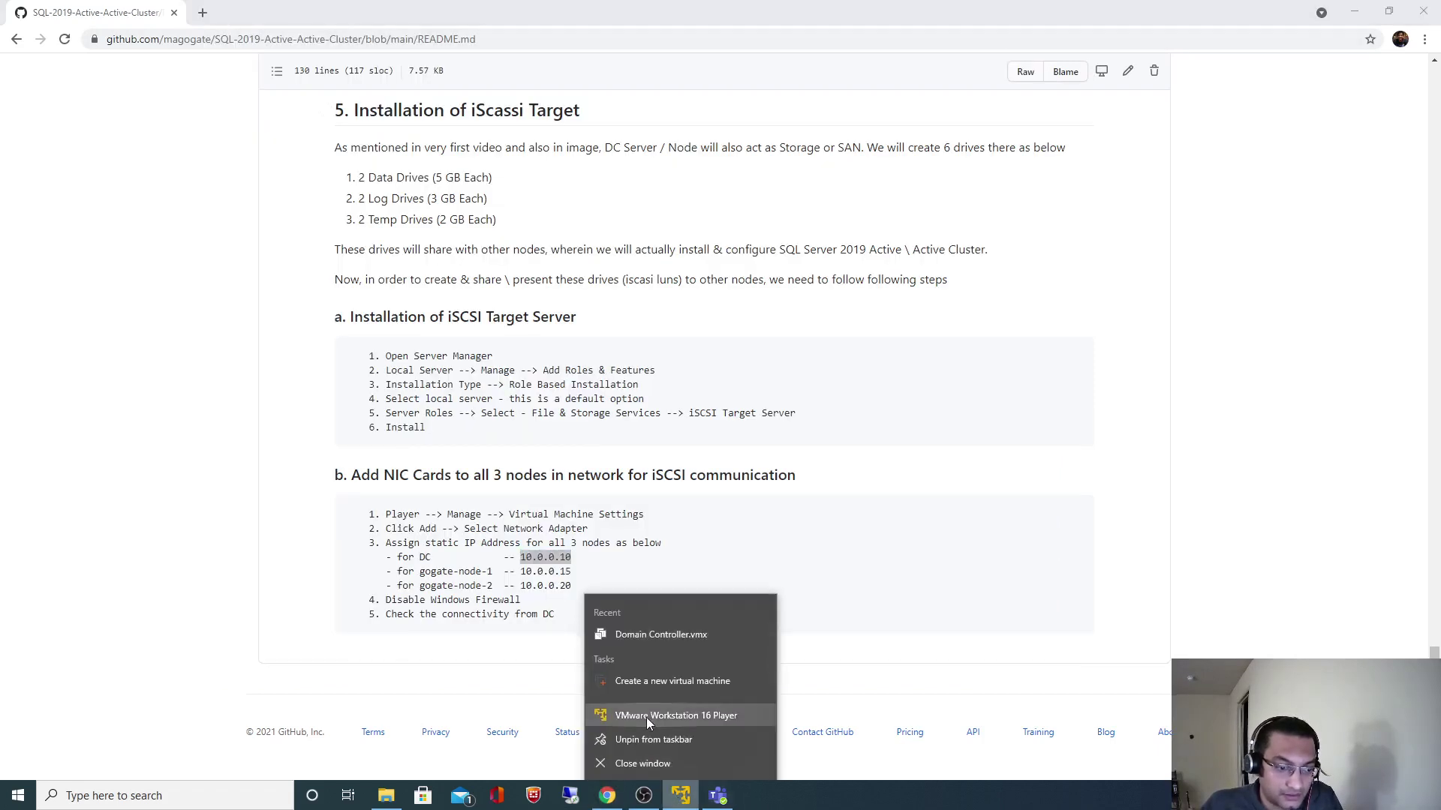
click(646, 717)
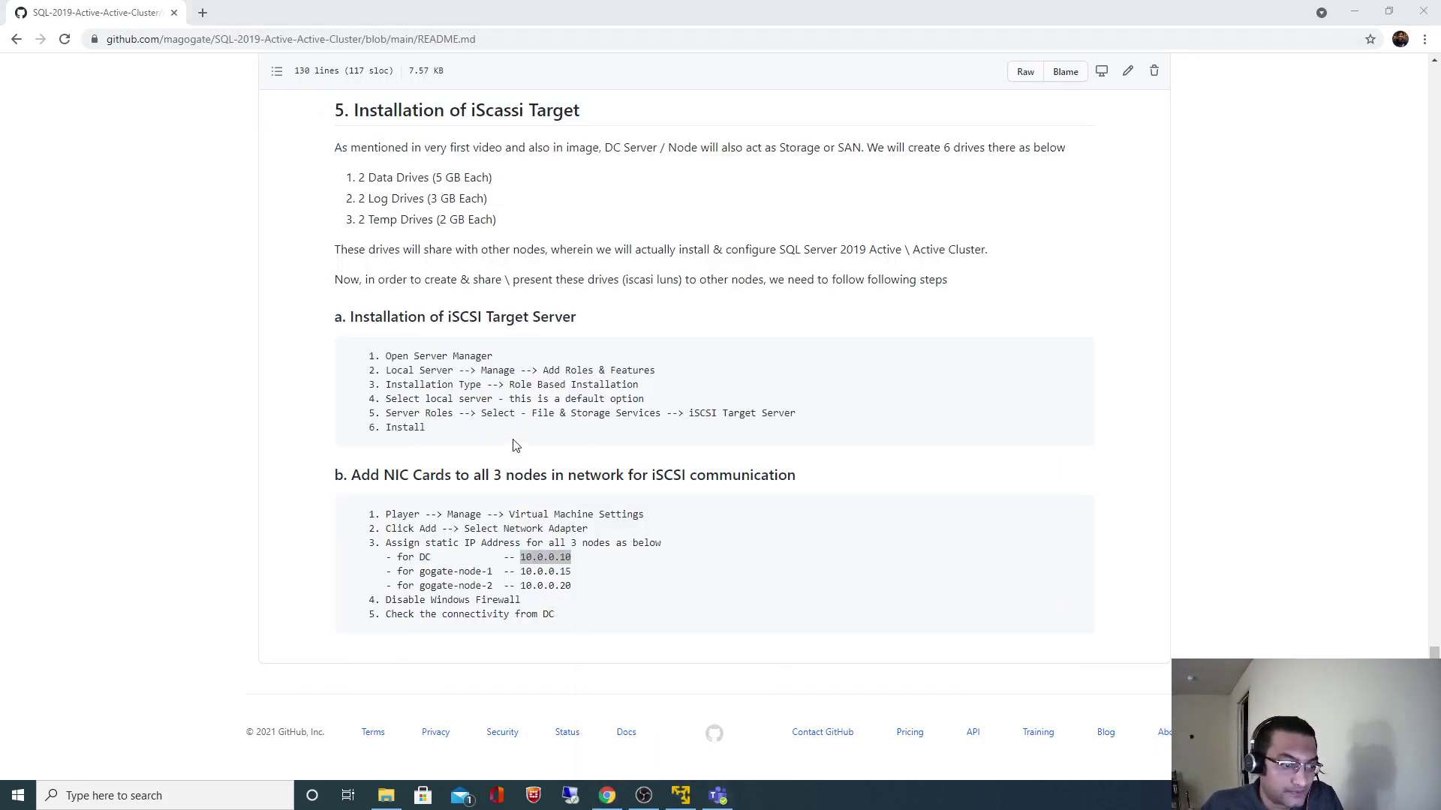
click(467, 573)
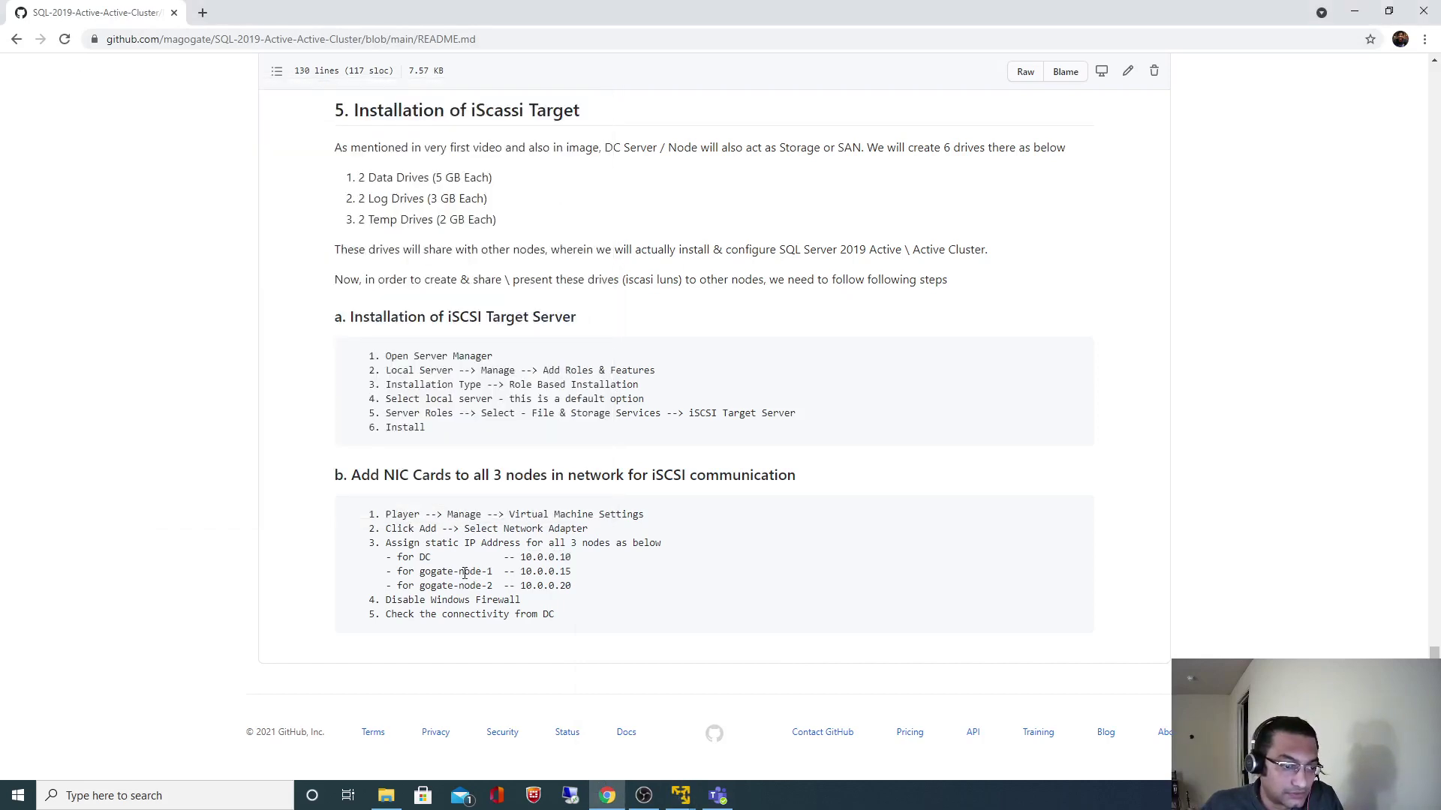
mouse_move(680, 793)
click(756, 746)
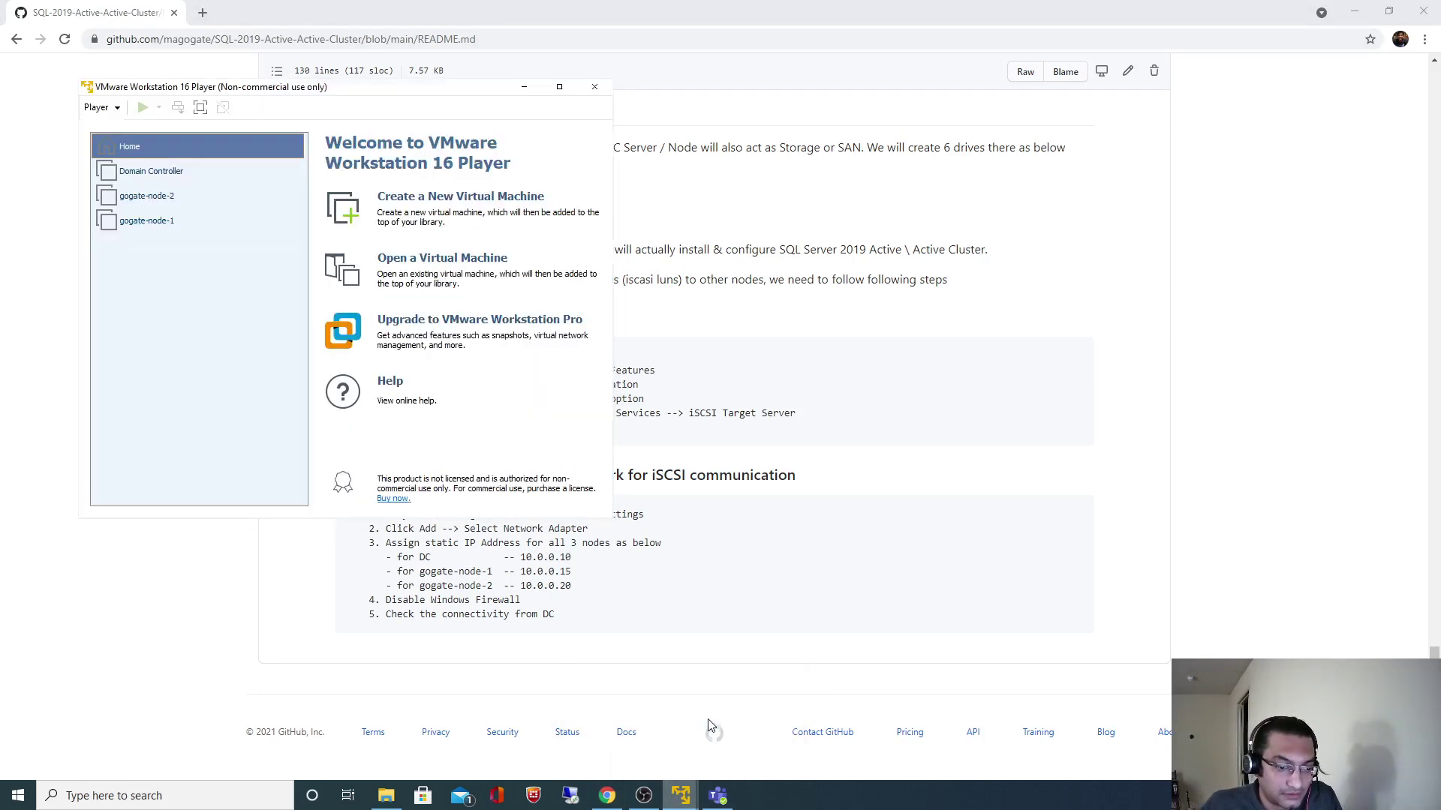
Set gogate-node-1's memory to 2 GB, add a Network Adapter, save, and power it on
click(147, 222)
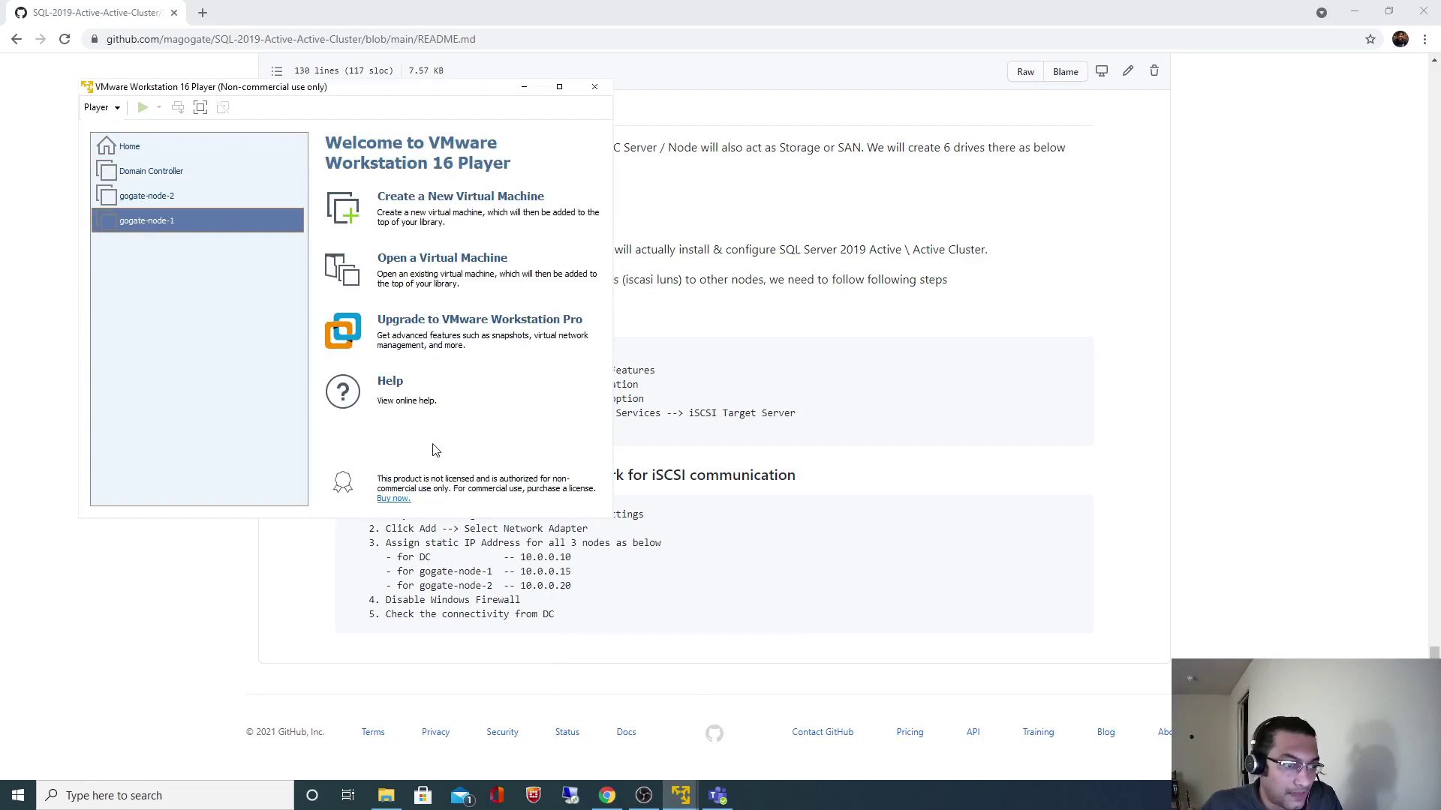
click(391, 489)
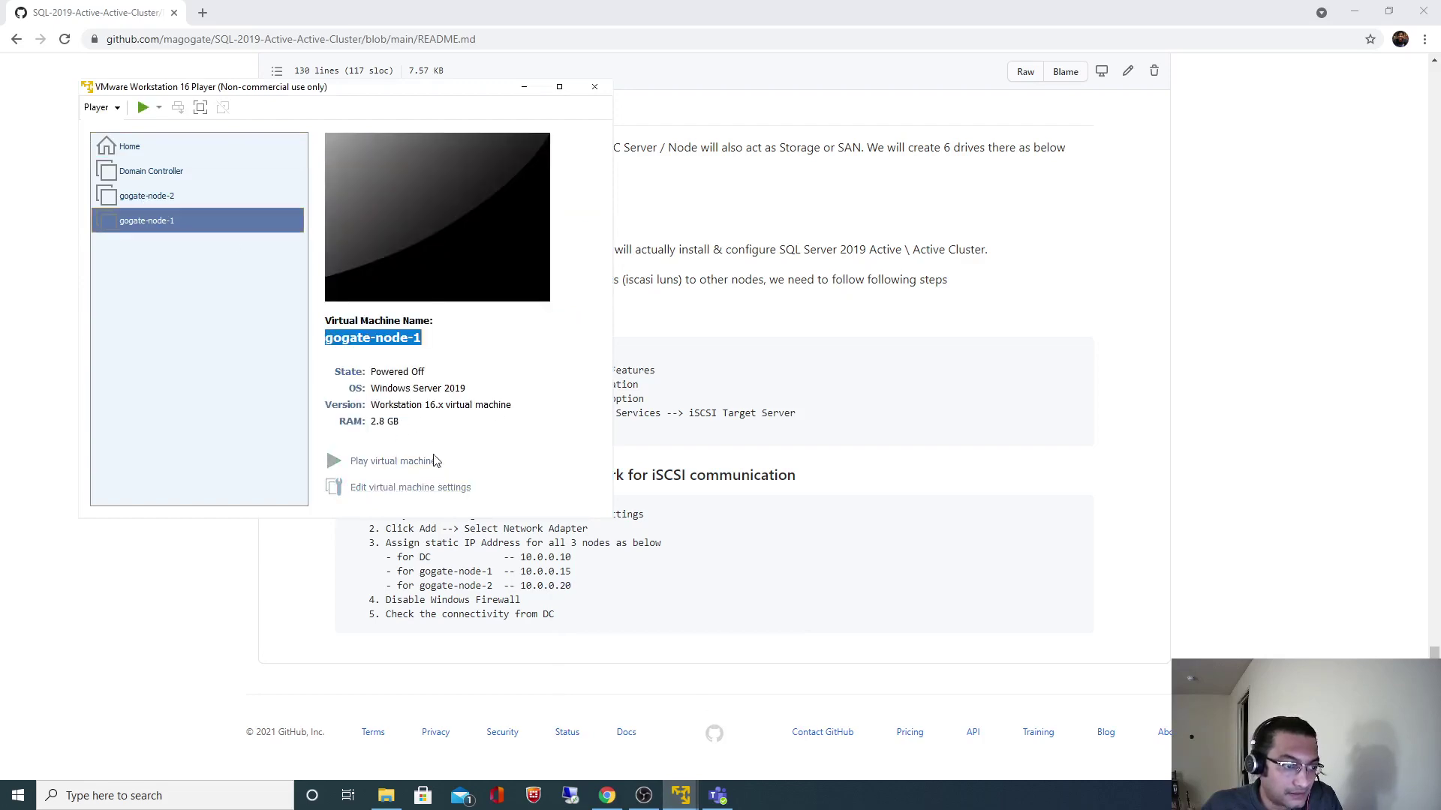
drag(370, 223, 372, 230)
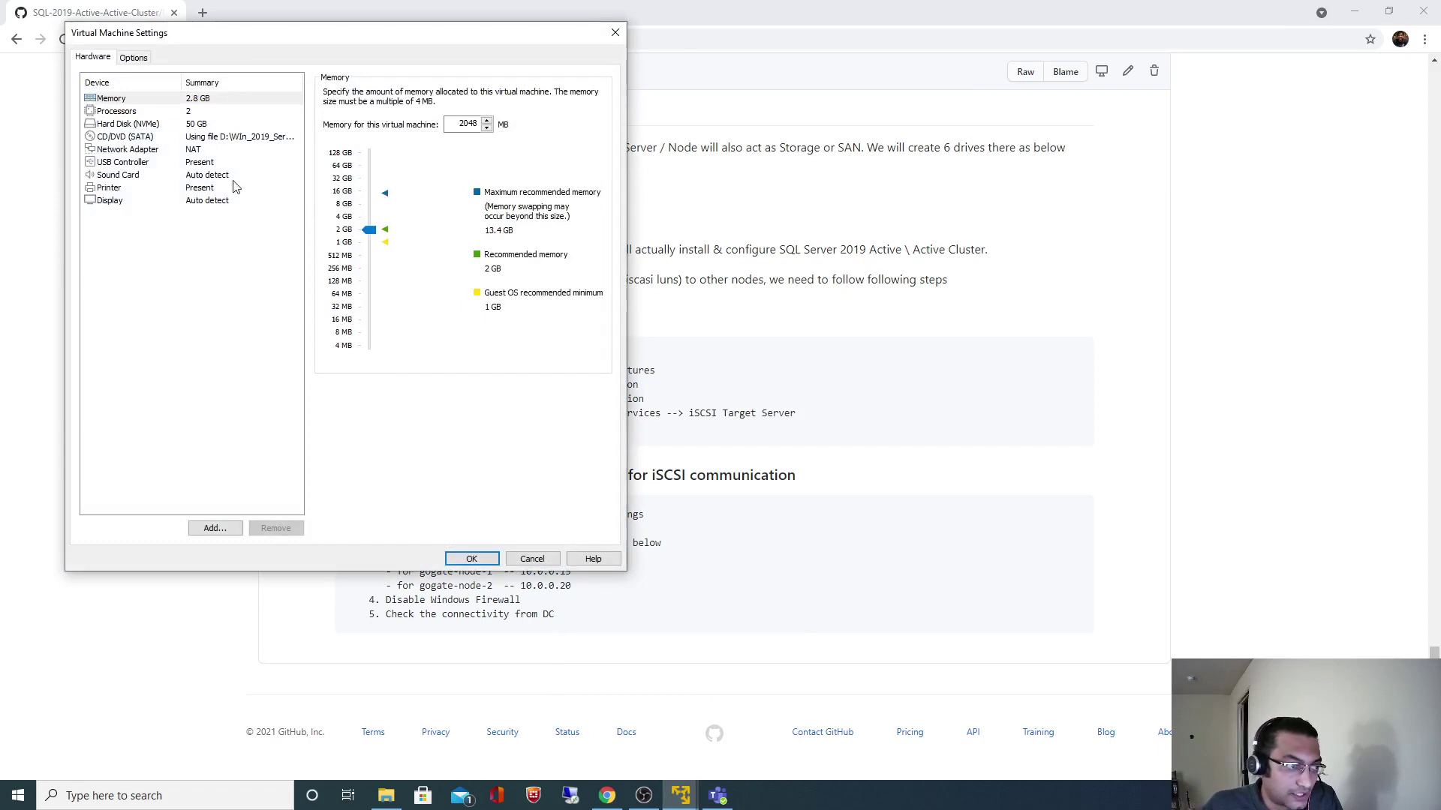
click(228, 531)
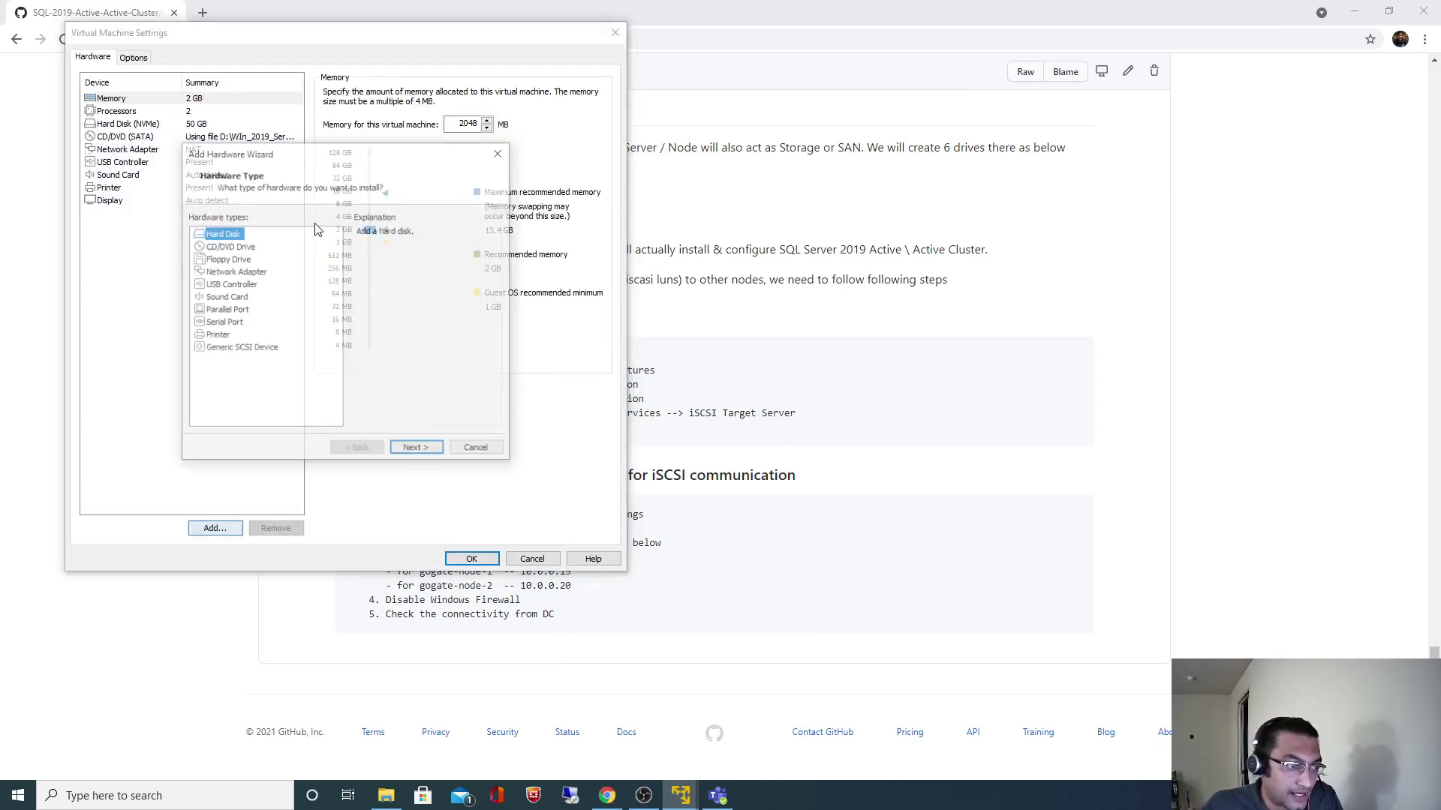
click(235, 271)
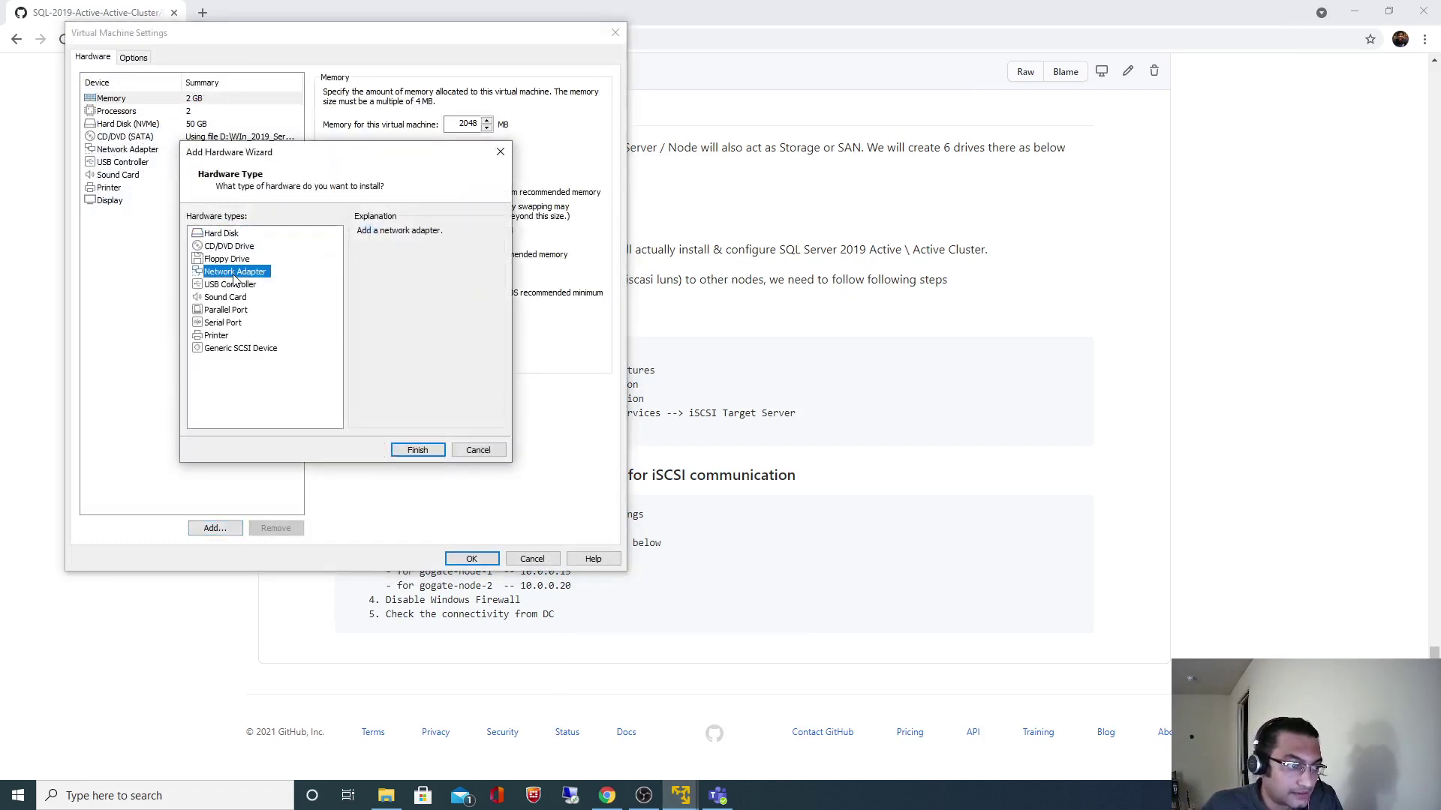
click(417, 450)
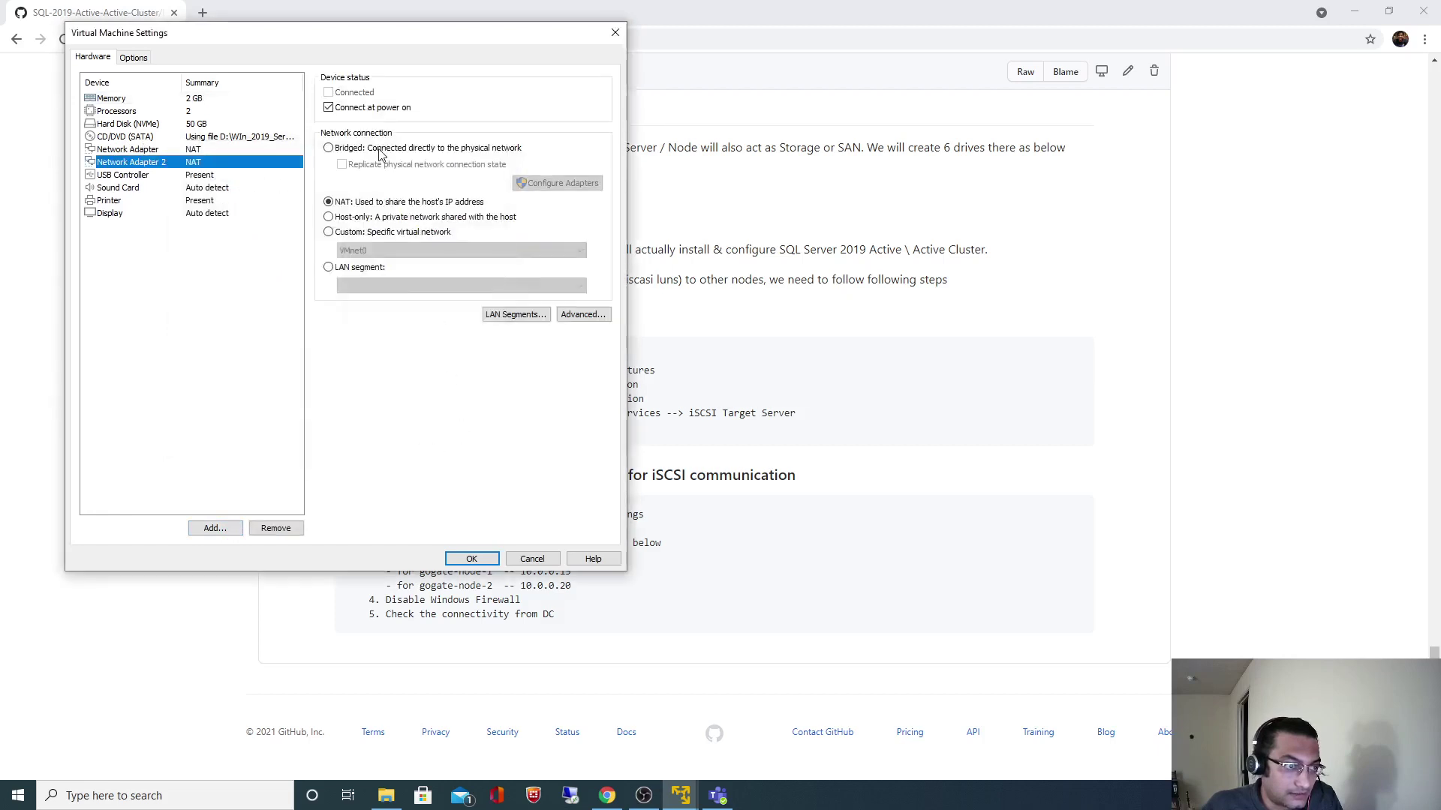
click(468, 555)
click(390, 460)
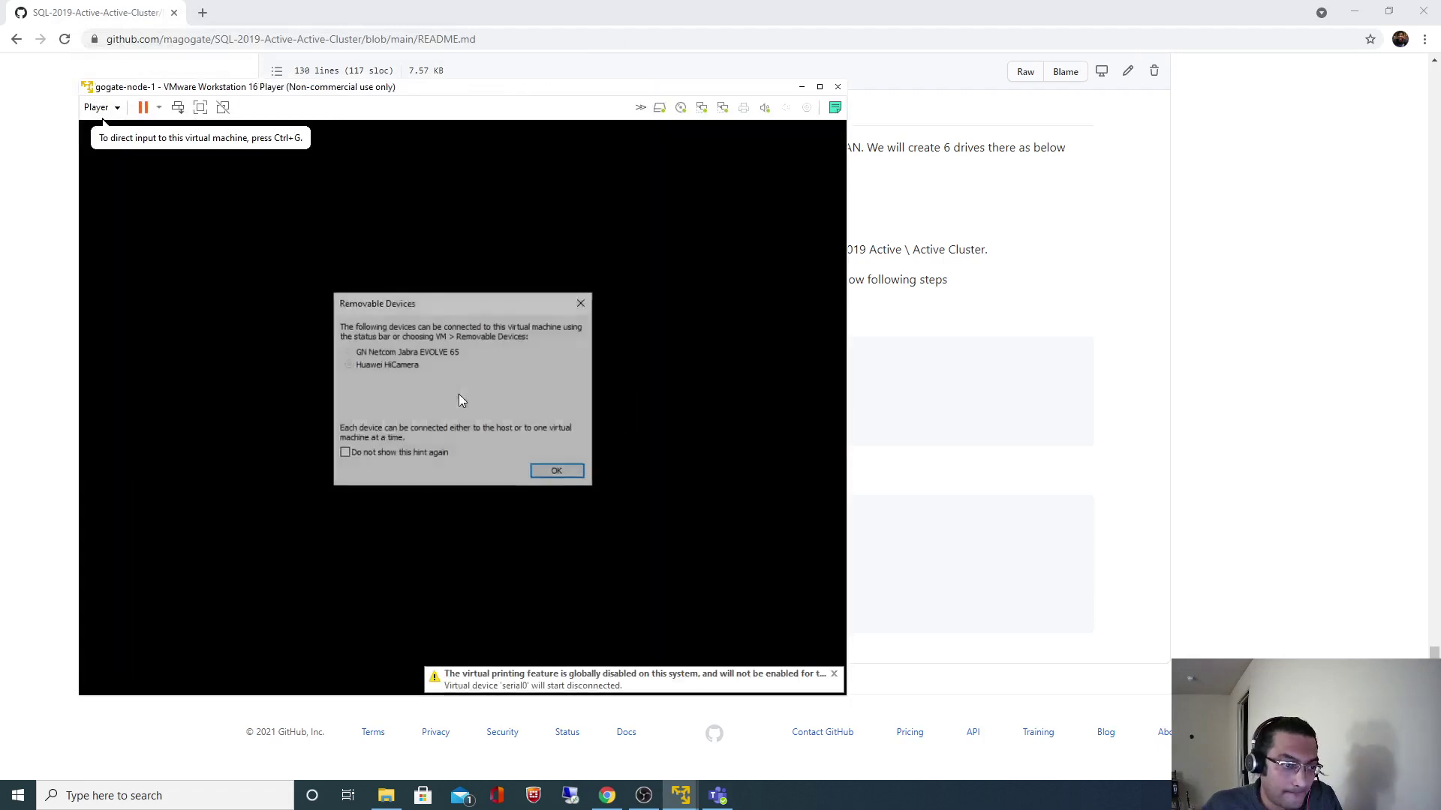
Dismiss the Removable Devices notice, release input with Ctrl+Alt, and minimise gogate-node-1
click(555, 472)
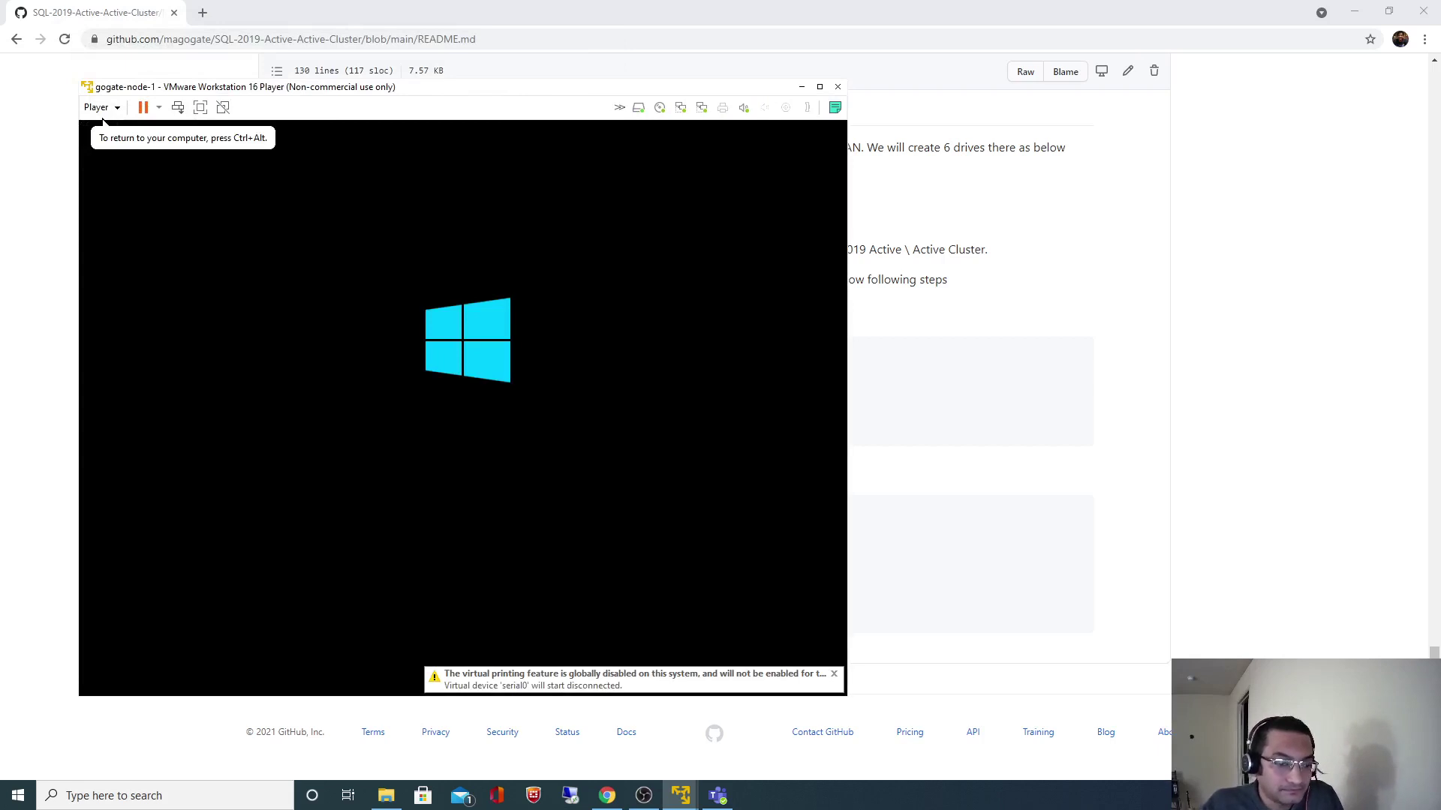
key(ctrl+alt)
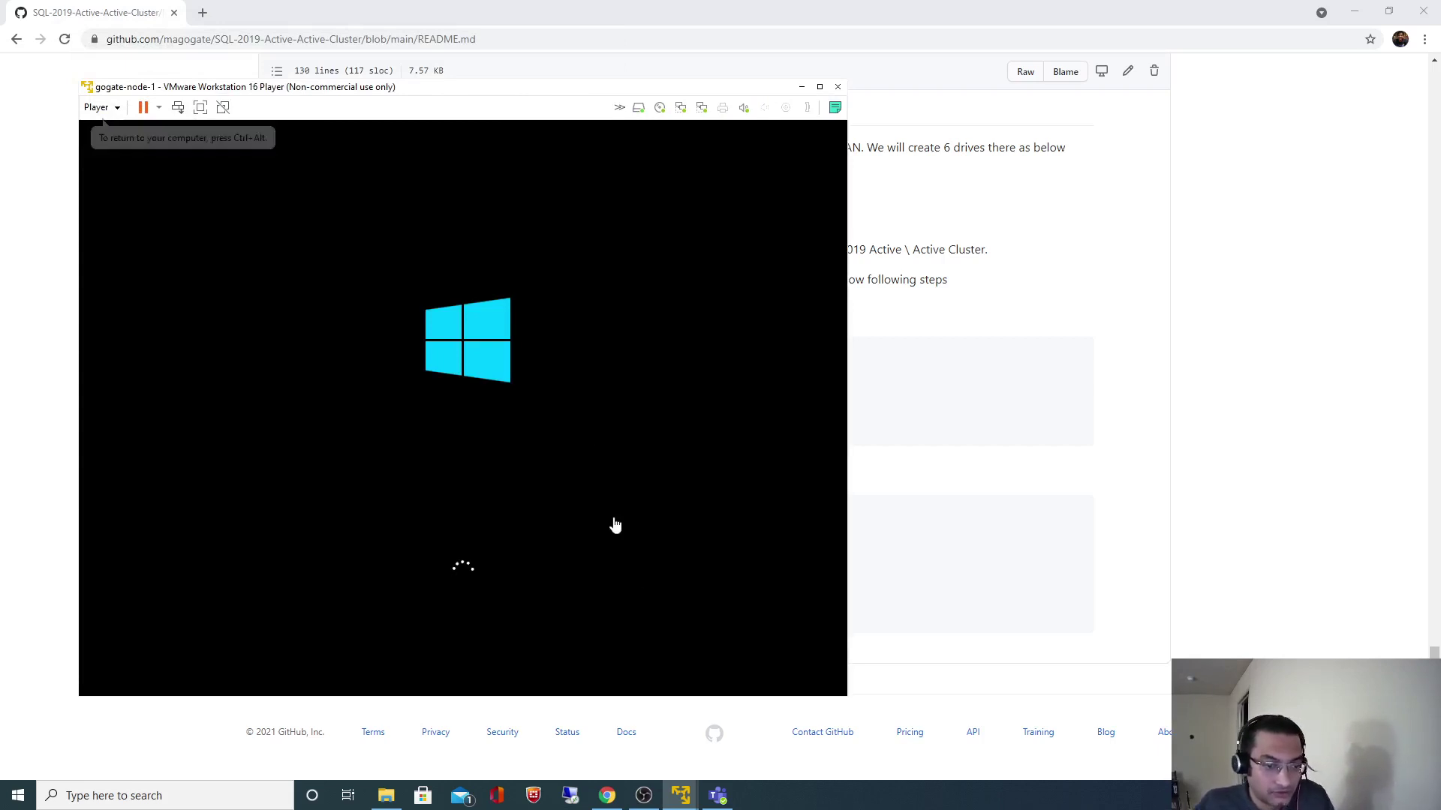
click(801, 88)
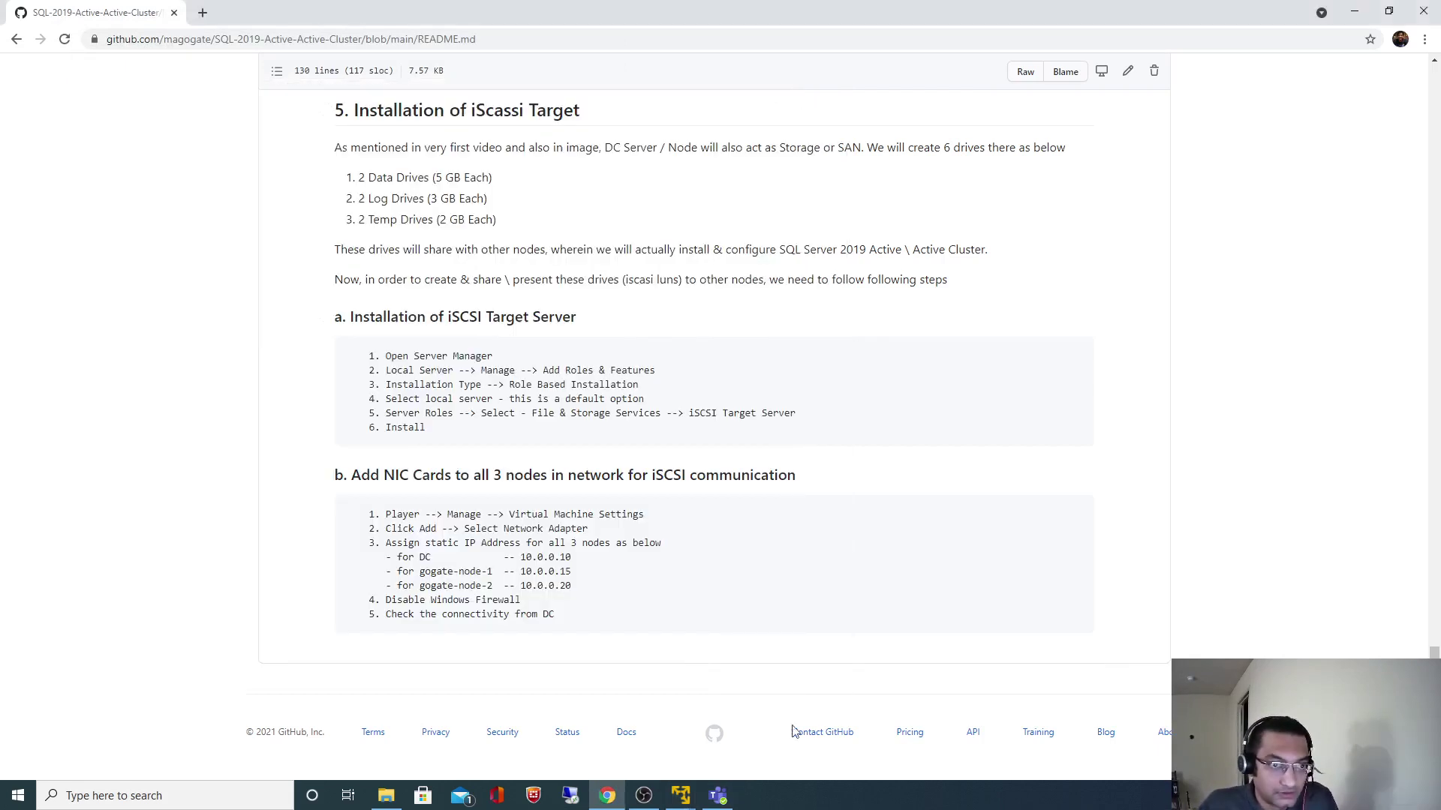
Restore the Domain Controller VM, close Ethernet Status, and launch Command Prompt via search
mouse_move(680, 795)
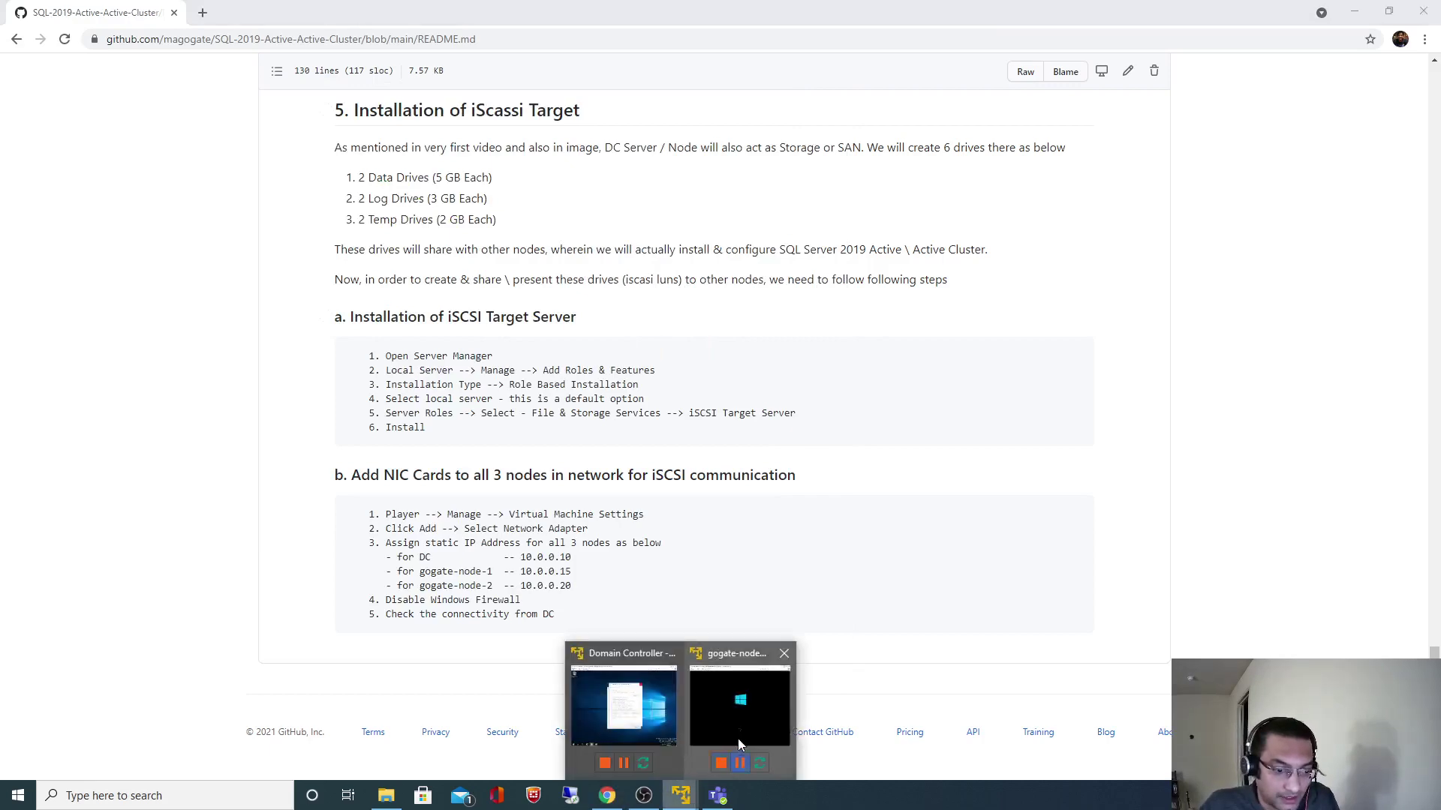
click(668, 717)
click(730, 526)
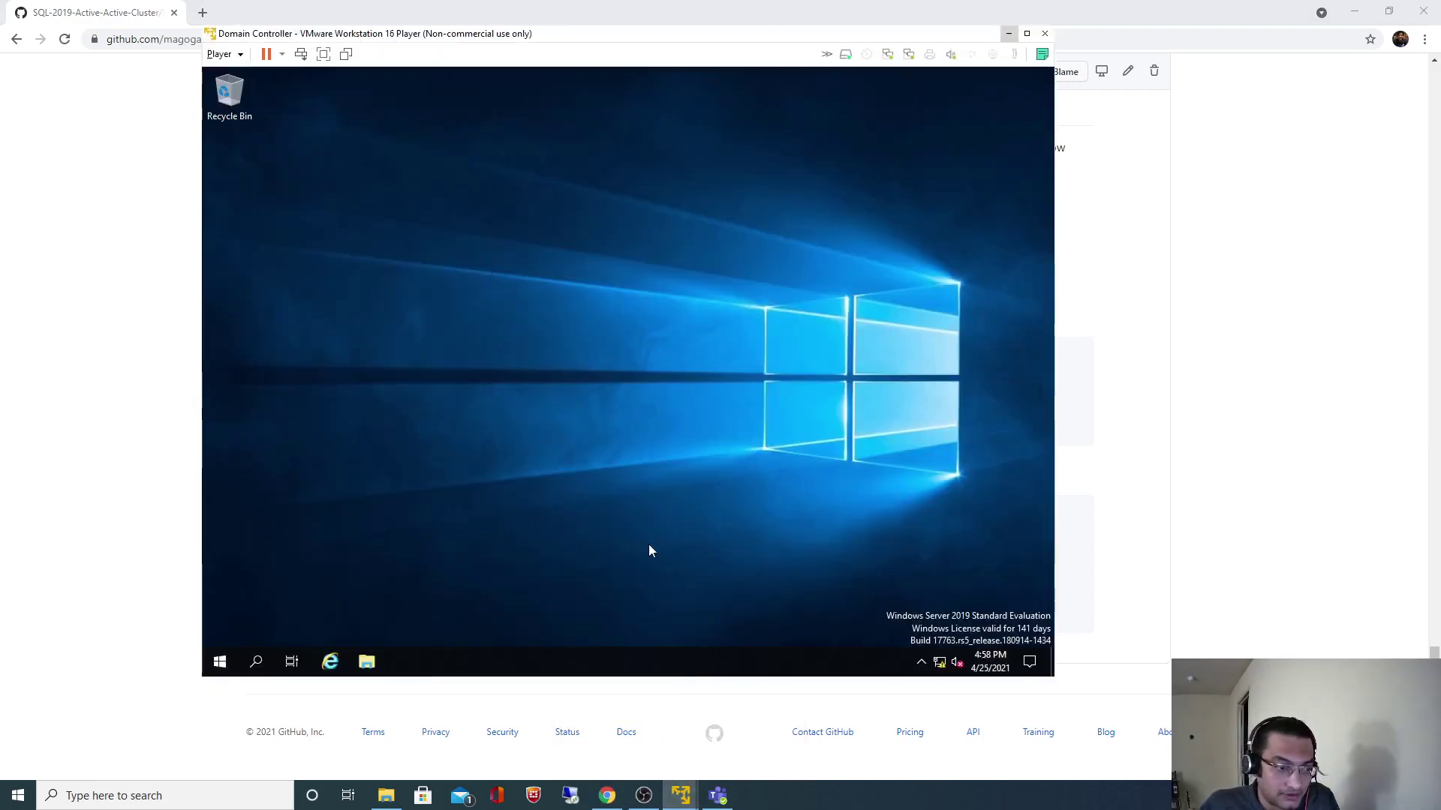
click(257, 661)
text(cm)
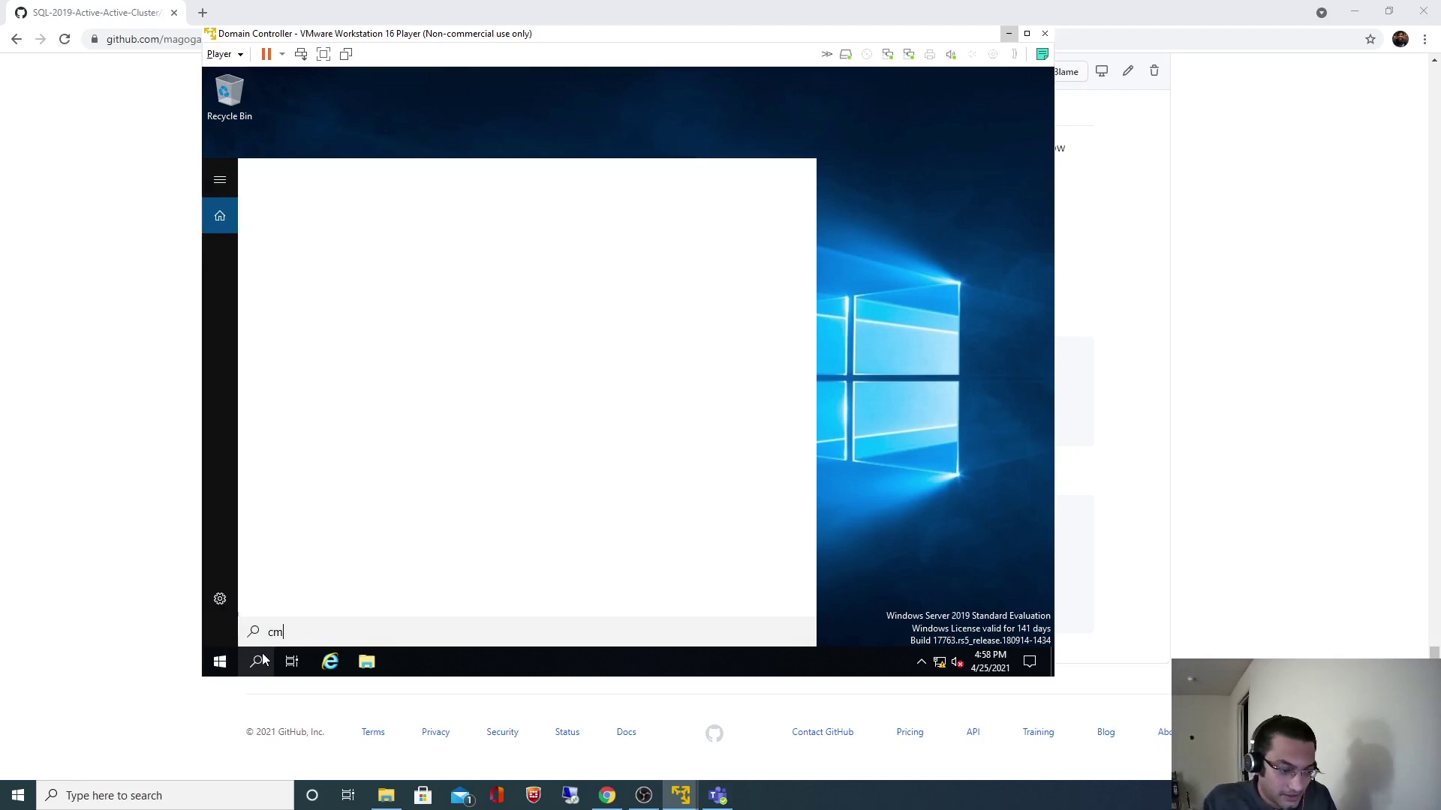
key(Return)
Ping 10.0.0.10 from the Domain Controller, stop it with Ctrl+C, and minimise the VM
click(452, 411)
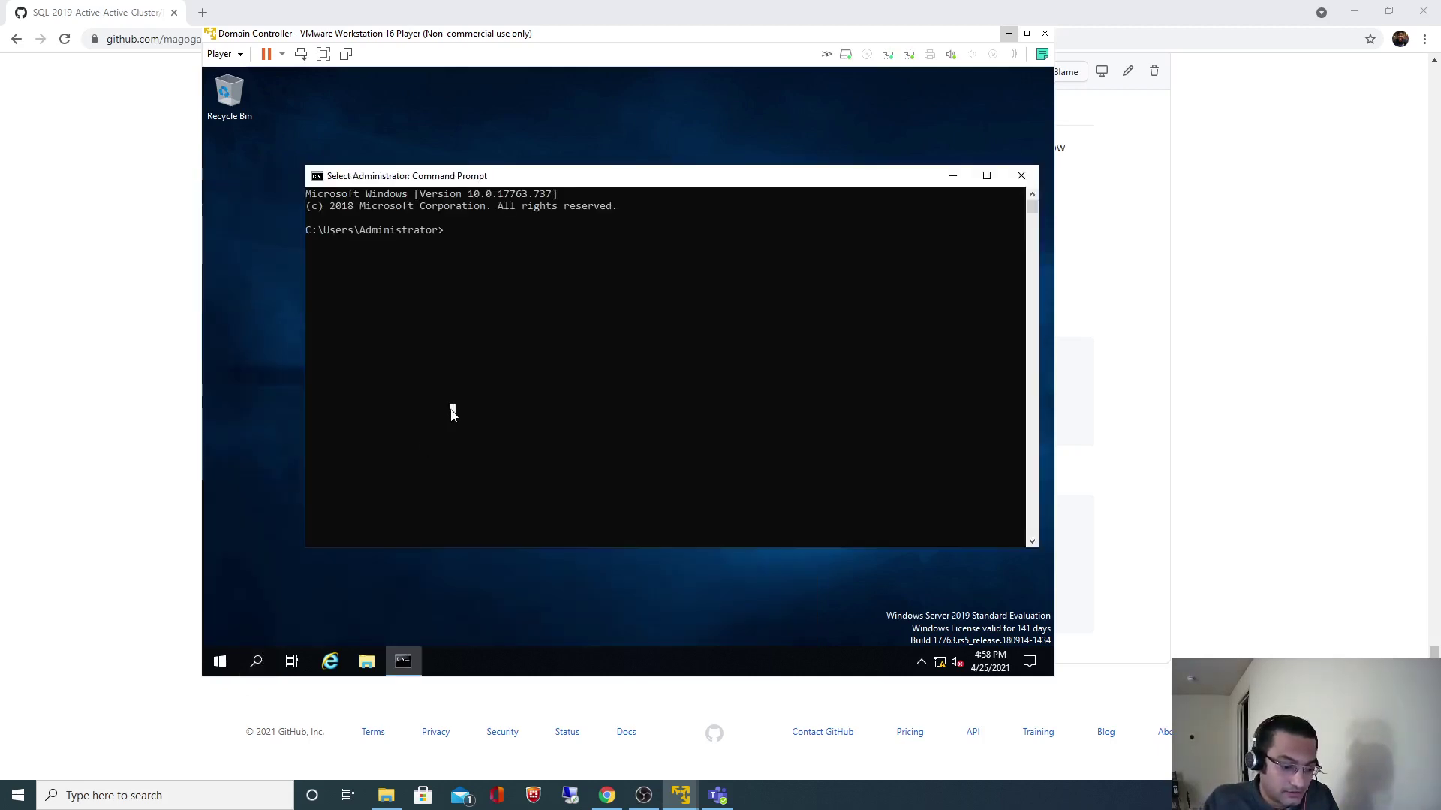
key(Escape)
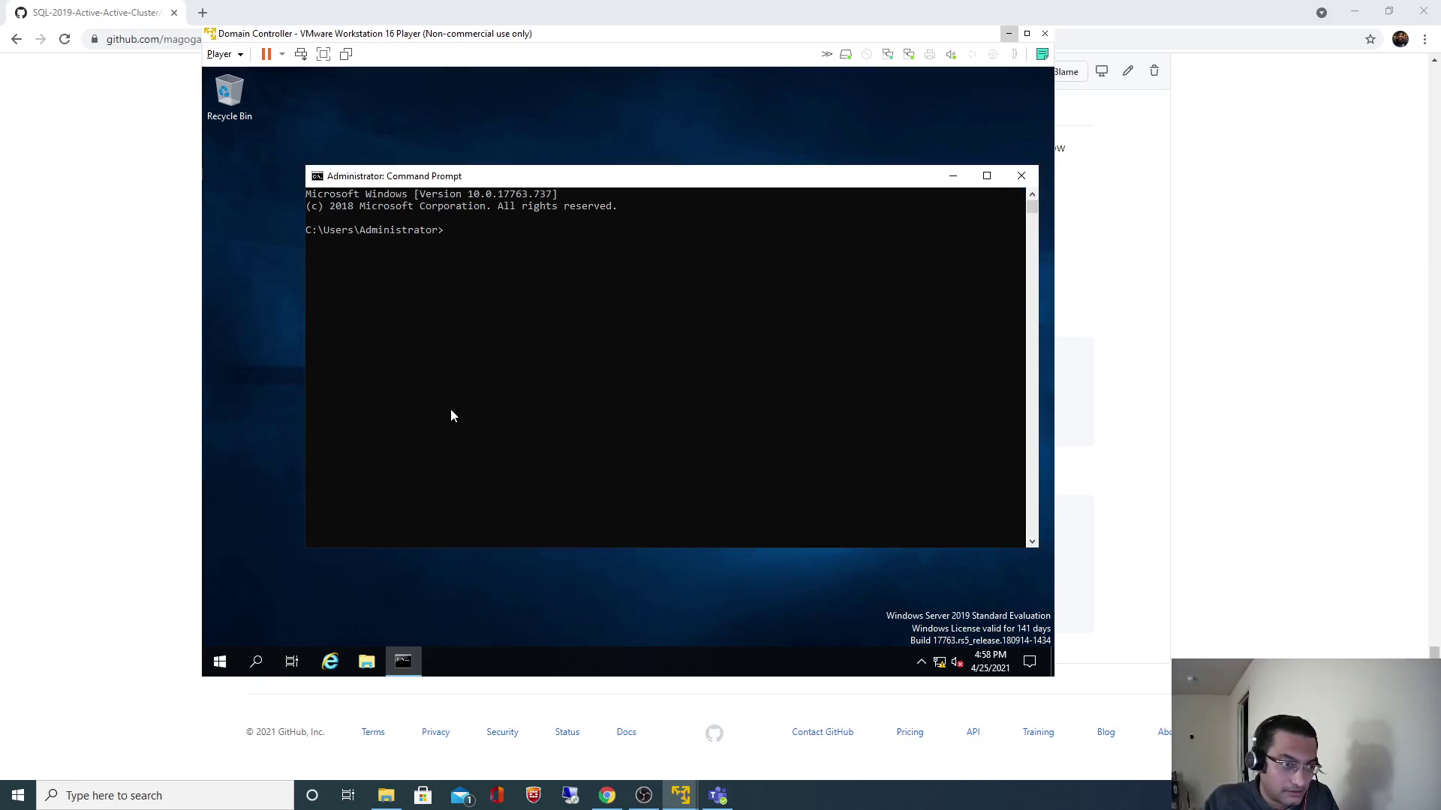
text(ping 10.0.0.10)
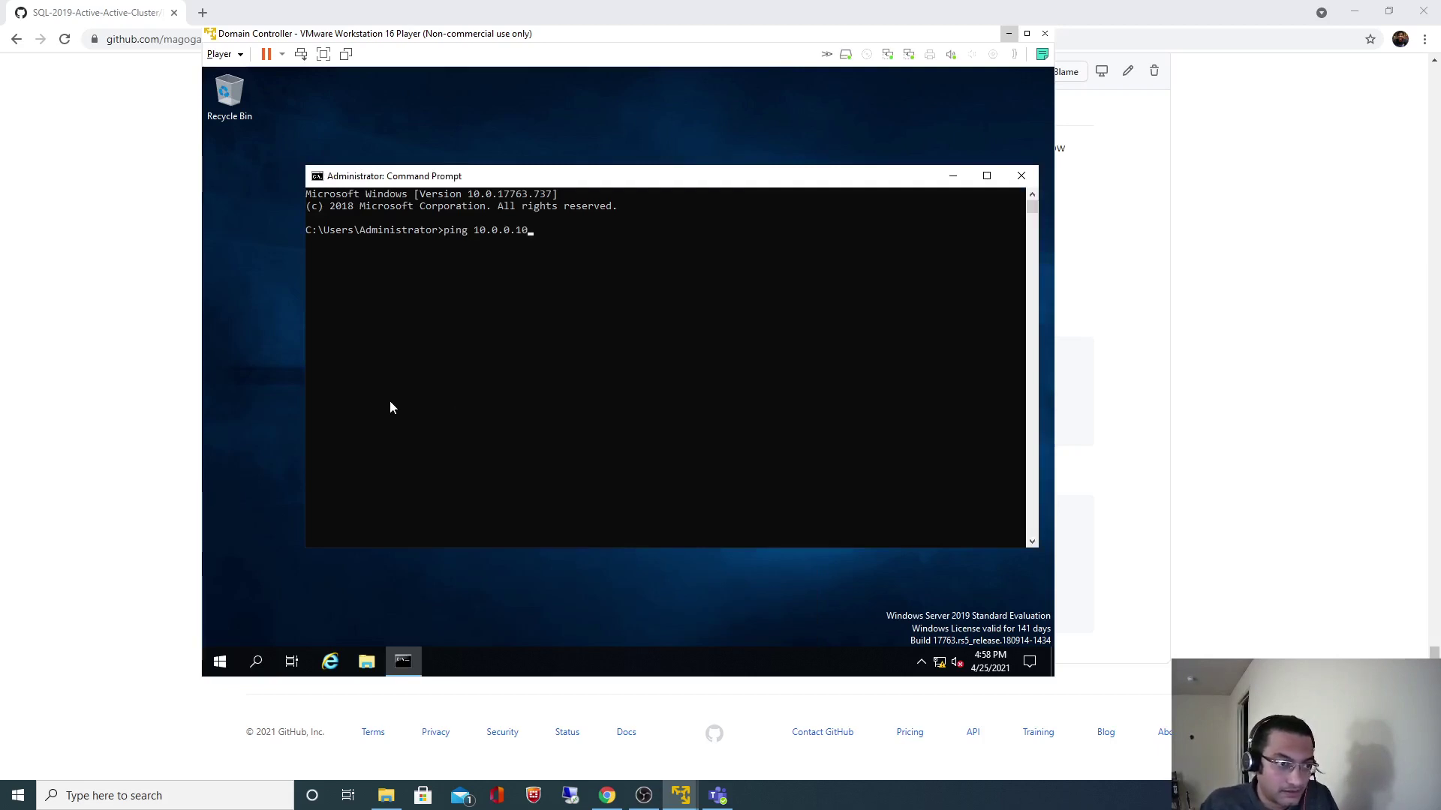
key(Return)
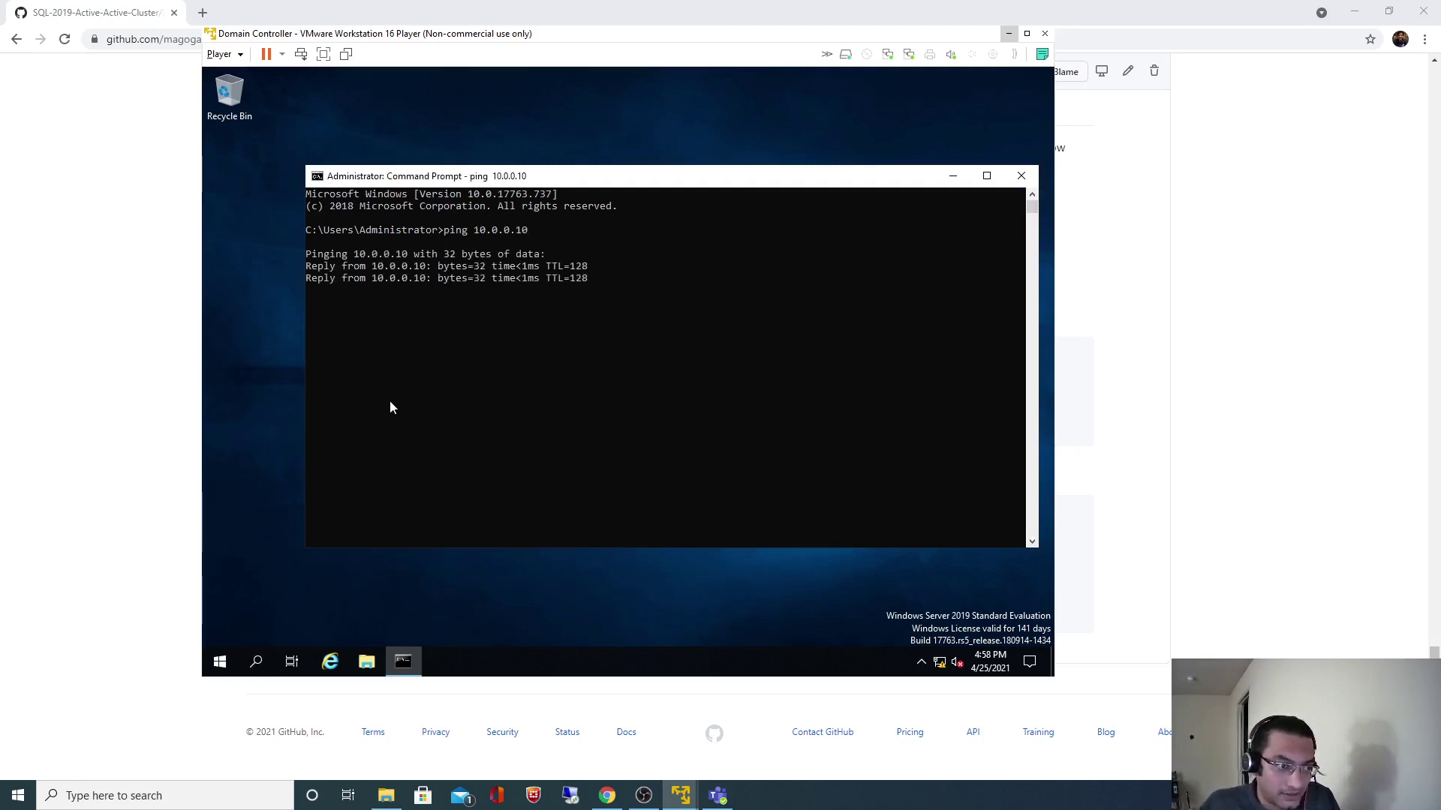
key(ctrl+c)
key(Return)
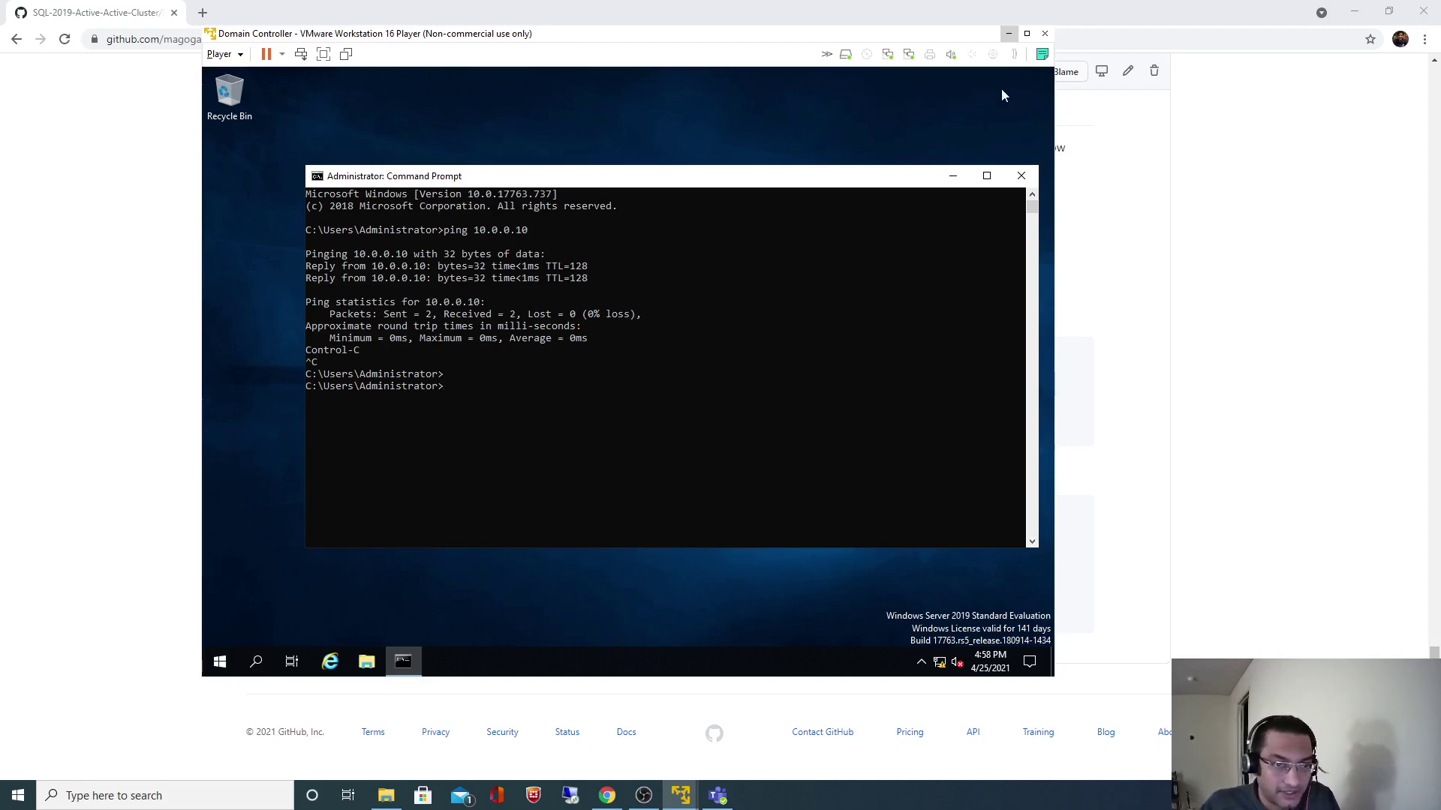
click(1008, 33)
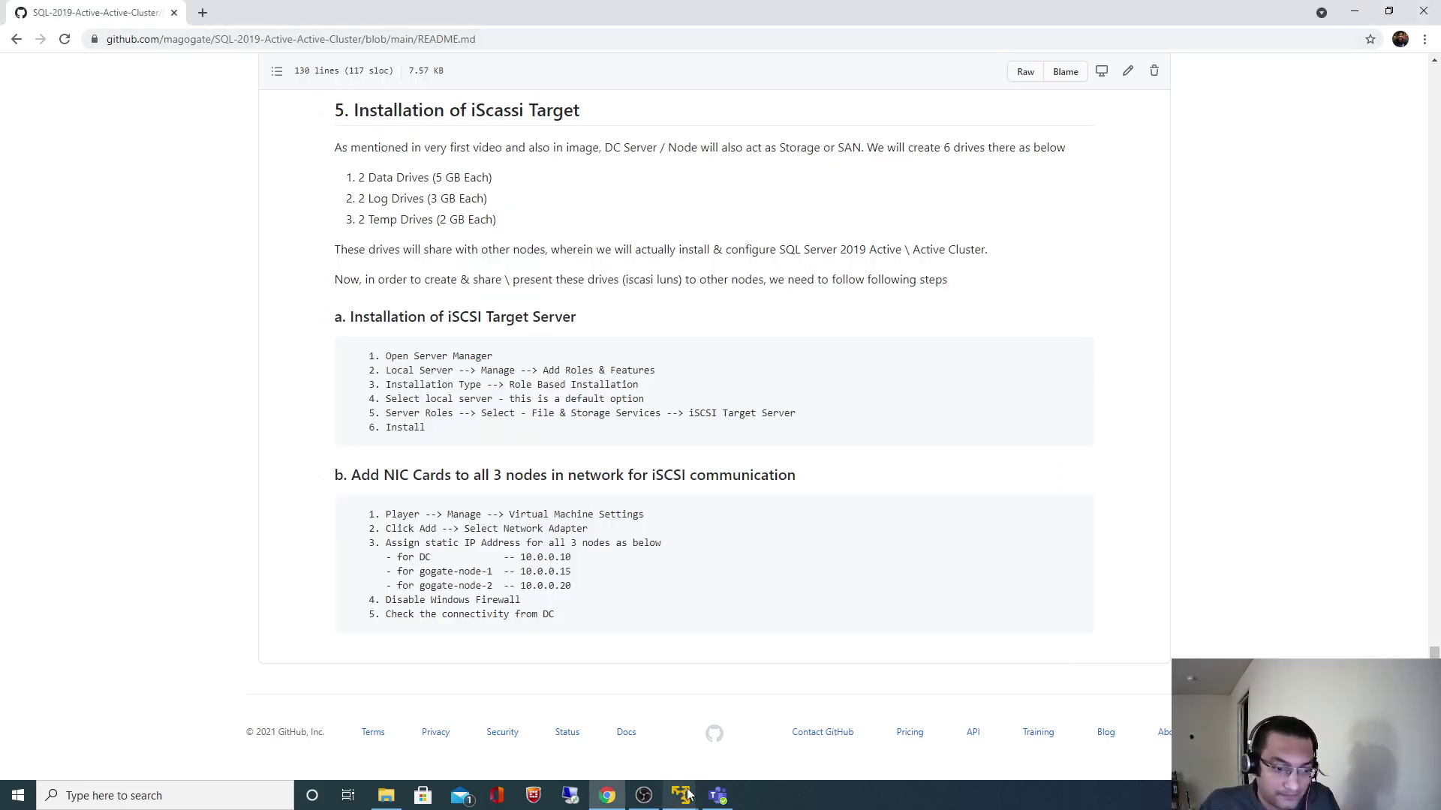
Restore gogate-node-1 and bring up its sign-in screen for a different user
mouse_move(681, 794)
click(728, 719)
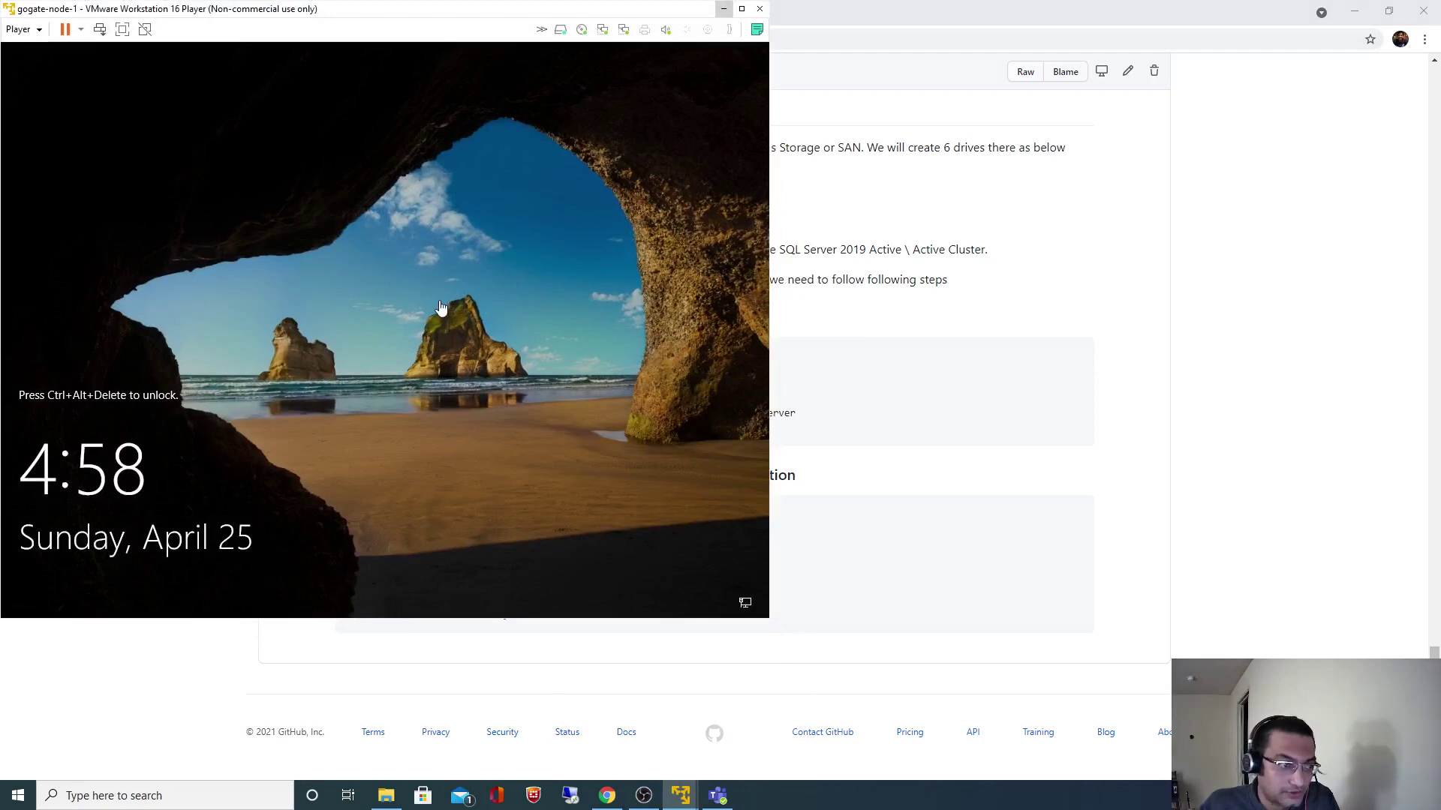
key(ctrl+alt+Insert)
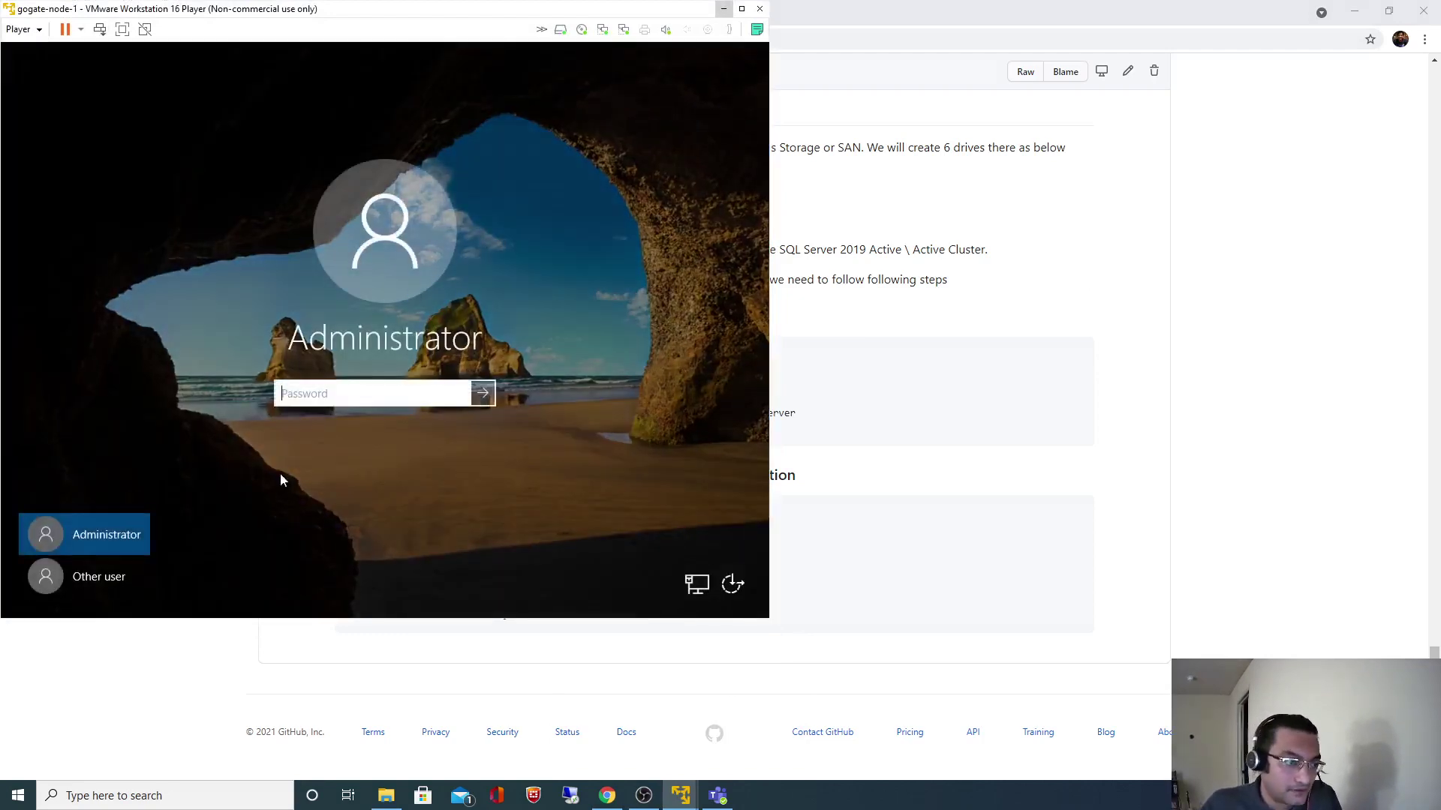
click(113, 578)
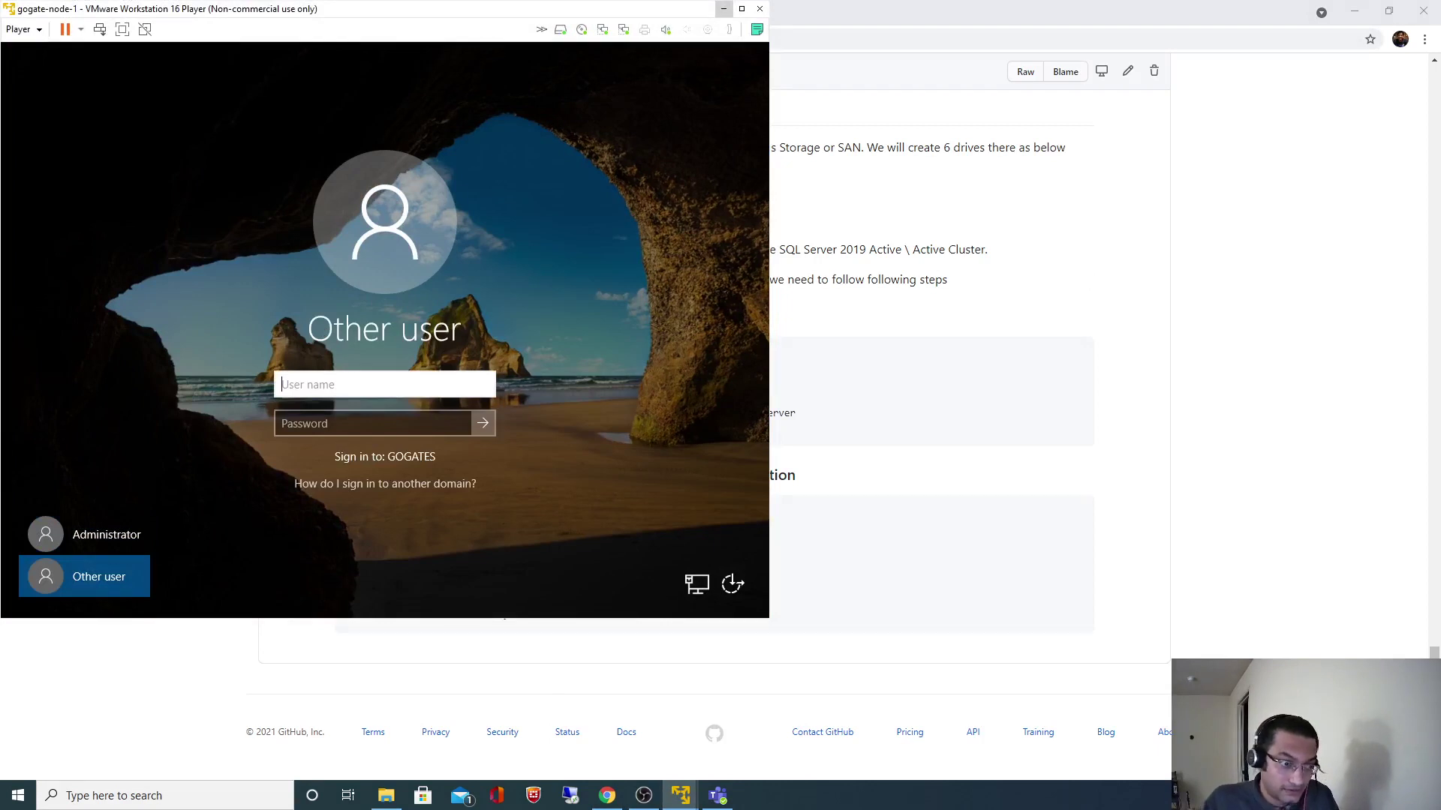
Sign in as local Administrator, then dismiss the Admin Center notice and close Server Manager
text(Administ)
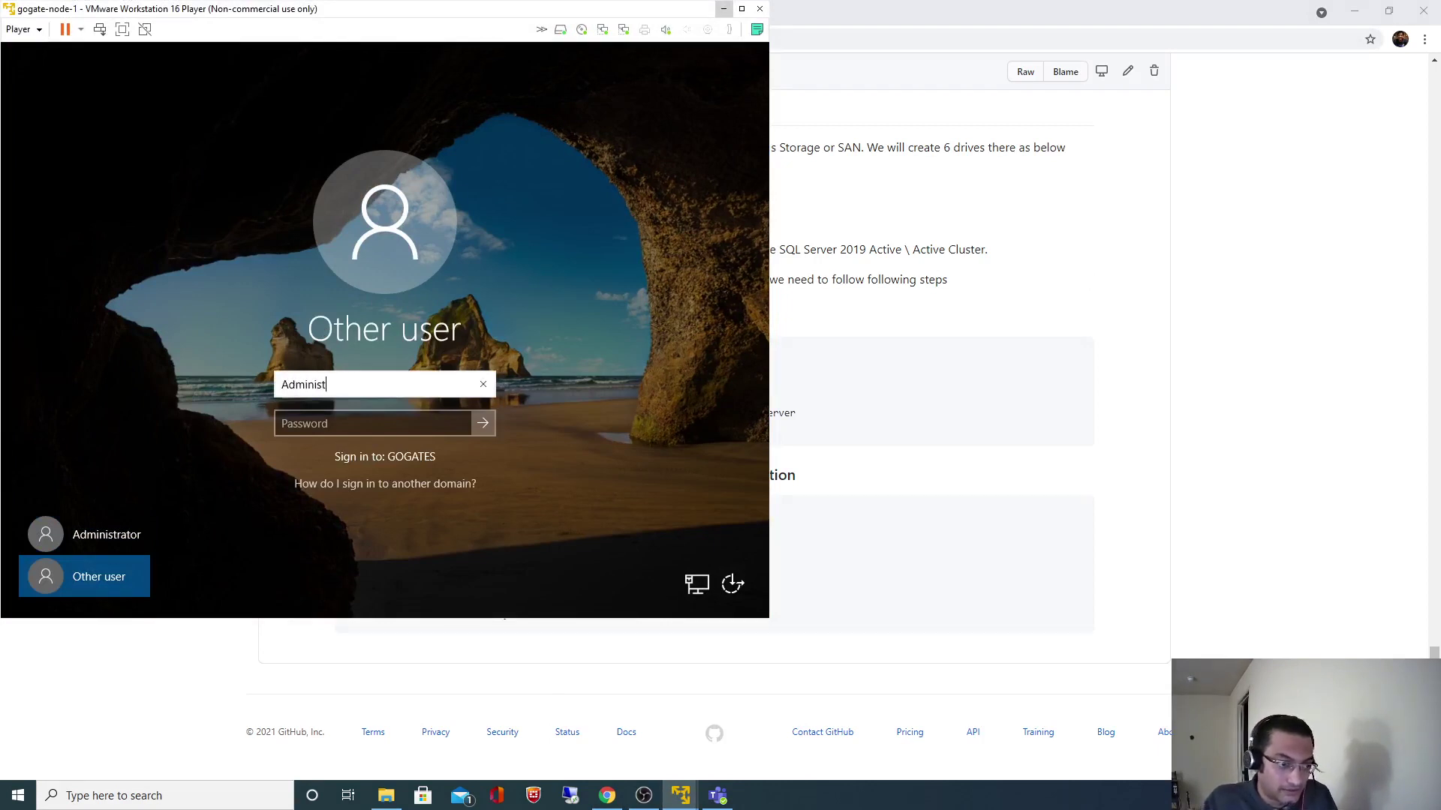
text(rator)
key(Tab)
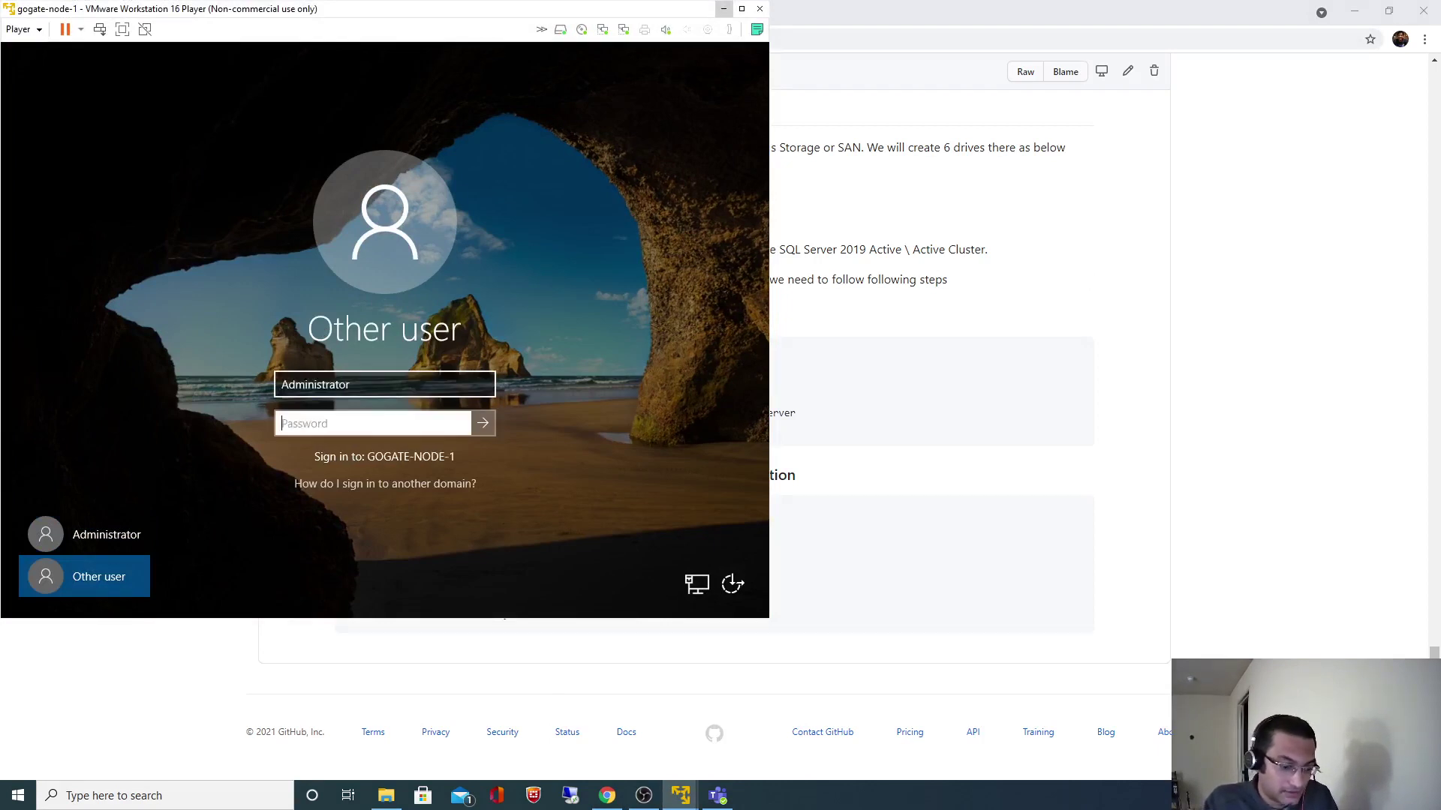
text(•••••••)
key(ctrl+a)
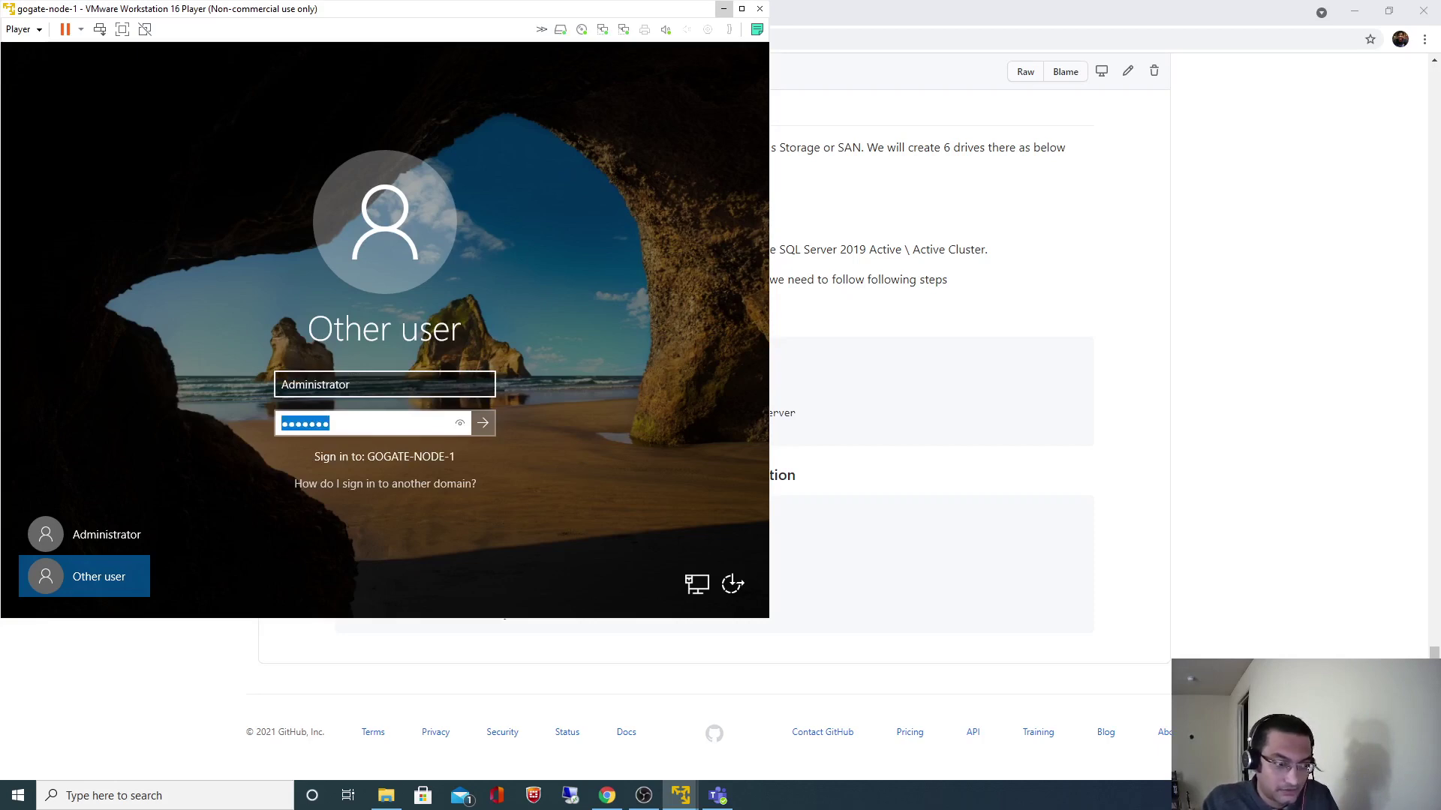
key(BackSpace)
text(••)
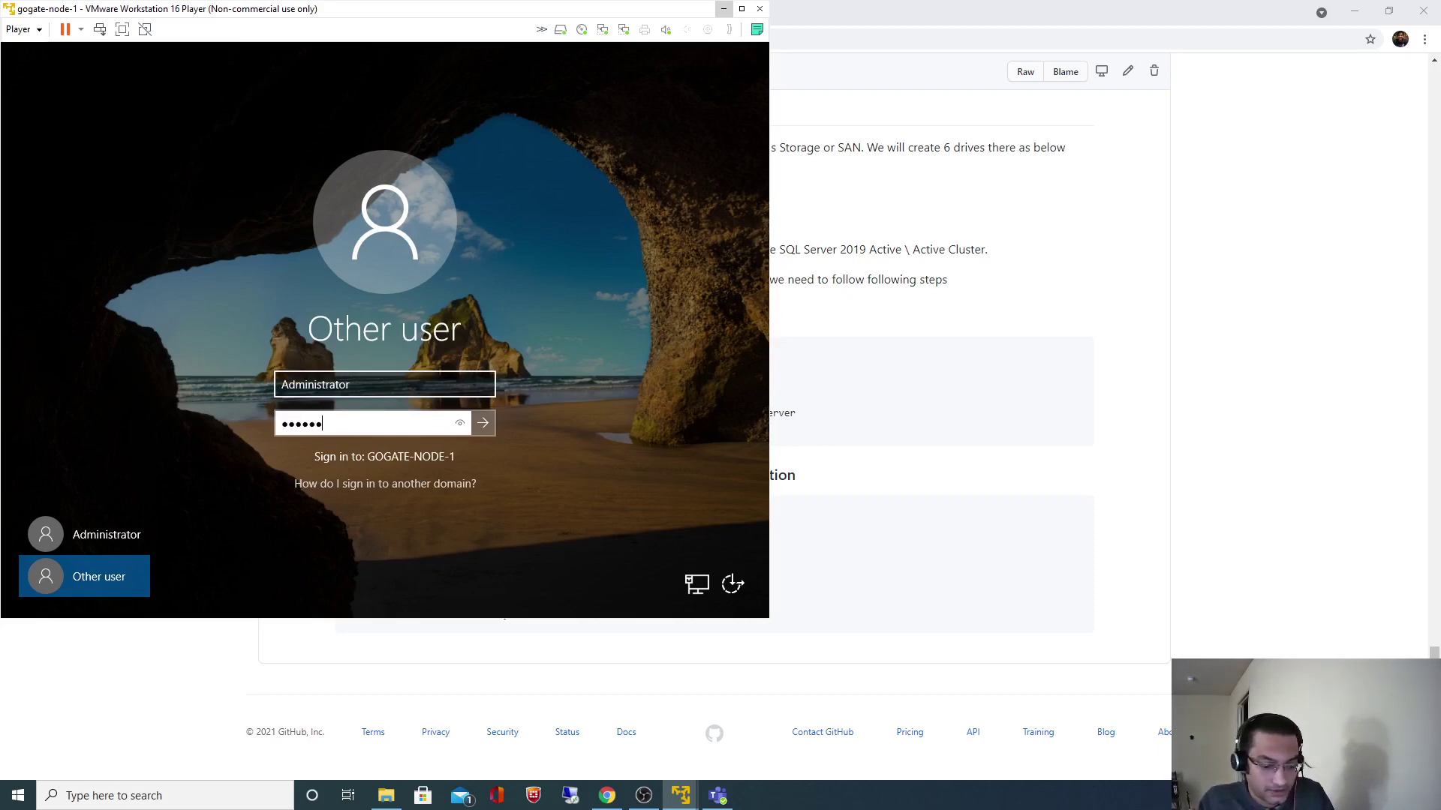
key(Return)
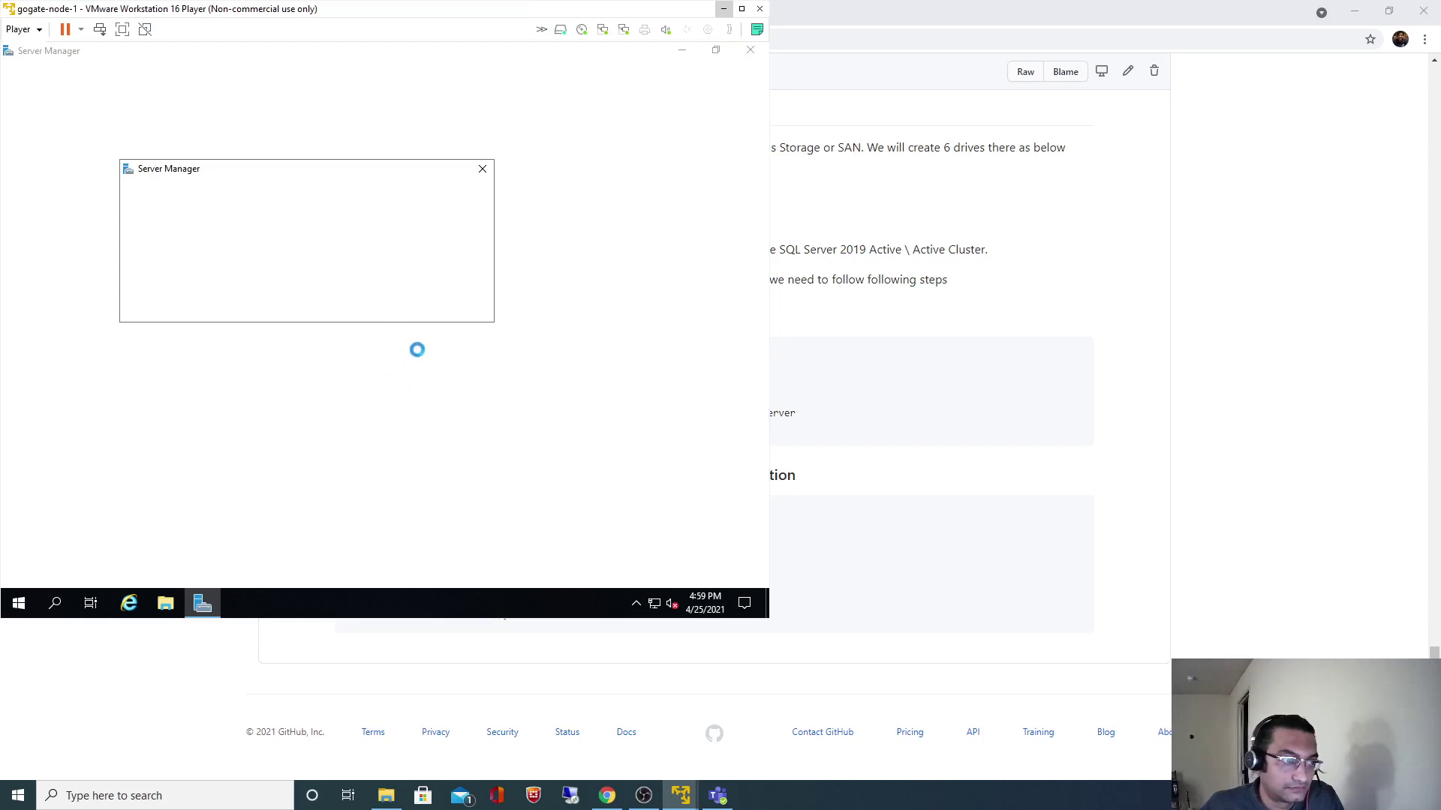
click(483, 170)
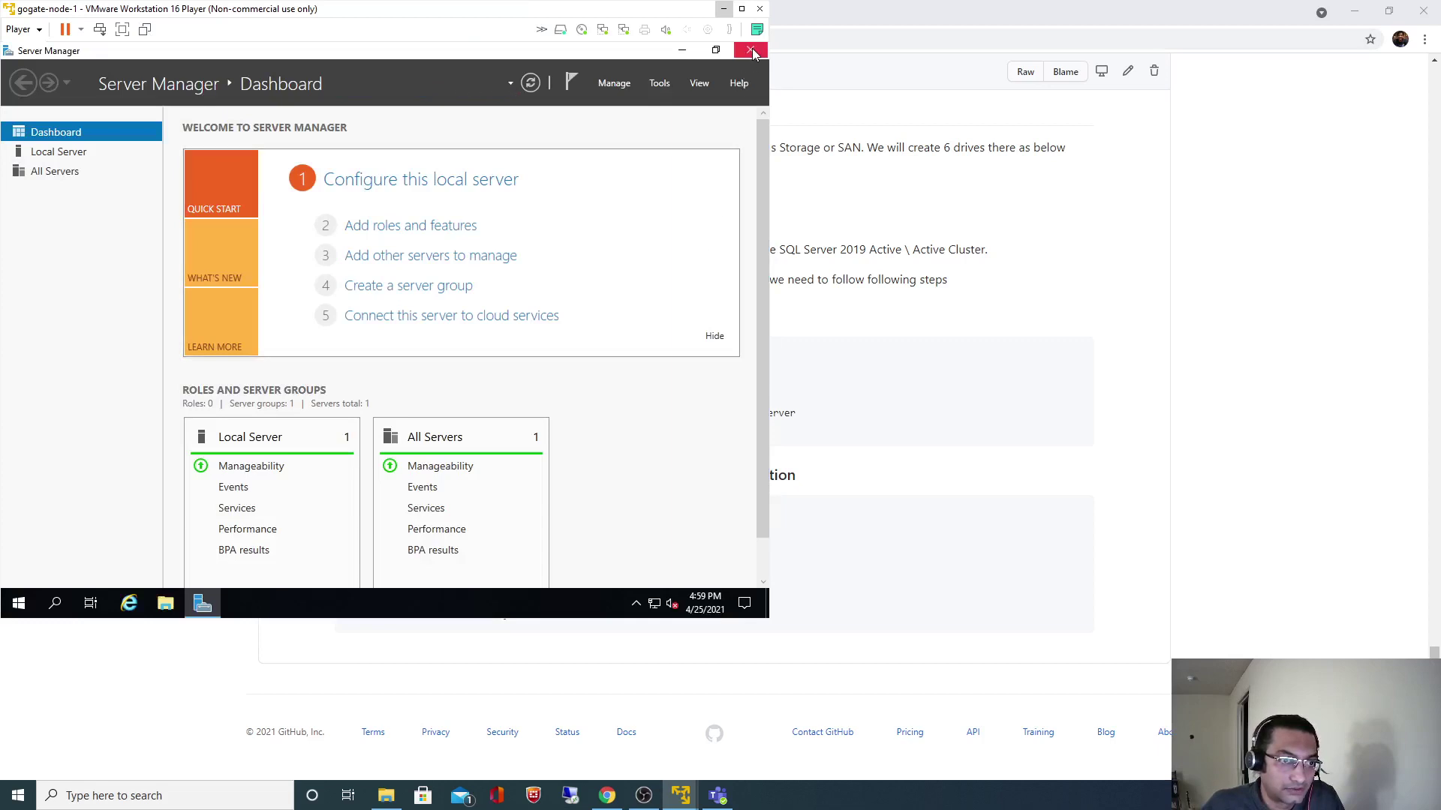
click(749, 51)
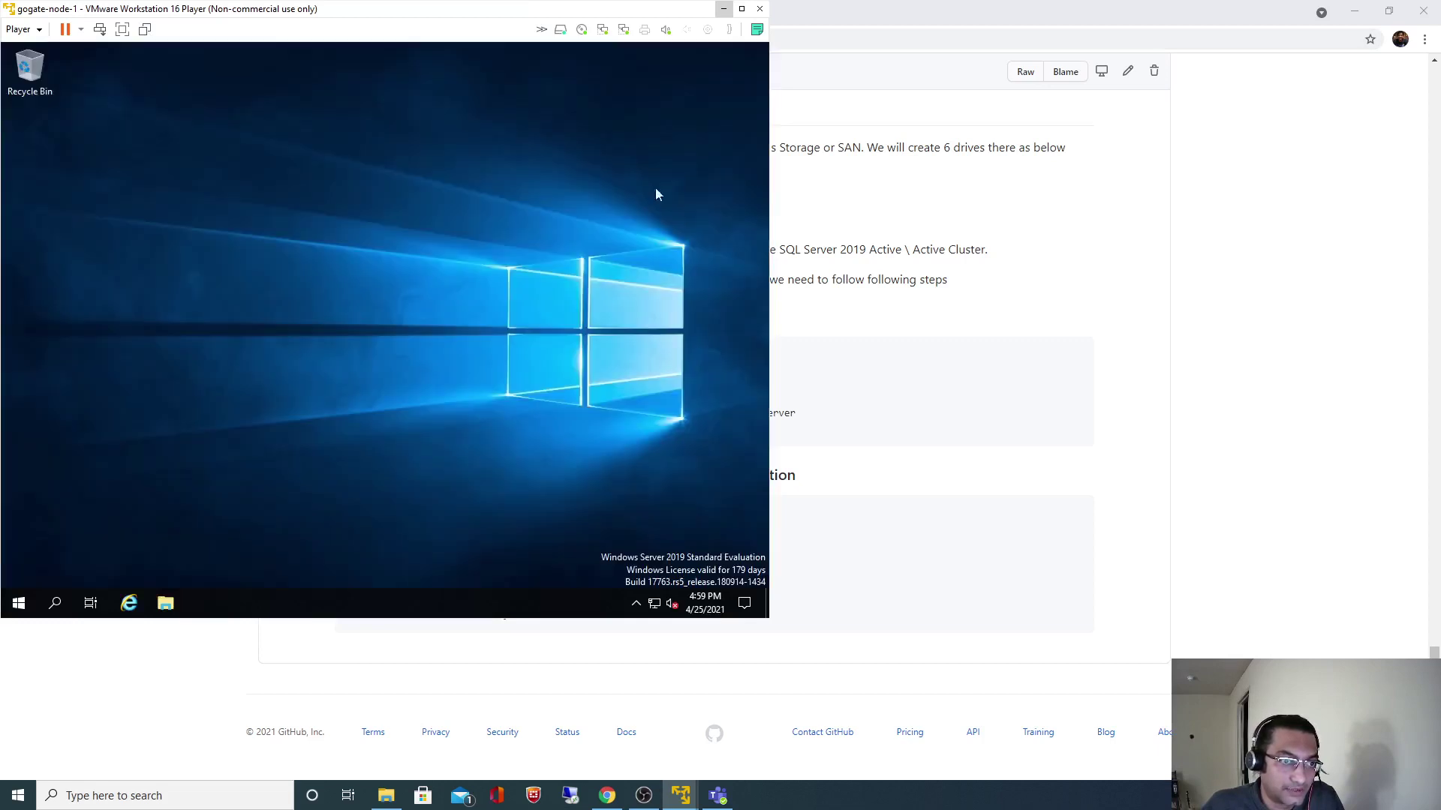
Open Control Panel's Network and Sharing Center and view the Ethernet1 connection status
click(56, 605)
text(c)
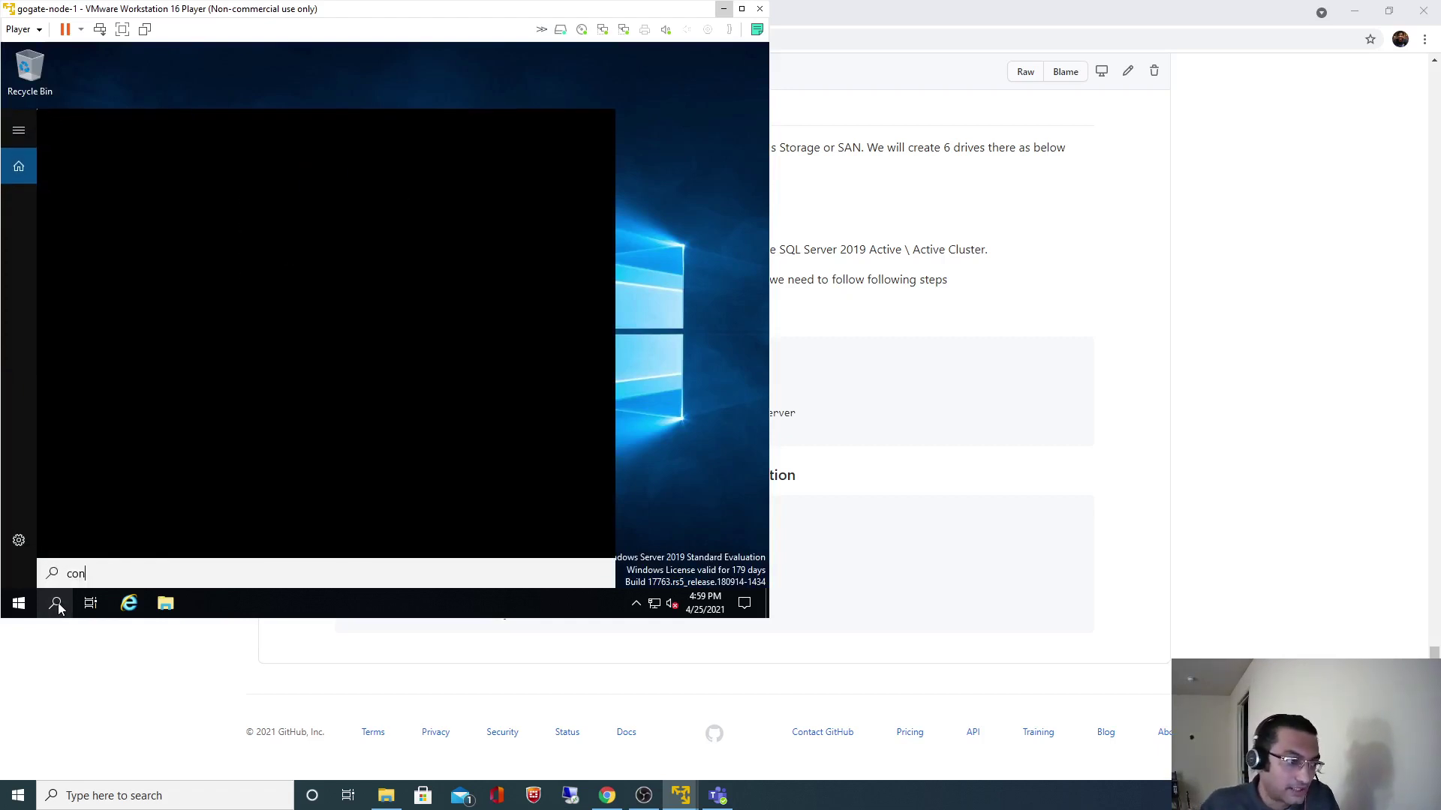
text(on)
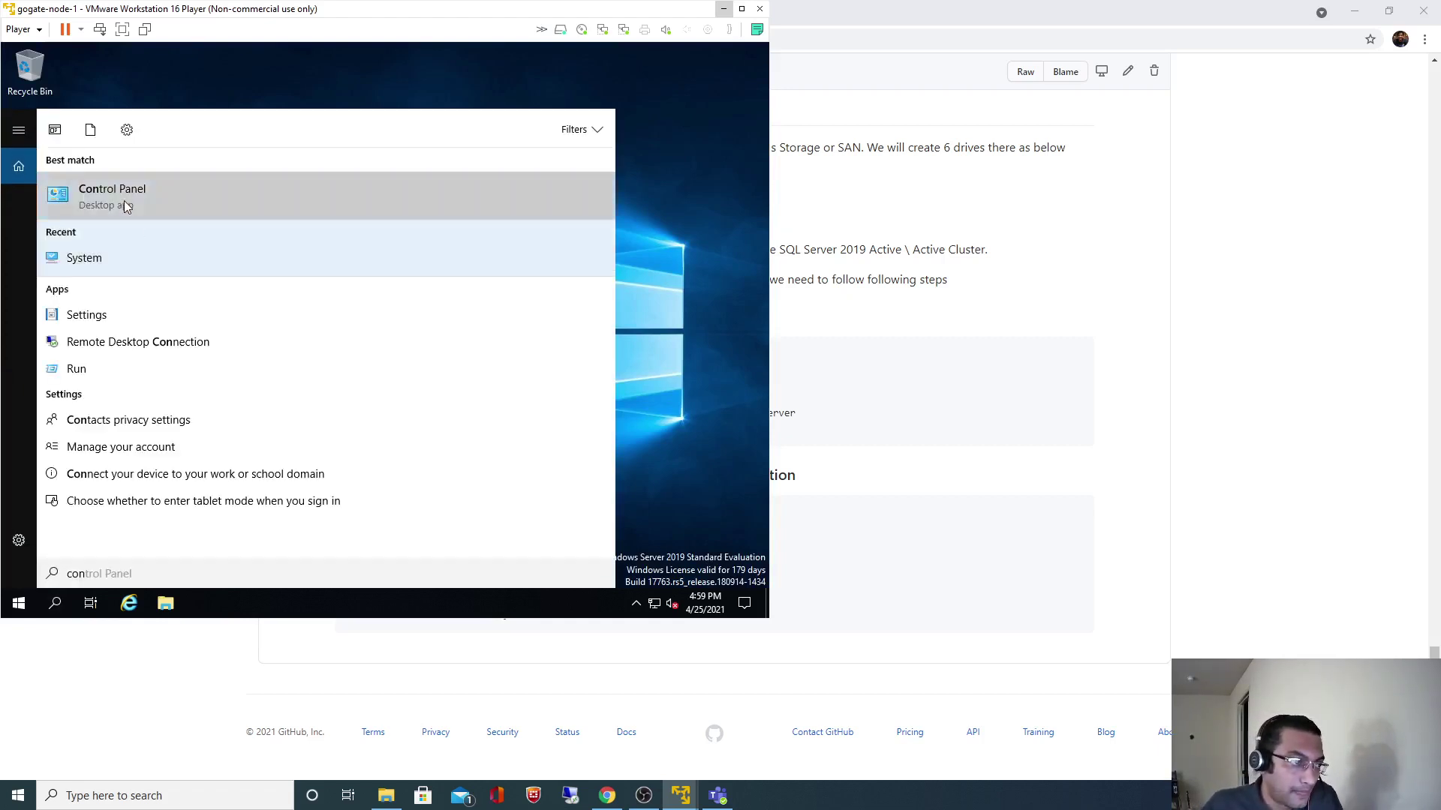
click(124, 200)
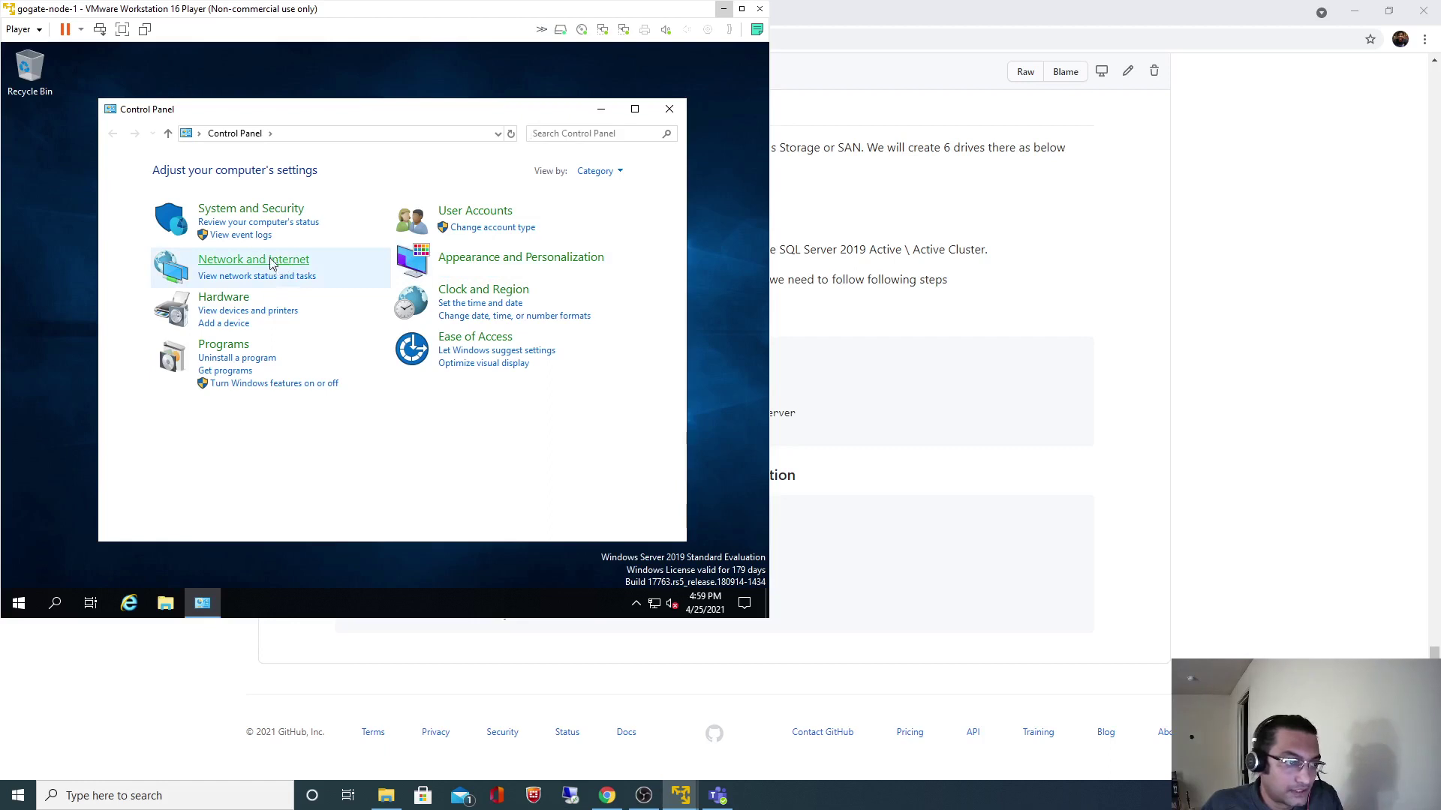
click(272, 263)
click(386, 172)
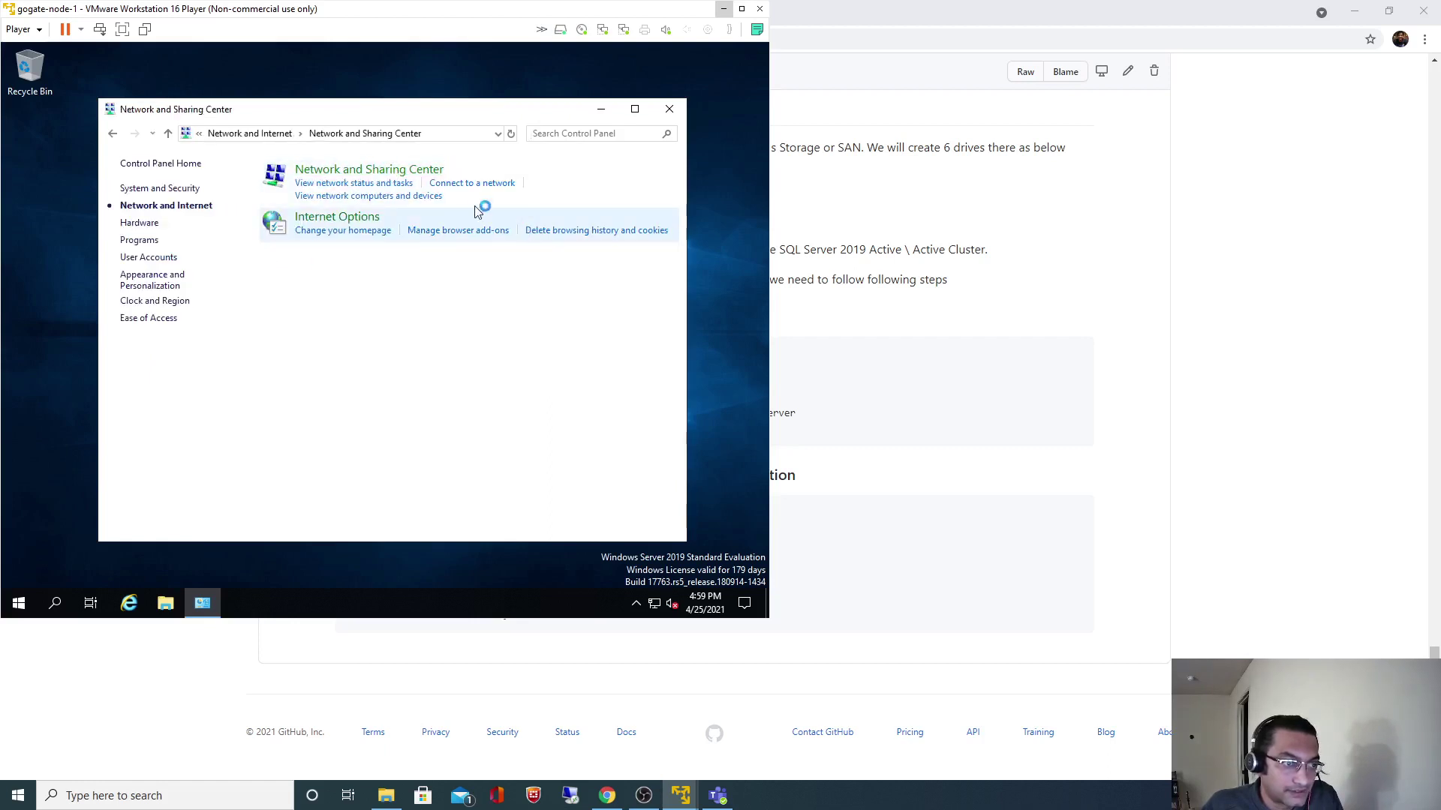
click(579, 285)
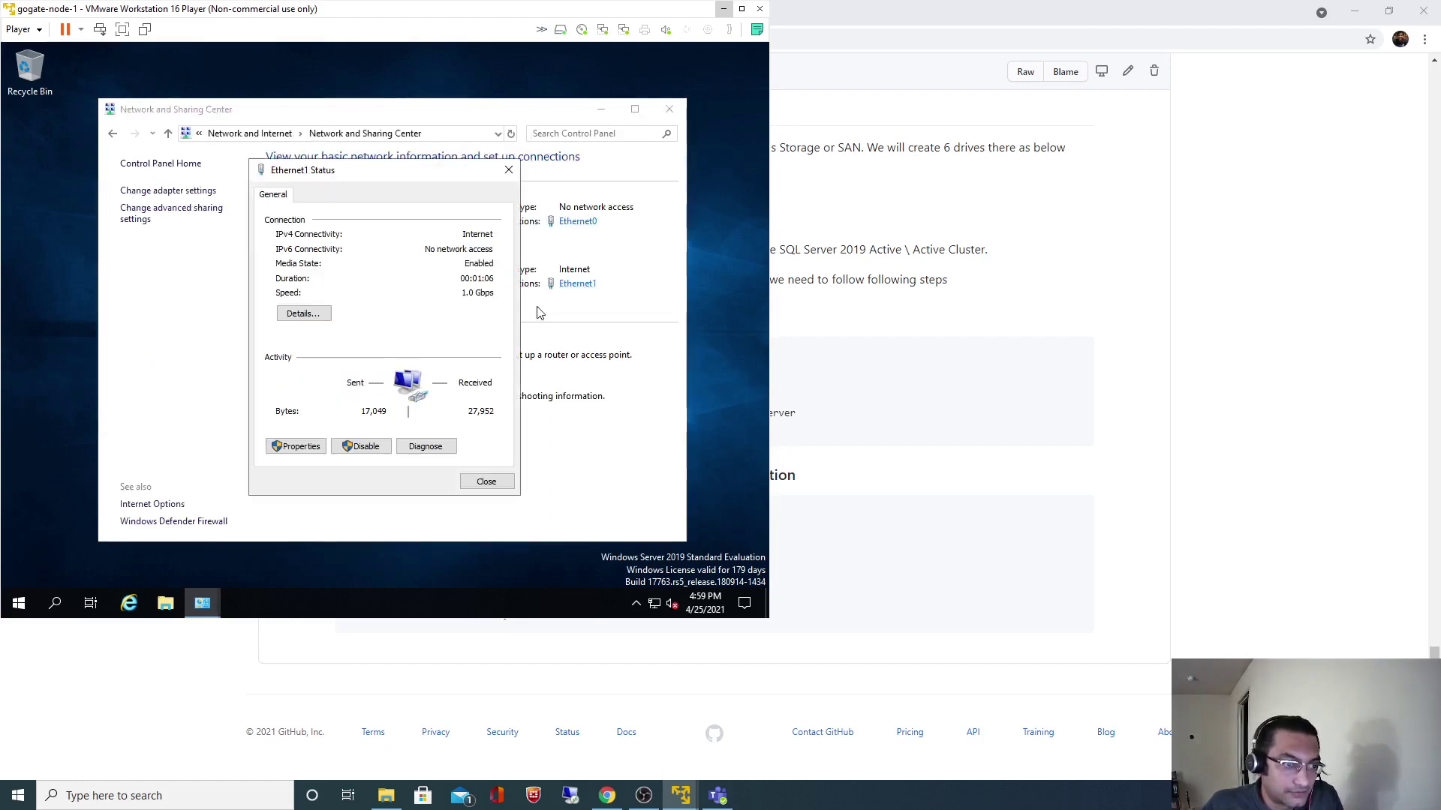
Set Ethernet1's IPv4 to static 10.0.0.15 with mask 255.0.0.0 and close the window
click(294, 447)
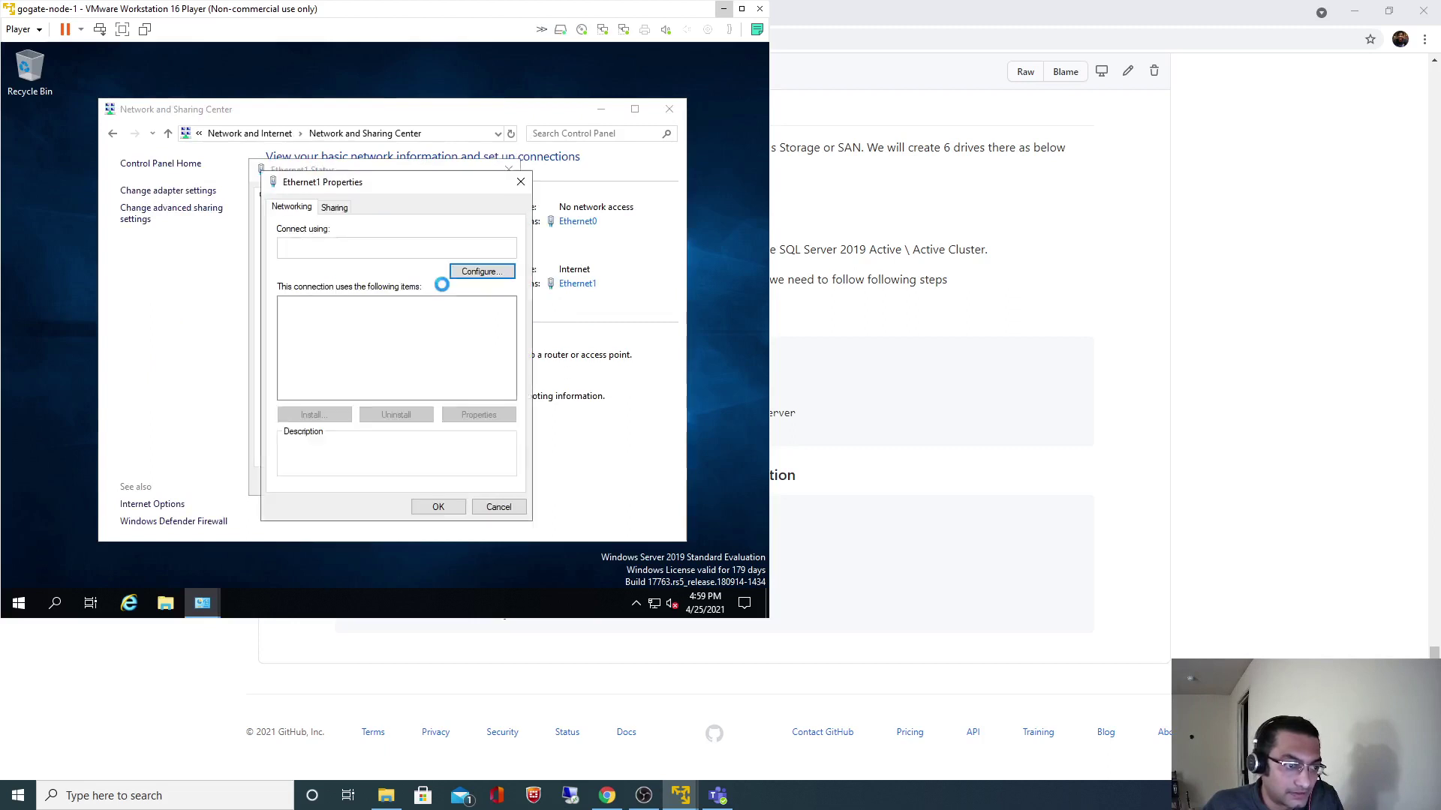
click(399, 343)
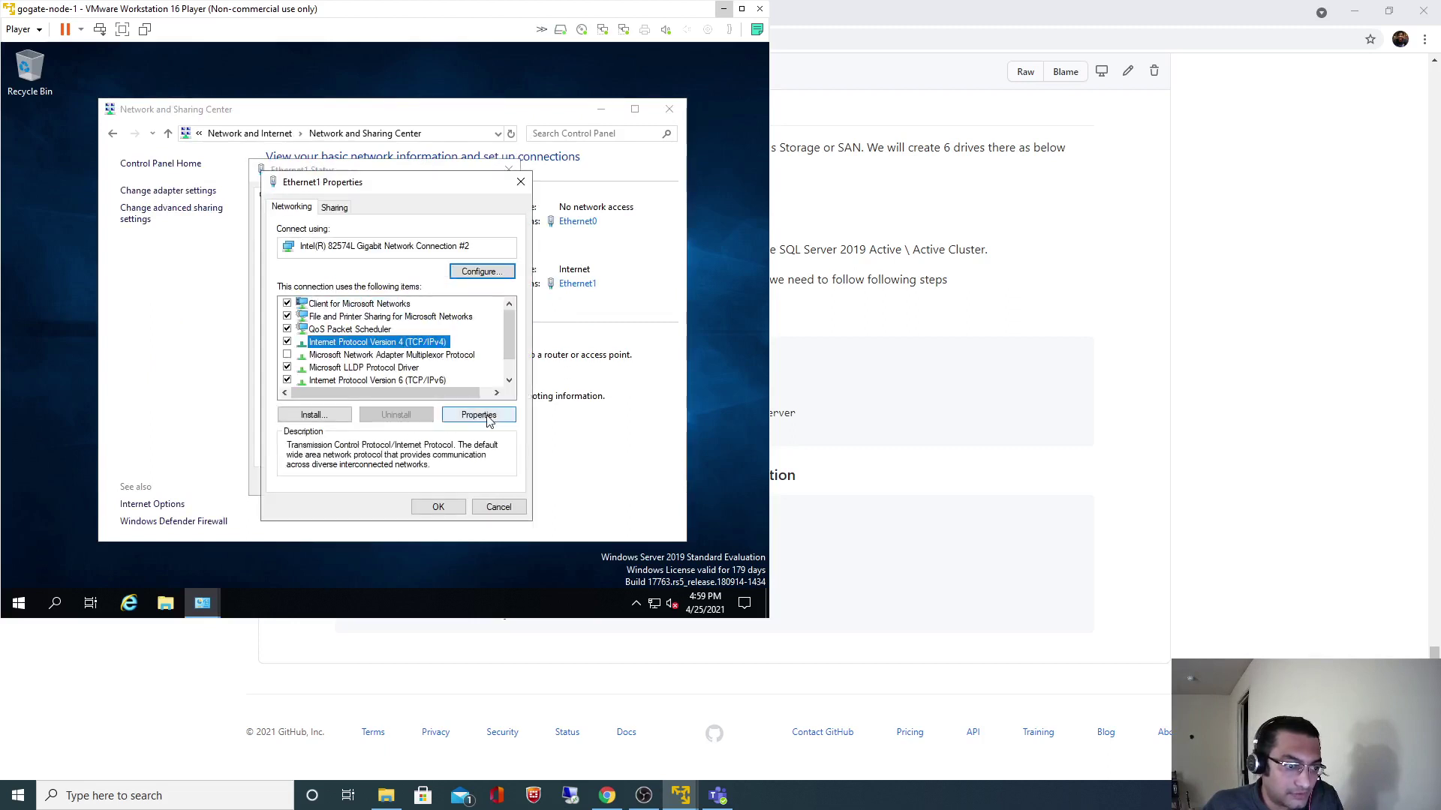
click(484, 416)
click(368, 349)
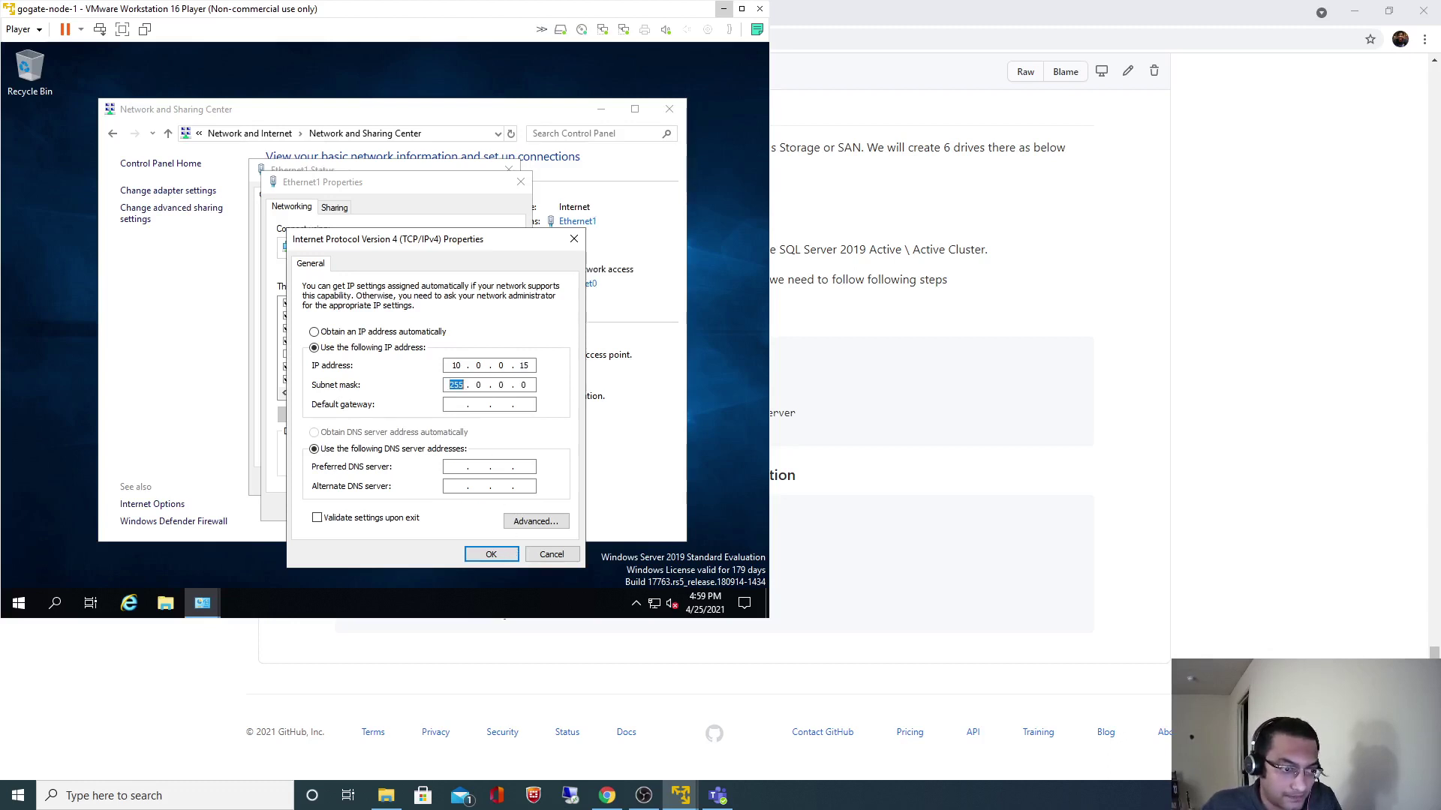
click(487, 552)
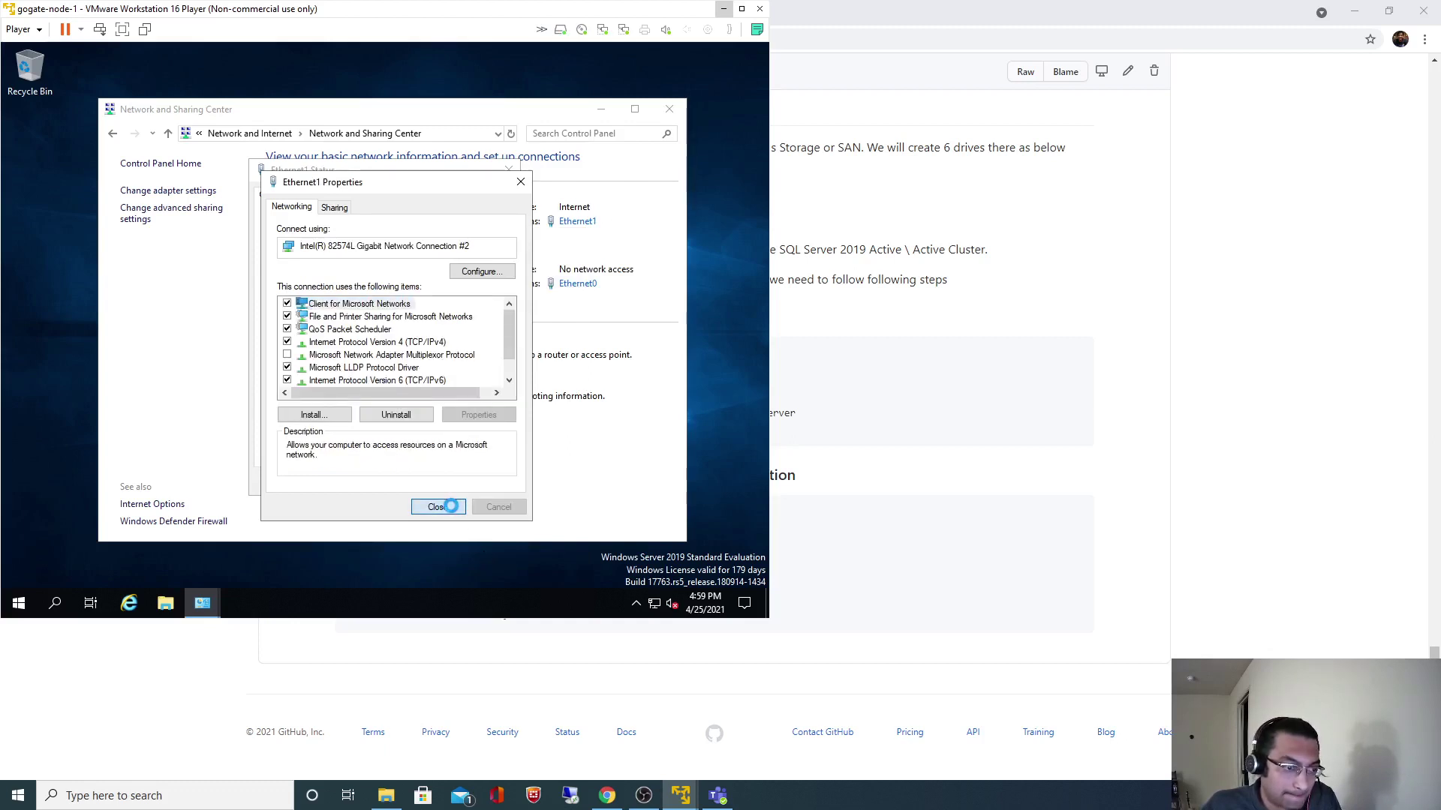
click(672, 109)
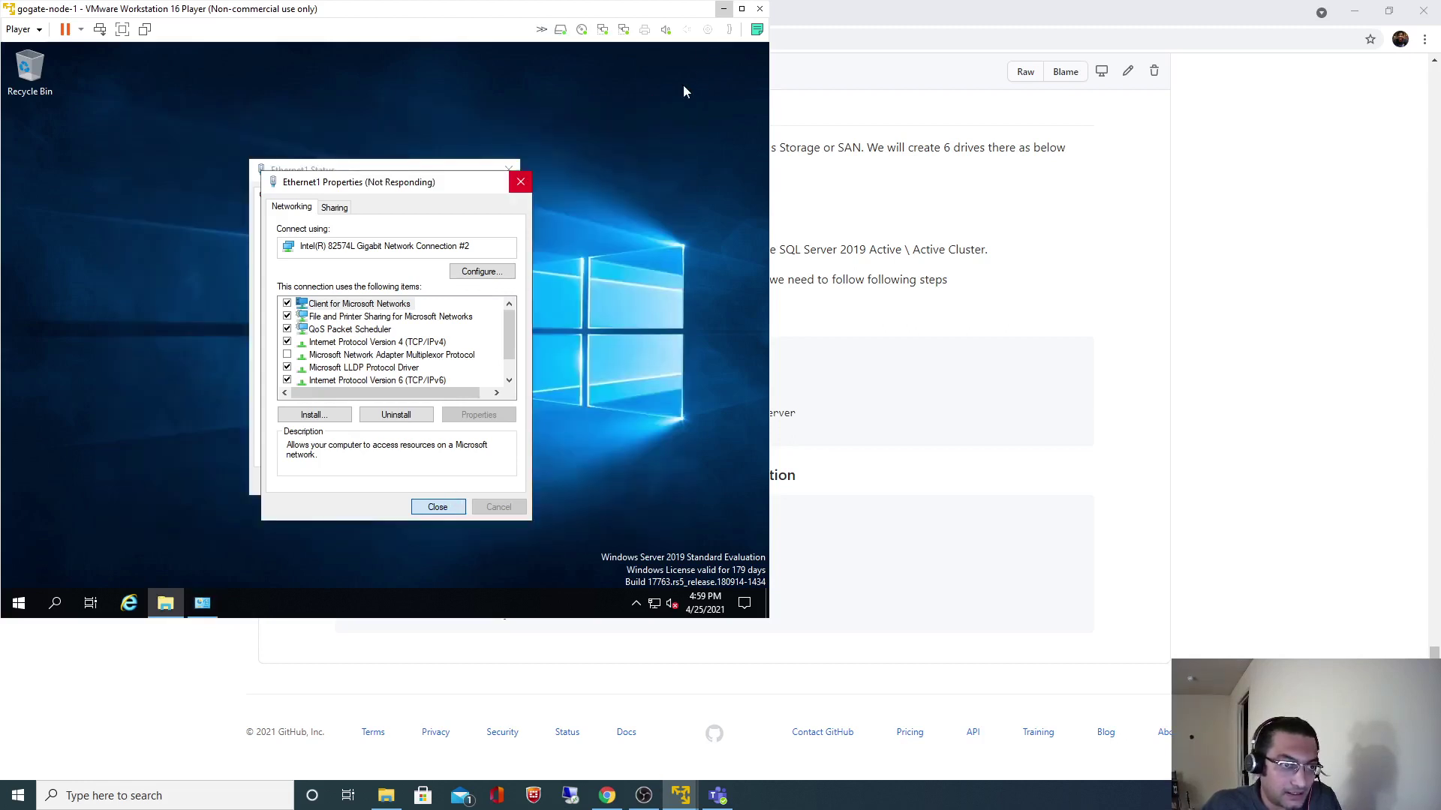
Minimise gogate-node-1, return to the Player library, and open gogate-node-2's hardware settings
click(725, 9)
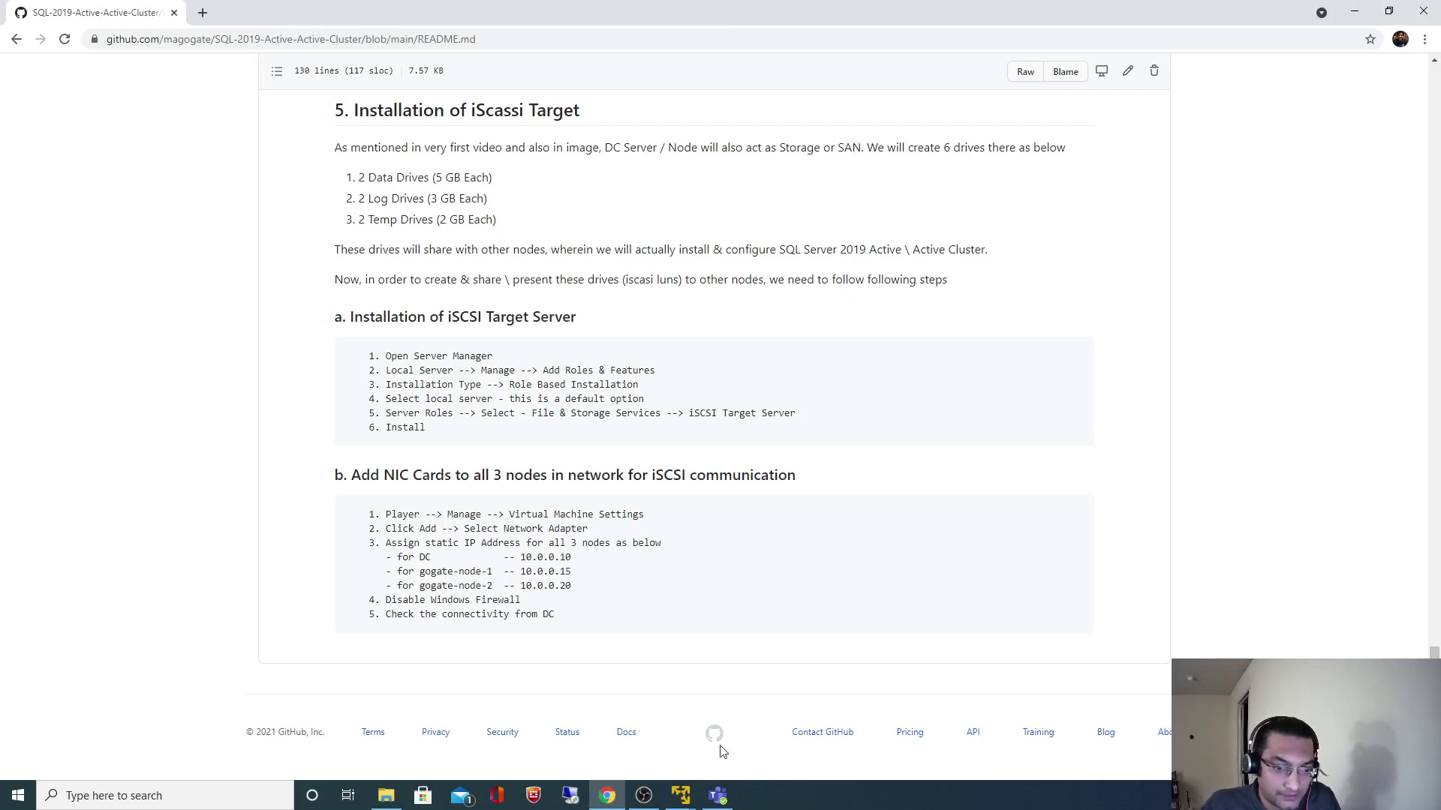
shift+right_click(683, 793)
click(651, 684)
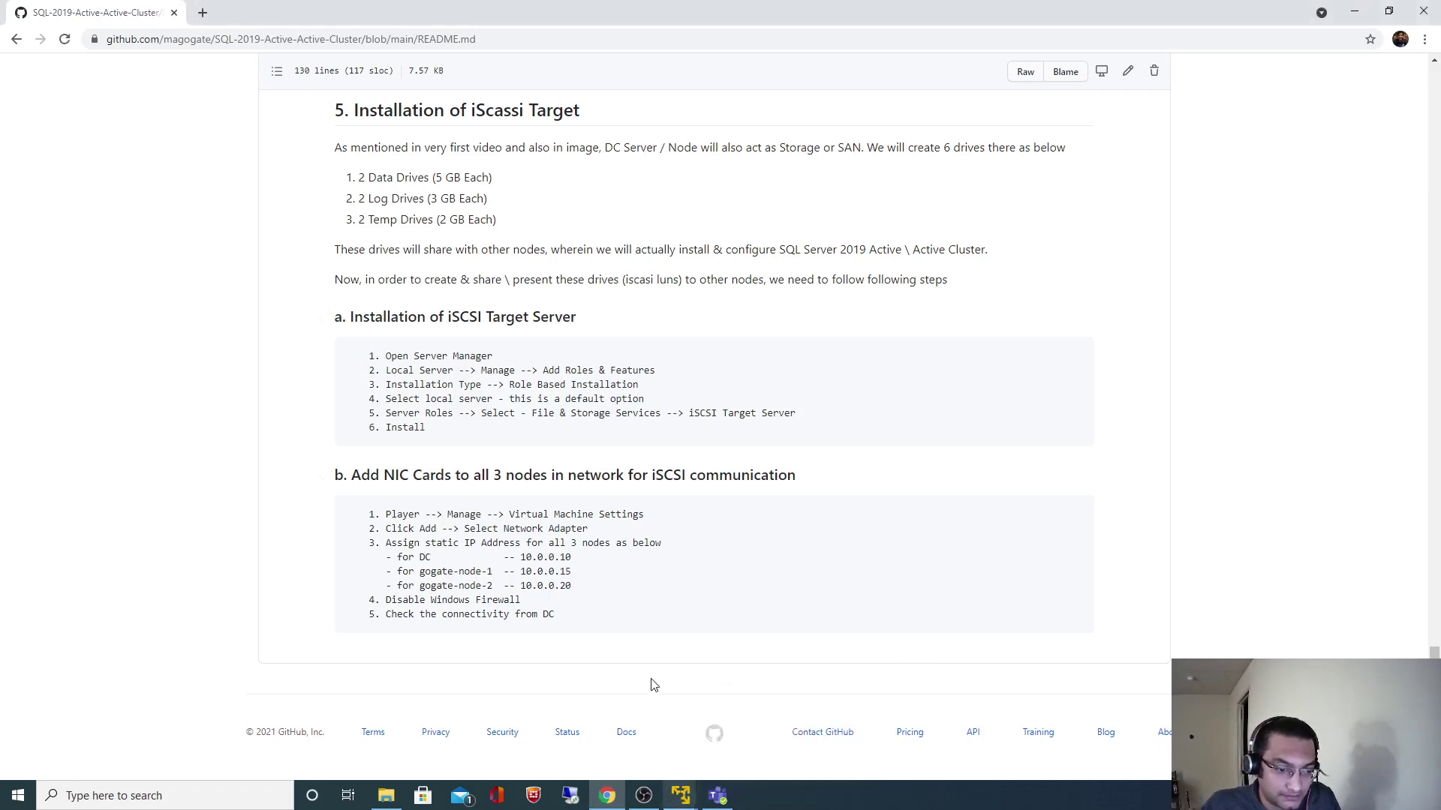
shift+right_click(679, 794)
click(665, 719)
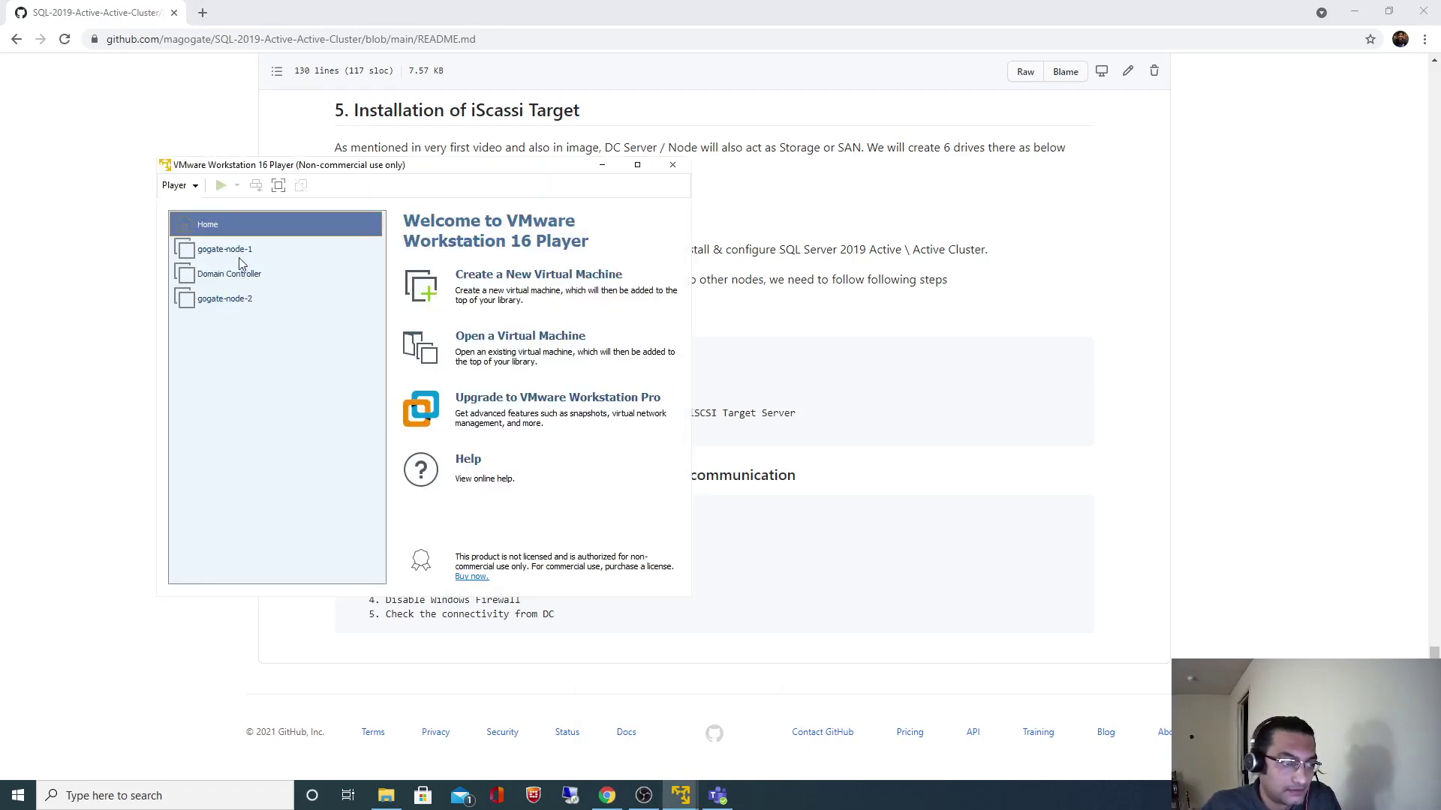
click(222, 302)
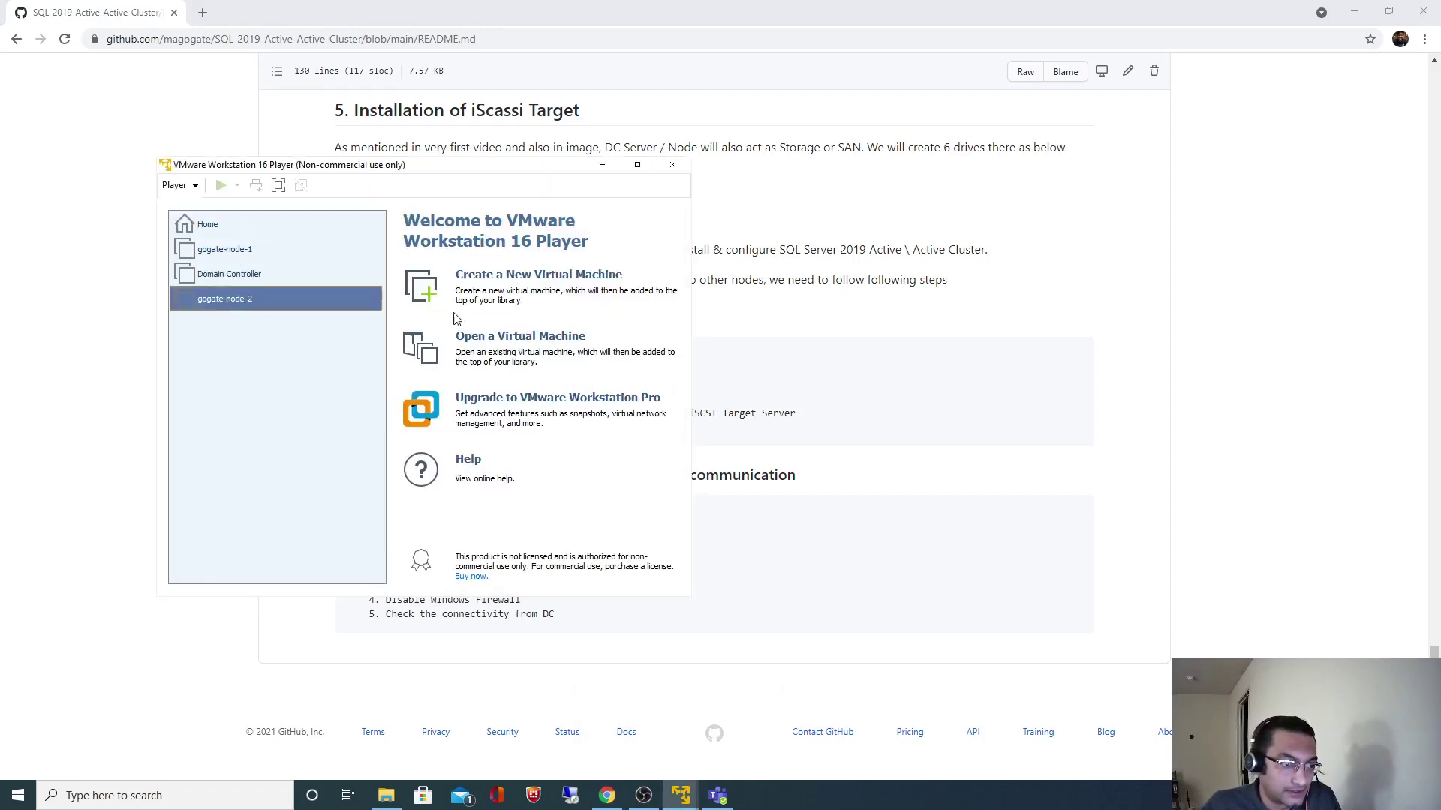
click(481, 565)
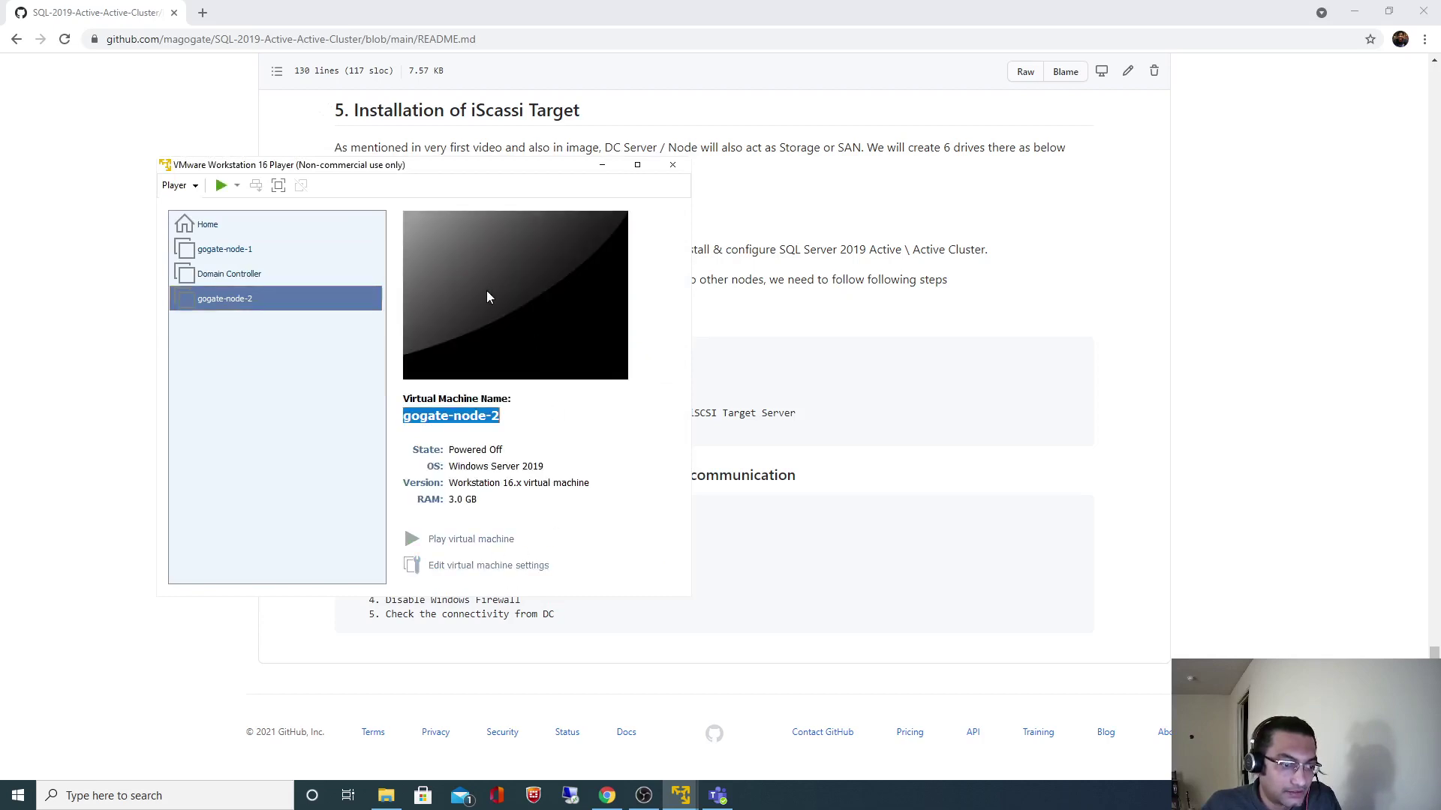
Lower gogate-node-2's memory to 2 GB, add a second network adapter, and save
drag(448, 300, 451, 311)
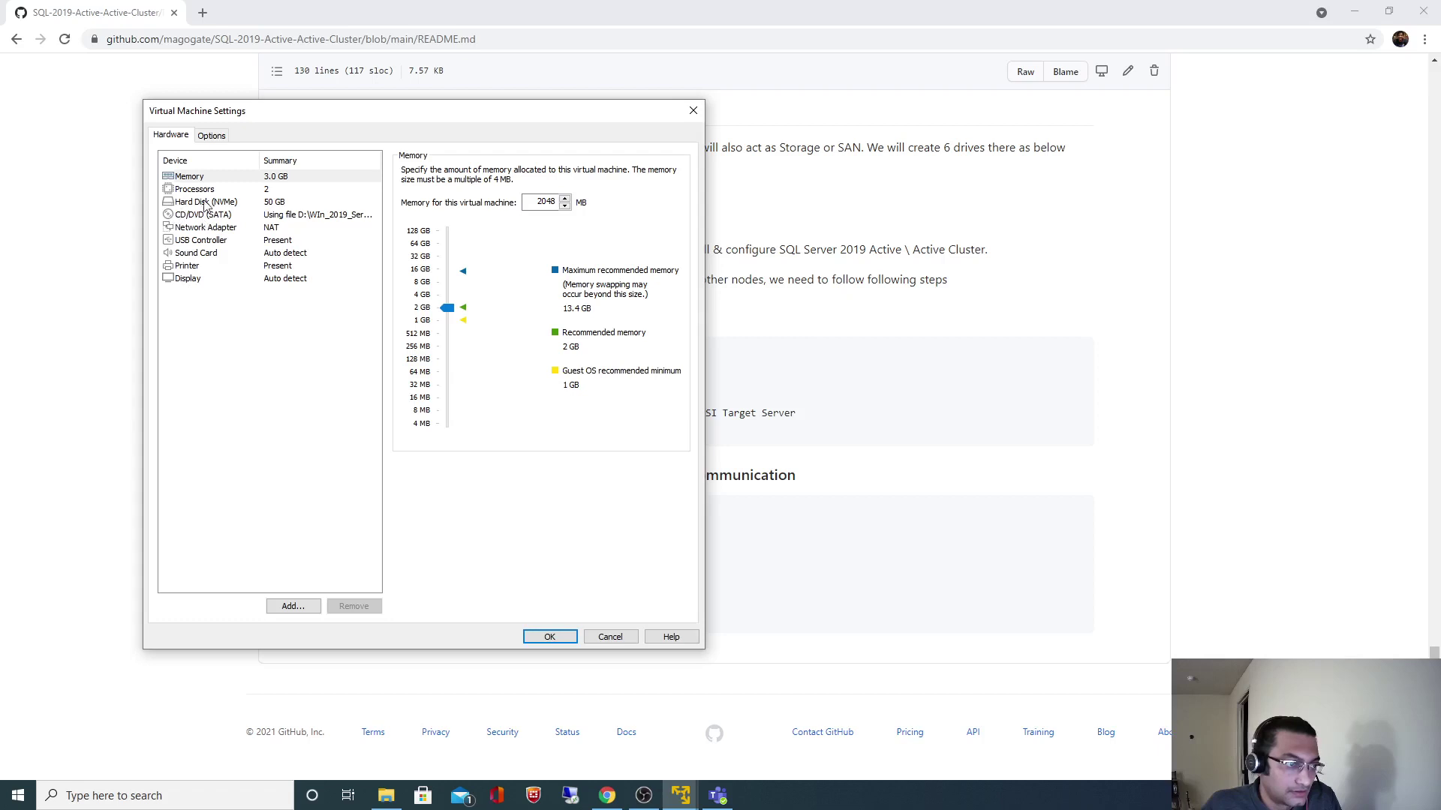
click(292, 606)
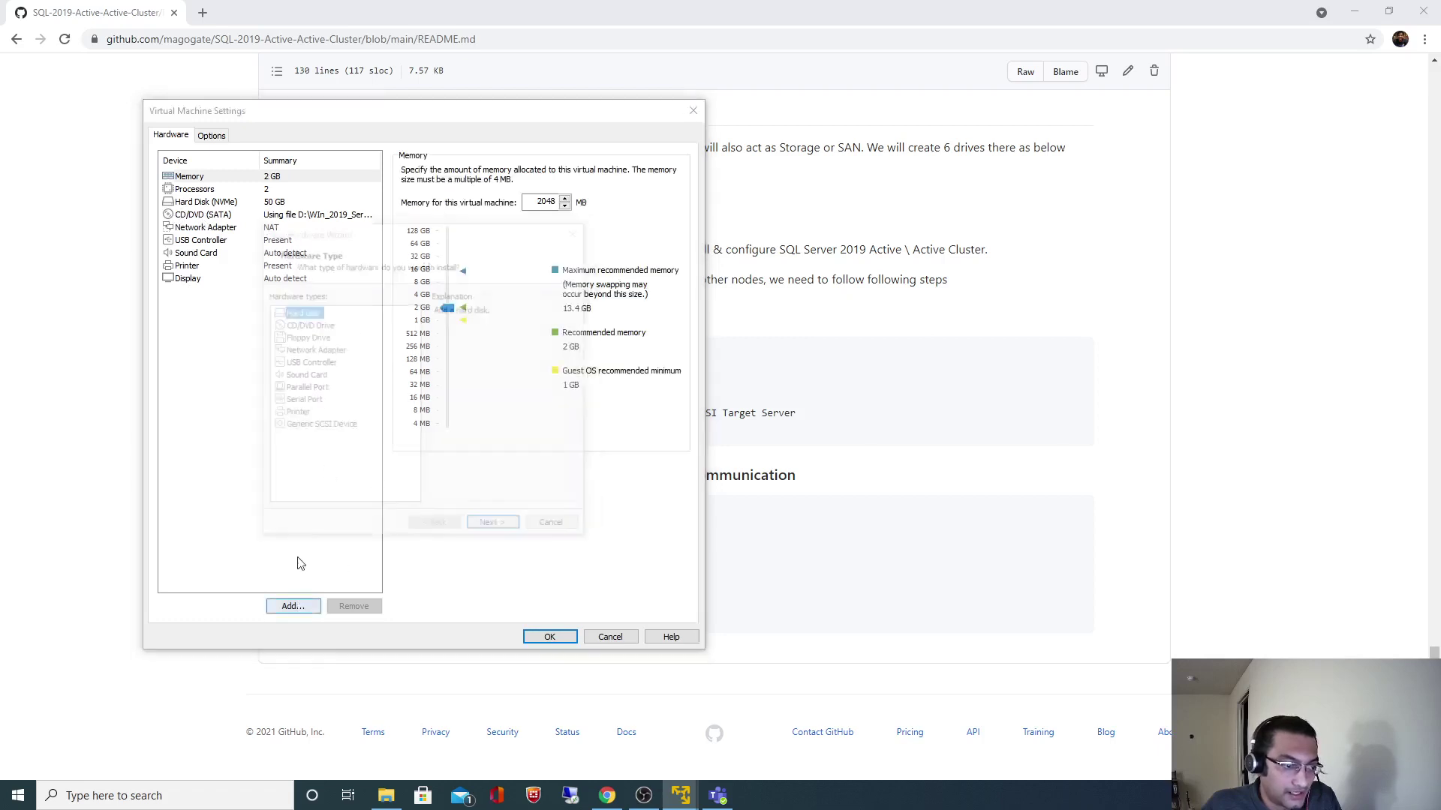
click(314, 351)
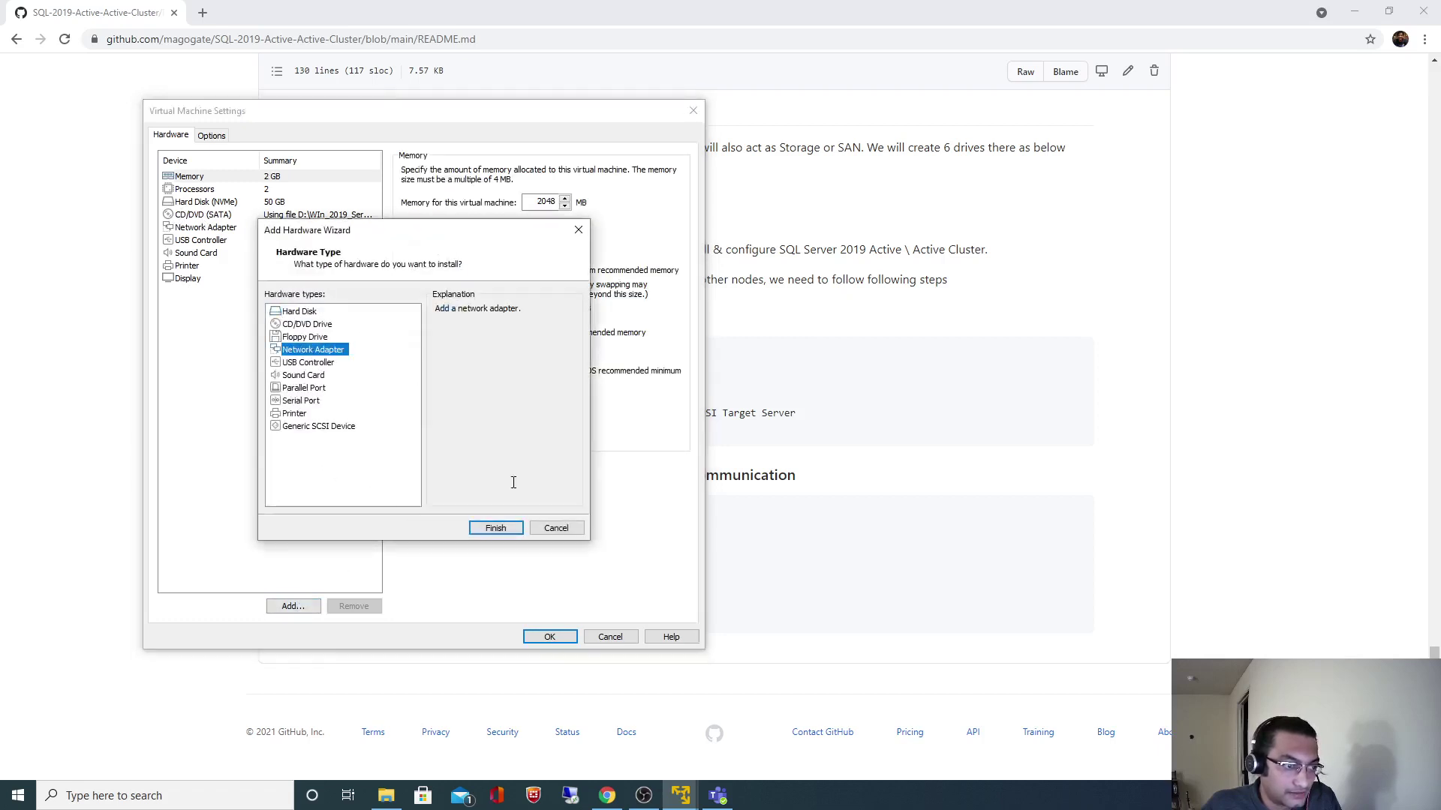
click(495, 530)
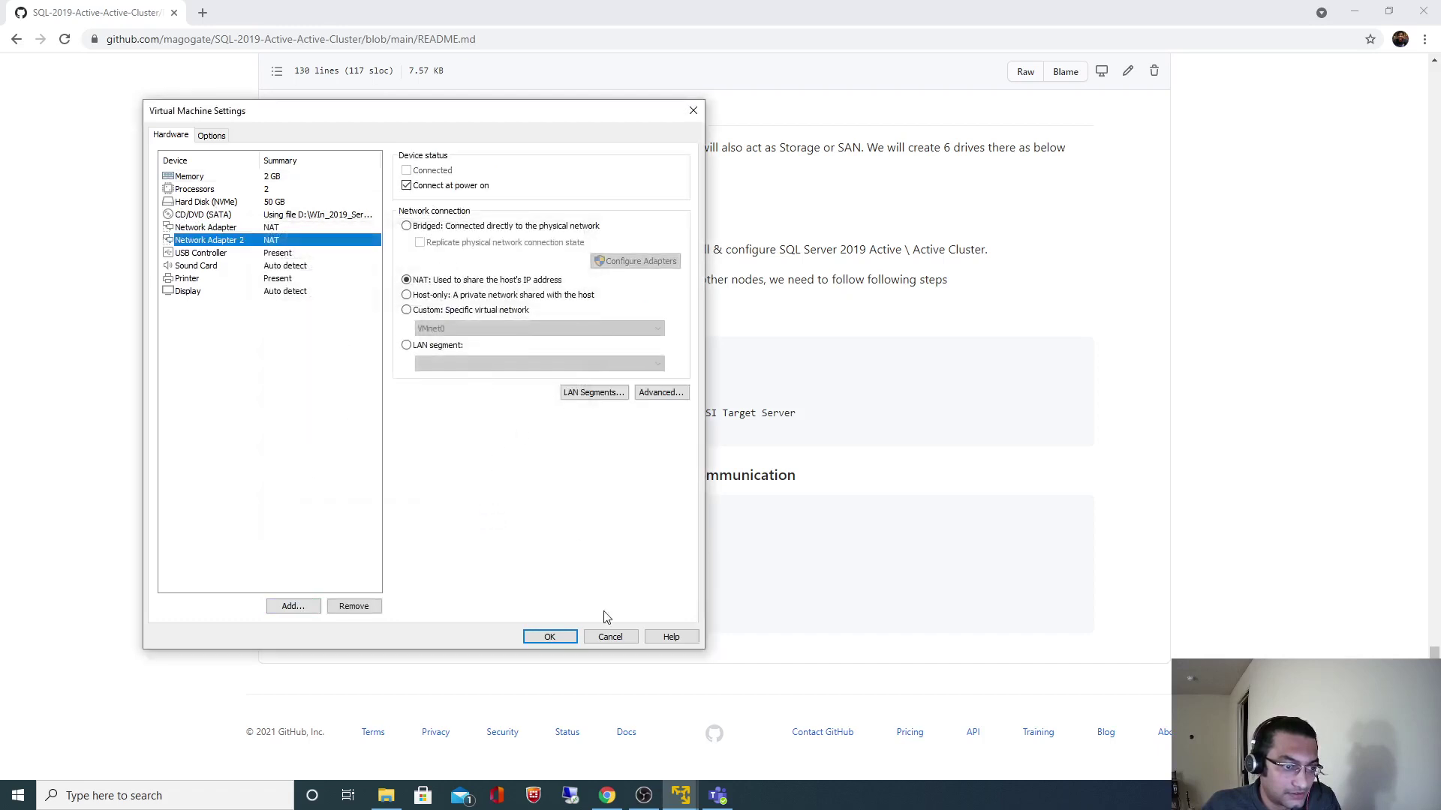
click(548, 636)
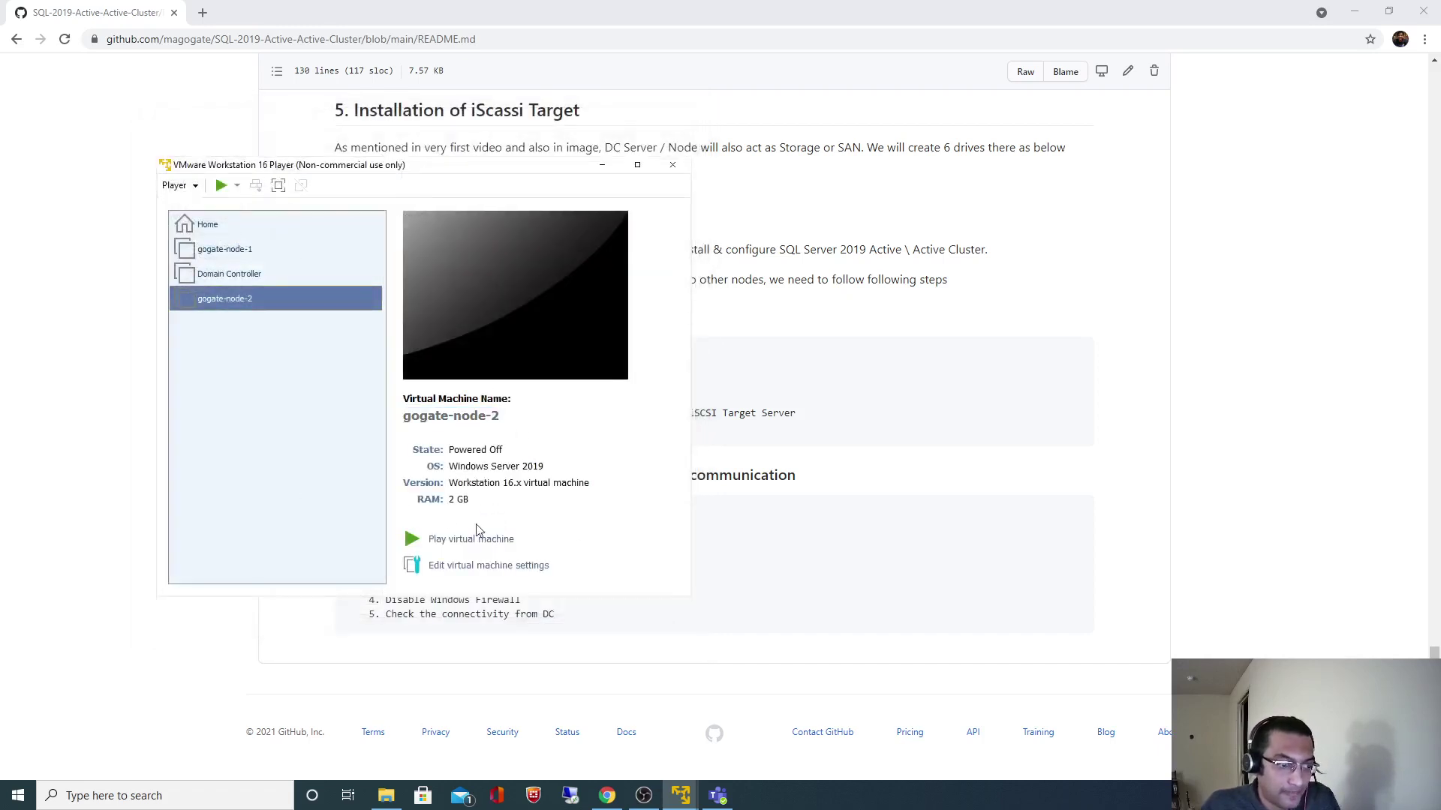
Power on gogate-node-2, dismiss the Removable Devices notice, and maximise the Player window
click(452, 539)
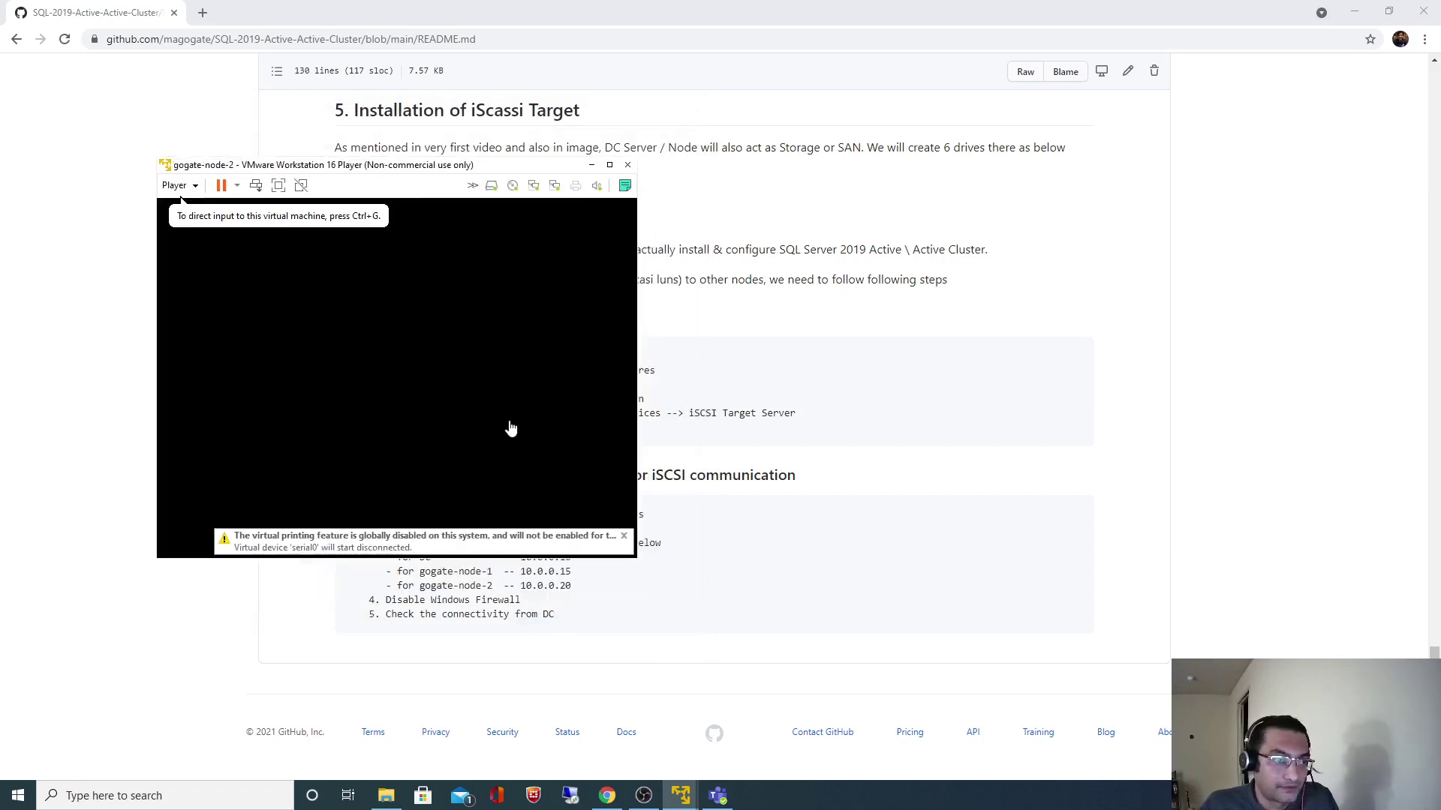
click(636, 552)
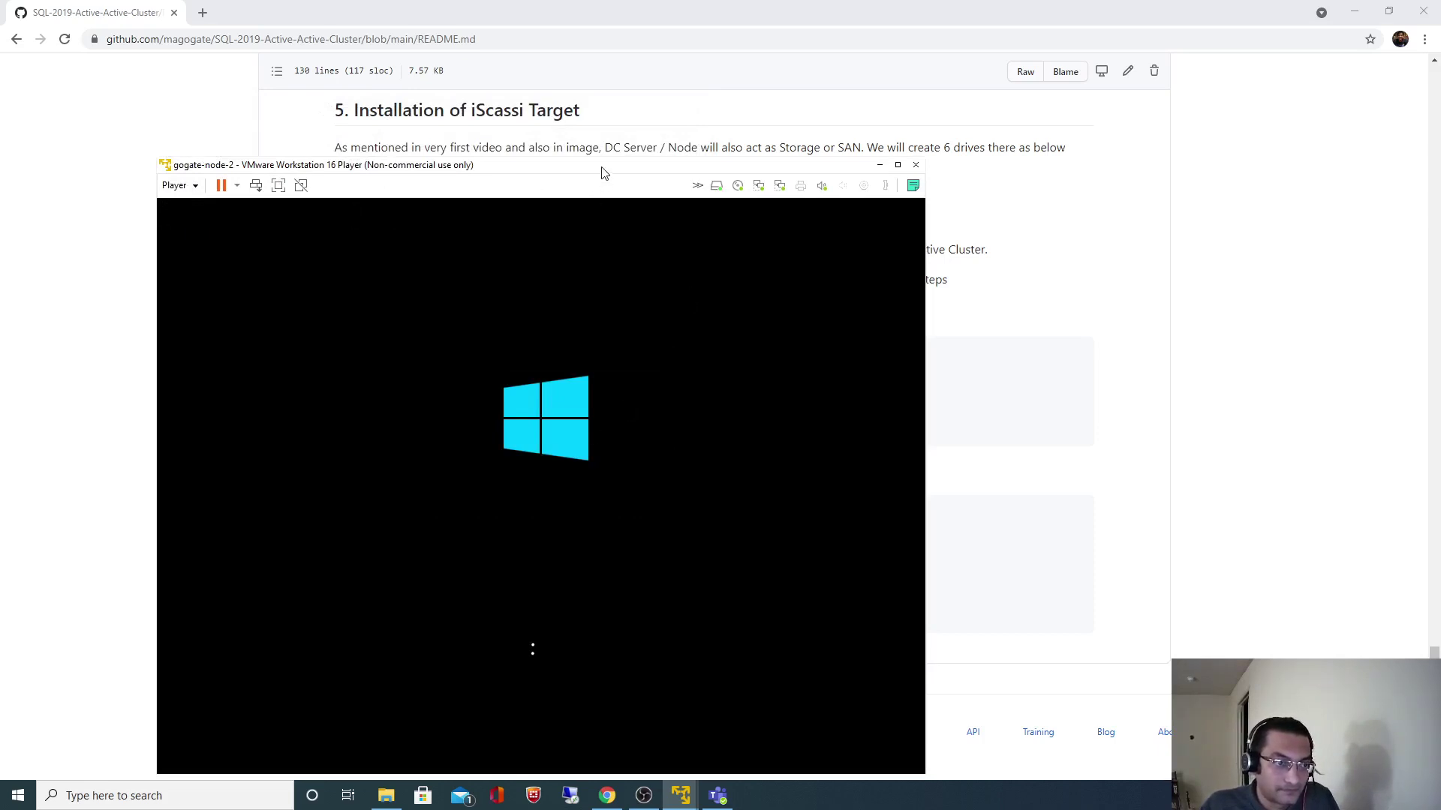
drag(604, 173, 614, 79)
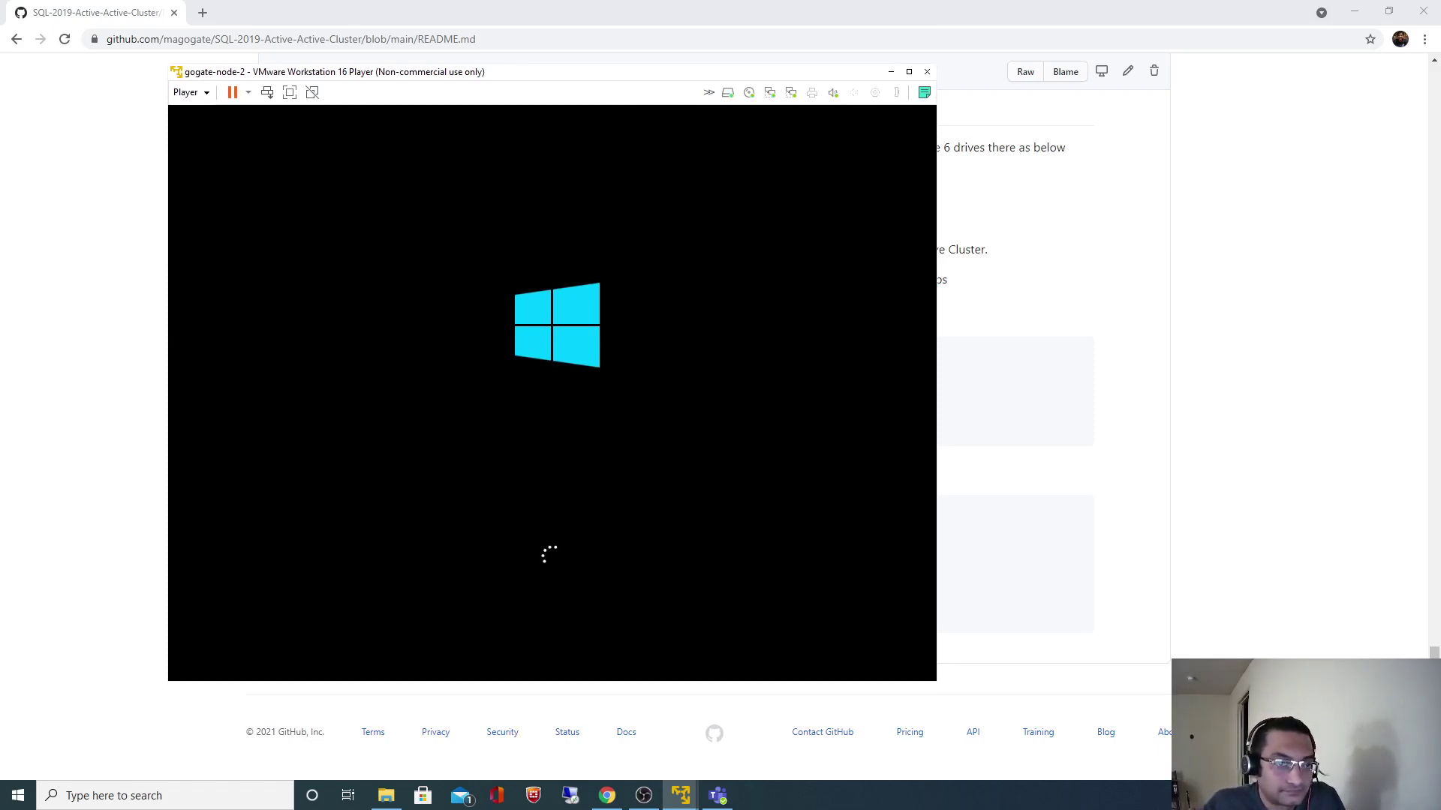
key(super+Up)
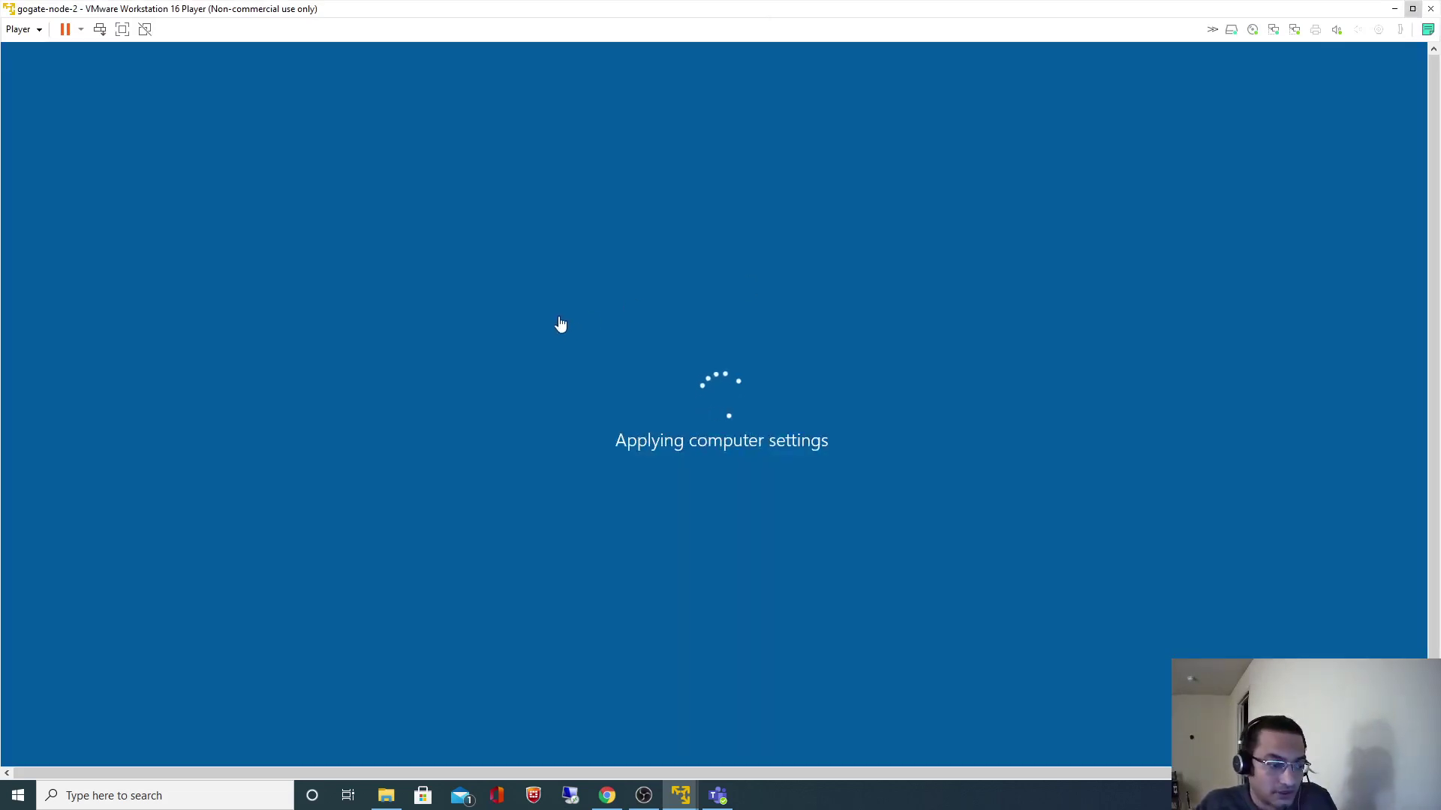
click(1412, 9)
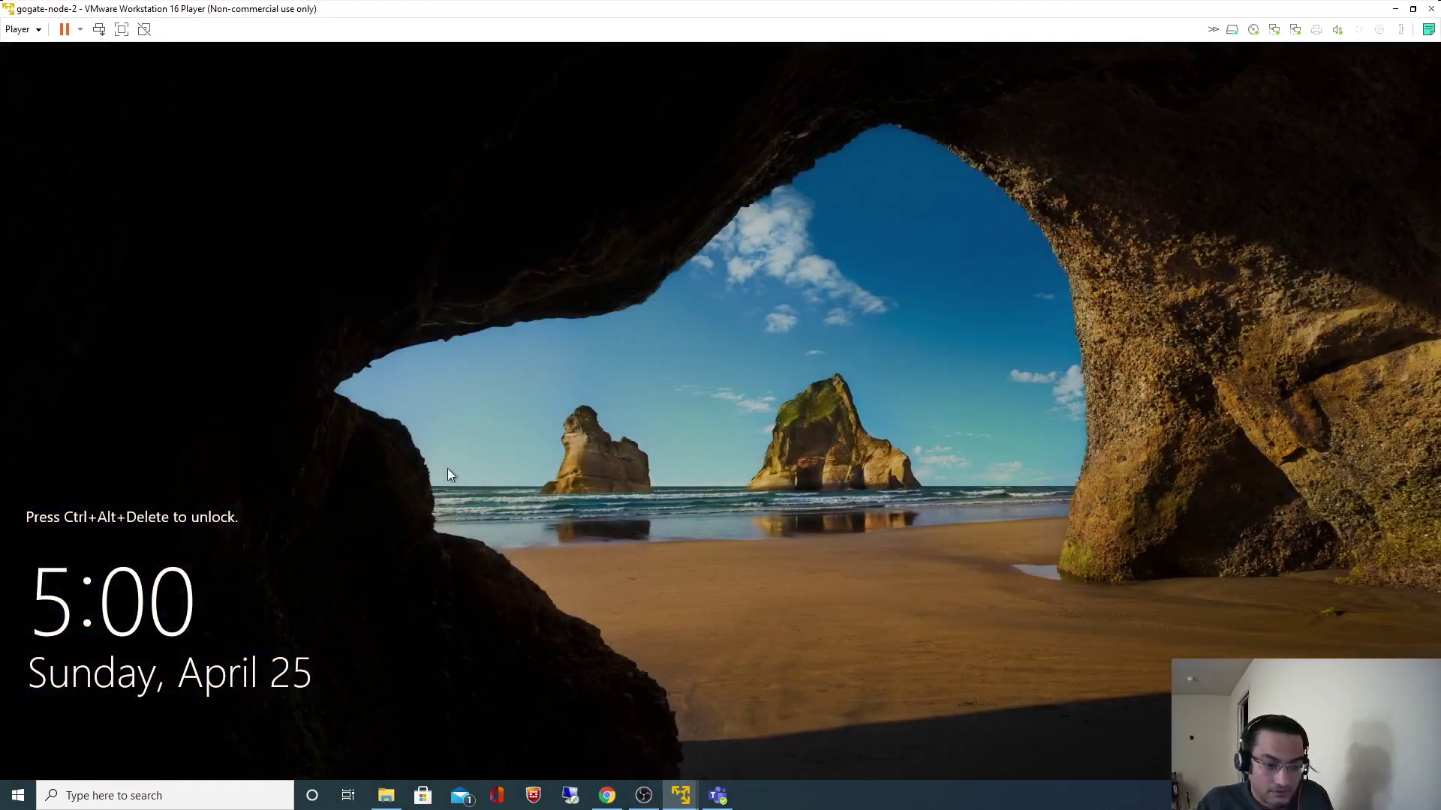
Sign in to gogate-node-2 as the local Administrator, re-entering the mistyped password
key(ctrl+alt+Insert)
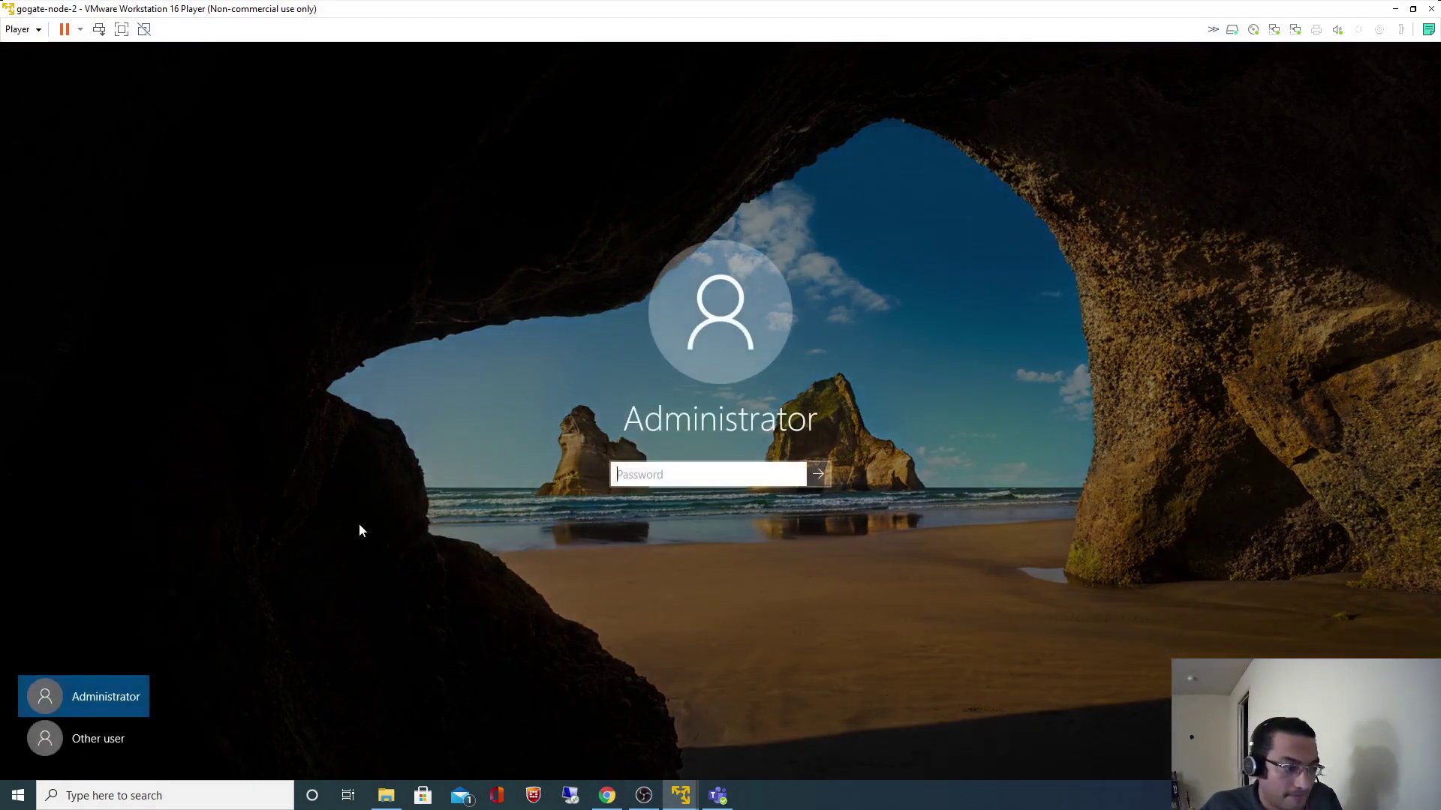
click(92, 746)
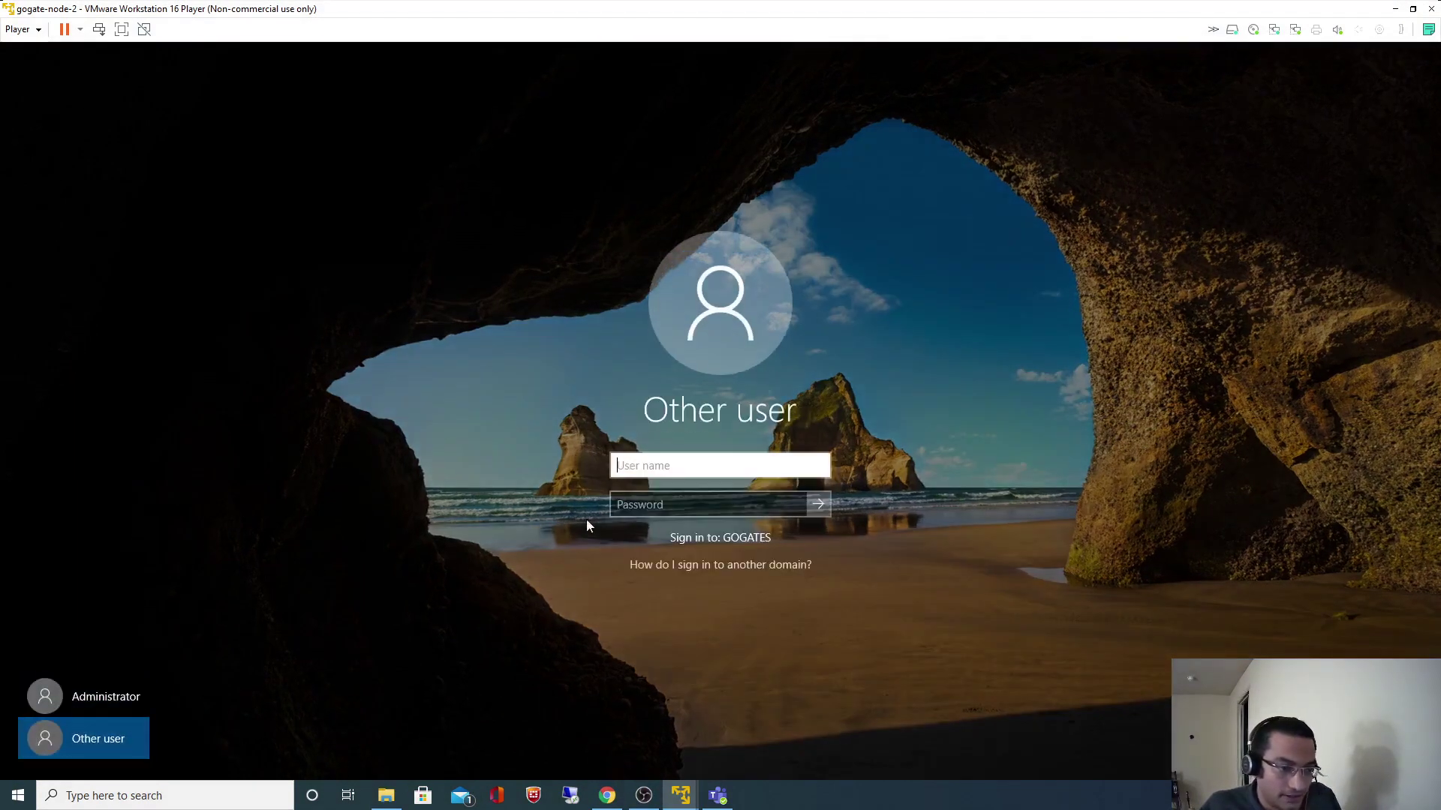
text(Ad)
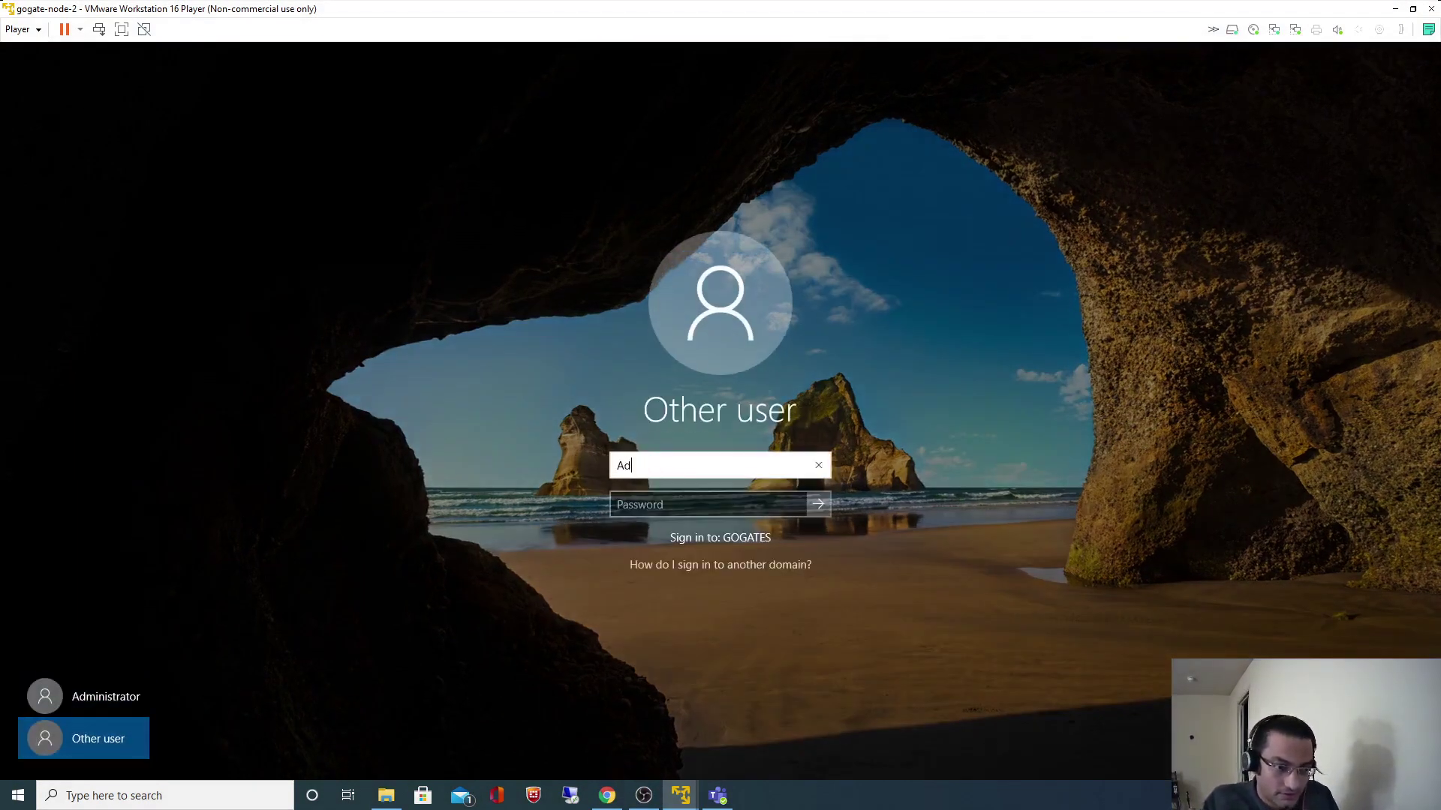
text(ministrator)
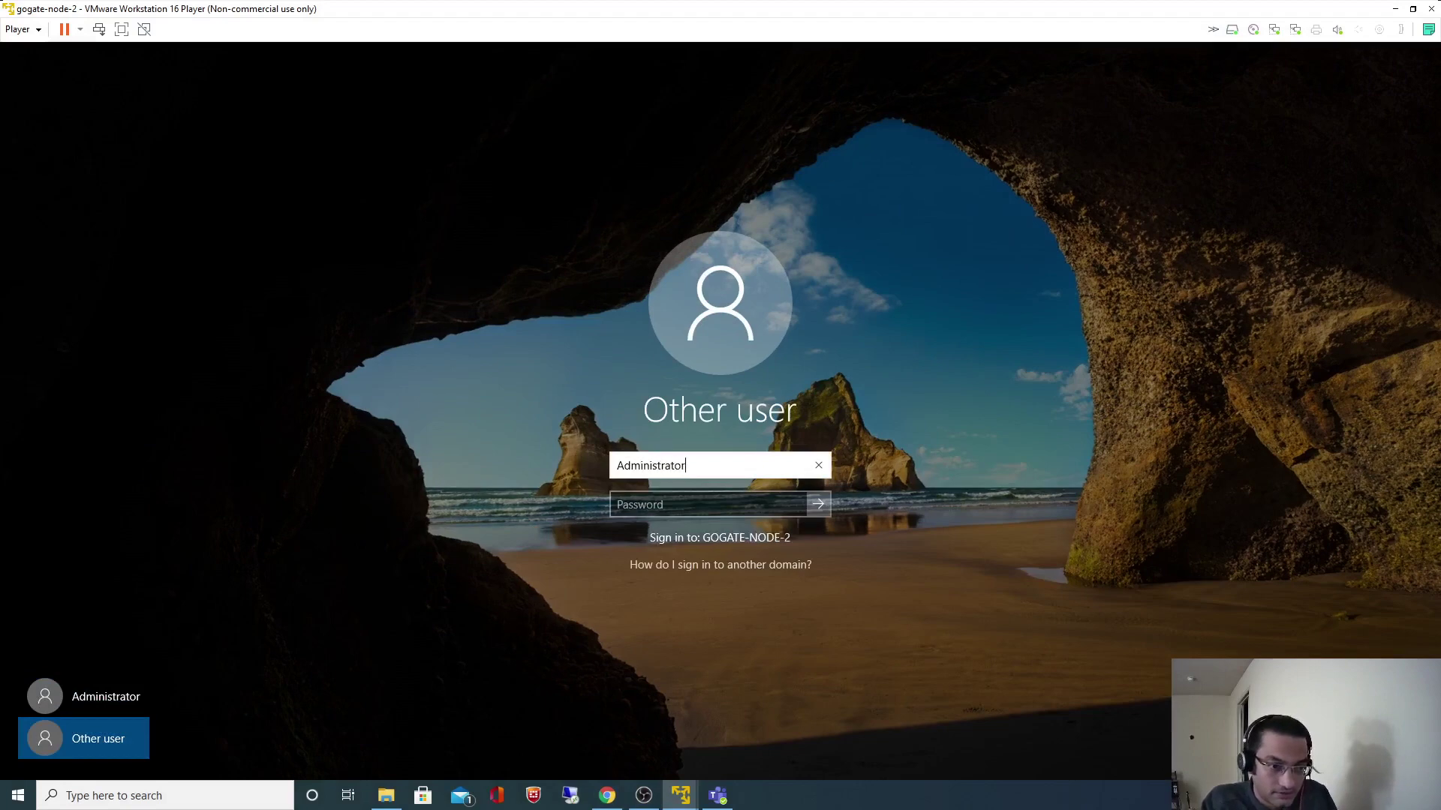
key(Tab)
text(••)
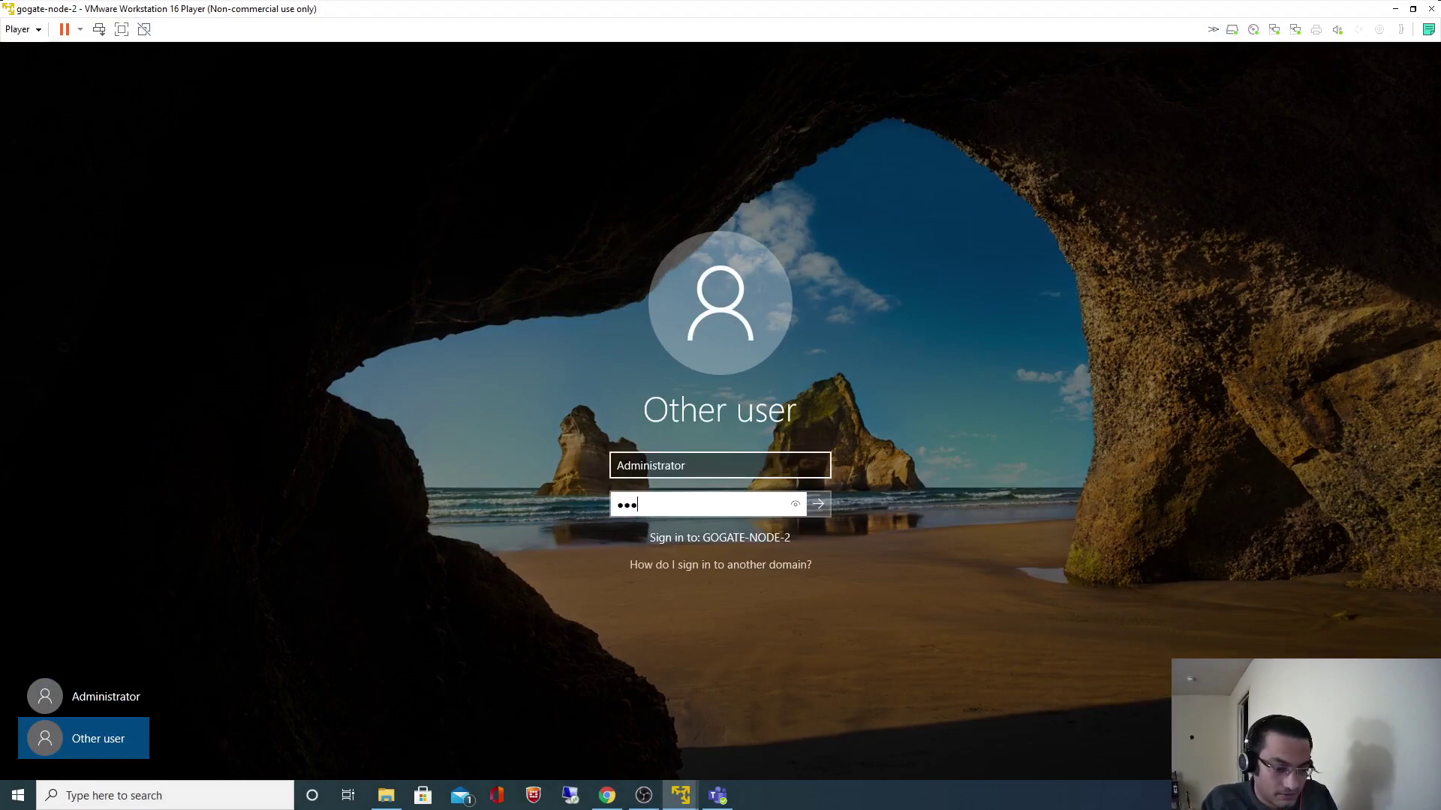
text(••••)
key(ctrl+a)
key(BackSpace)
text(•)
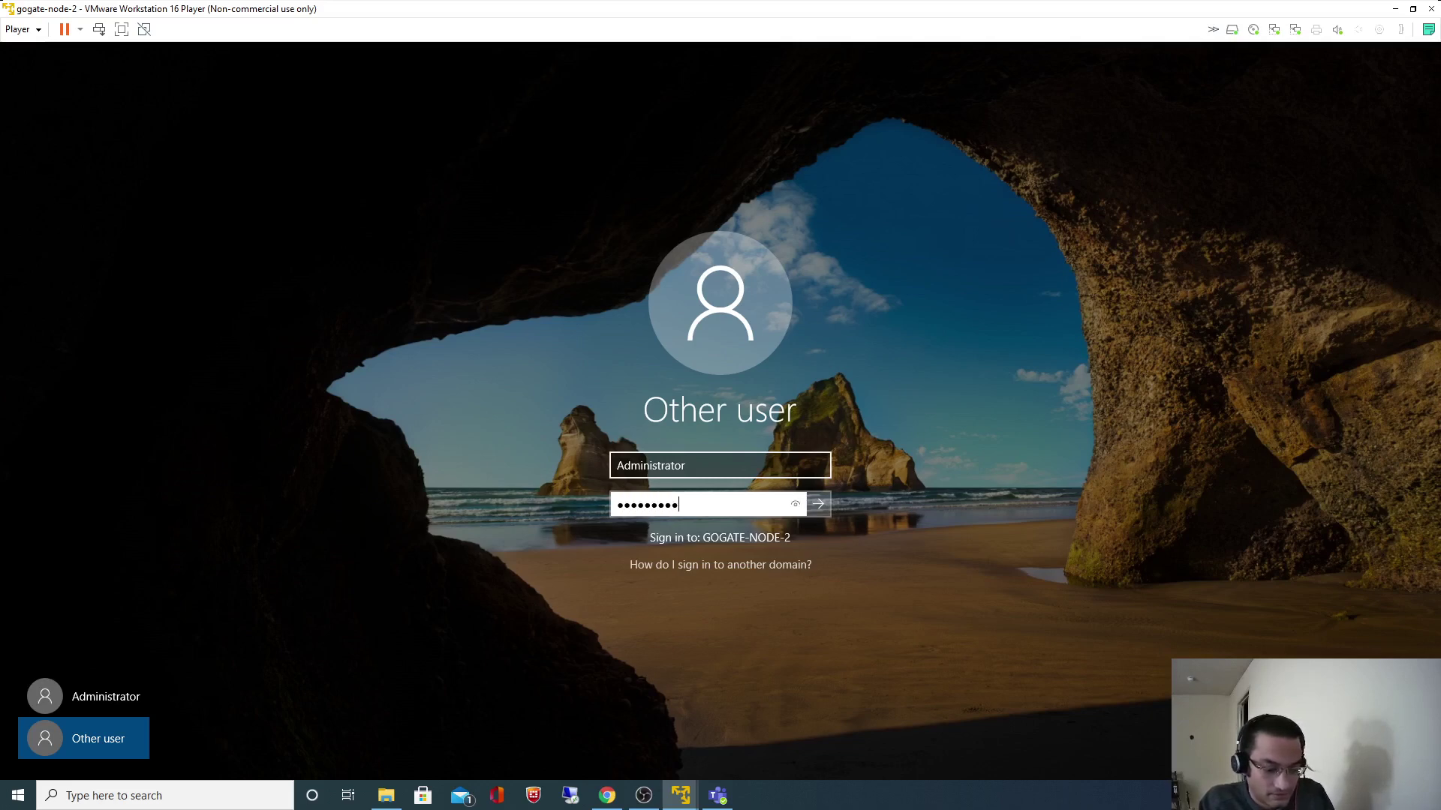
key(Return)
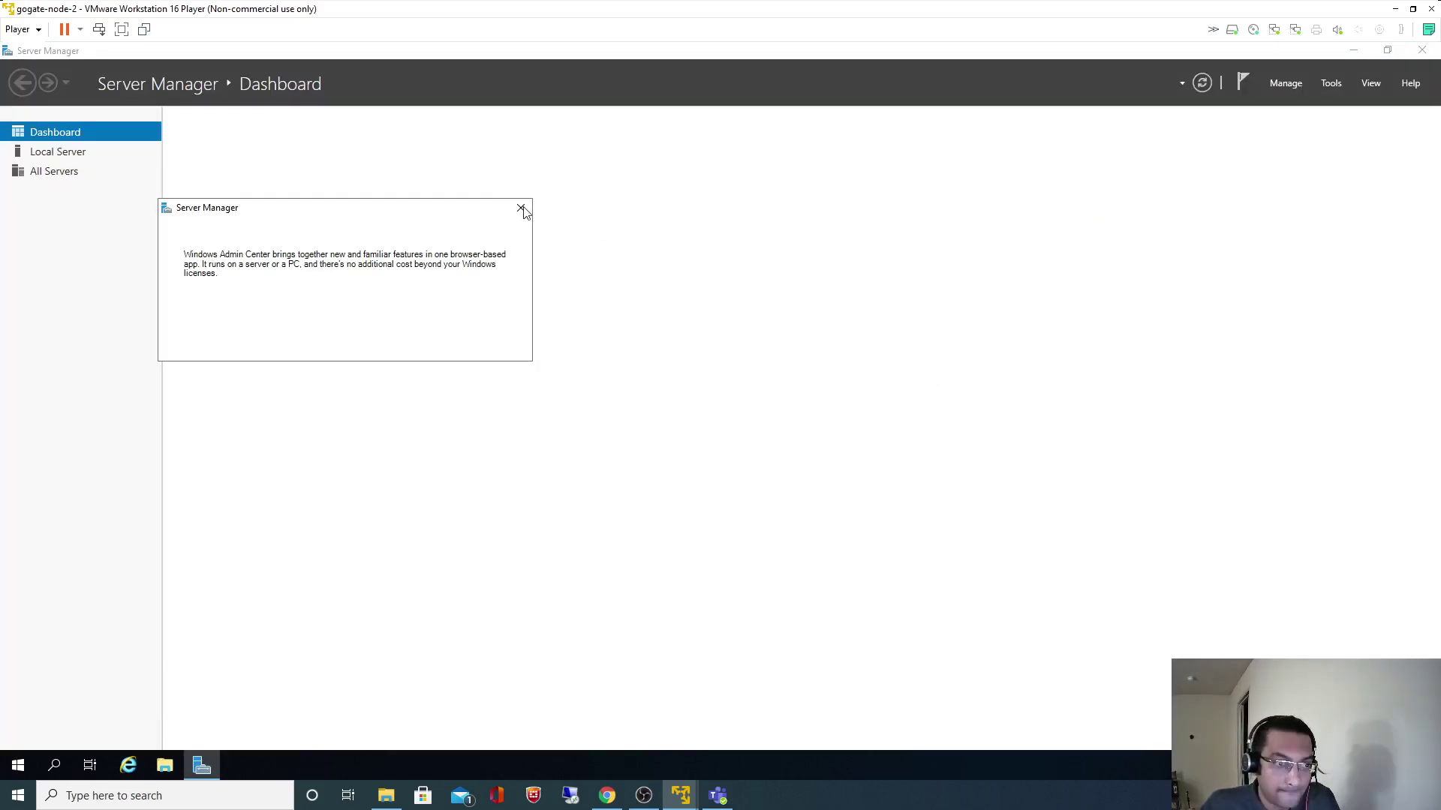
Dismiss the Admin Center pop-up, close Server Manager, and go to Control Panel's Network and Sharing Center
click(521, 209)
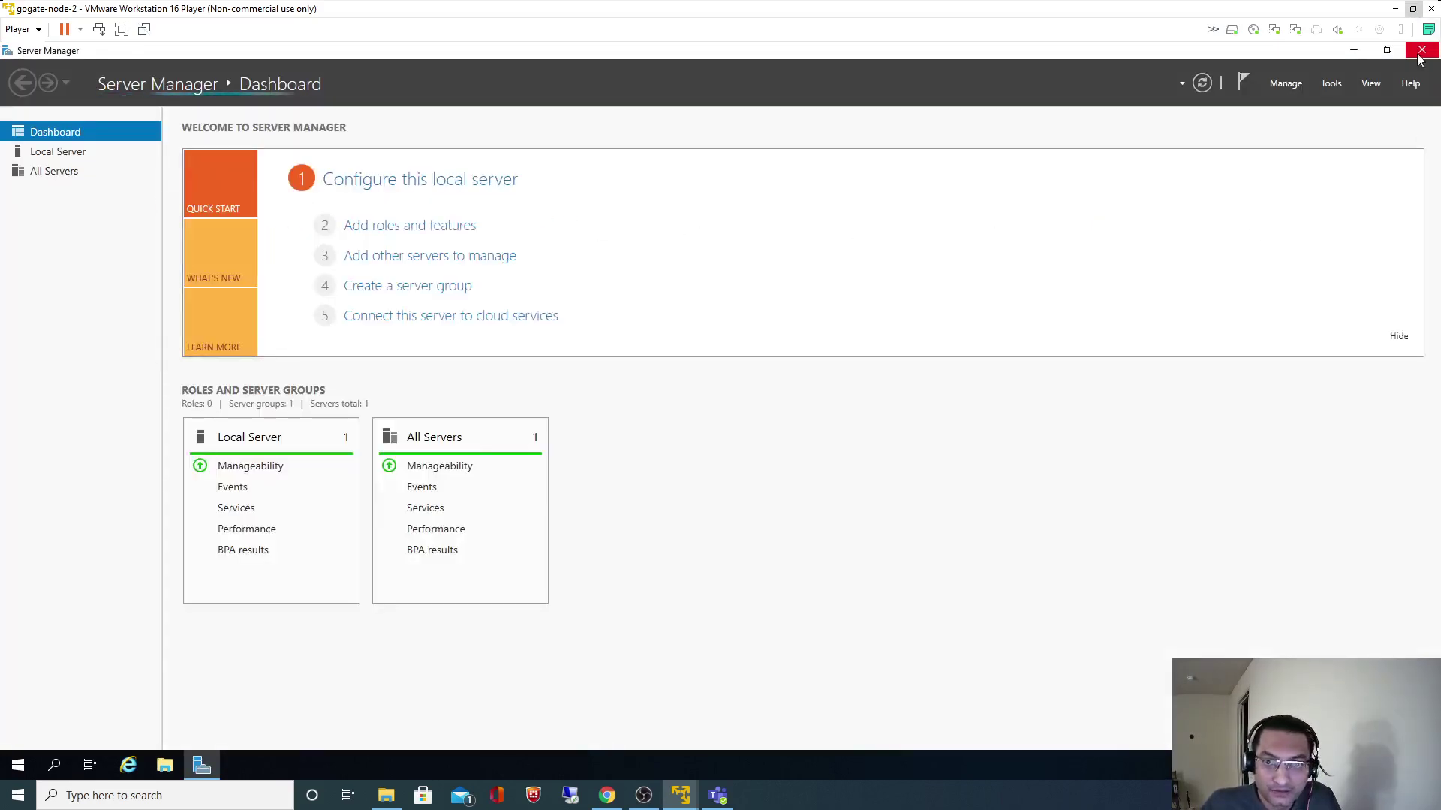
click(1421, 51)
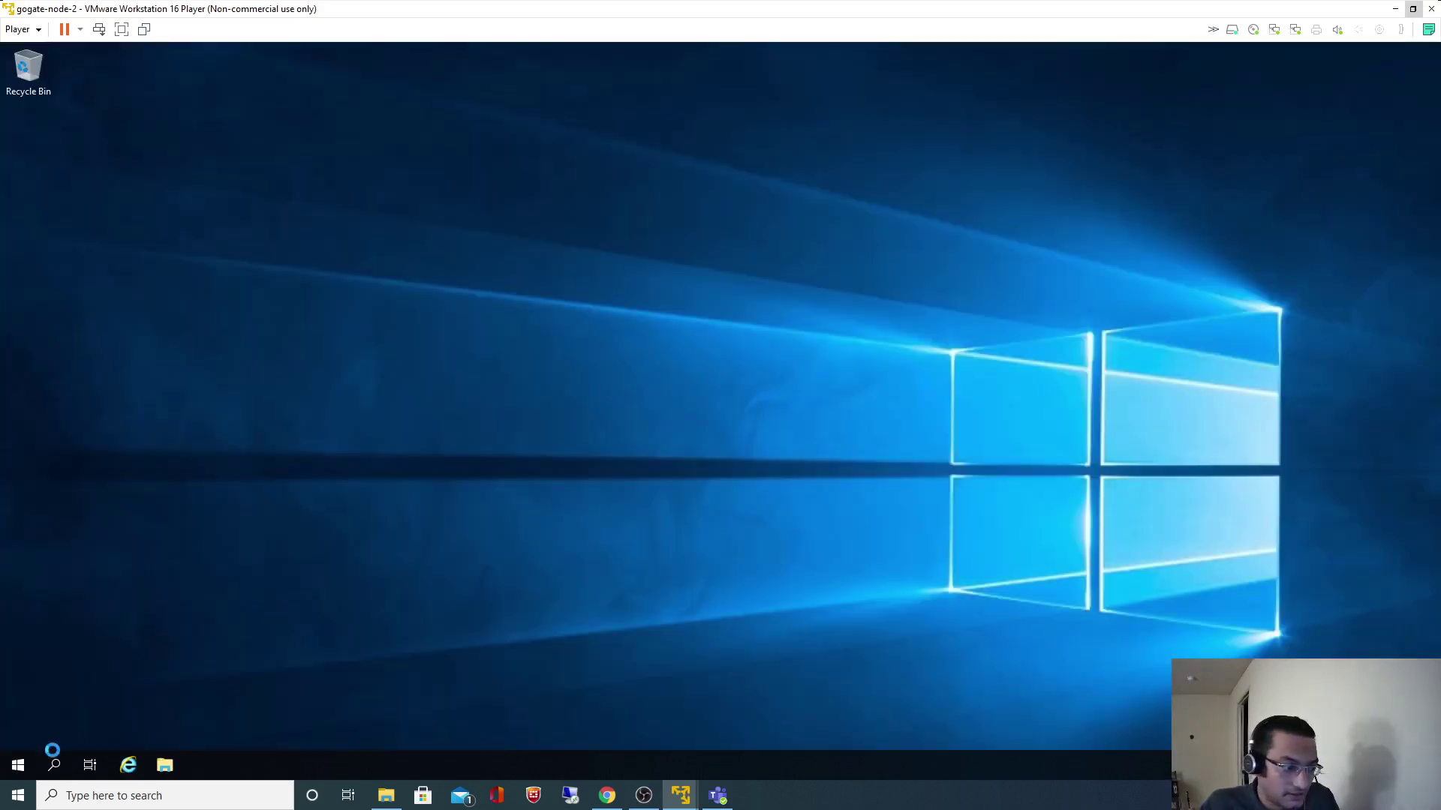
click(54, 765)
text(c)
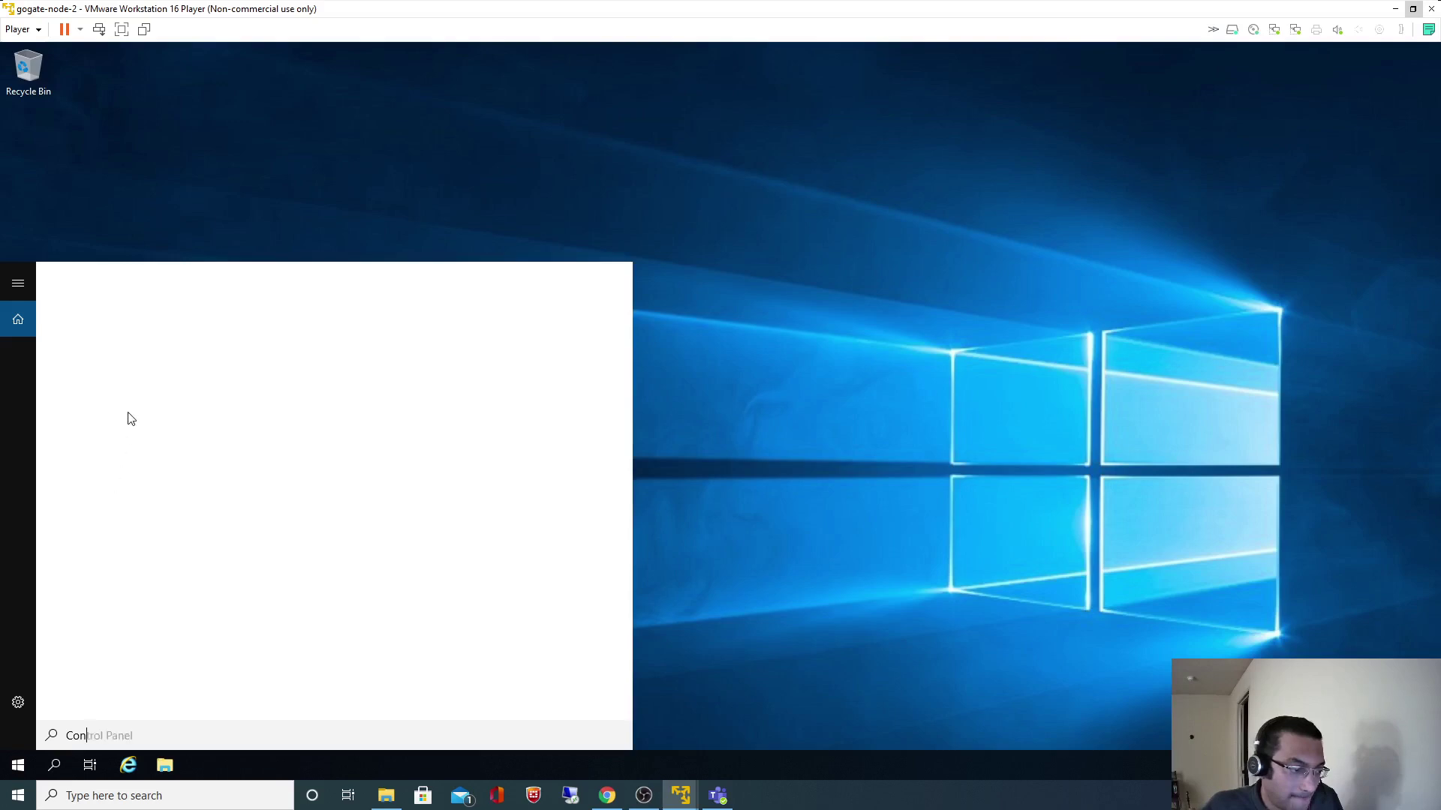
text(on)
click(108, 349)
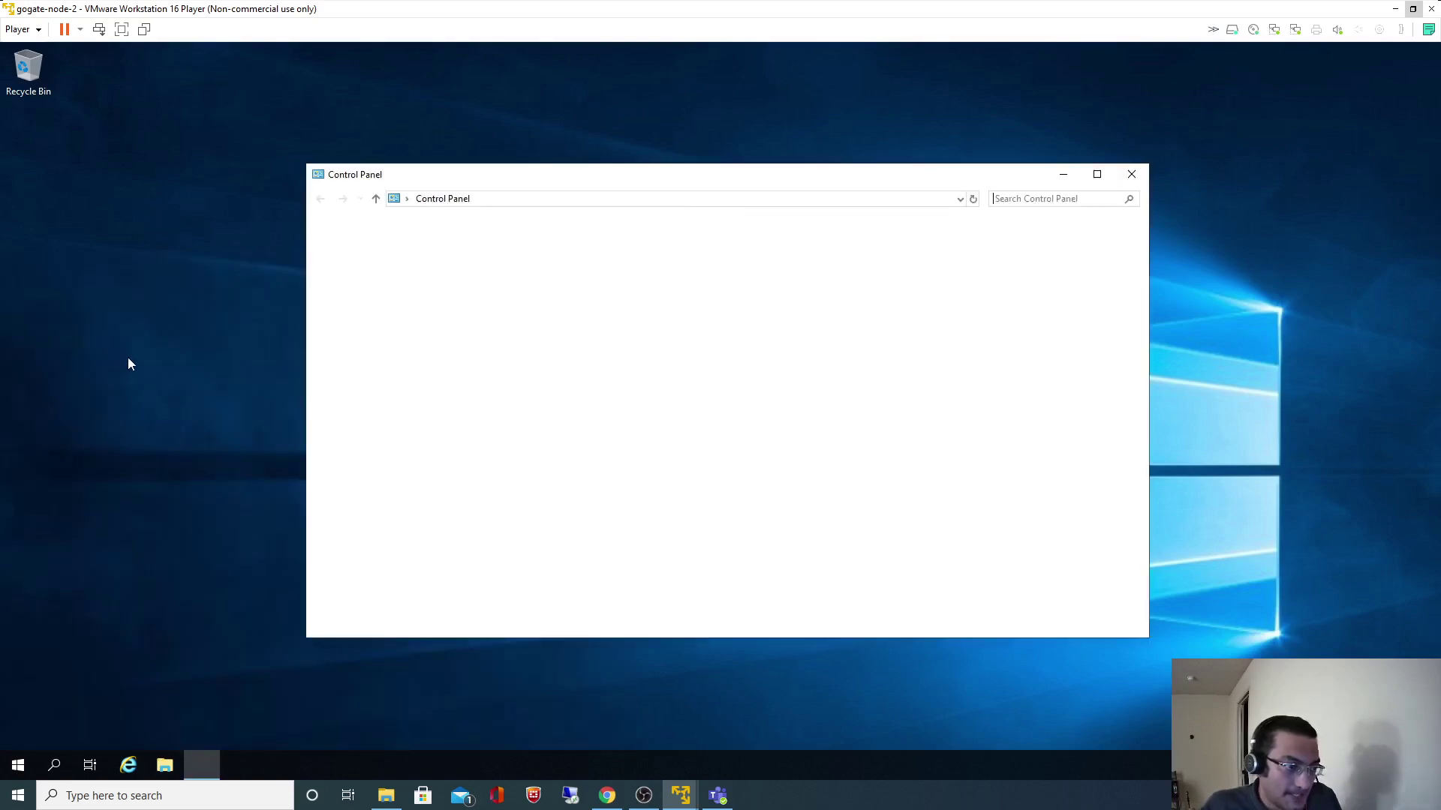
click(568, 326)
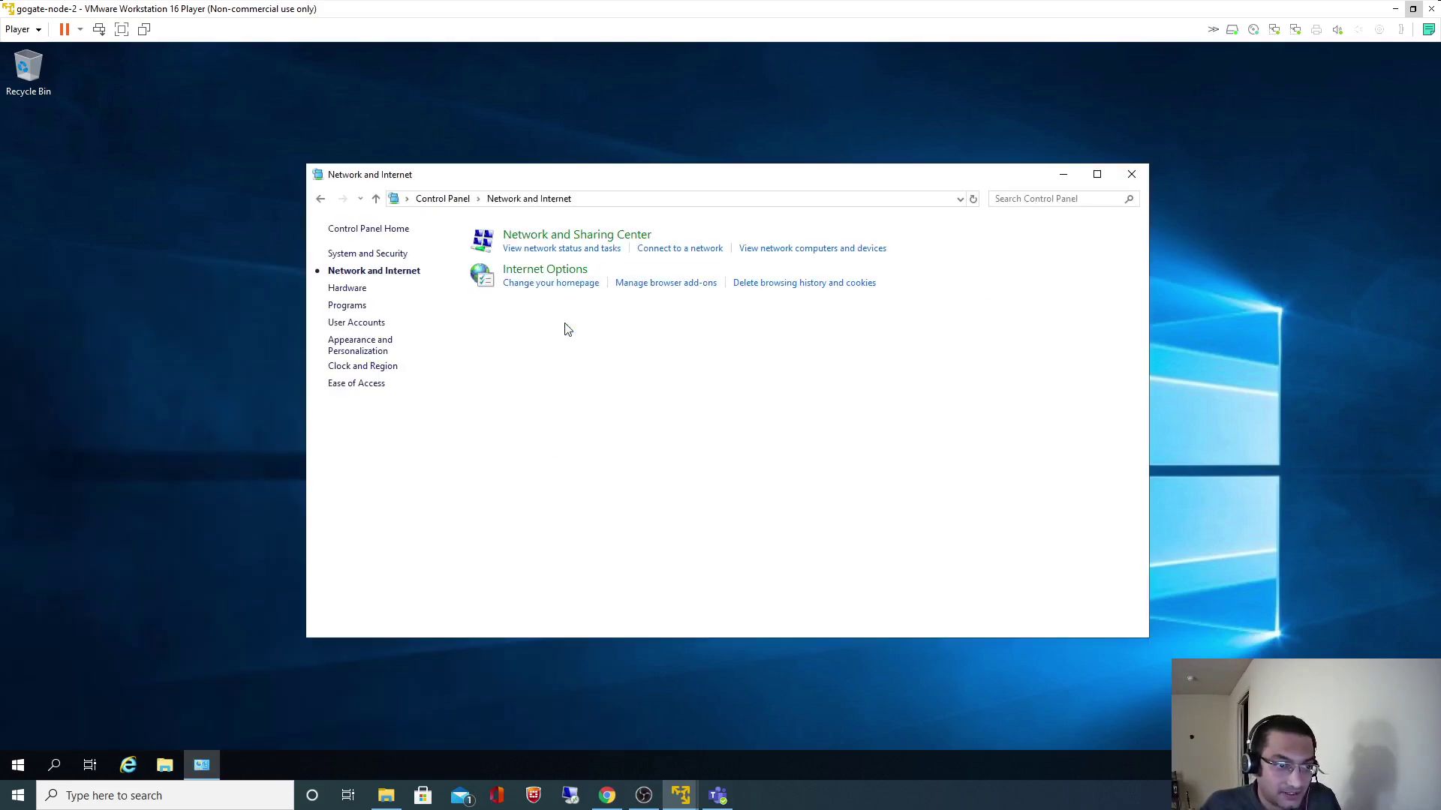
click(557, 237)
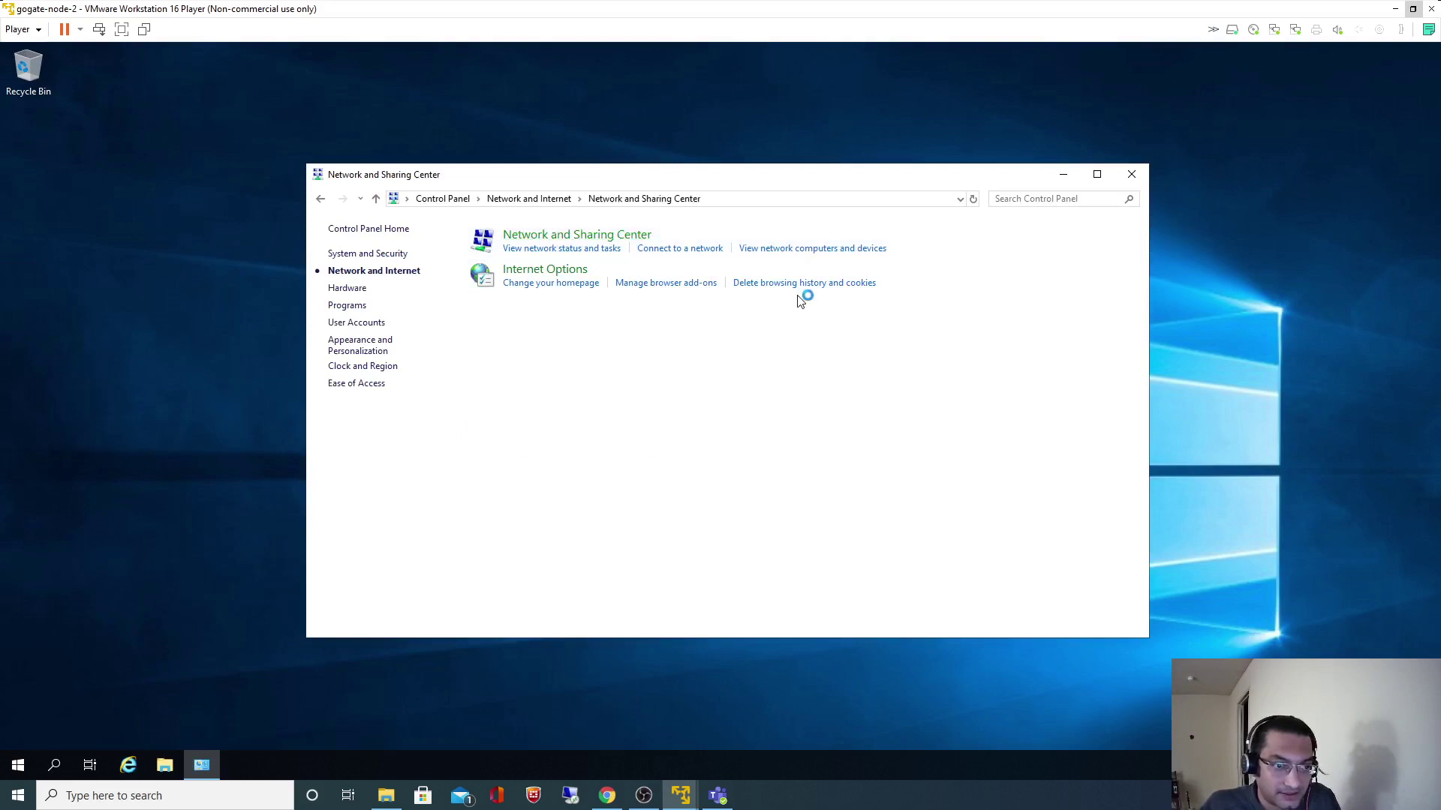
Set gogate-node-2's Ethernet1 IPv4 to static 10.0.0.20, apply, and minimise the VM
click(796, 350)
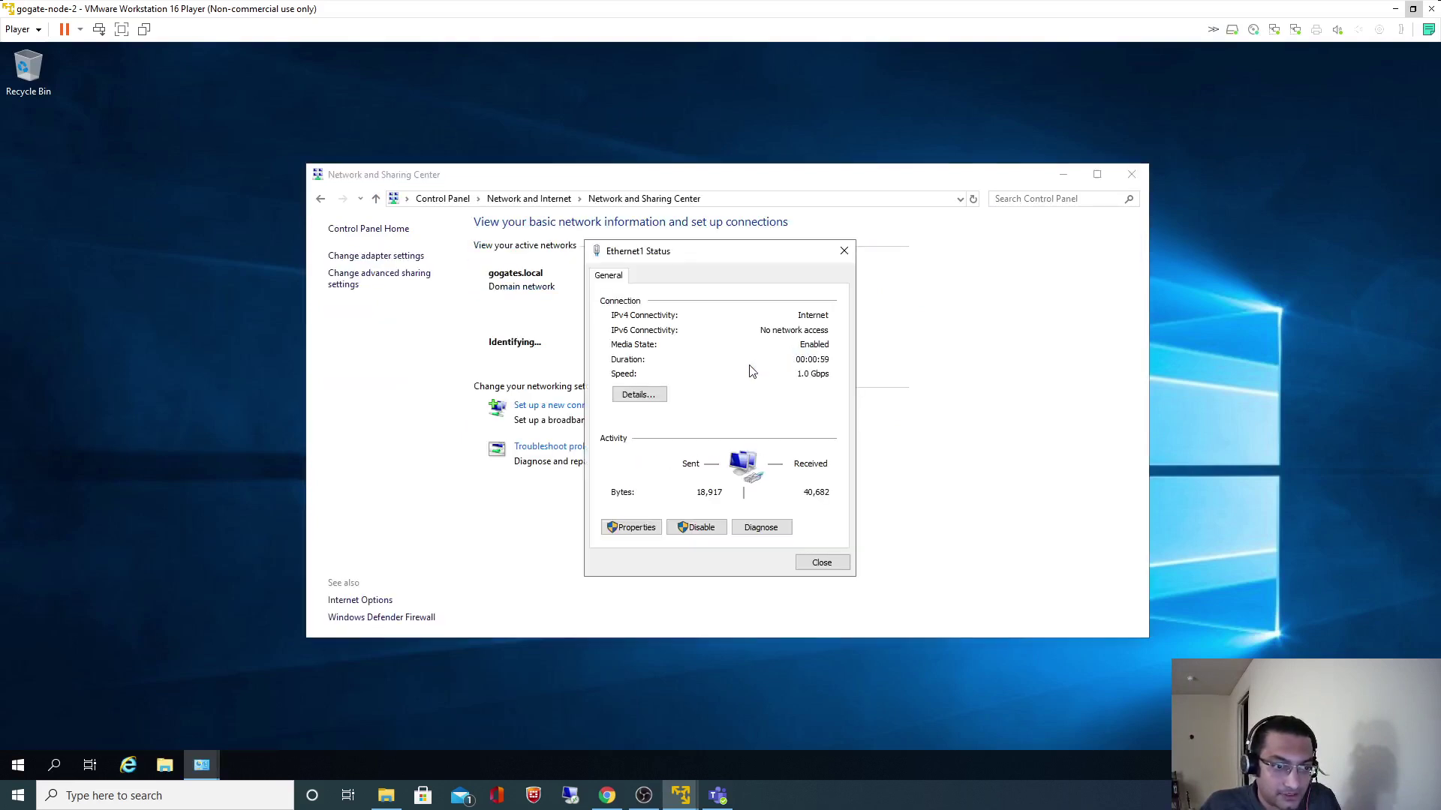
click(646, 527)
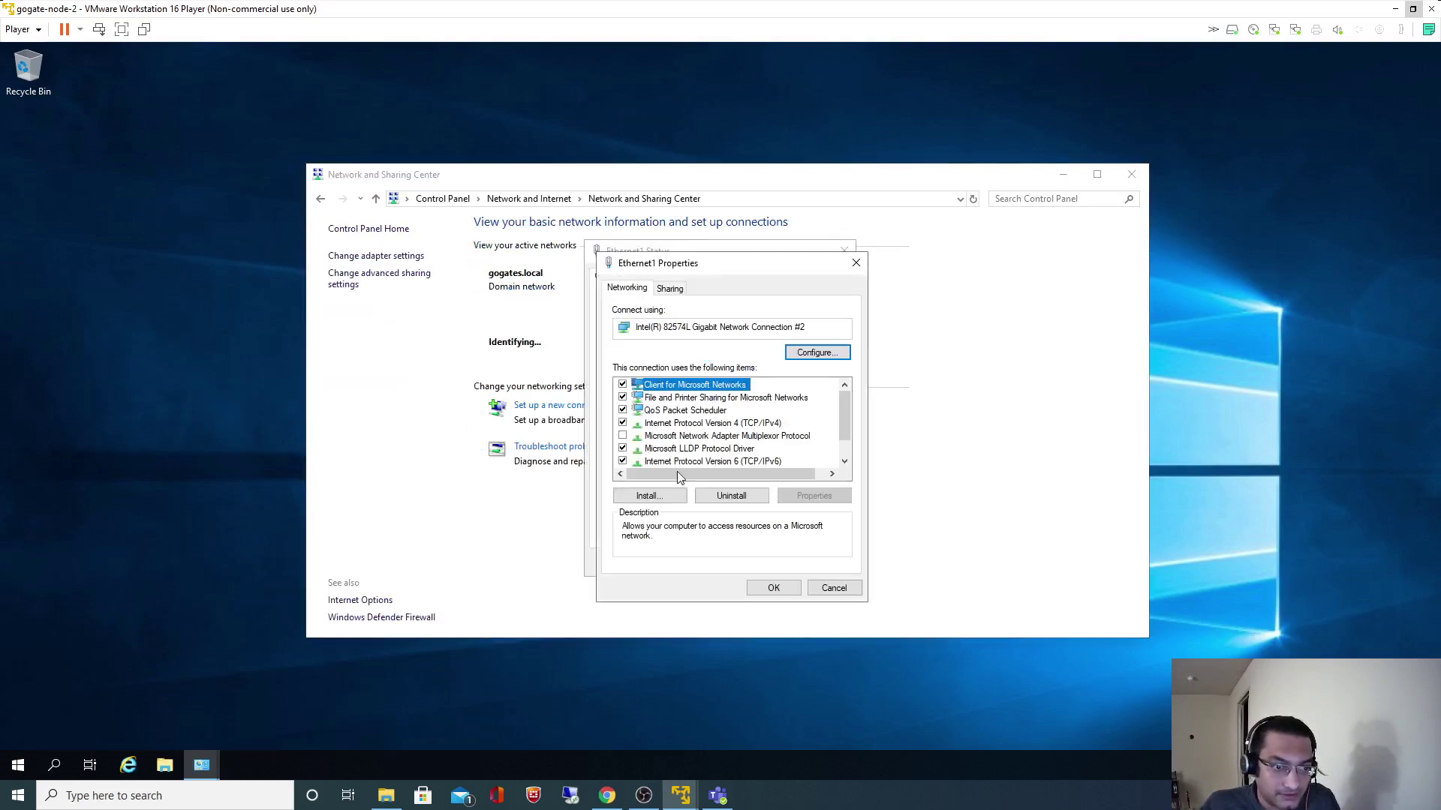
double_click(739, 424)
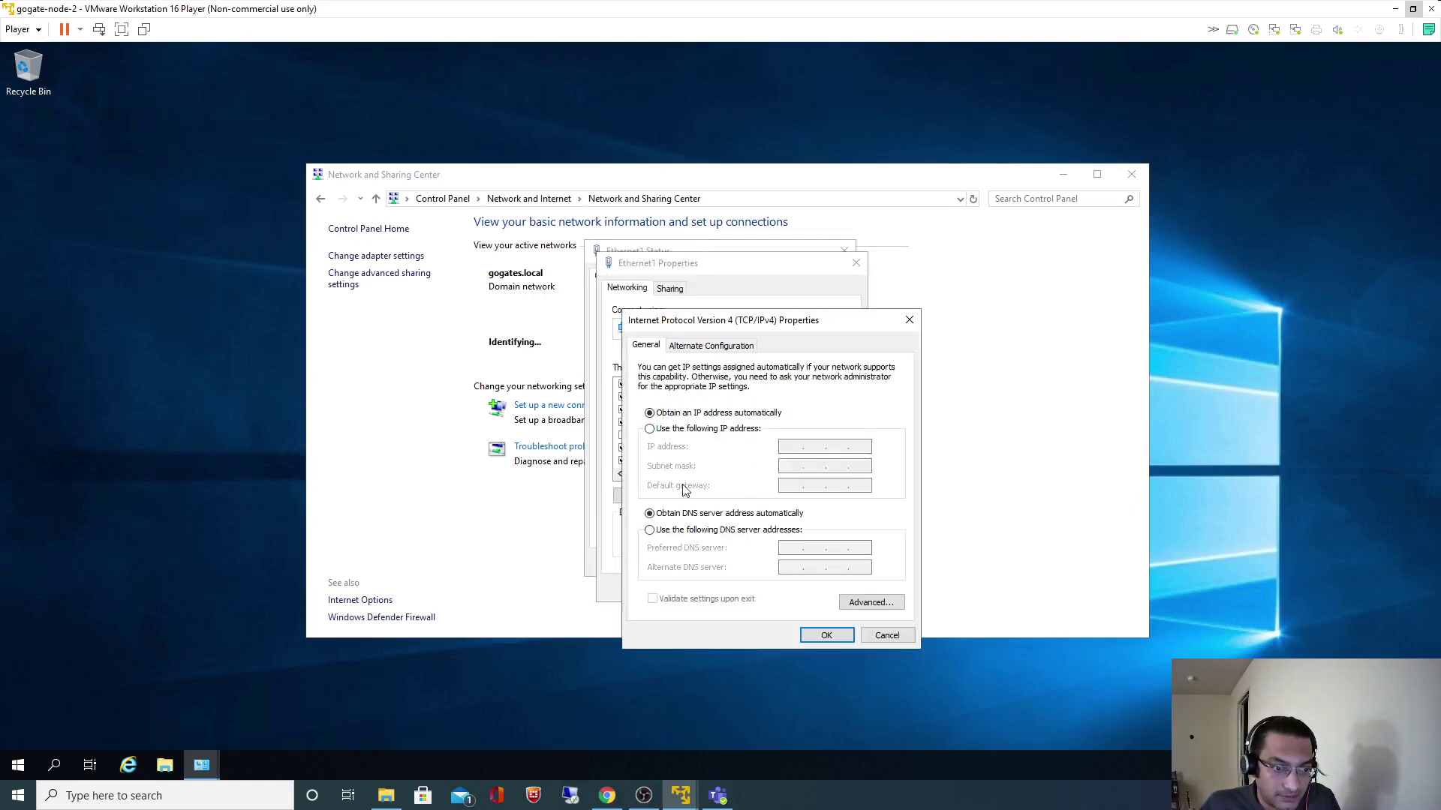
click(699, 434)
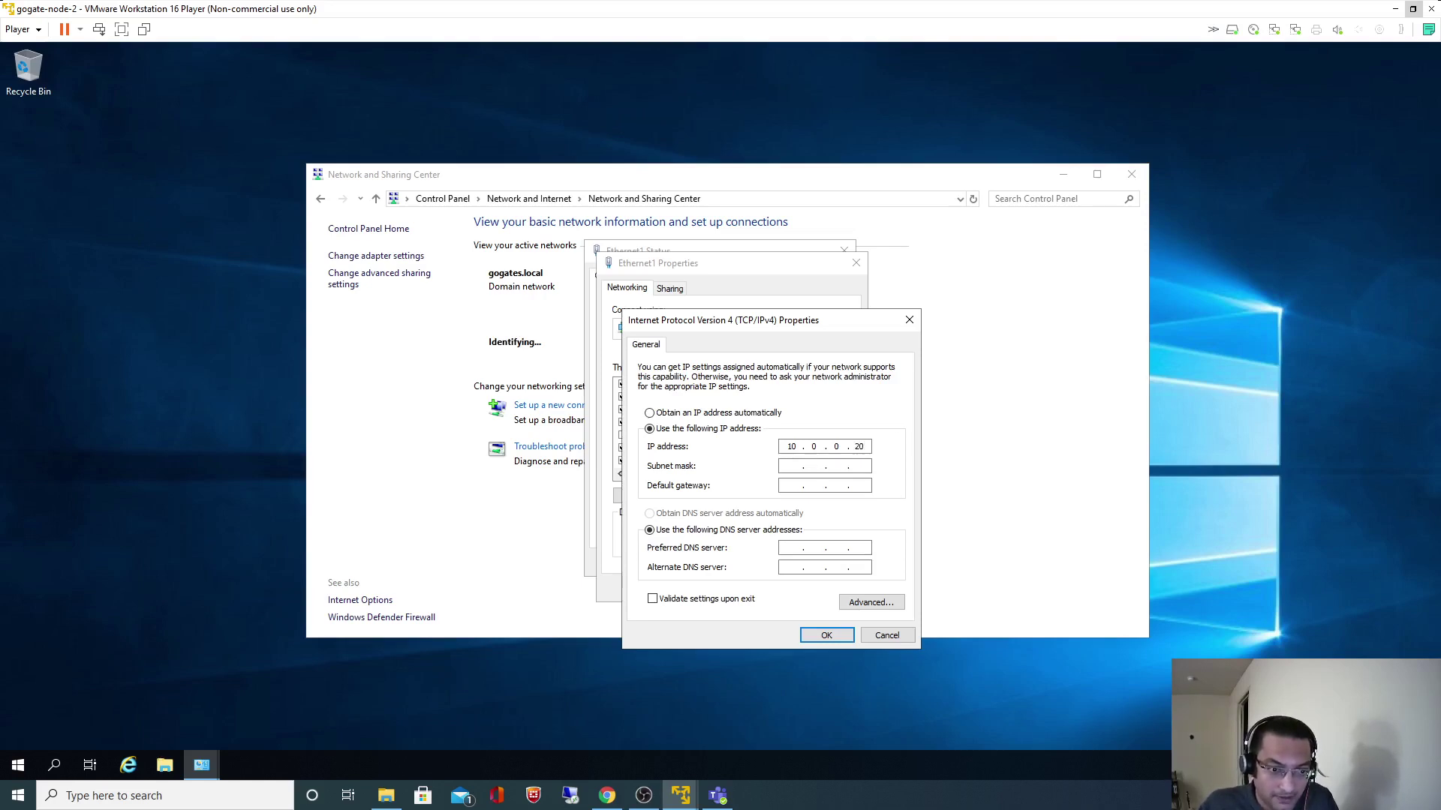
key(Tab)
click(825, 635)
click(772, 587)
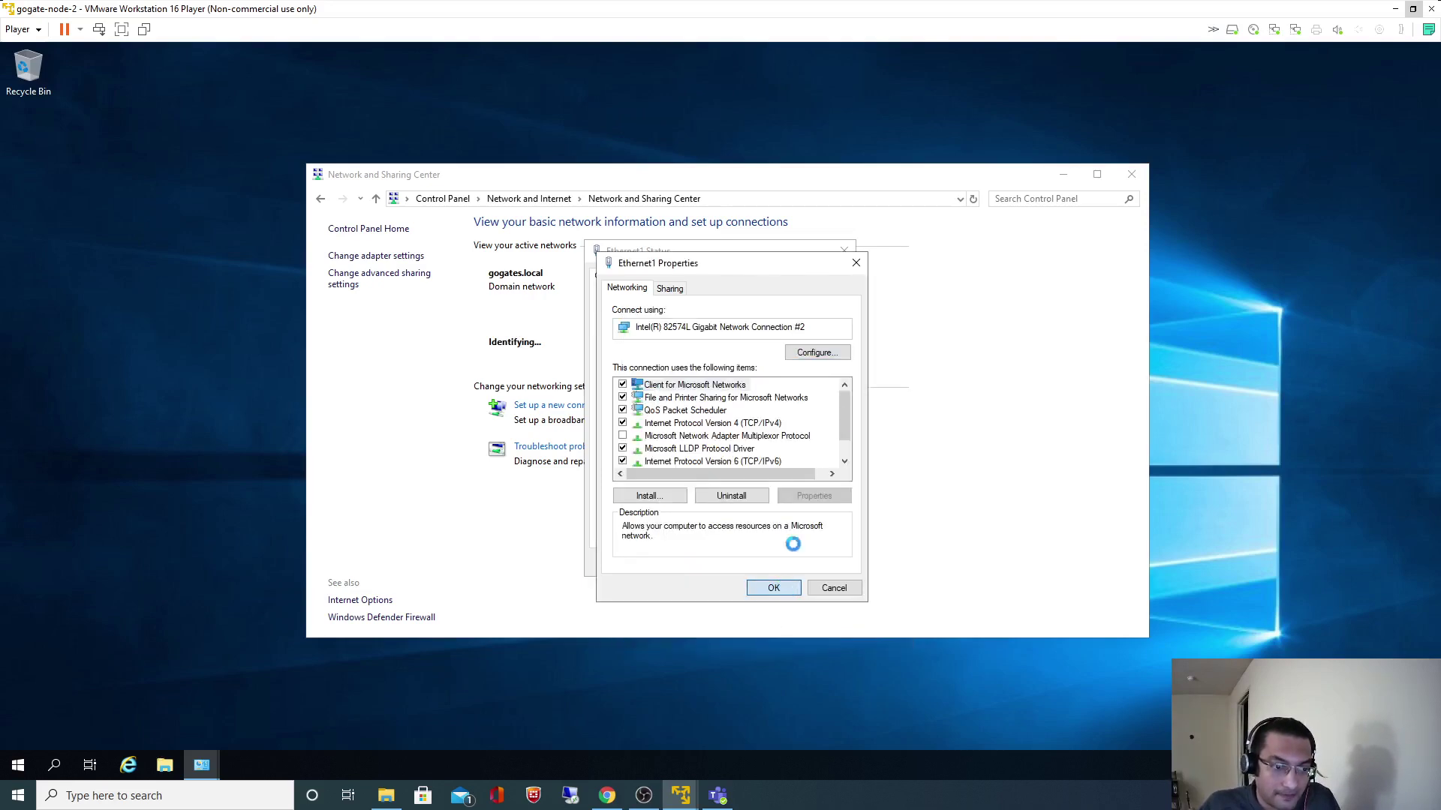
click(1395, 9)
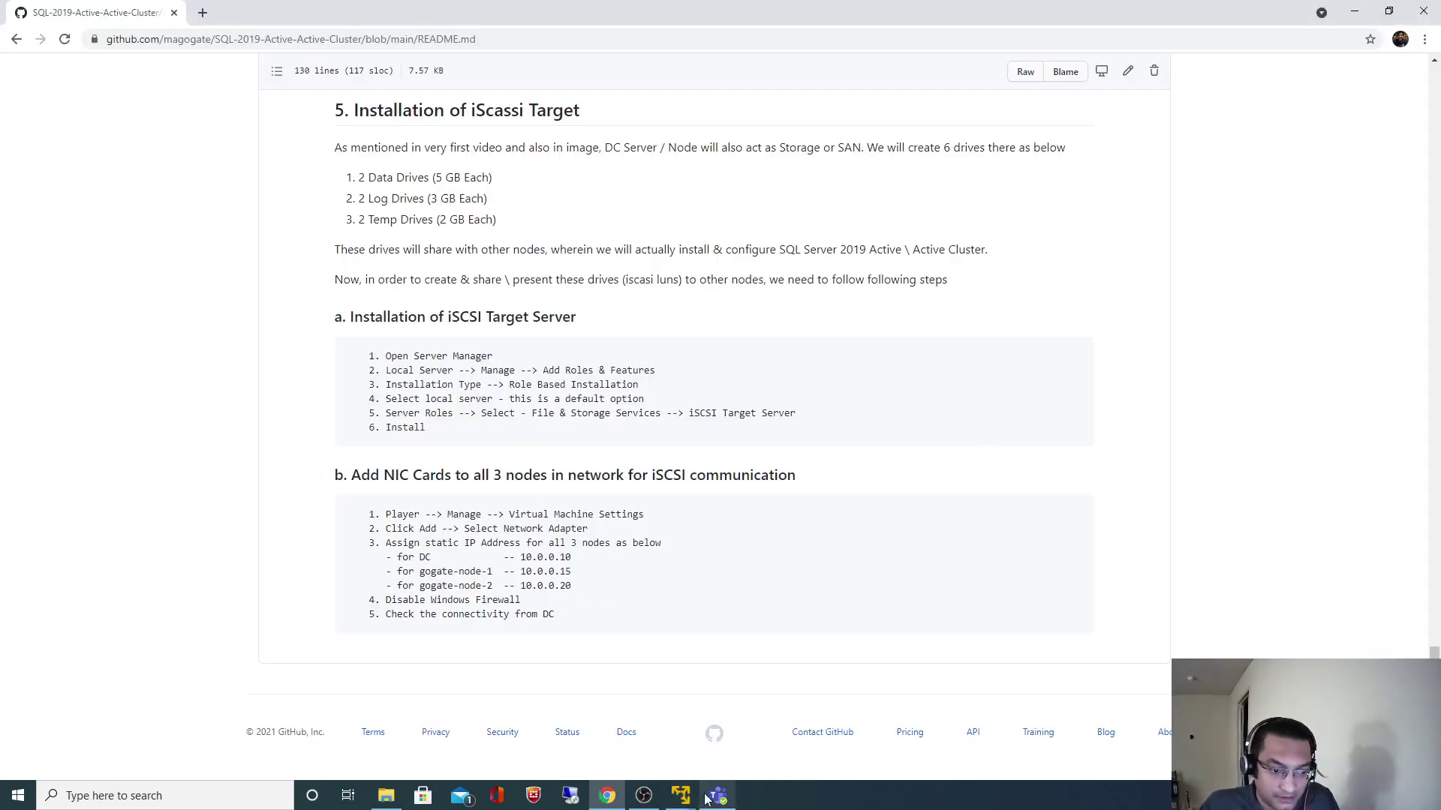
Restore gogate-node-1, close the Ethernet1 Status dialog, and launch Control Panel
mouse_move(682, 792)
click(691, 739)
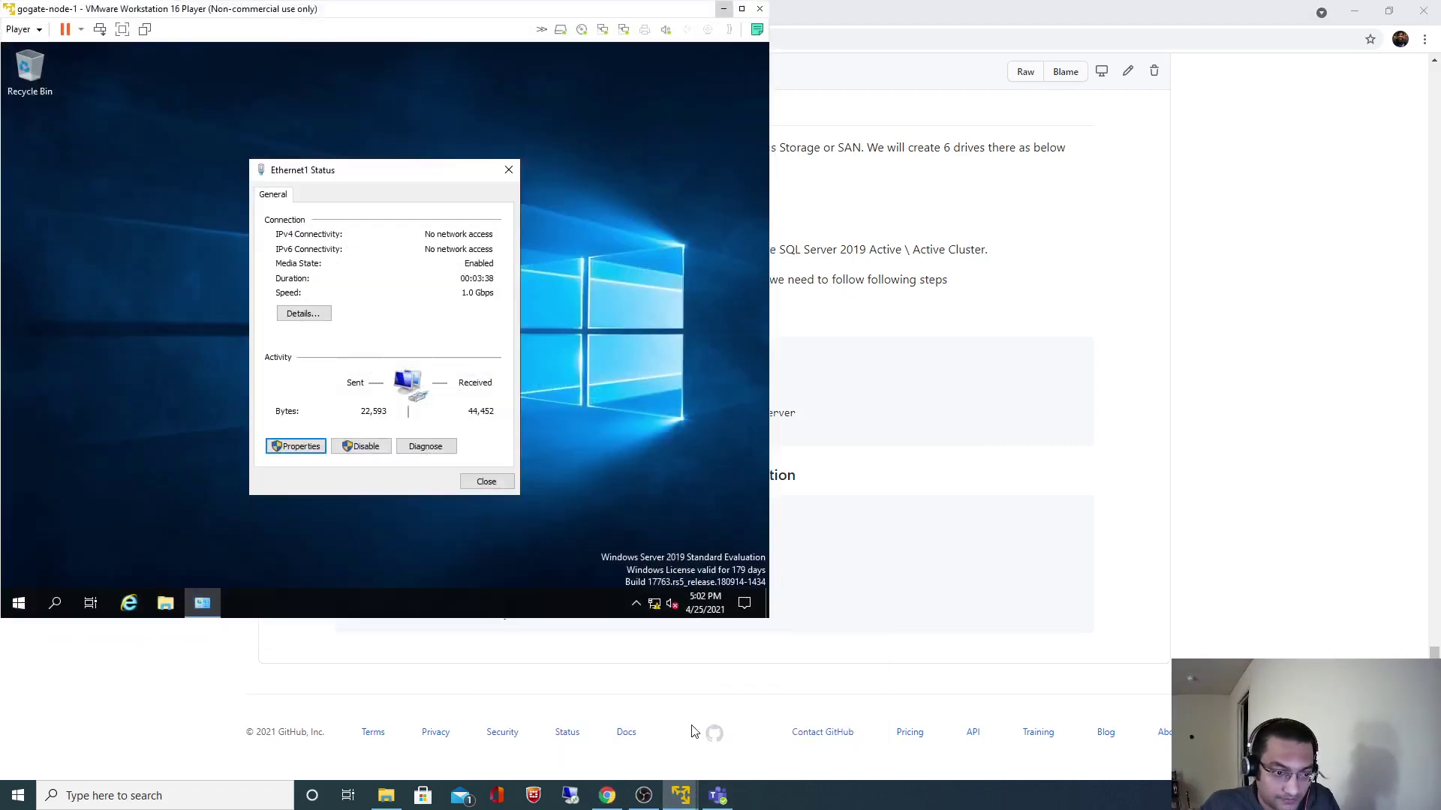
click(486, 482)
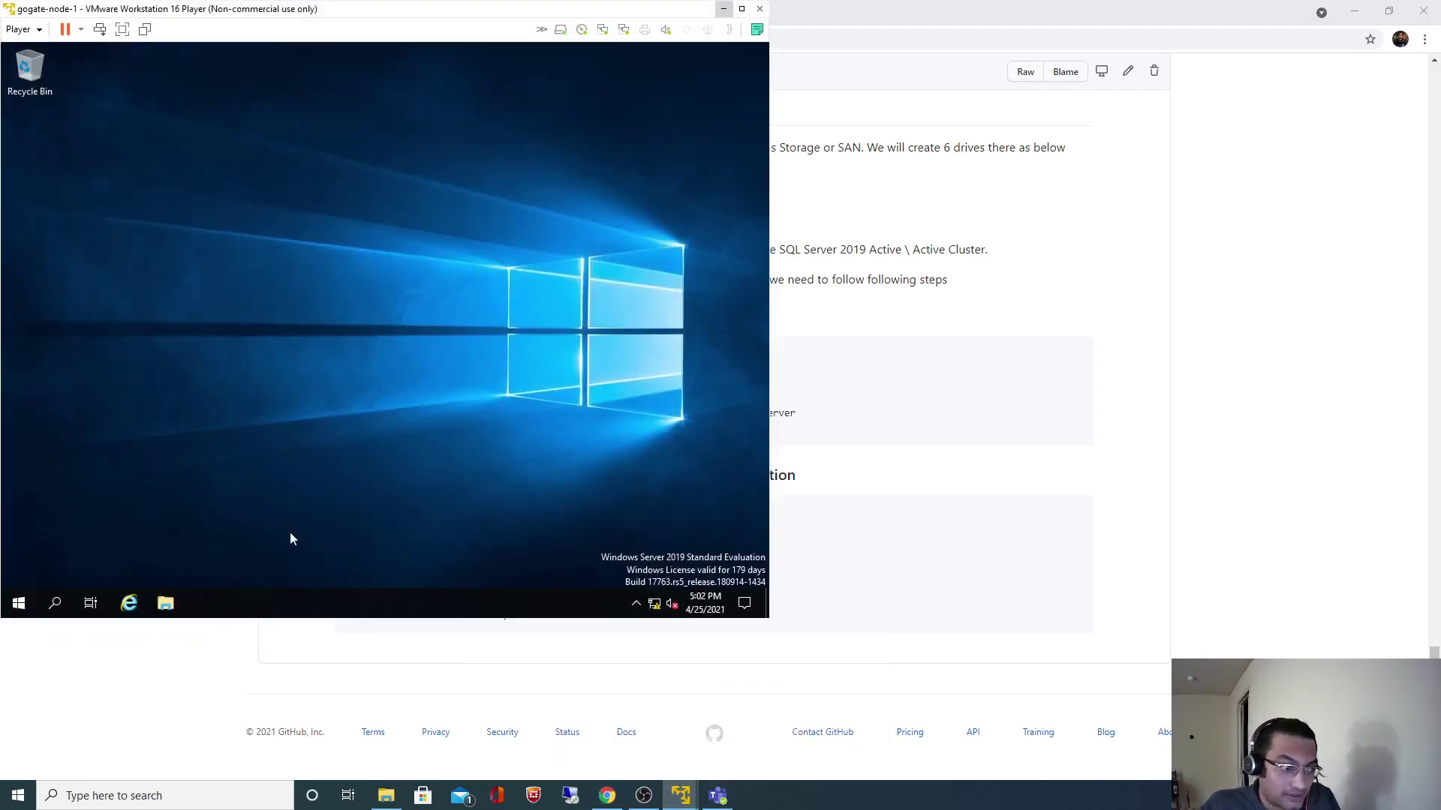
click(57, 603)
text(Con)
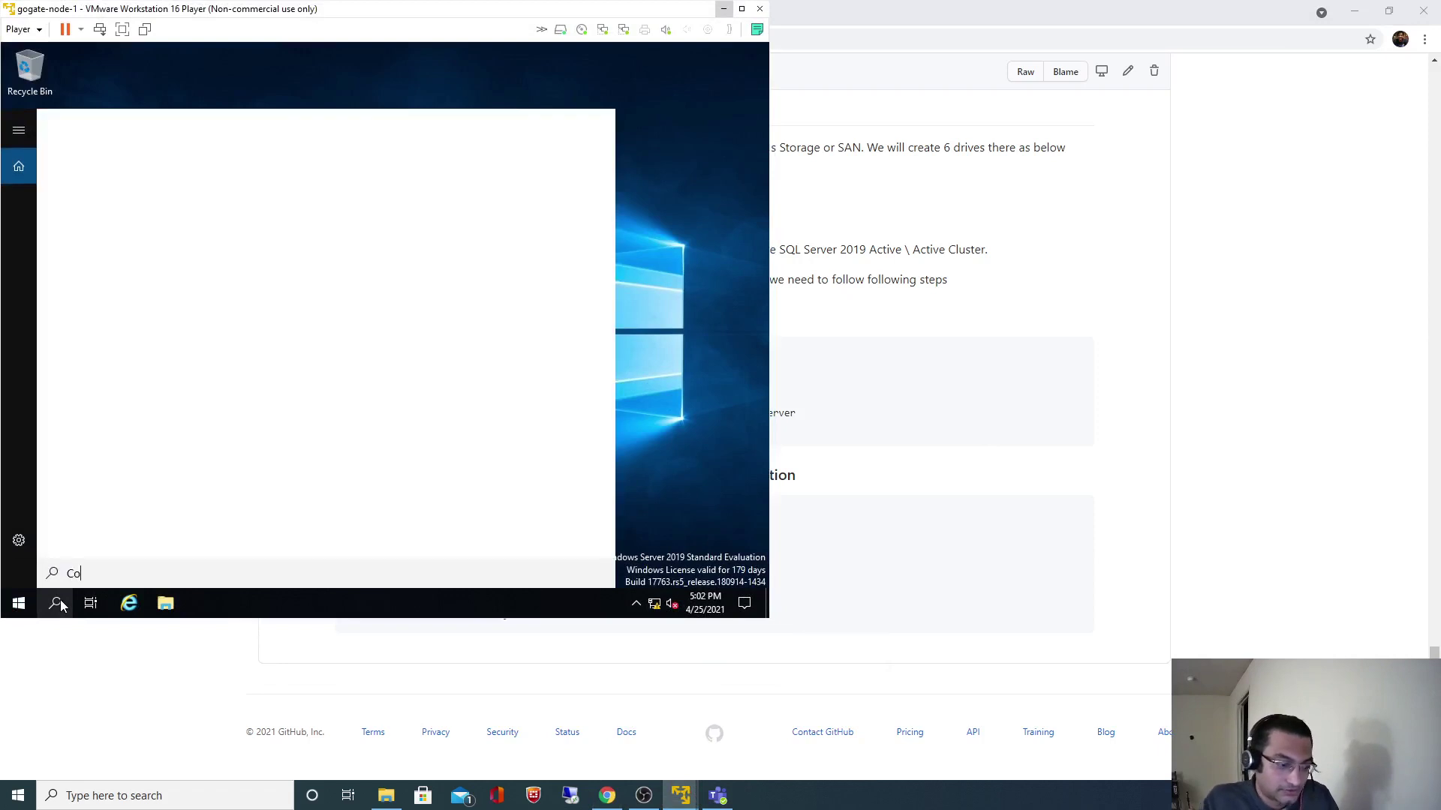
click(156, 204)
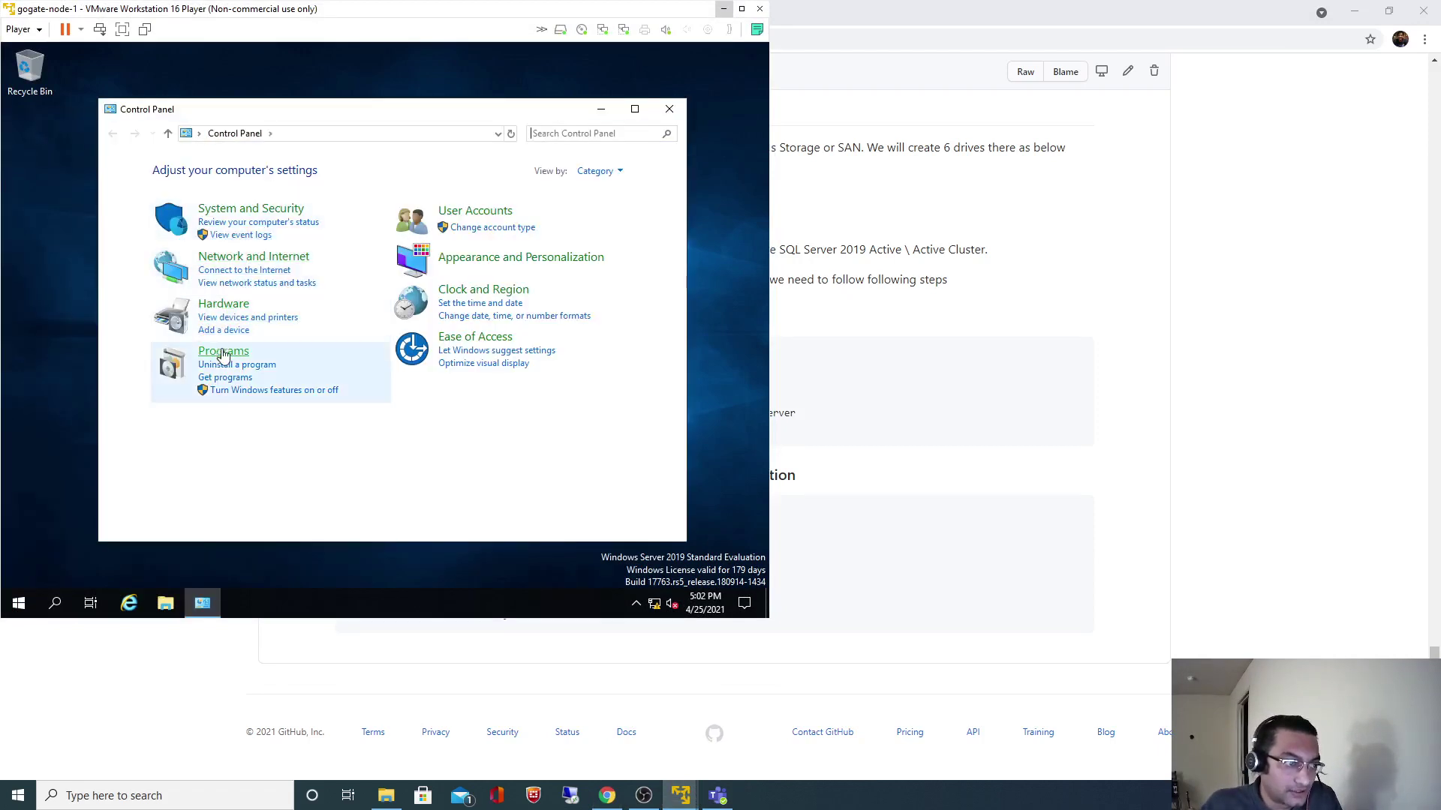
Turn off Windows Defender Firewall for domain, private and public networks, then close it
click(254, 210)
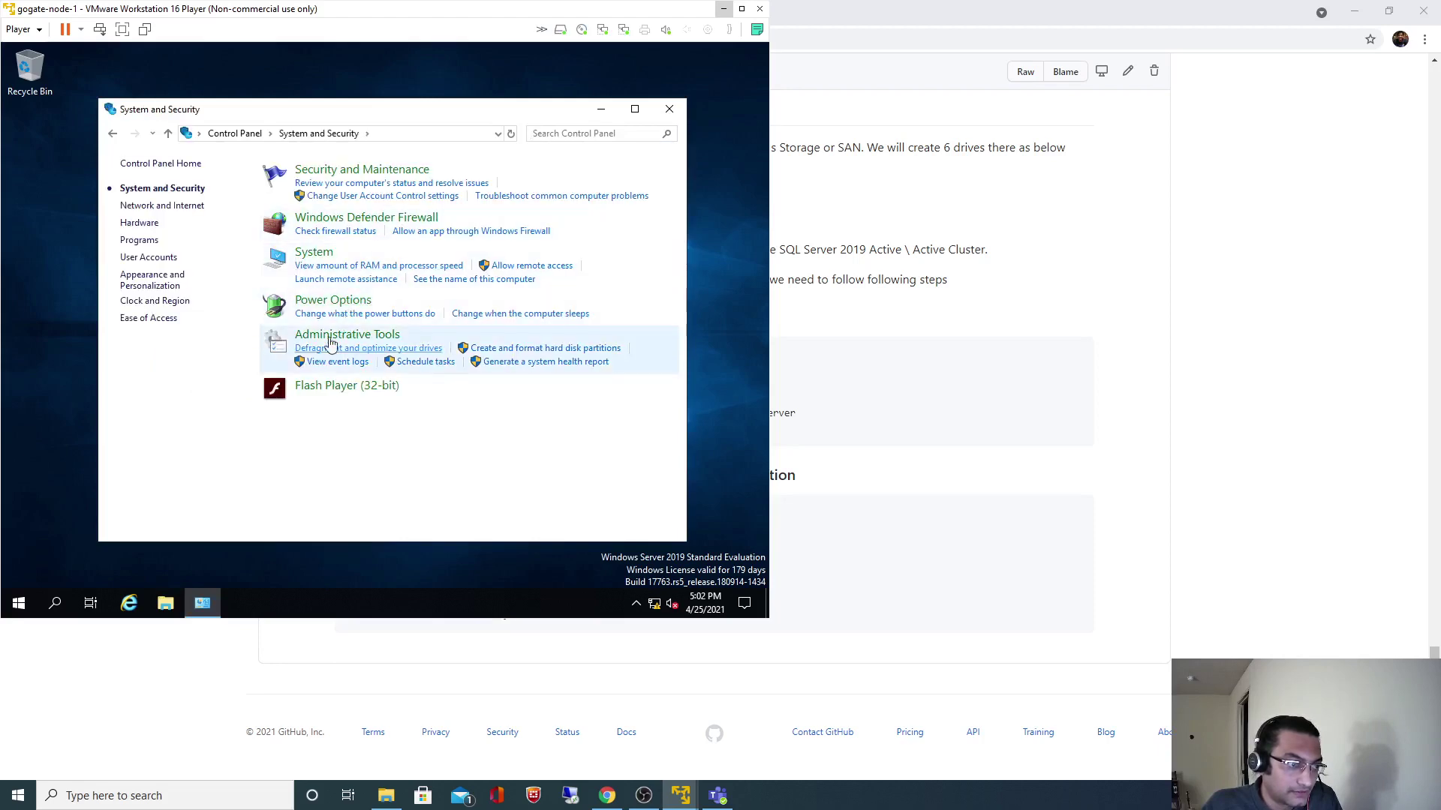
click(347, 219)
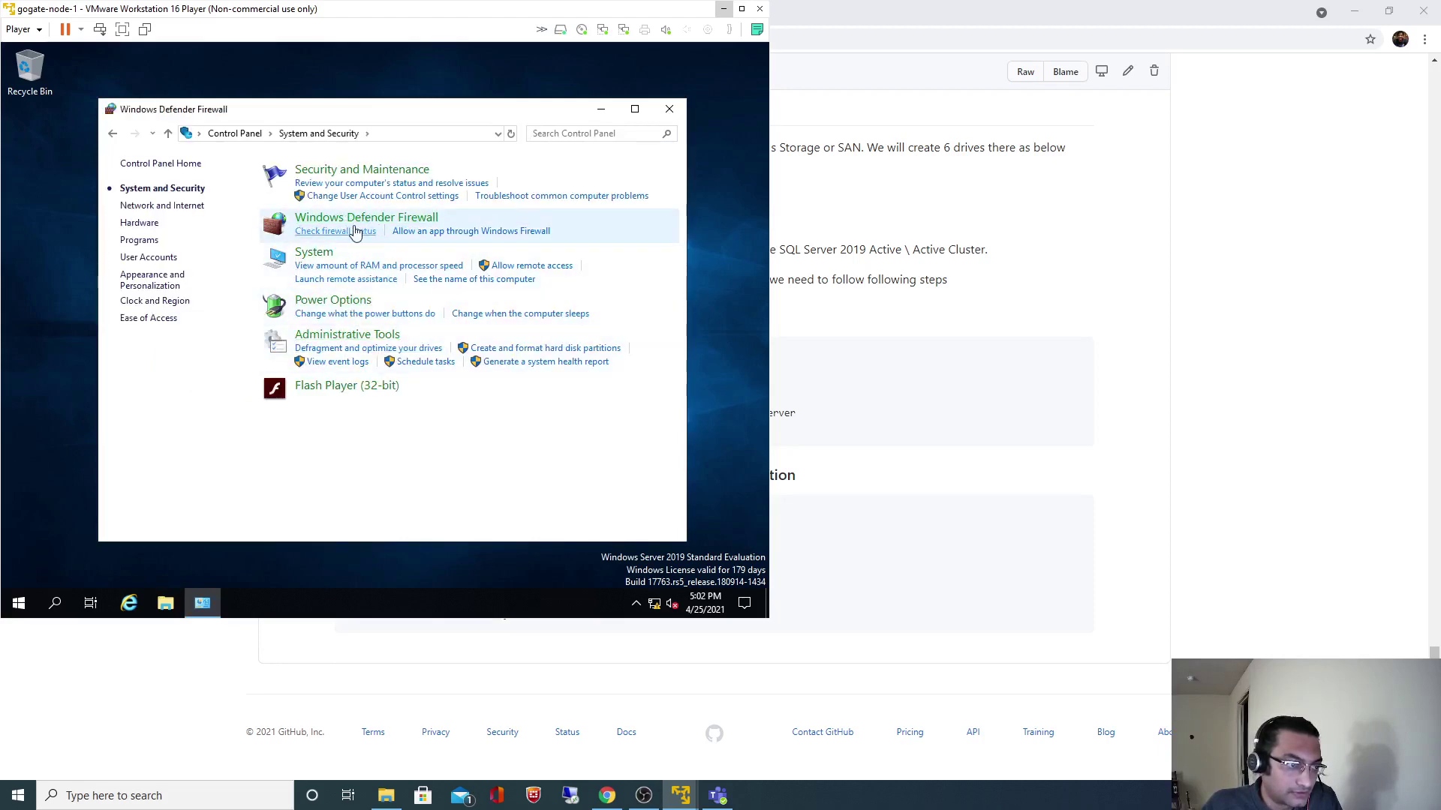
click(178, 257)
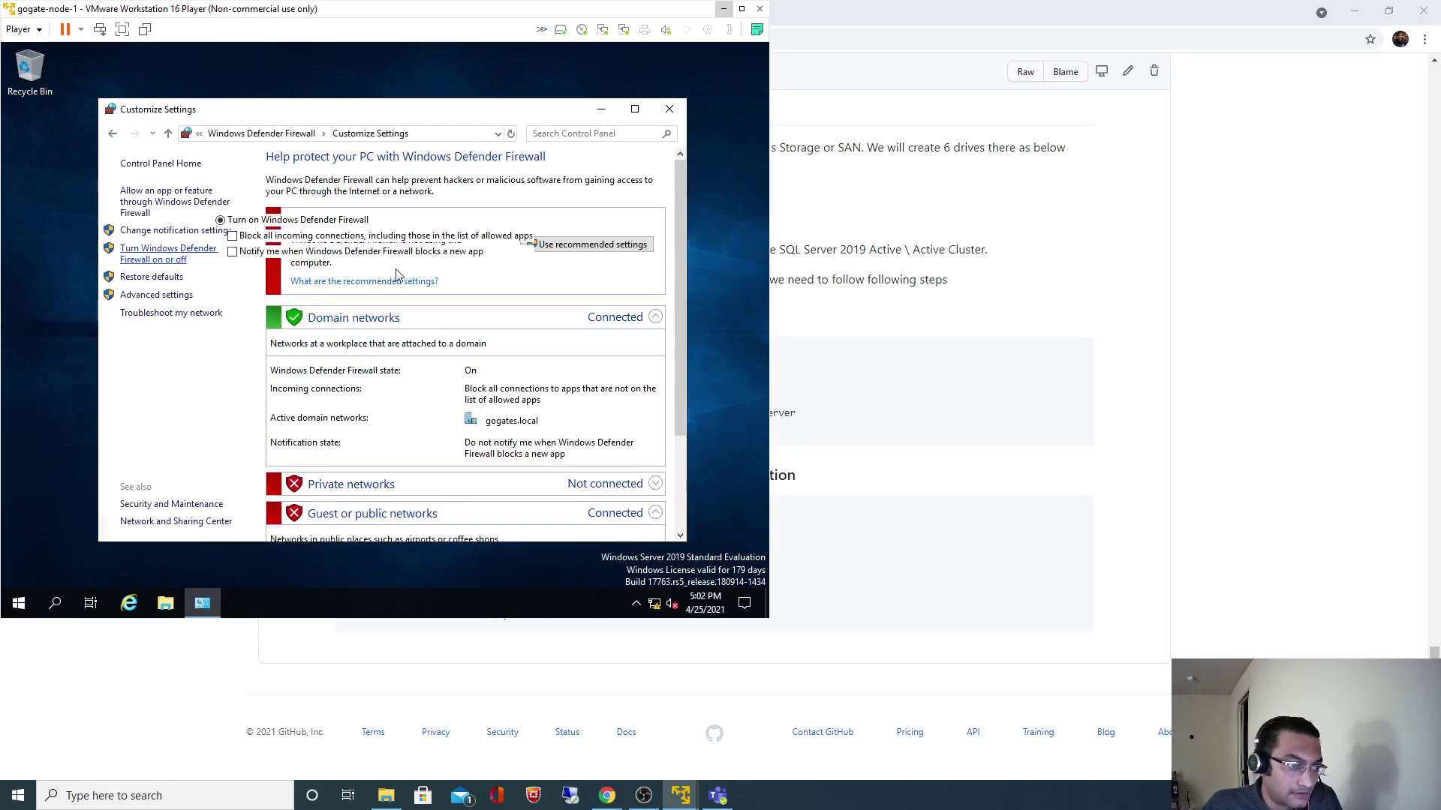
click(220, 272)
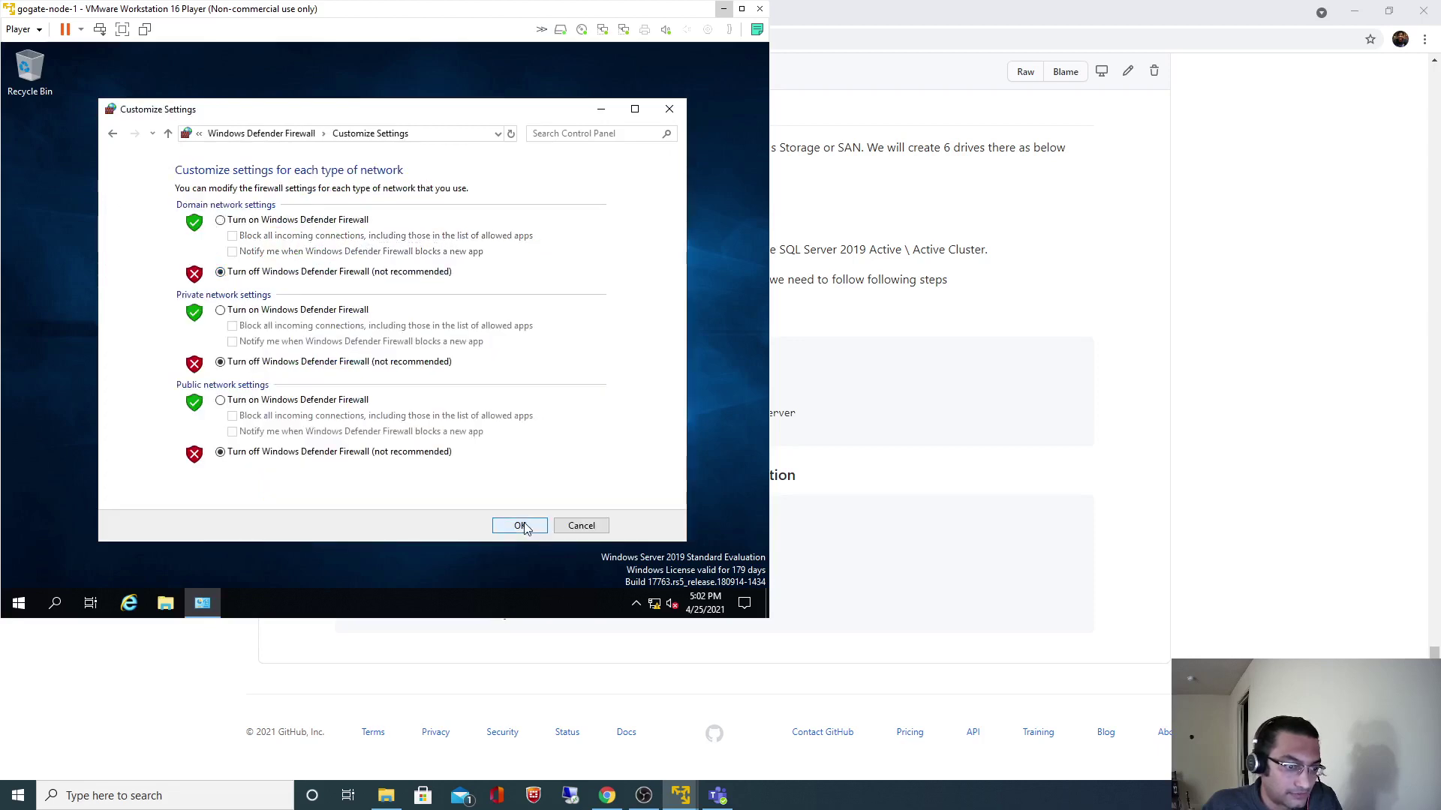
click(519, 526)
click(669, 109)
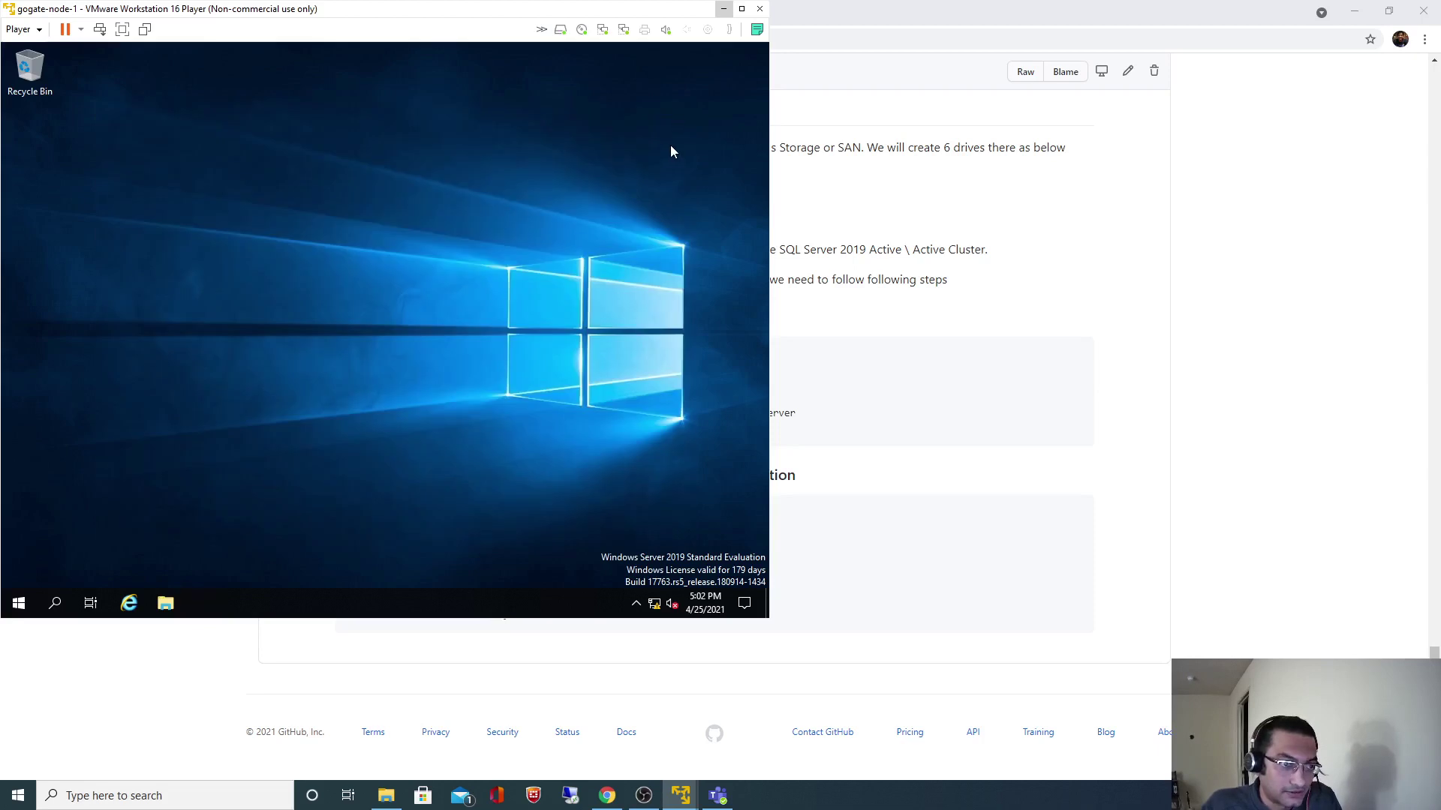
Switch back to the gogate-node-2 VM and close its Ethernet1 Properties and Status dialogs
click(724, 14)
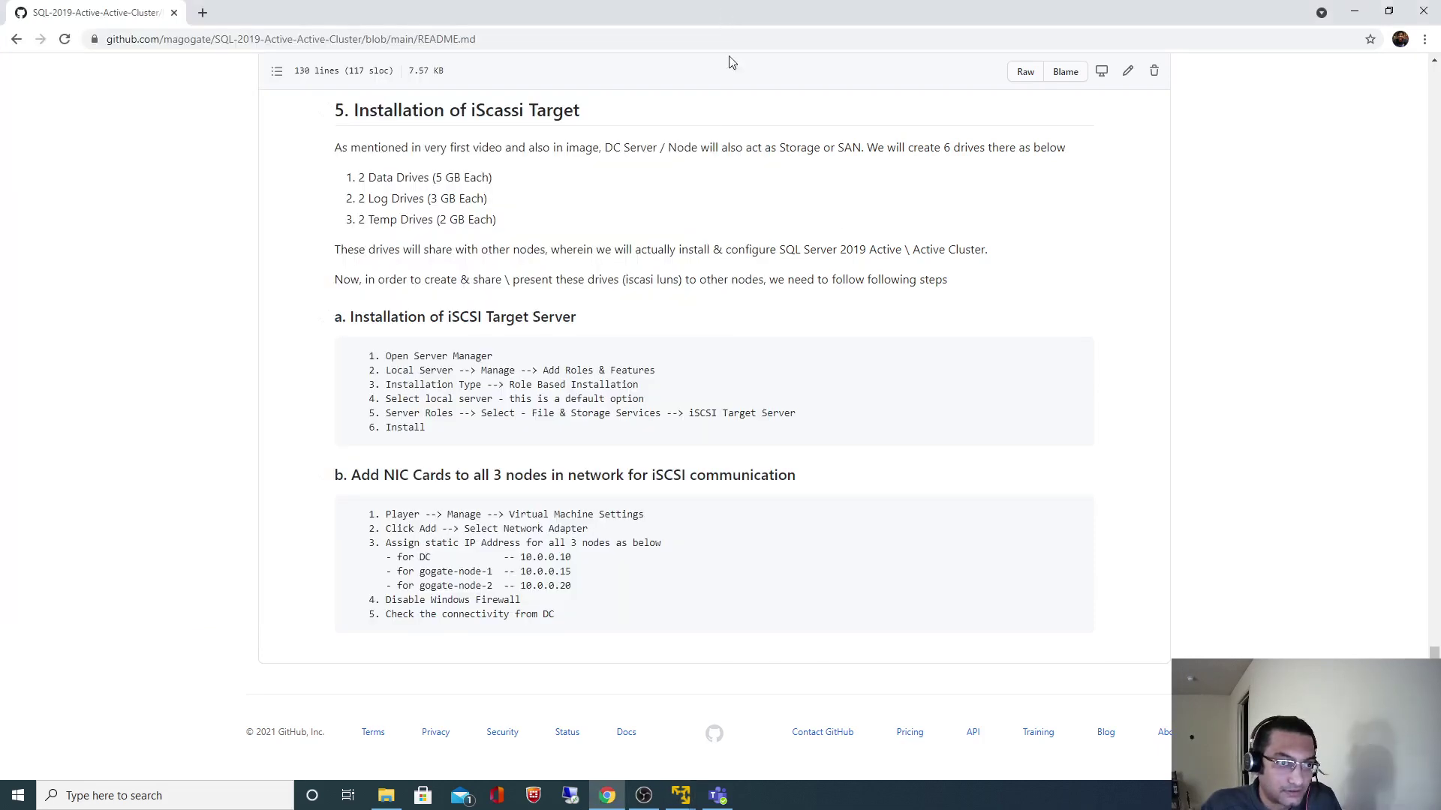
click(718, 795)
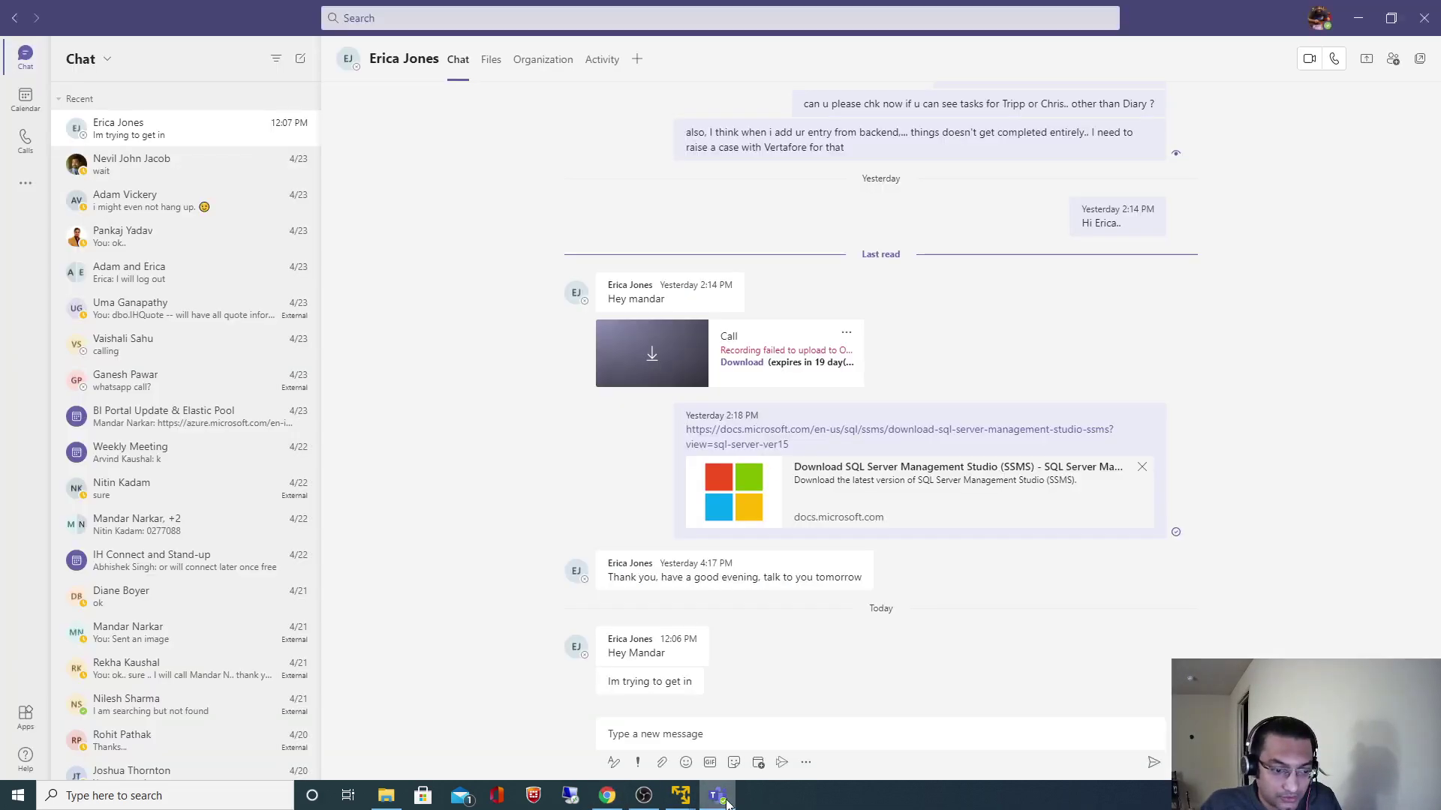
click(609, 795)
click(643, 796)
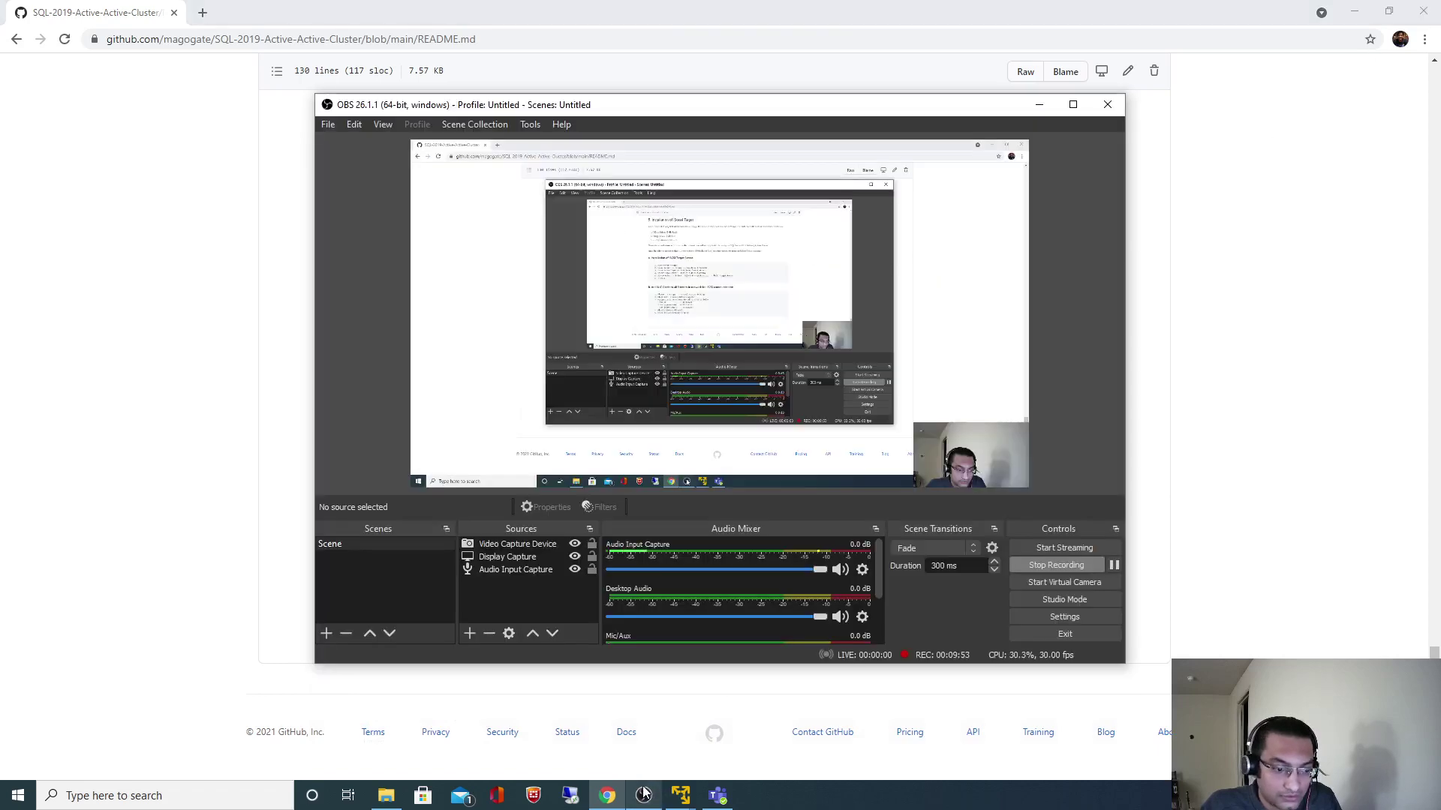
click(1141, 582)
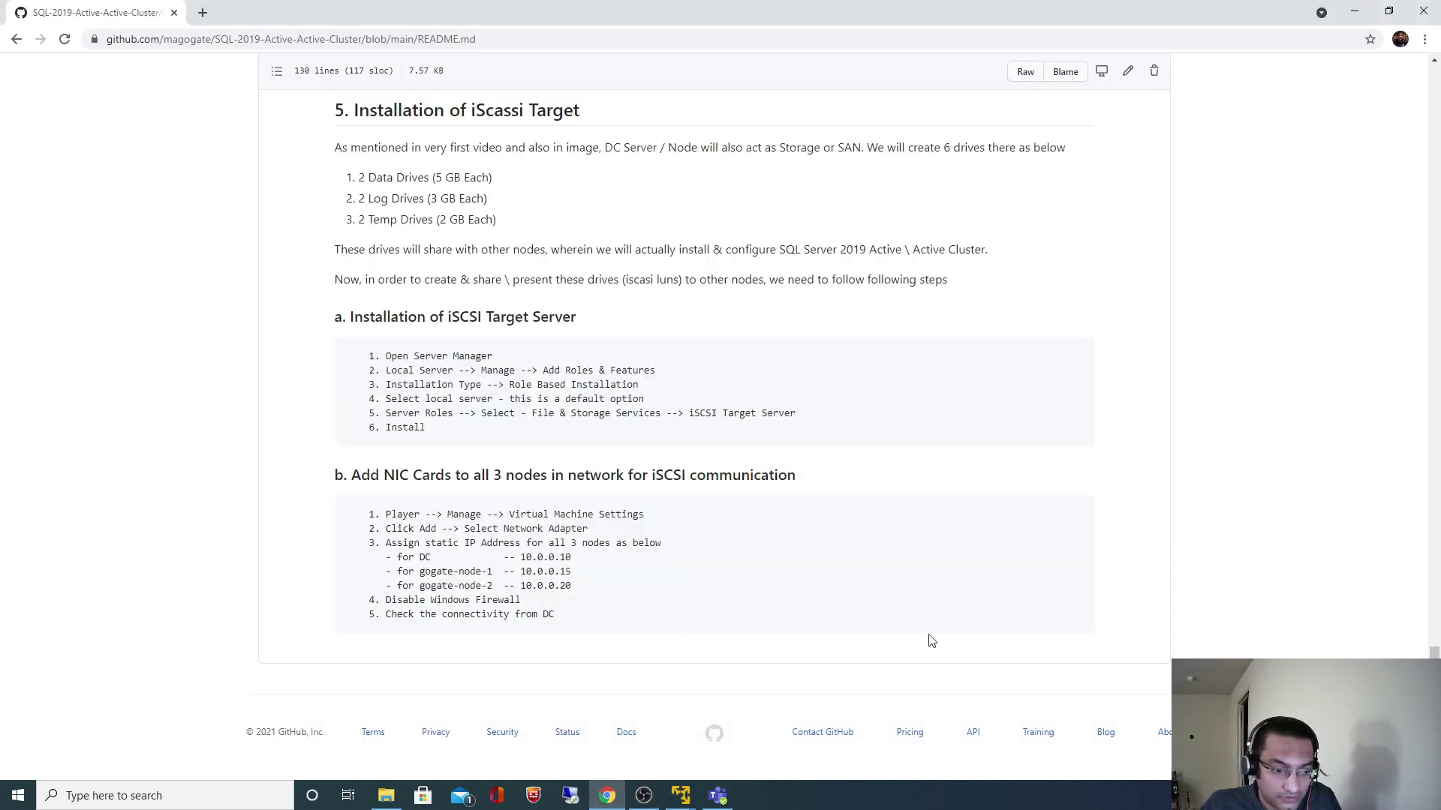
click(681, 795)
click(809, 698)
click(834, 592)
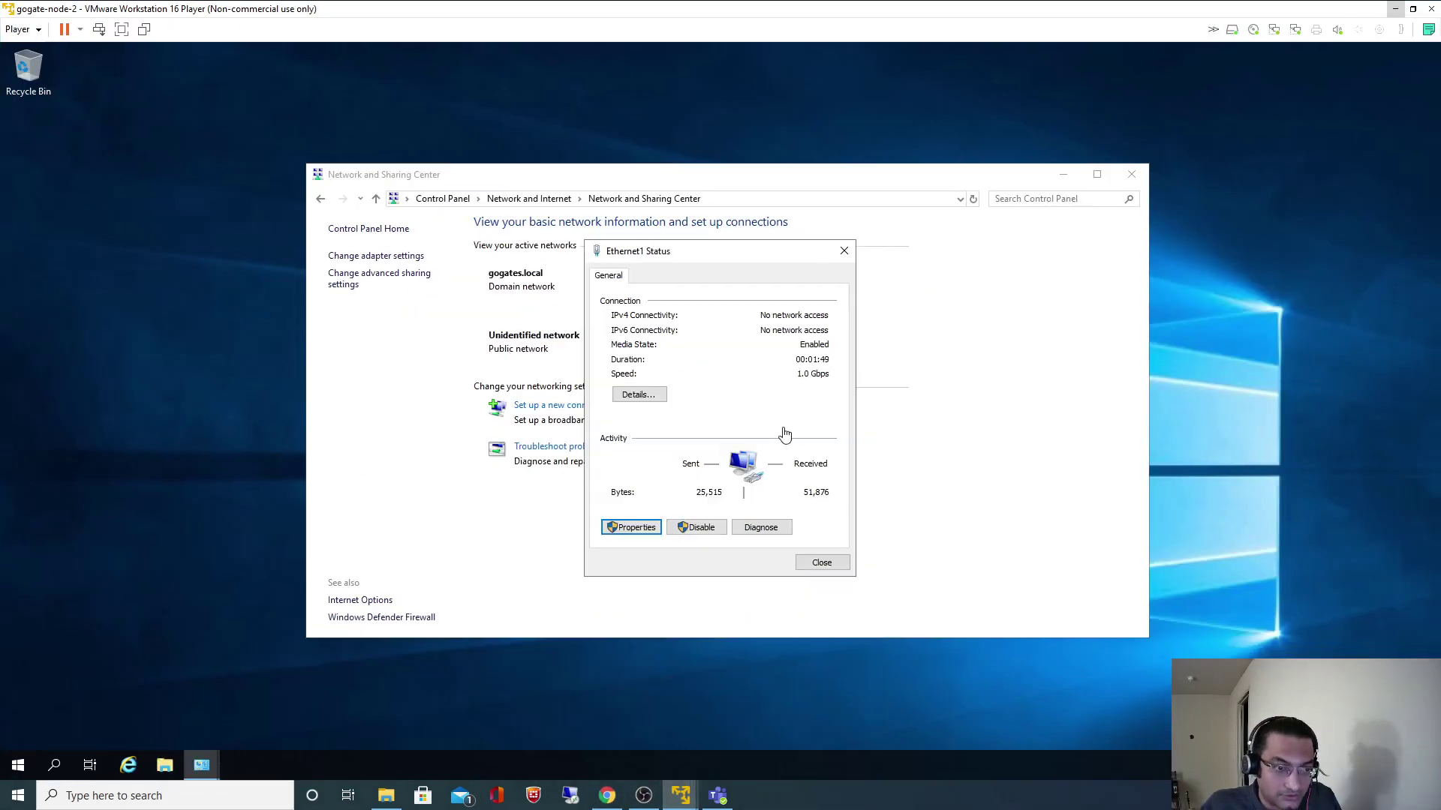
click(820, 565)
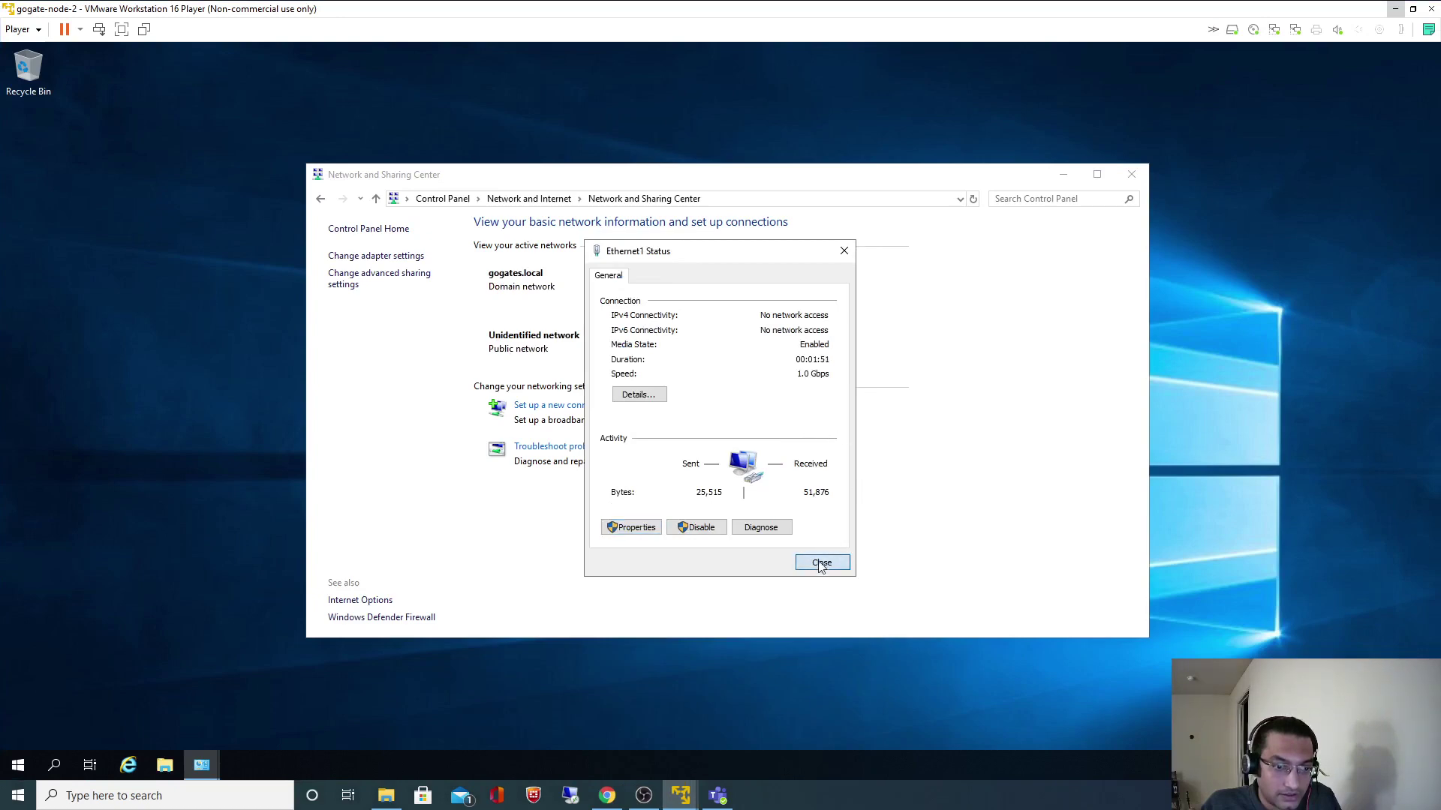
Turn off the domain-network firewall on gogate-node-2, close the window, and minimise the VM
click(442, 199)
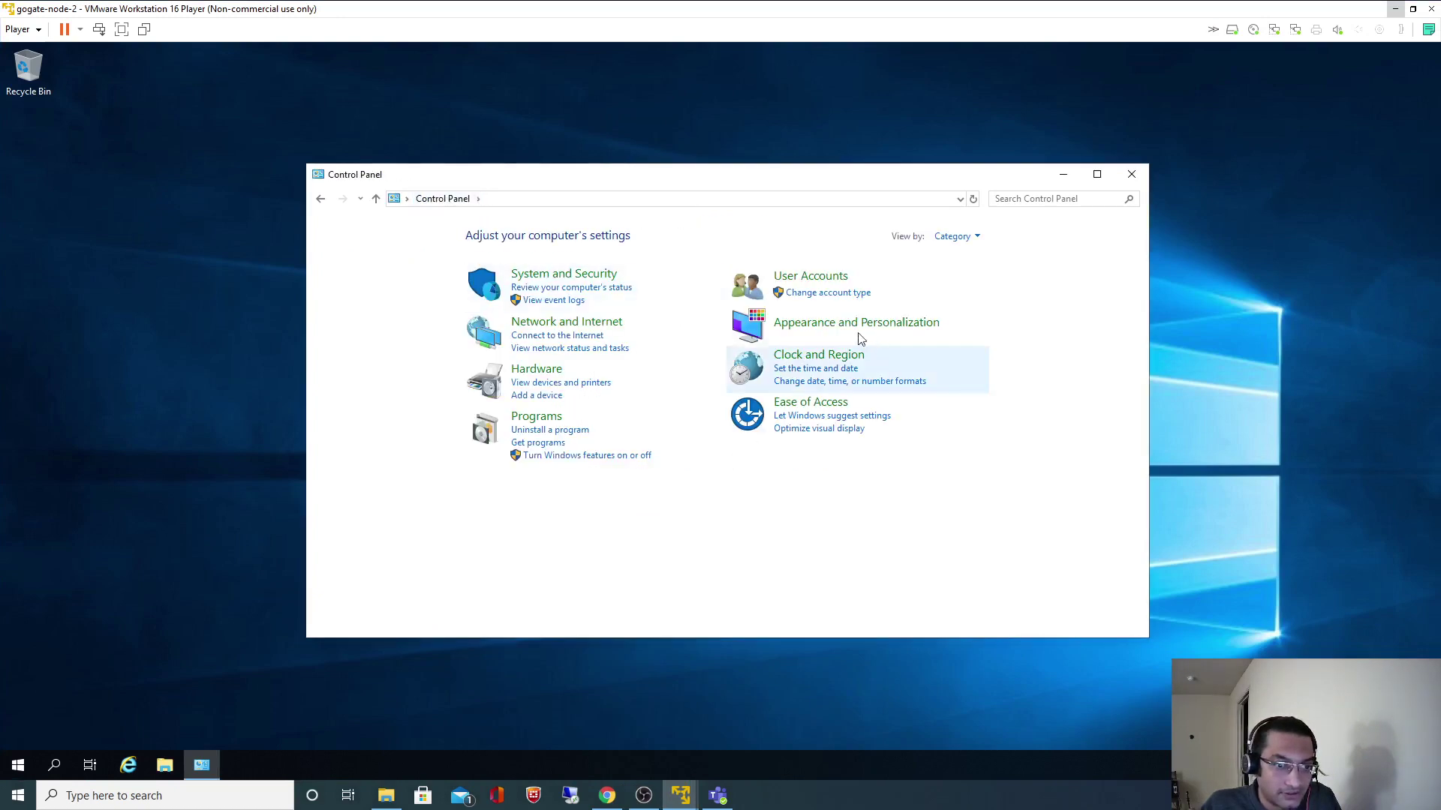
click(572, 279)
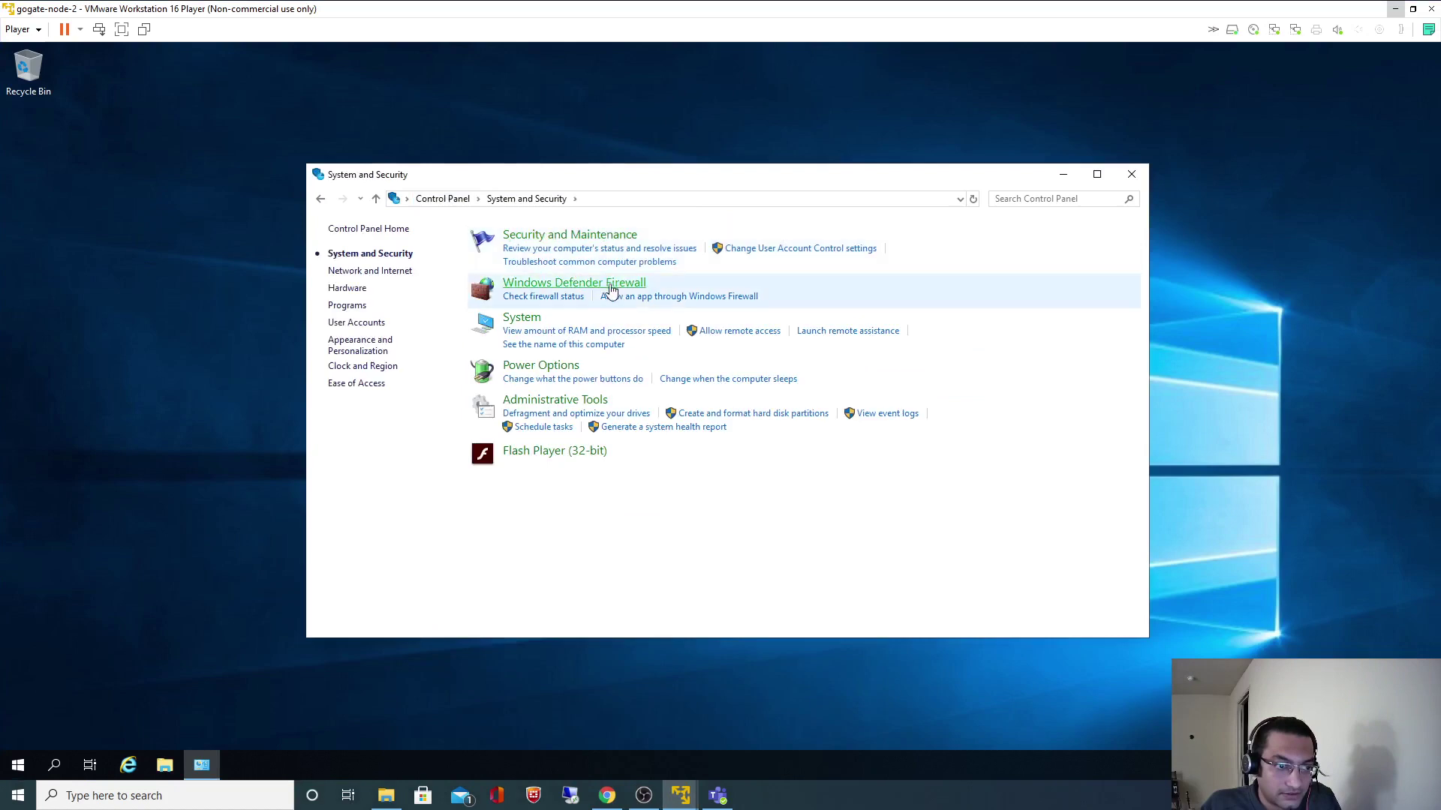
click(580, 296)
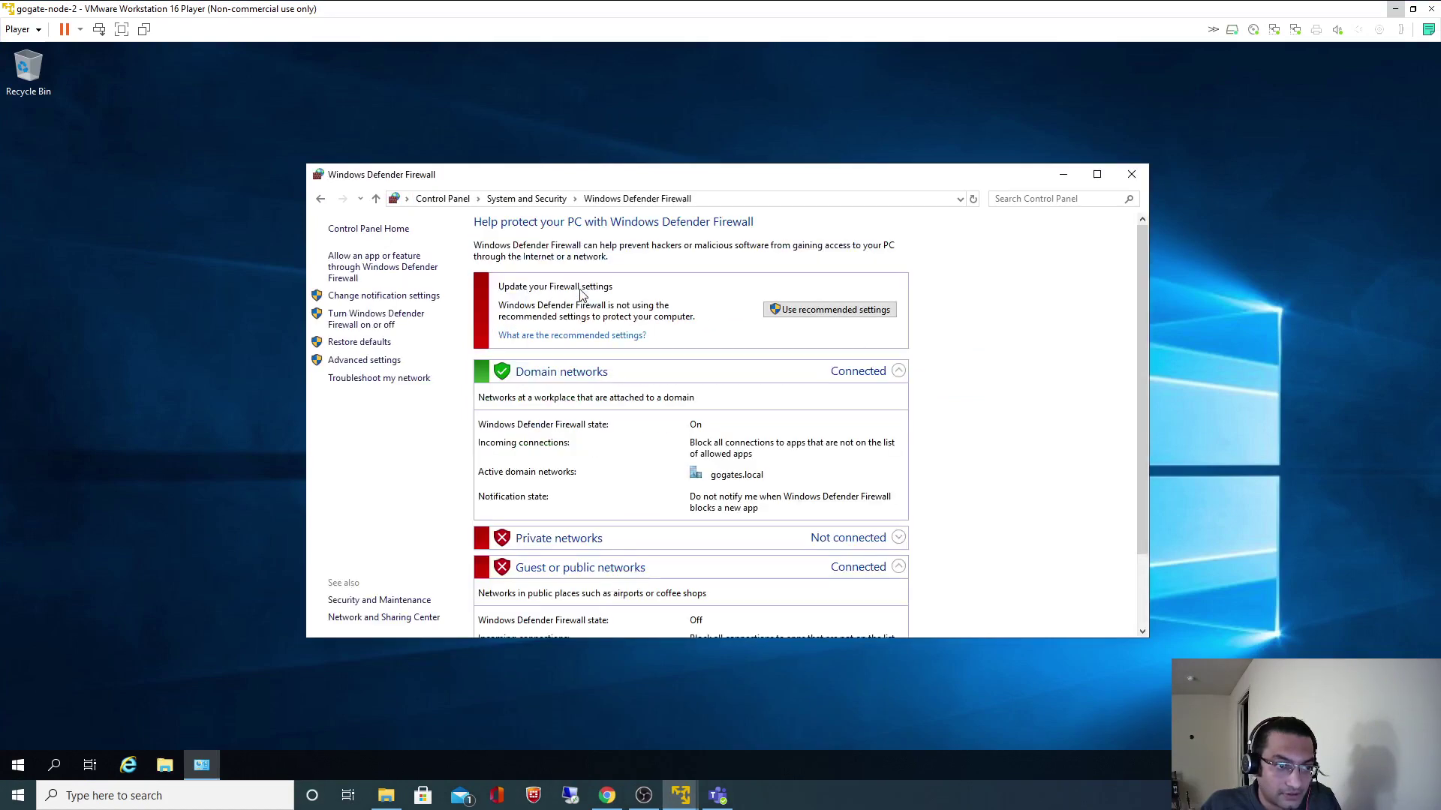
click(375, 319)
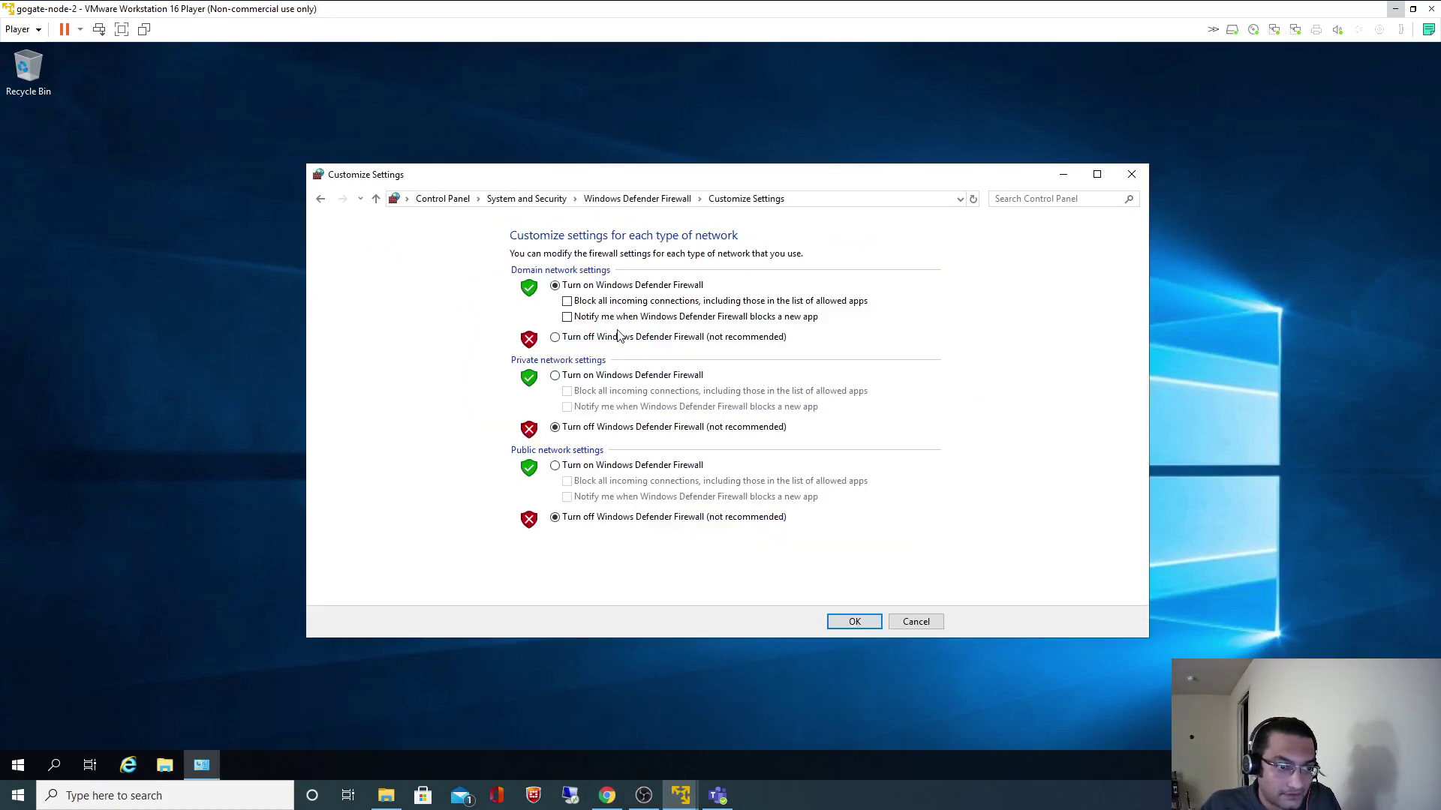
click(559, 341)
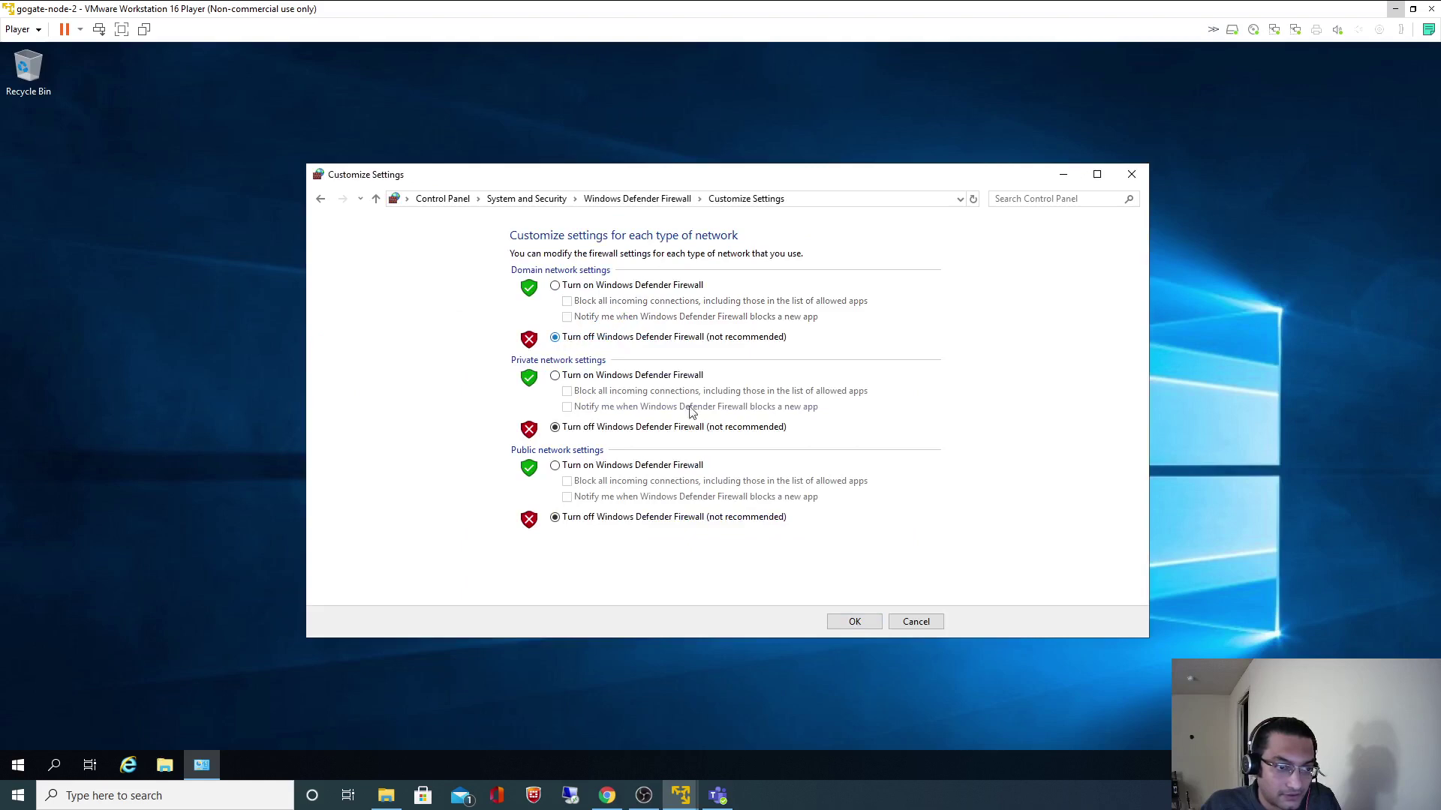
click(854, 621)
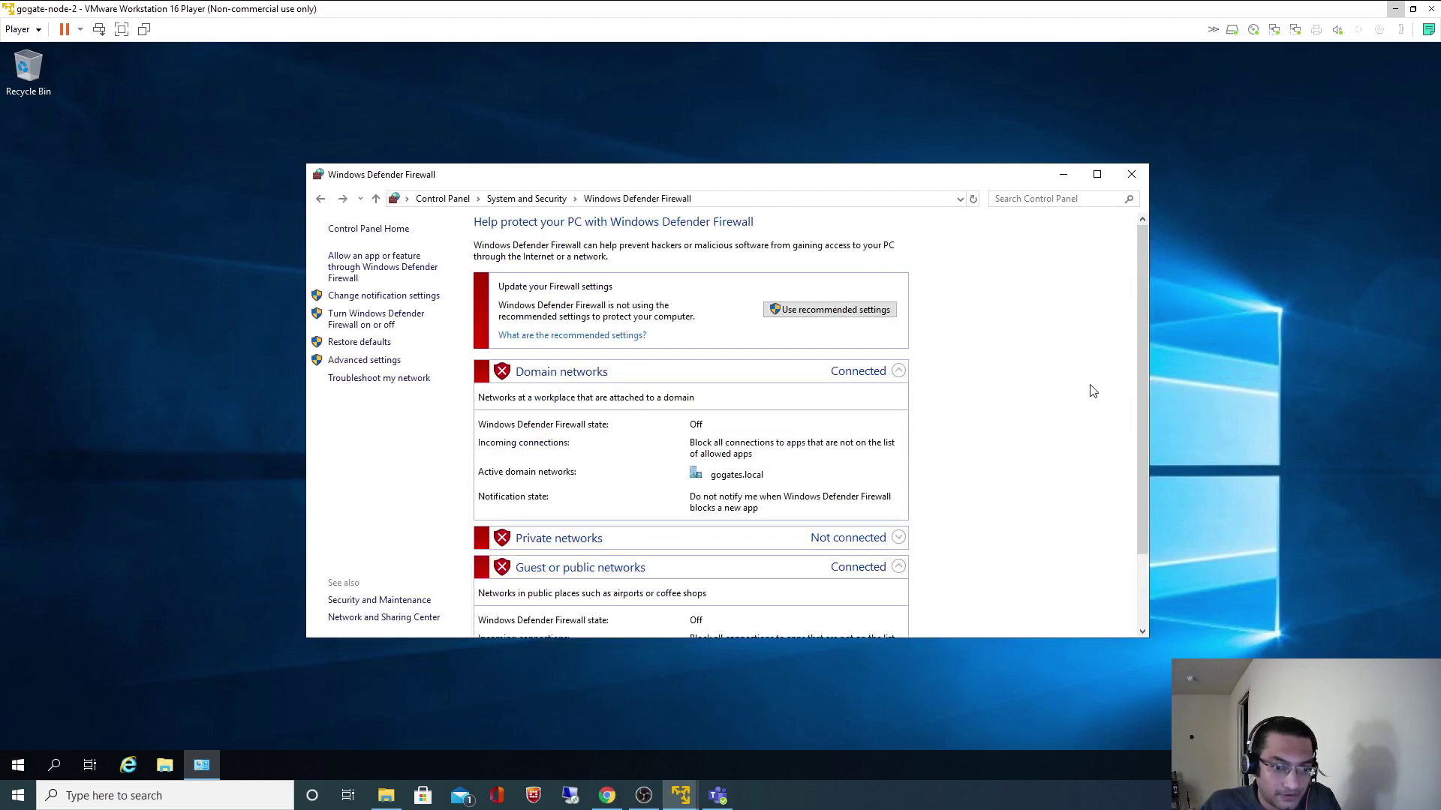
click(1133, 175)
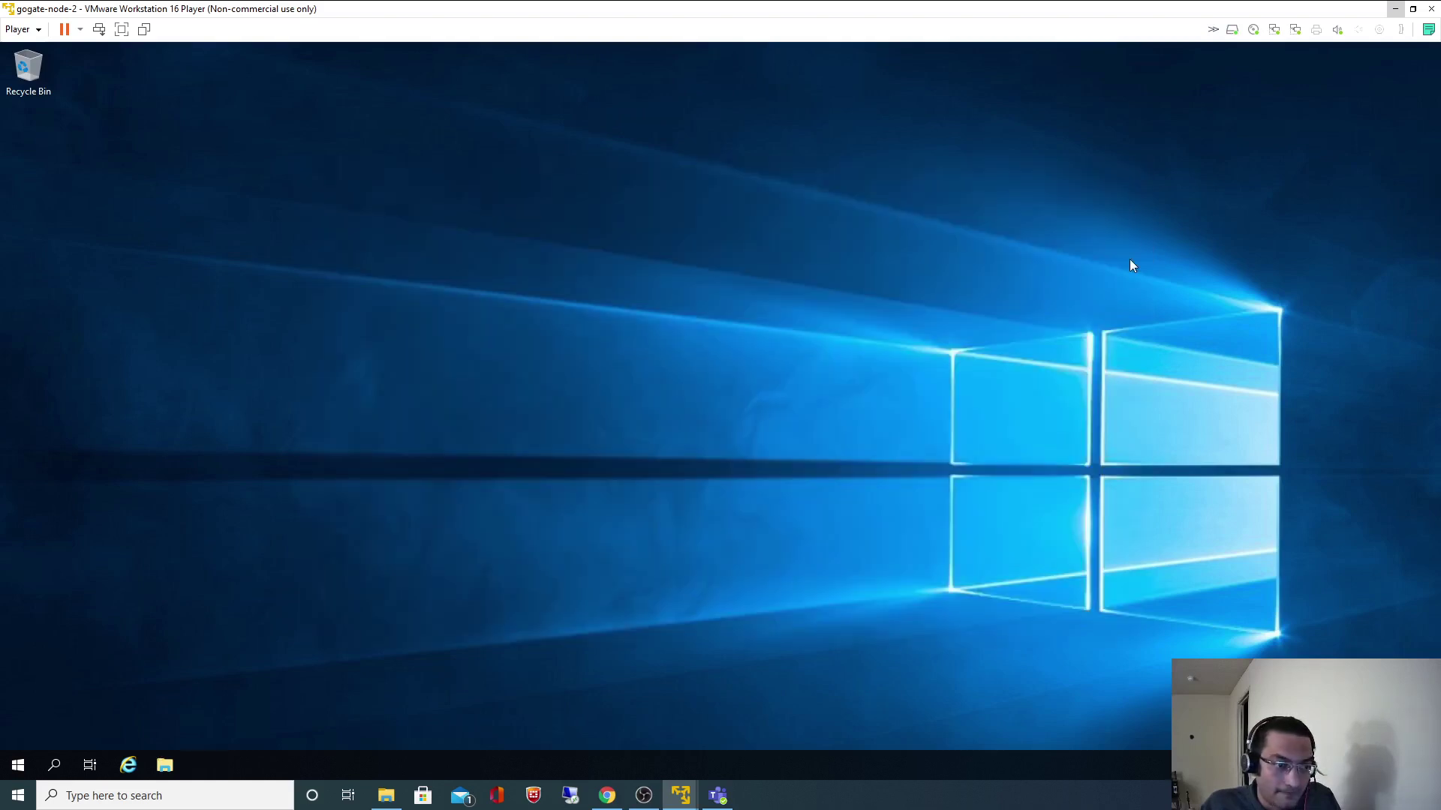
click(1396, 12)
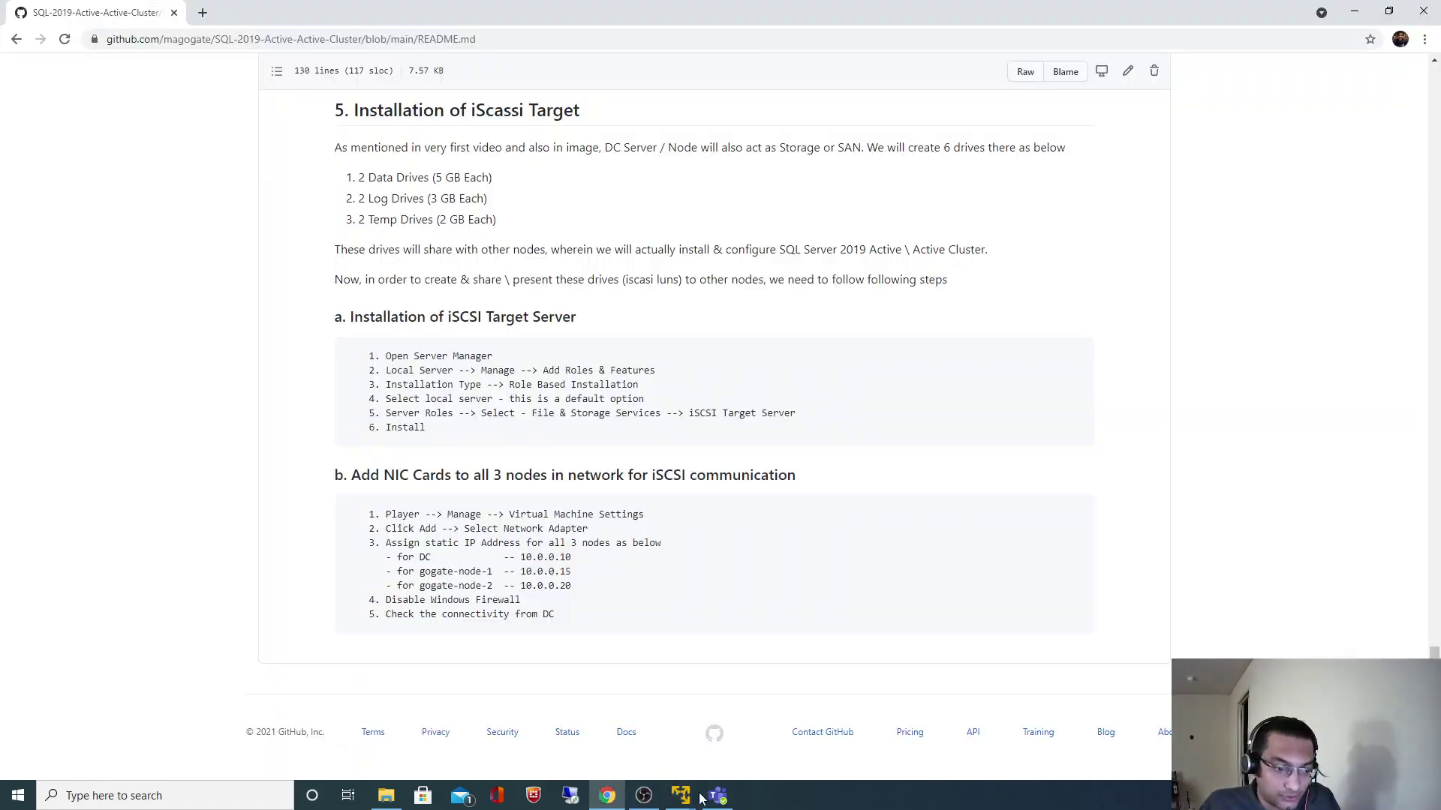
Restore the Domain Controller VM window and open Control Panel through search
mouse_move(700, 797)
click(563, 709)
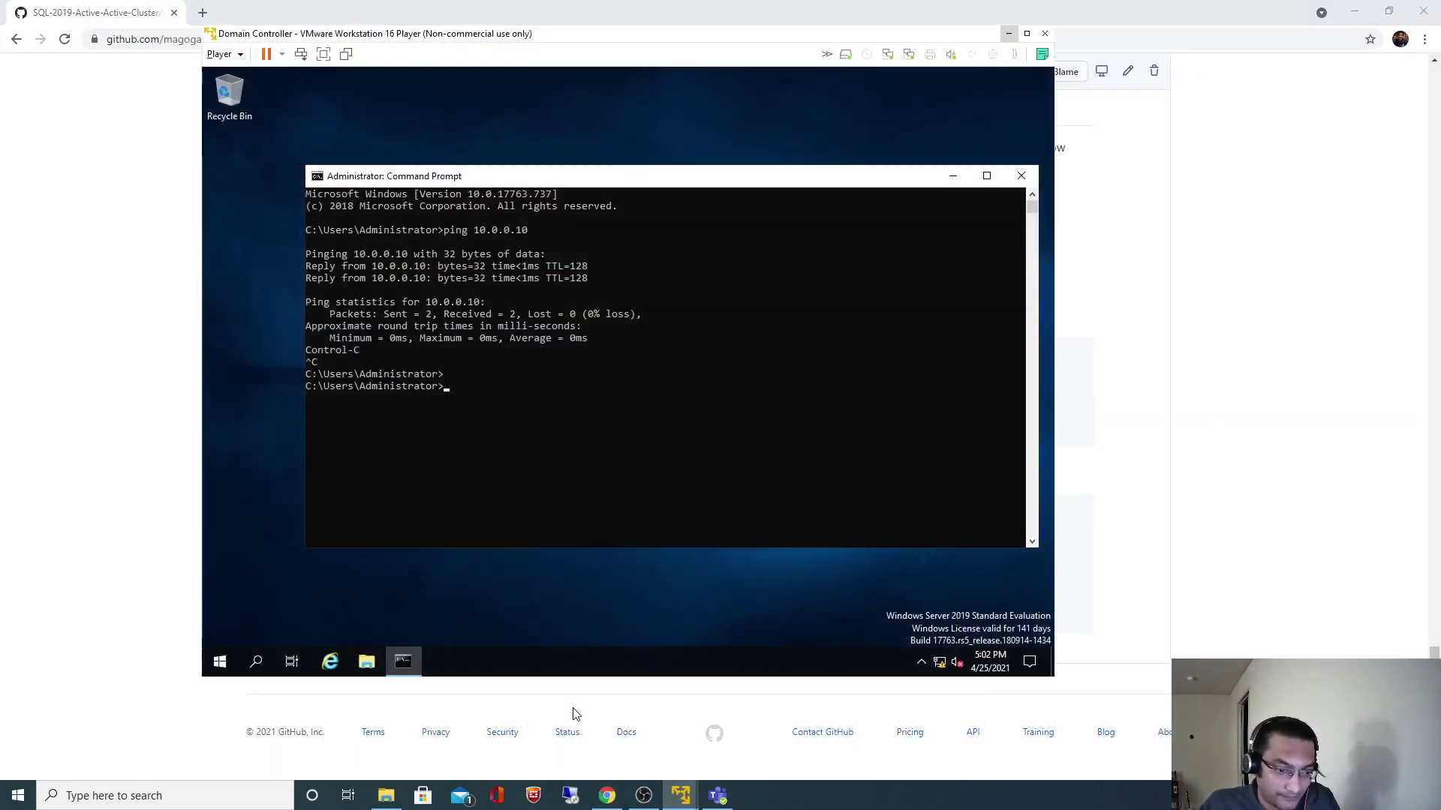
click(535, 422)
click(367, 662)
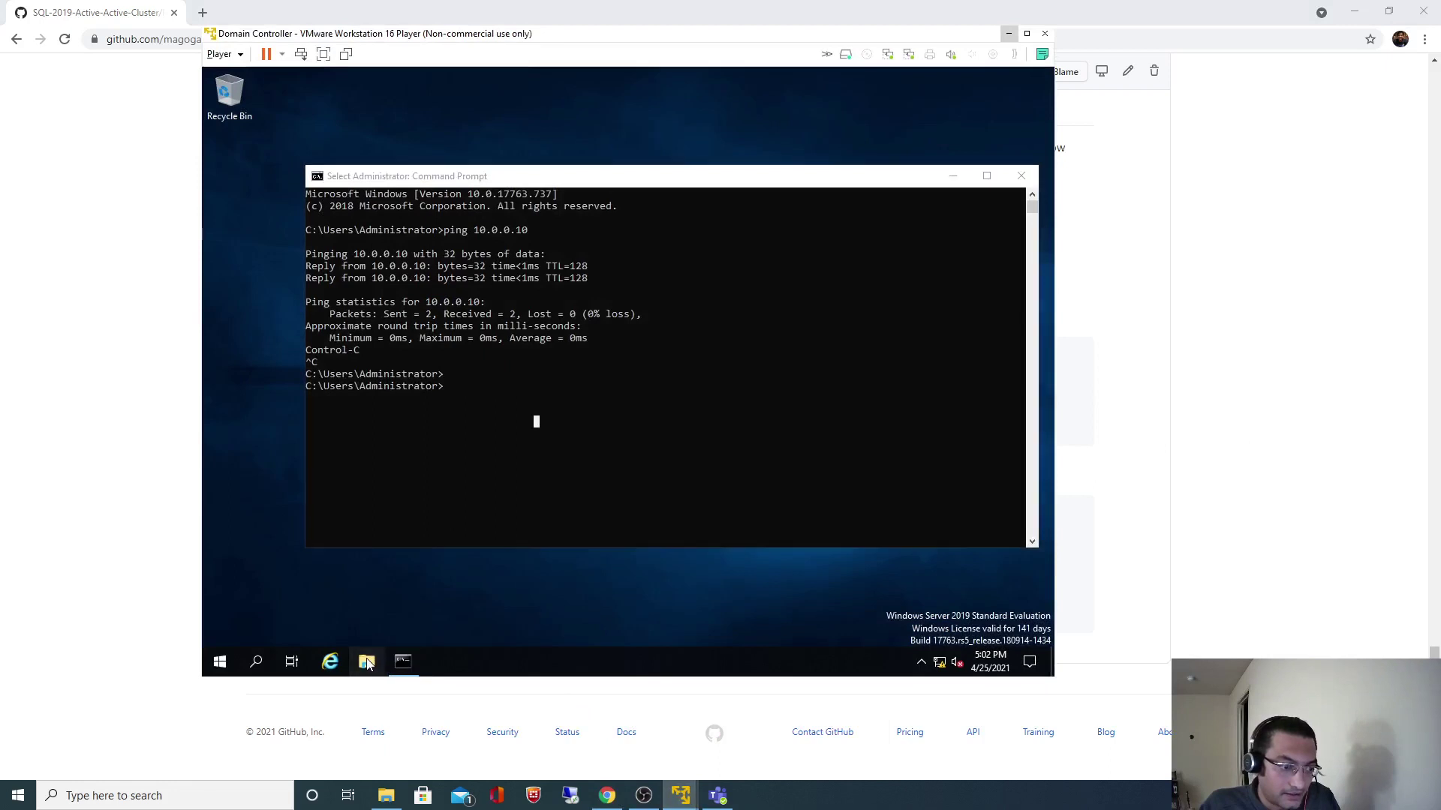
click(913, 154)
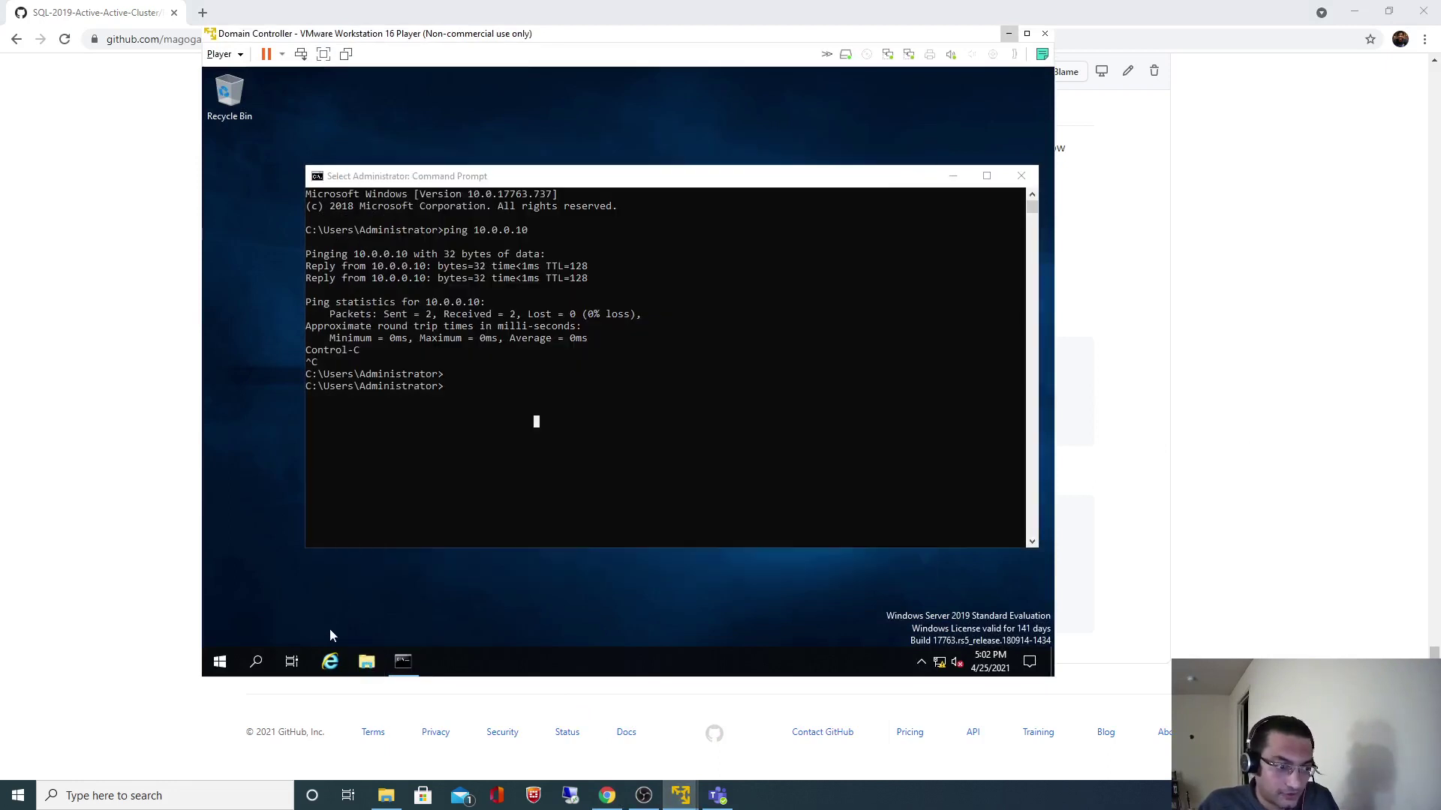
click(257, 663)
text(Con)
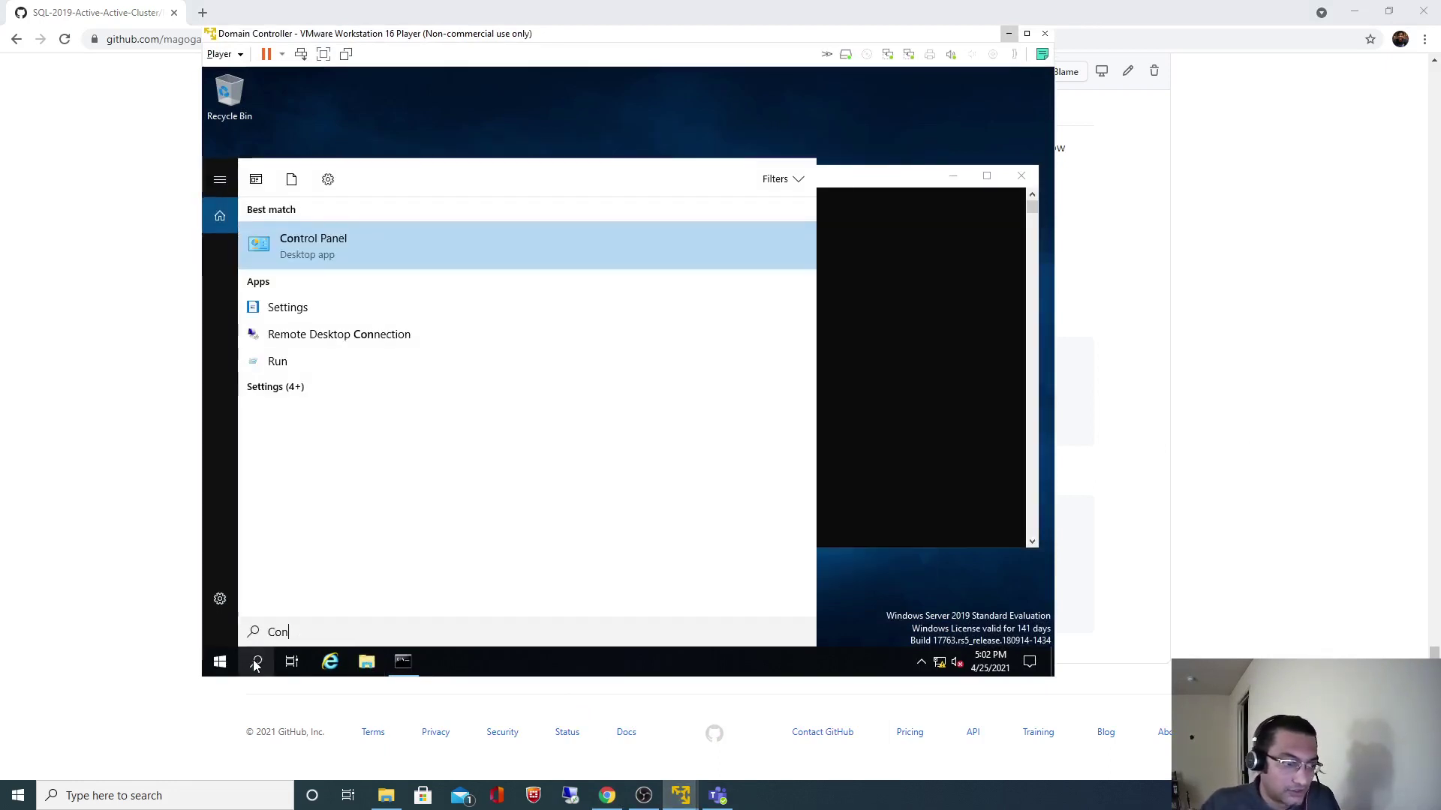
click(348, 238)
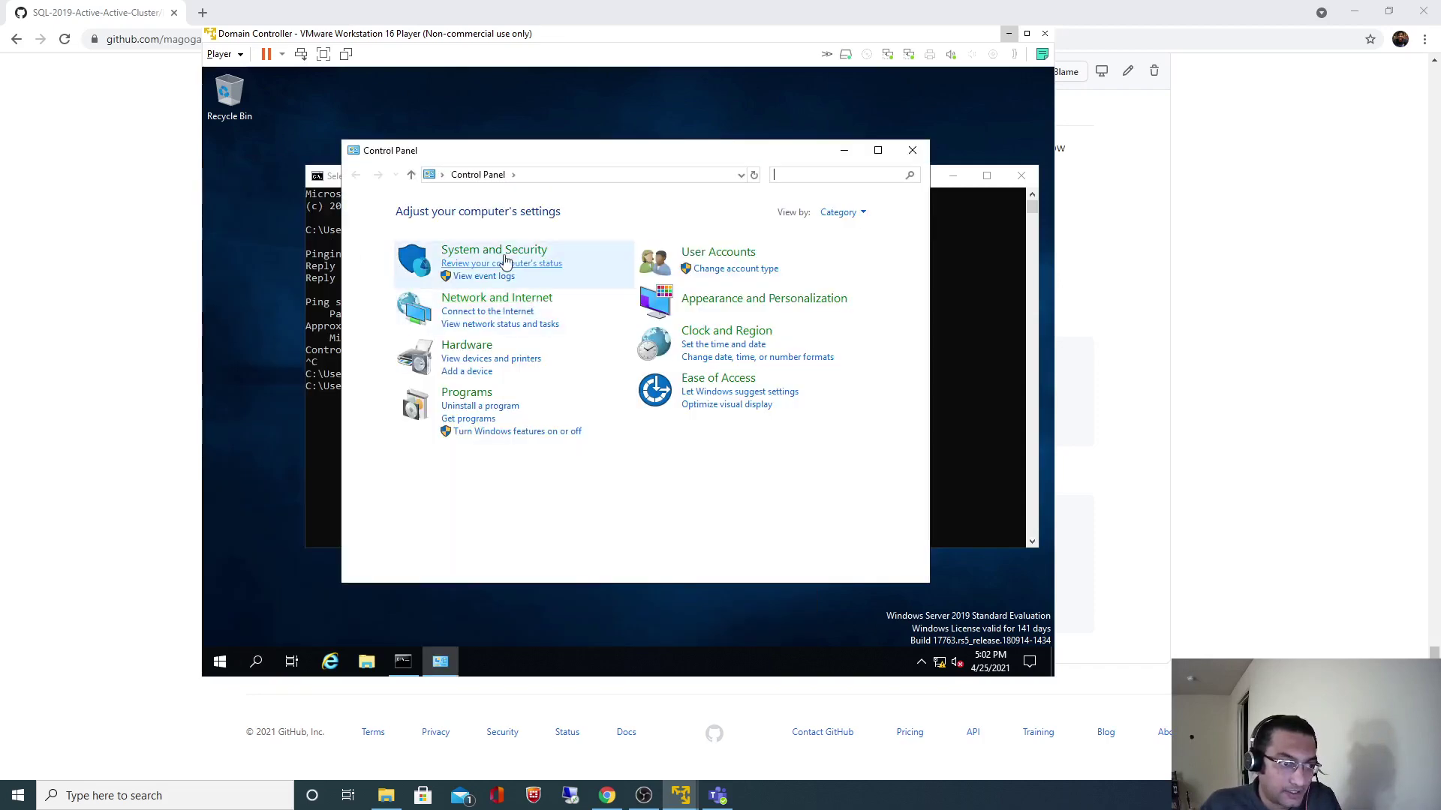
Turn off Windows Defender Firewall for domain networks, apply it, and close the window
click(495, 252)
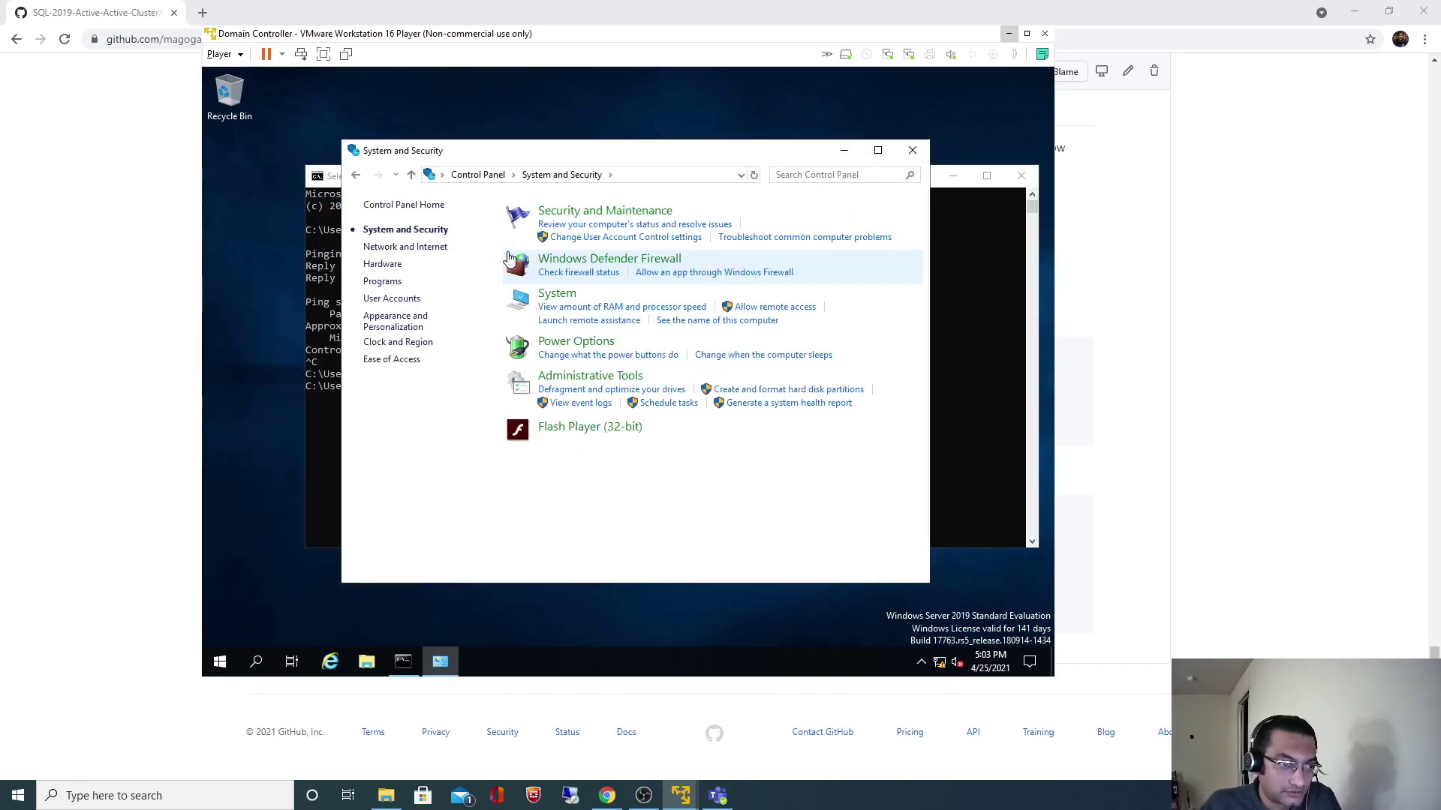
click(609, 262)
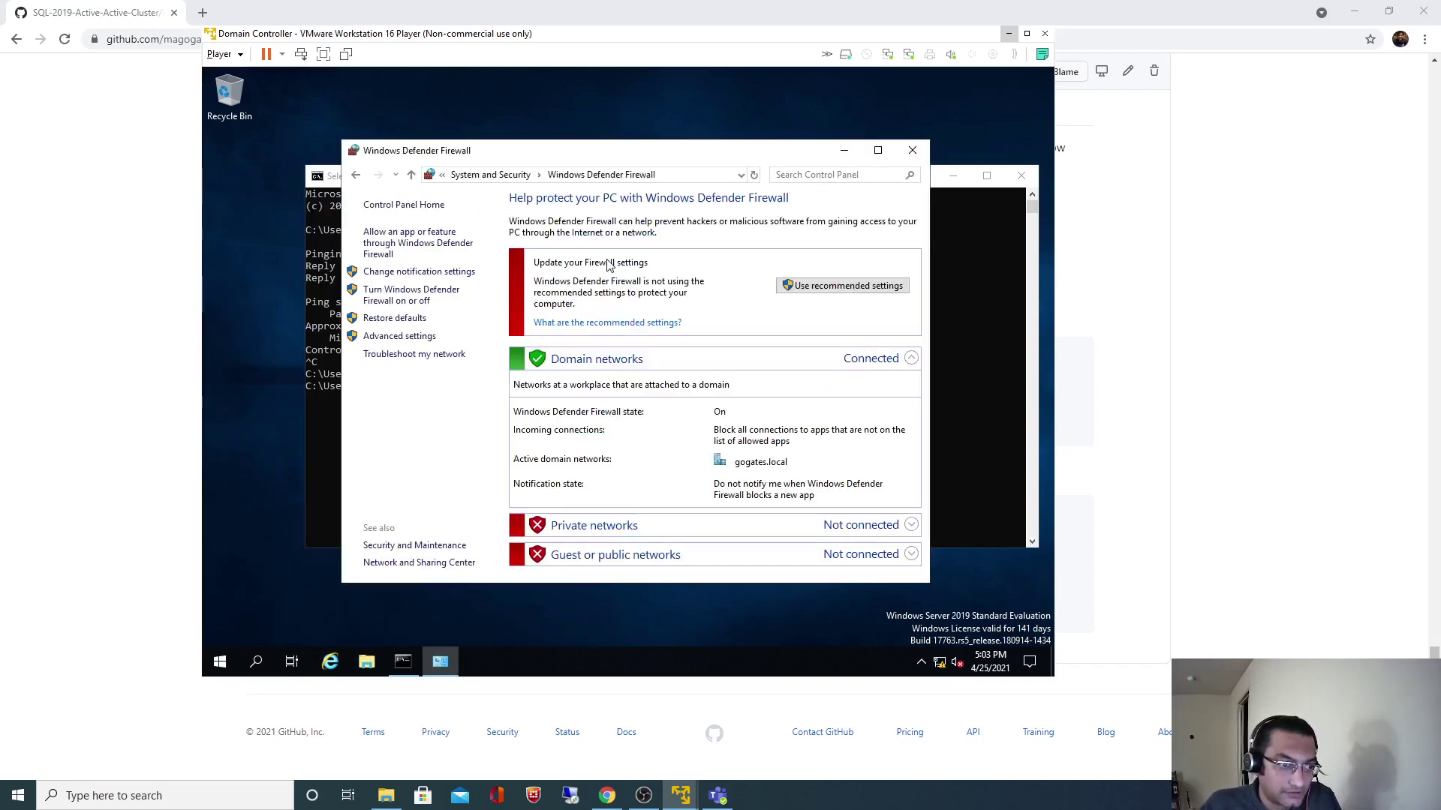
click(411, 296)
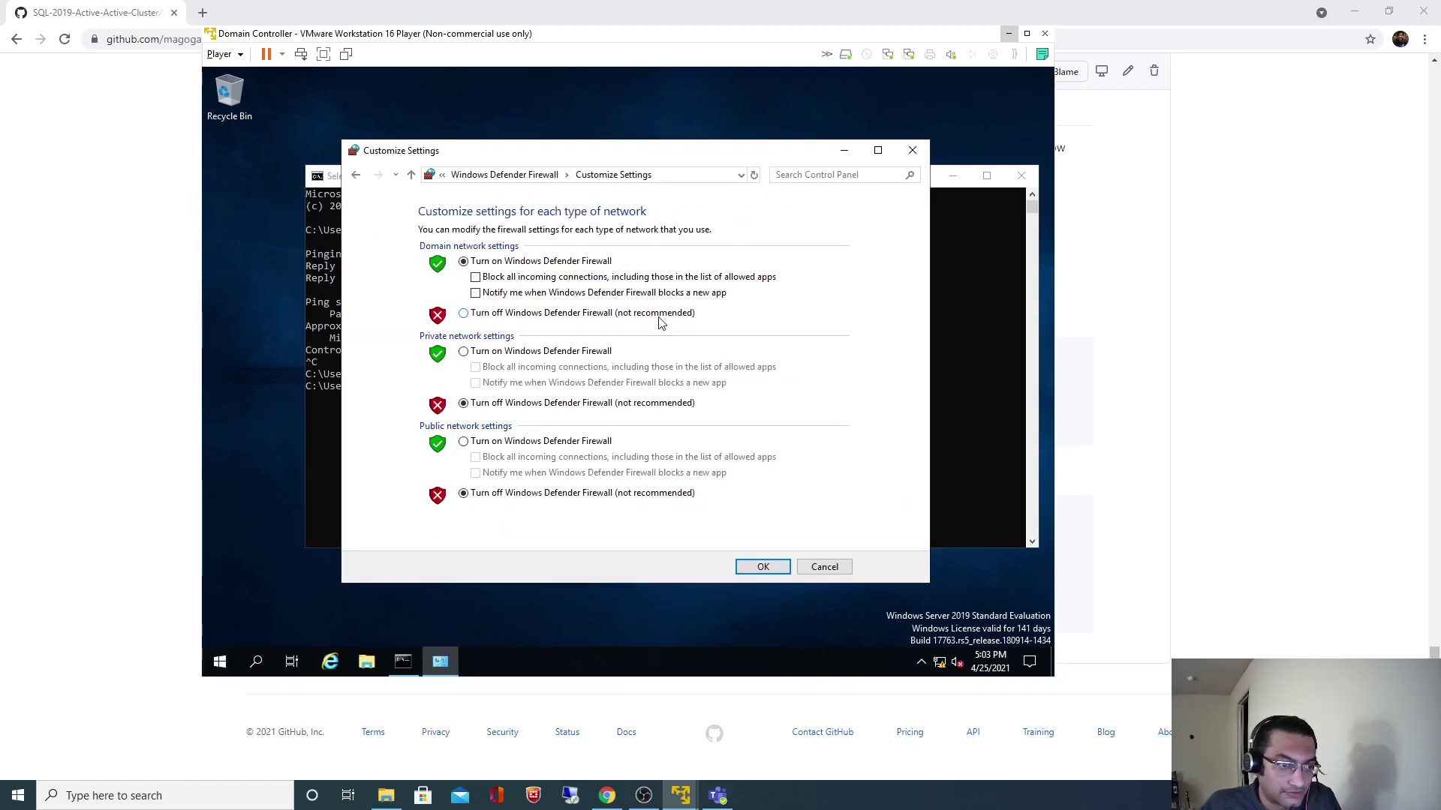
click(464, 314)
click(762, 567)
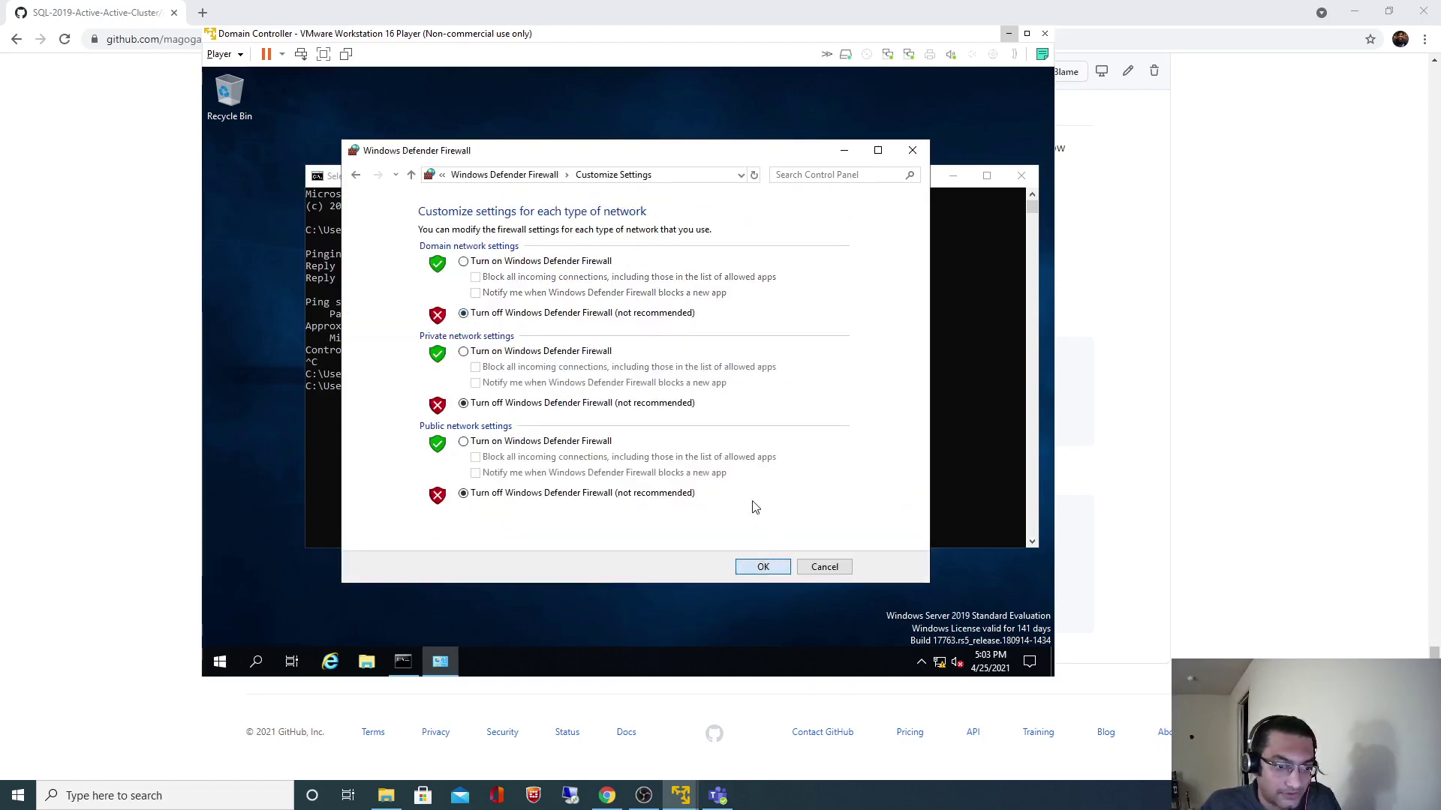
click(912, 151)
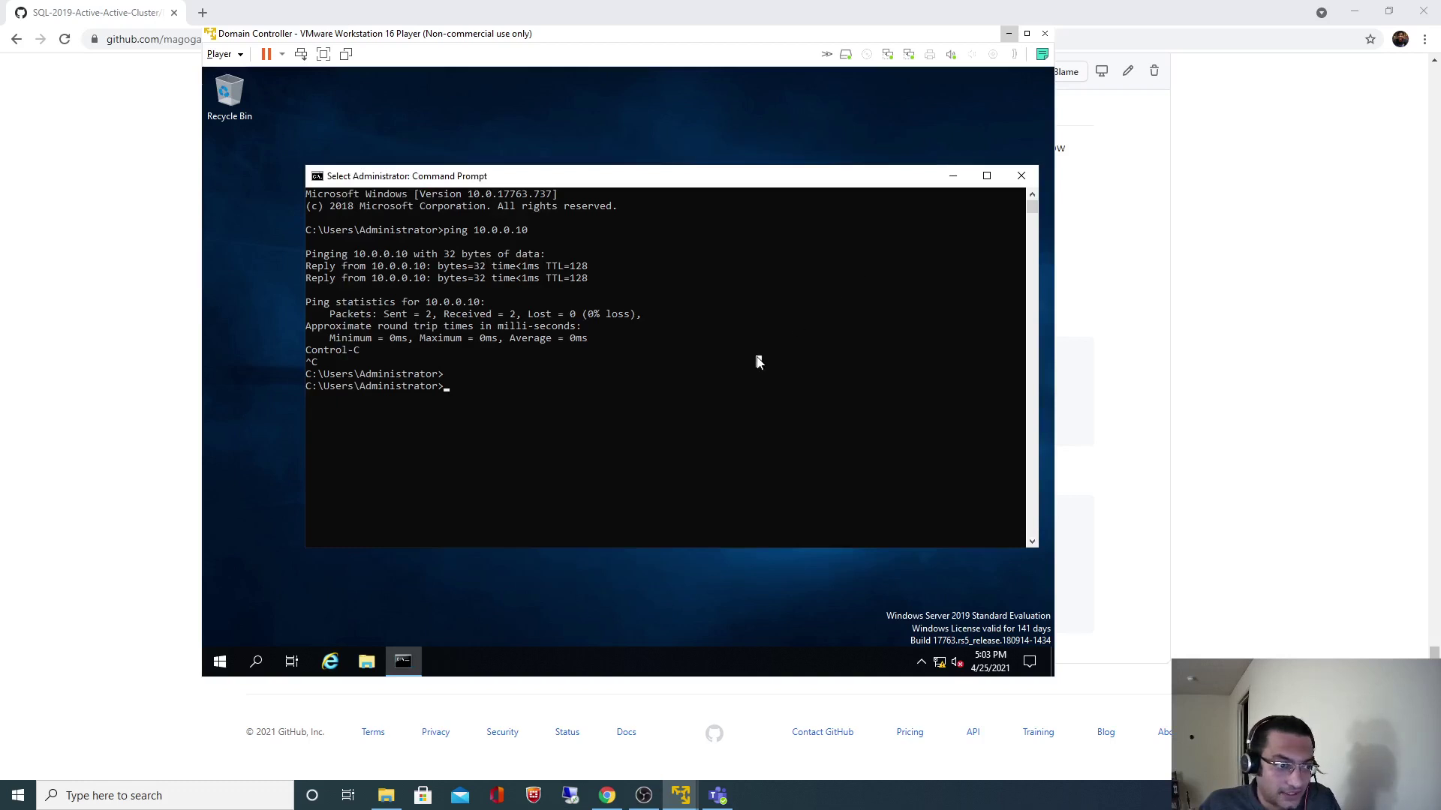
Ping 10.0.0.15 and then 10.0.0.20 from the DC command prompt, stopping each with Ctrl+C
key(Up)
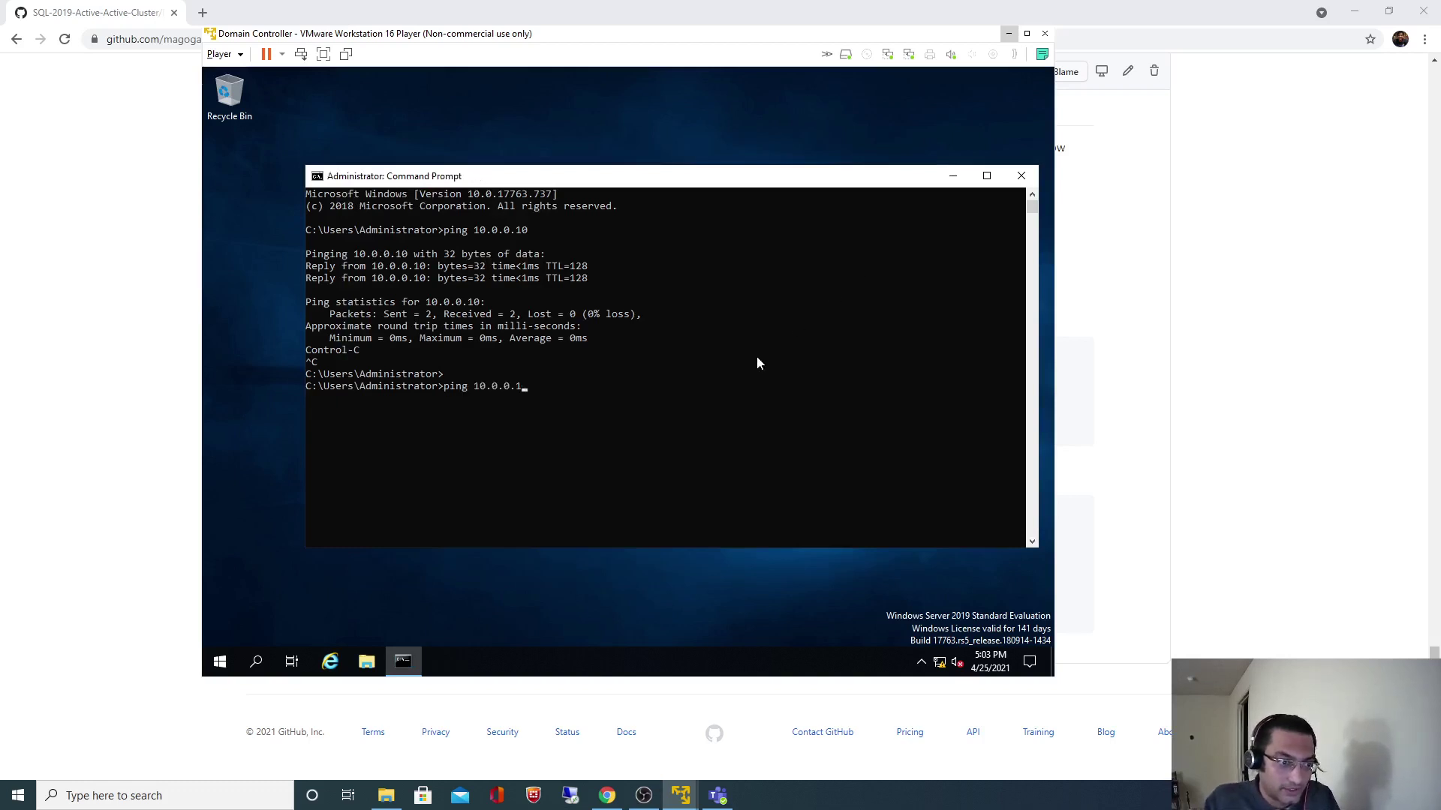
text(5)
key(Return)
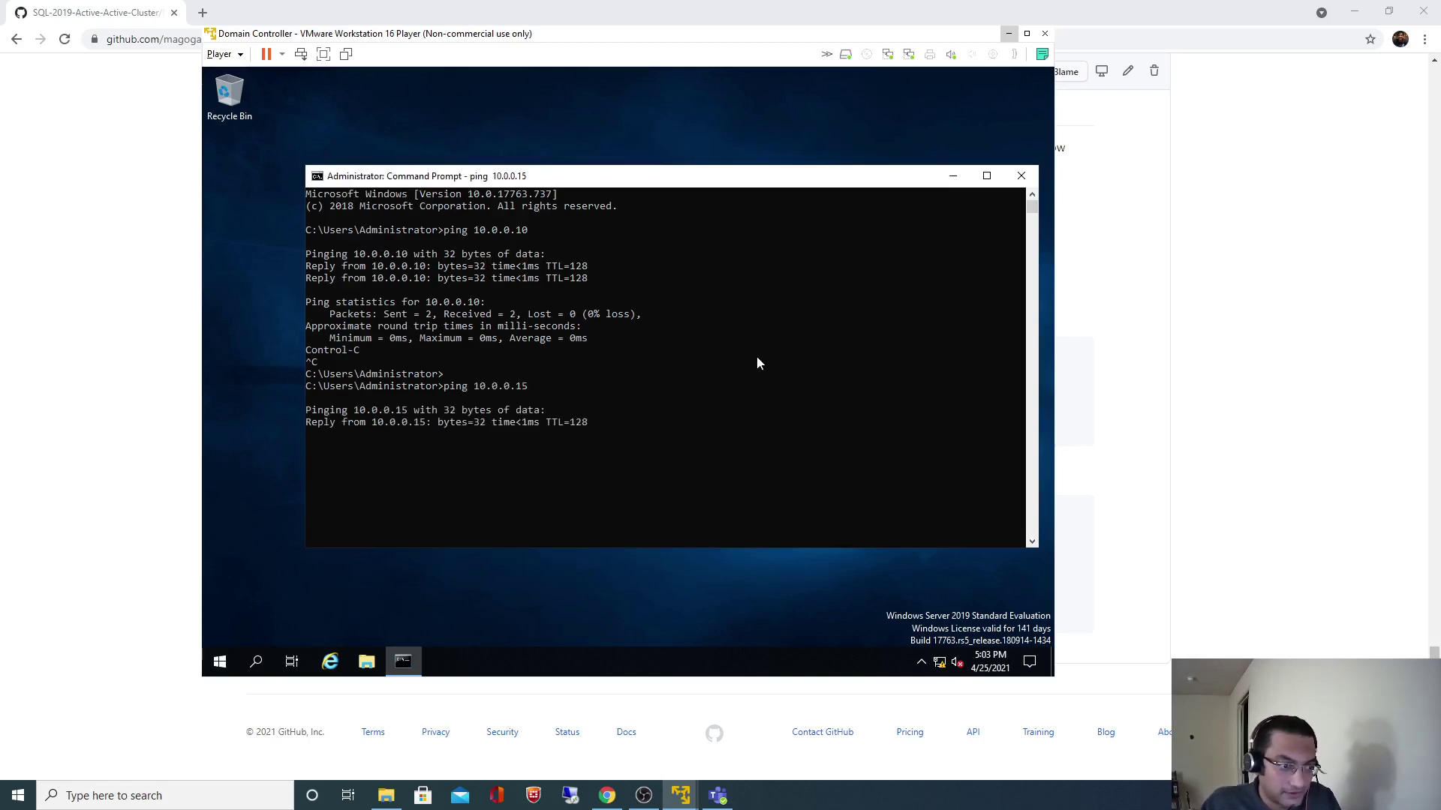
key(ctrl+c)
key(Up)
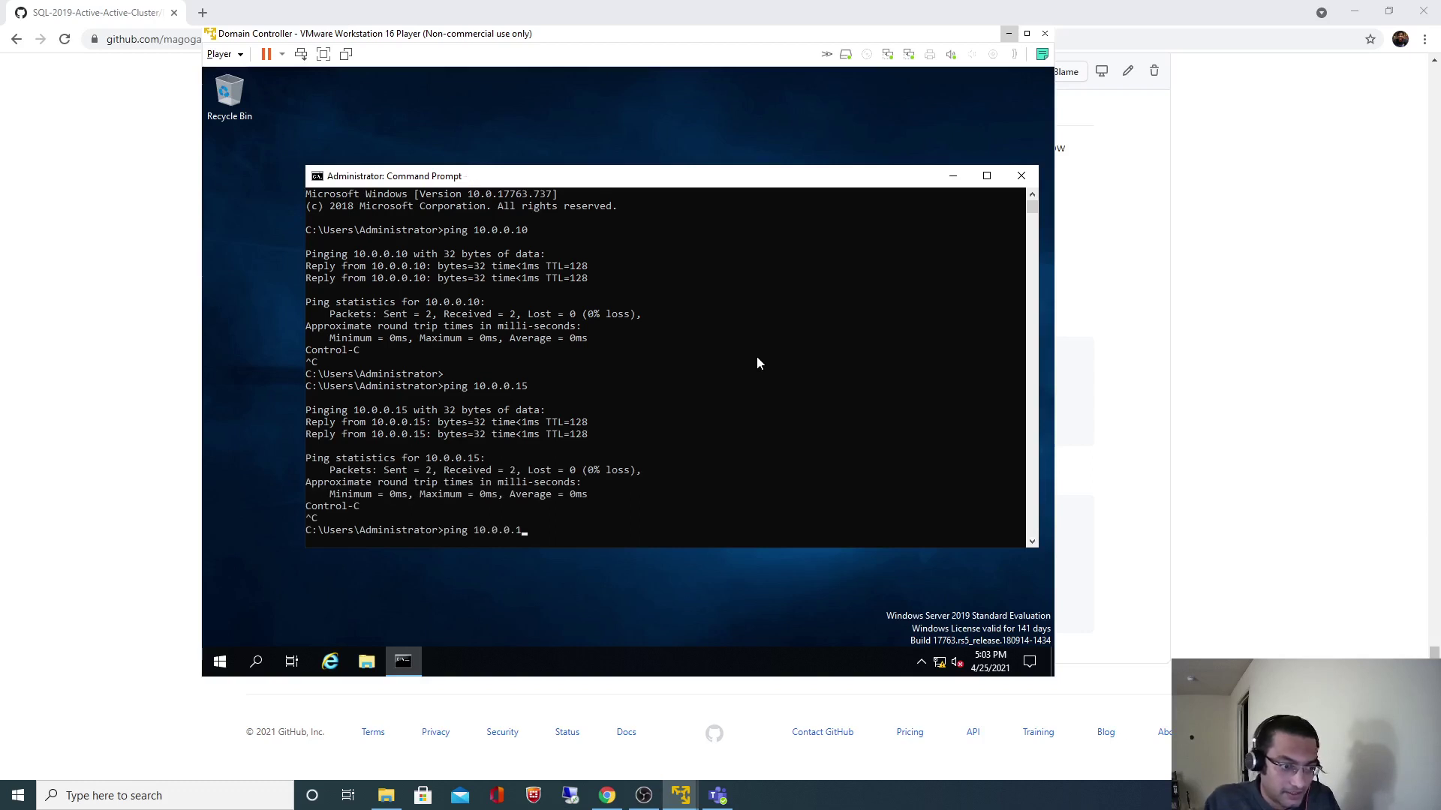
key(BackSpace)
text(20)
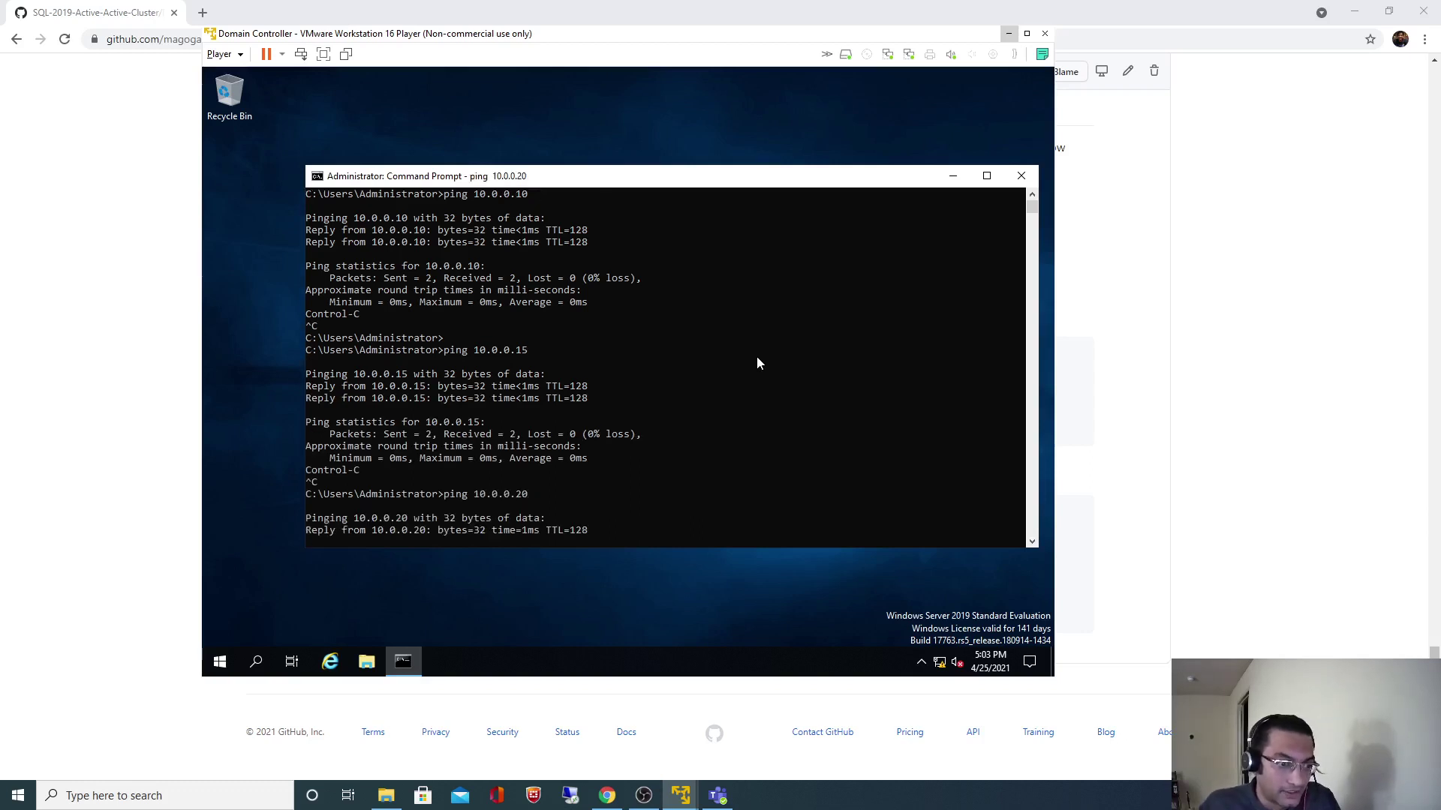
key(ctrl+c)
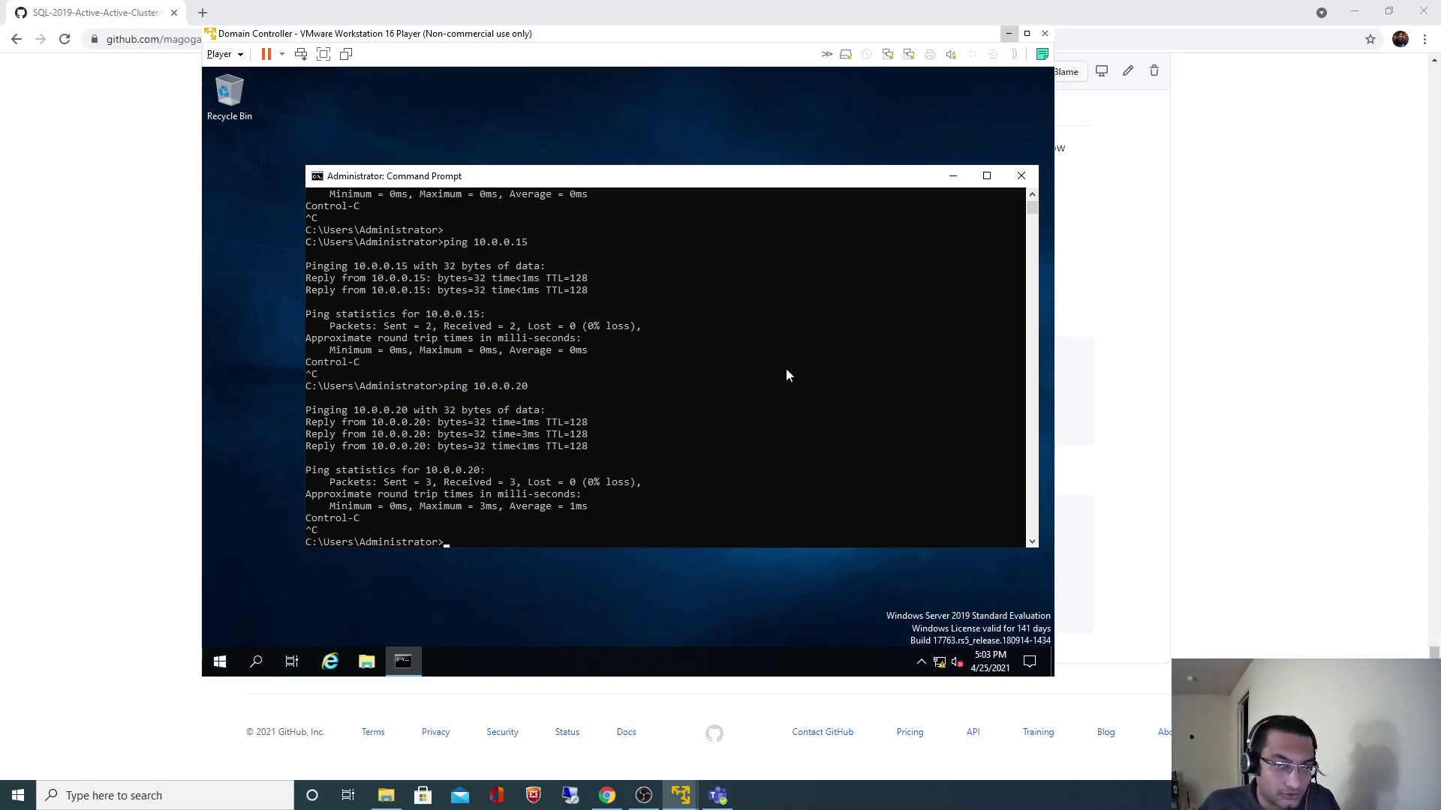
Highlight the node and DC IP lines, NIC setup steps and Server Manager line in the README
click(1267, 398)
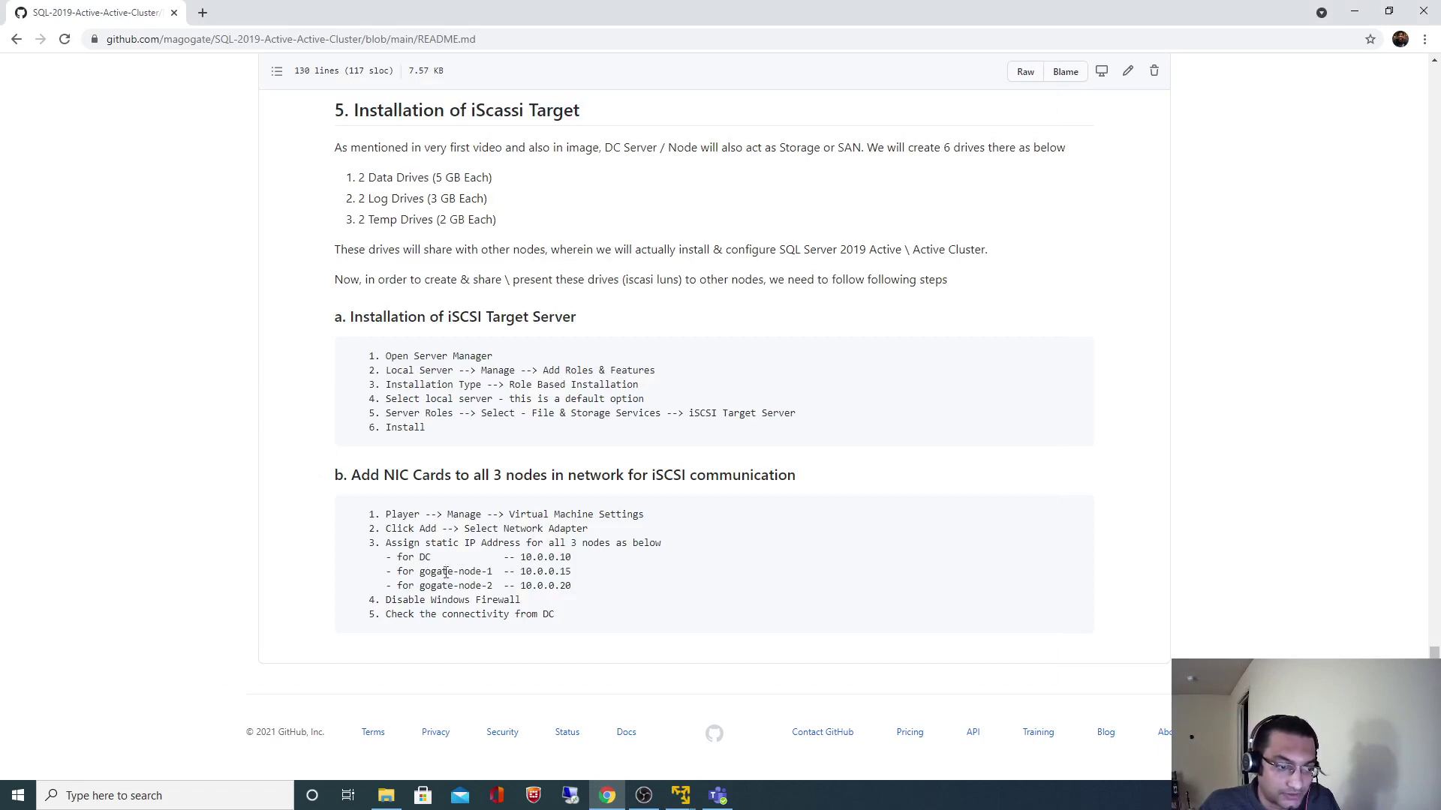
drag(425, 573, 568, 585)
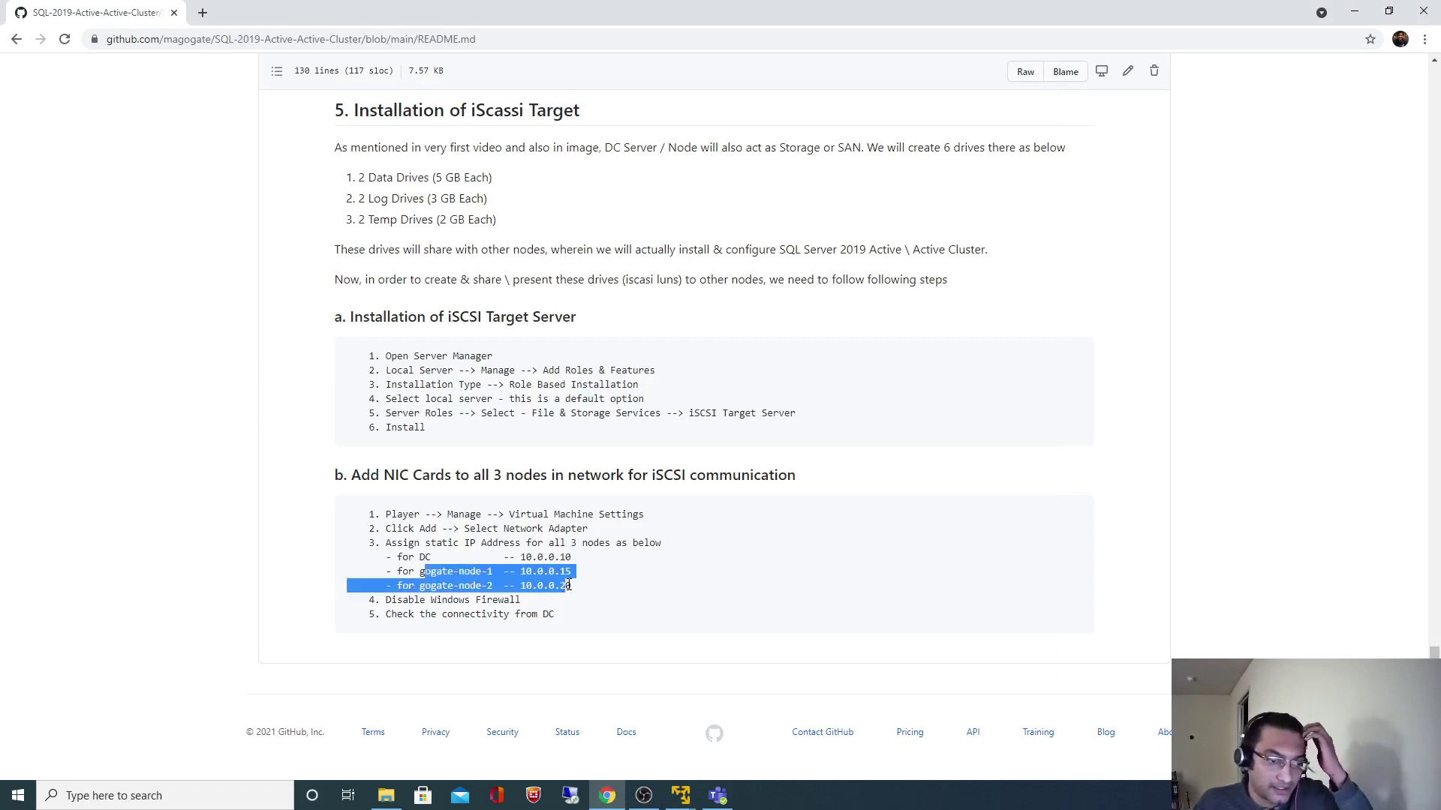
drag(426, 559, 615, 563)
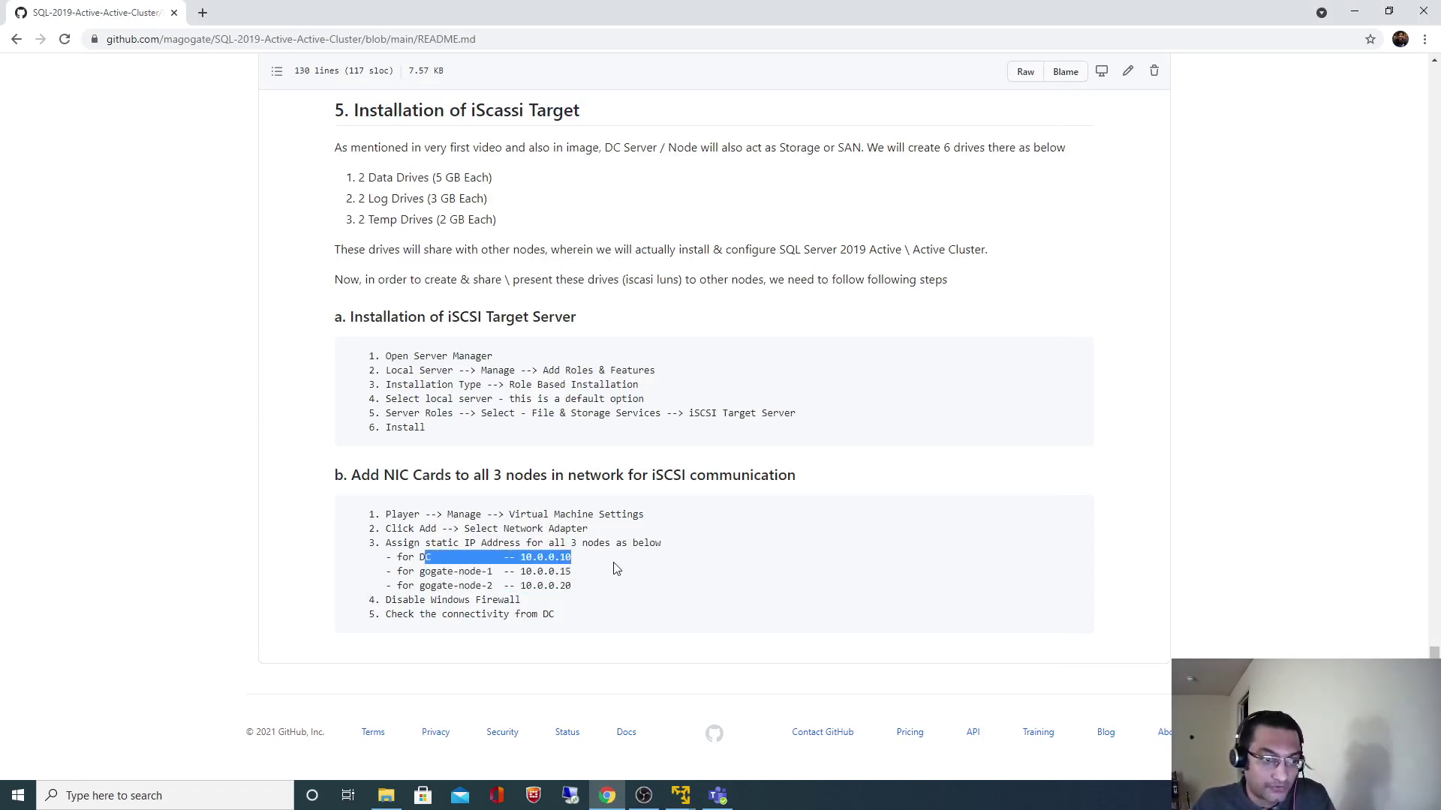
drag(397, 516, 554, 616)
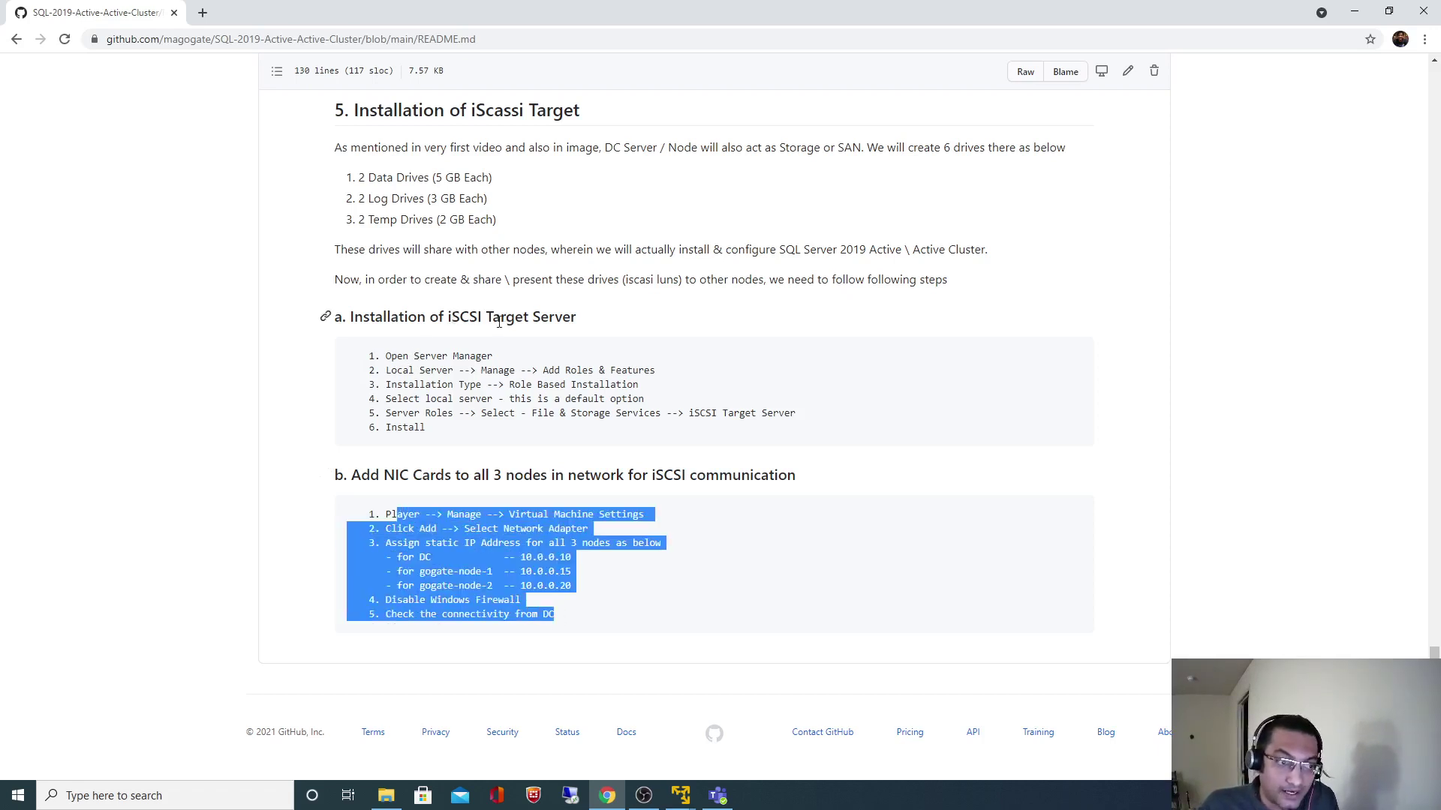
drag(413, 357, 492, 357)
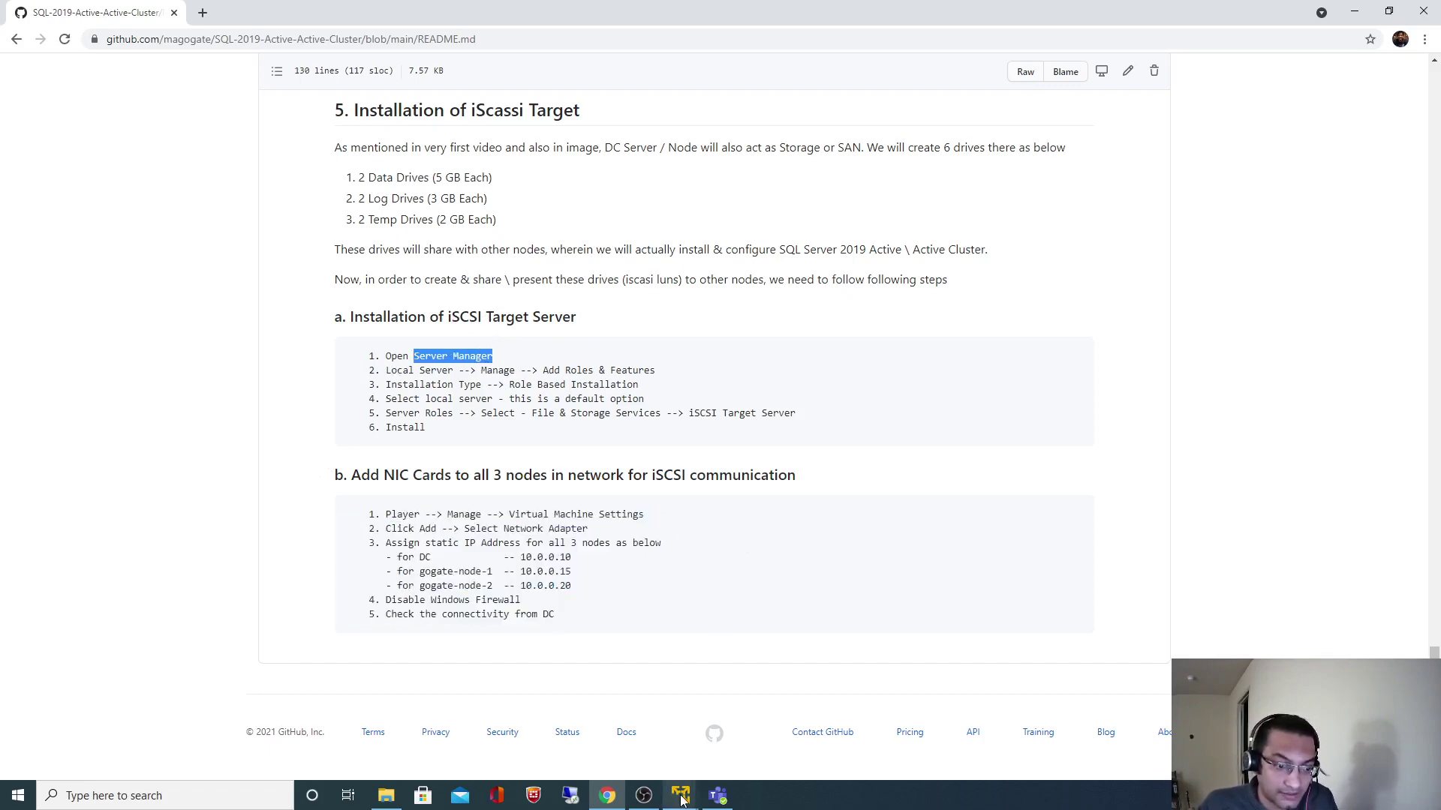
mouse_move(680, 797)
click(639, 720)
Launch Server Manager on the Domain Controller VM by pasting its name into search
click(1013, 172)
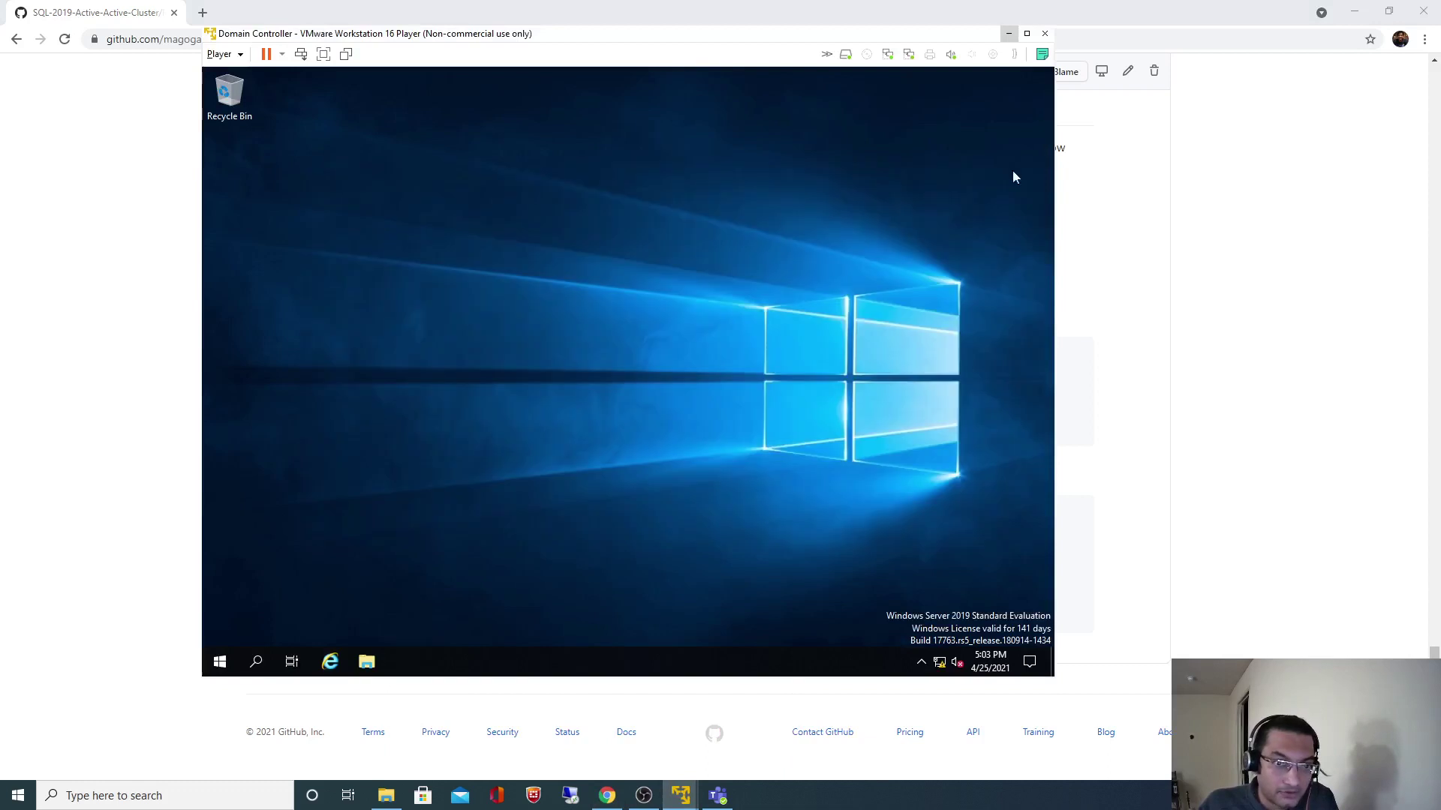
click(257, 663)
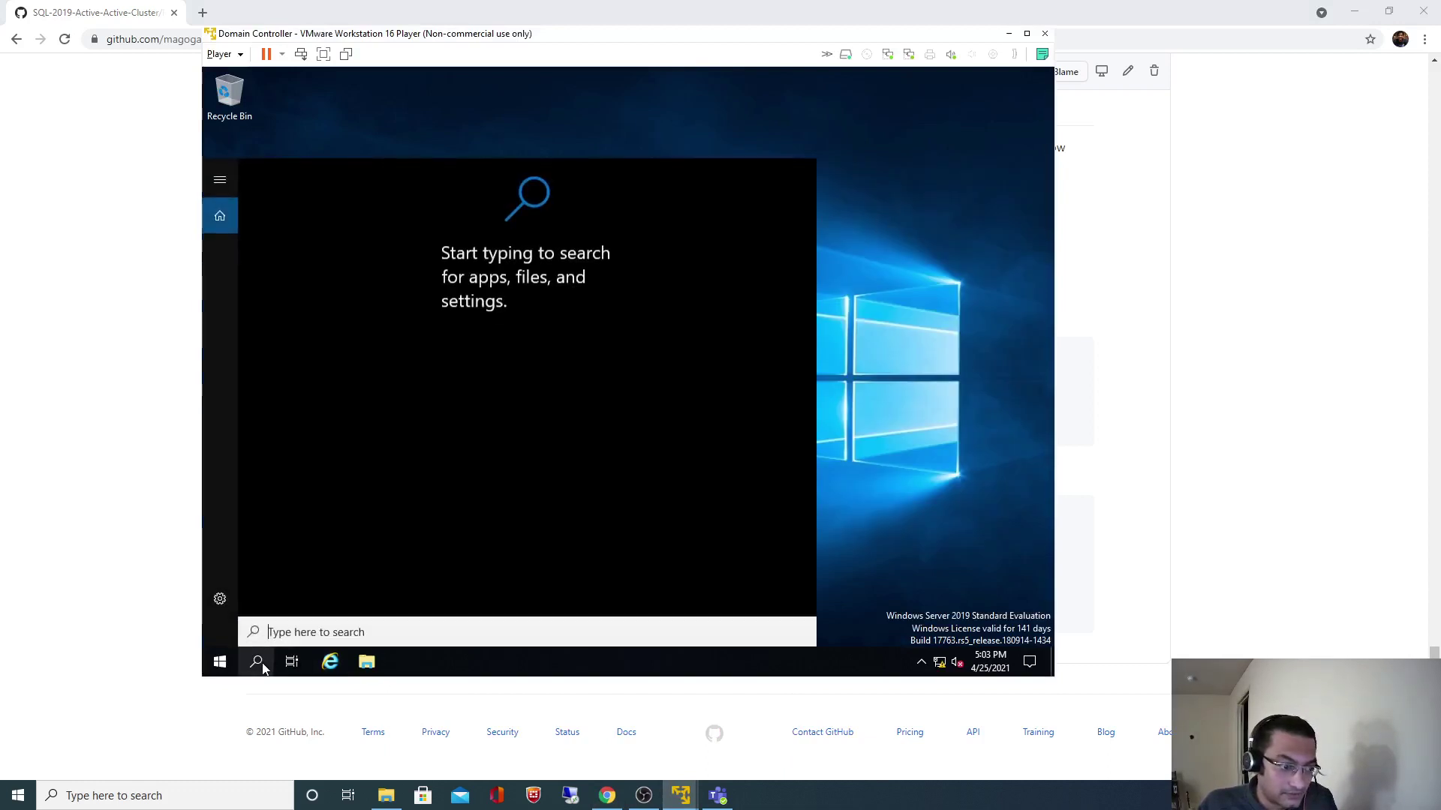
key(ctrl+v)
click(330, 251)
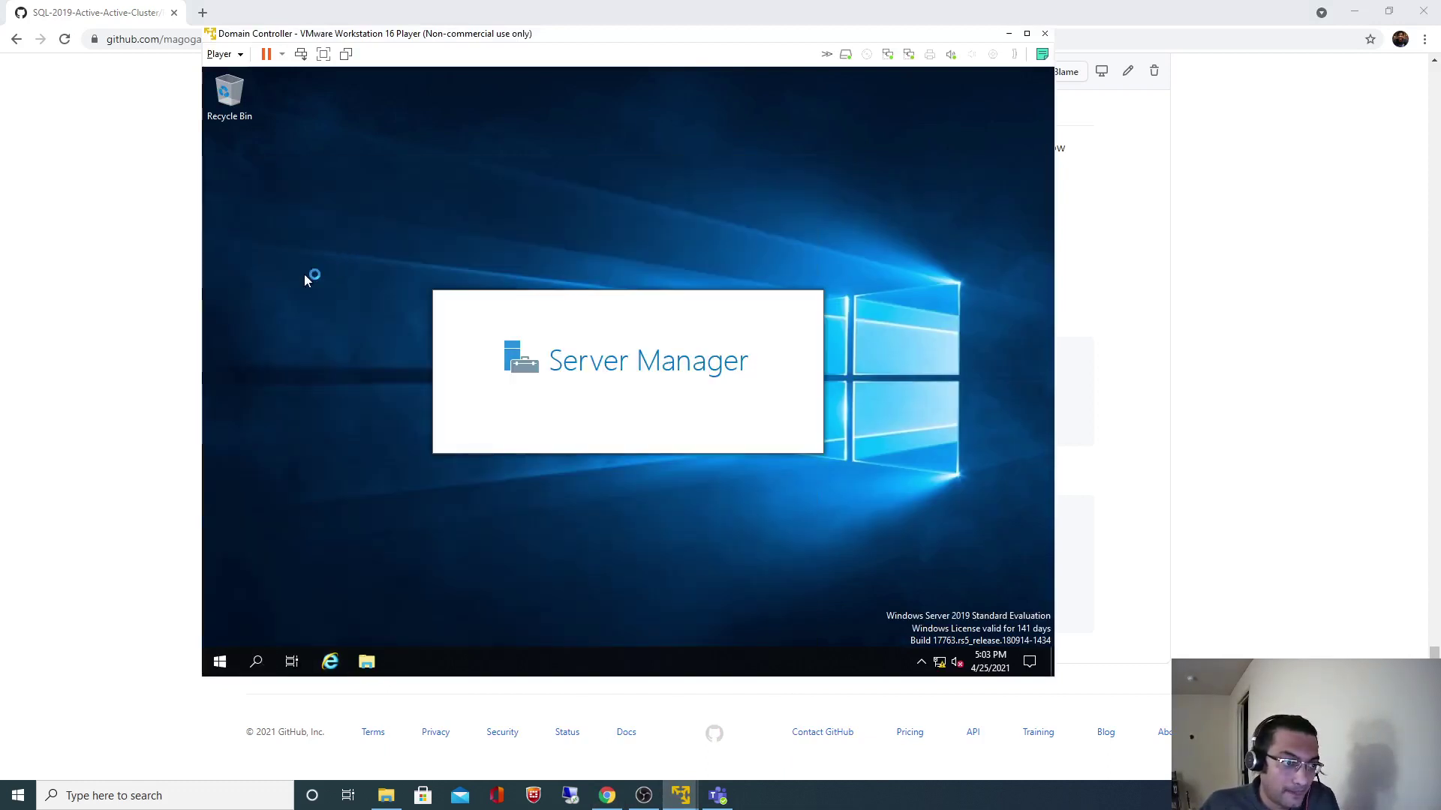
Check the README's Local Server step, dismiss the Admin Center notice, and choose Add Roles and Features
click(122, 380)
drag(391, 371, 655, 371)
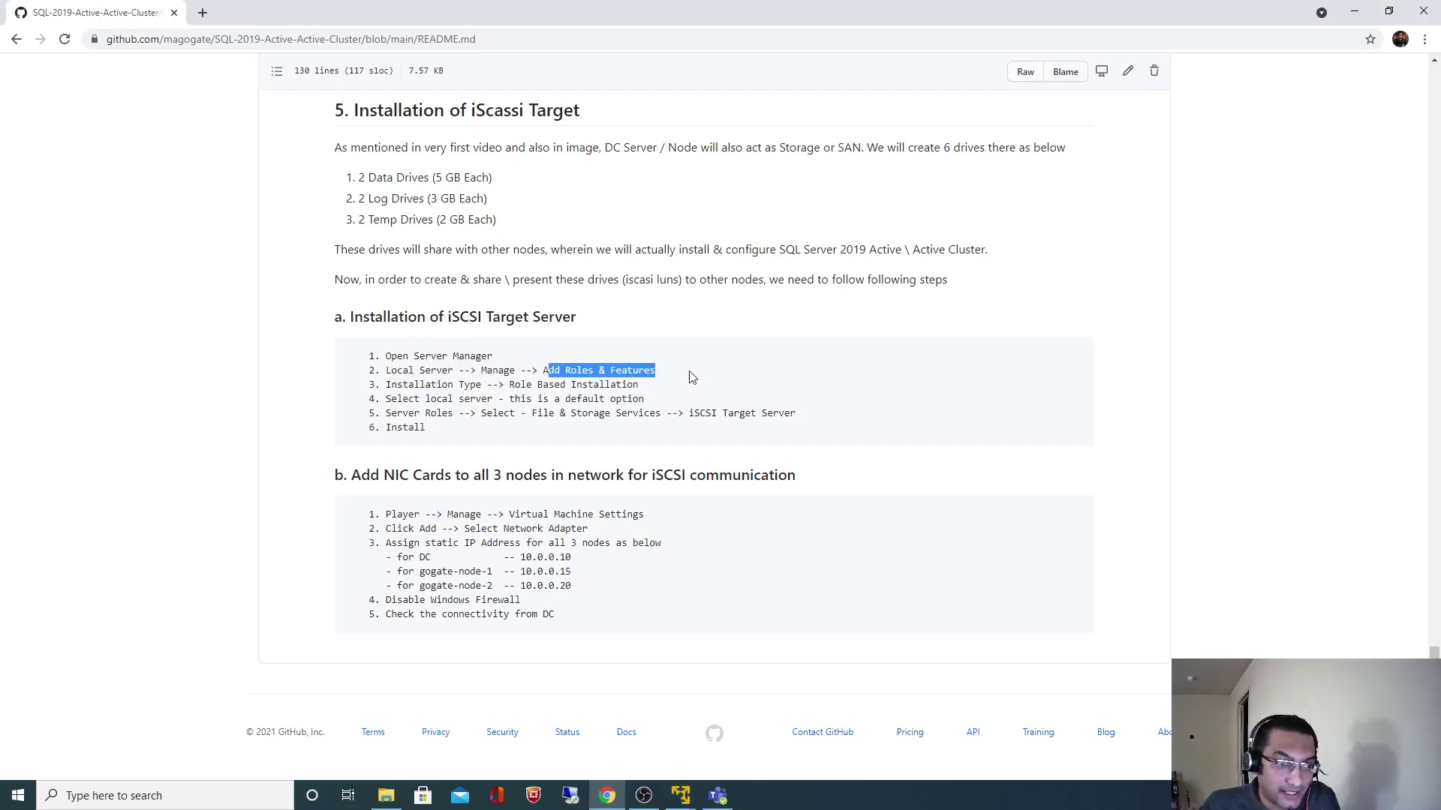
key(alt+Tab)
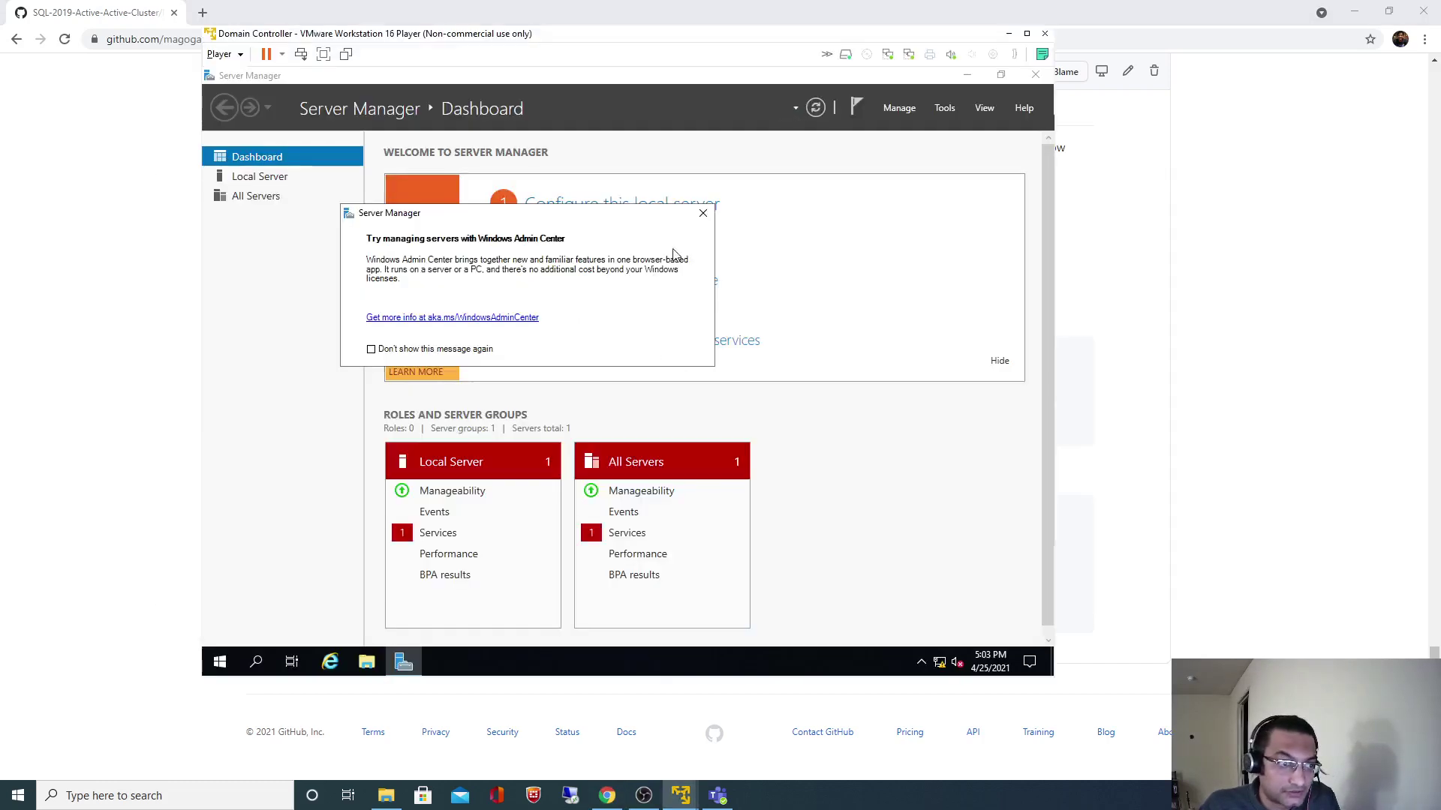
click(703, 213)
click(259, 178)
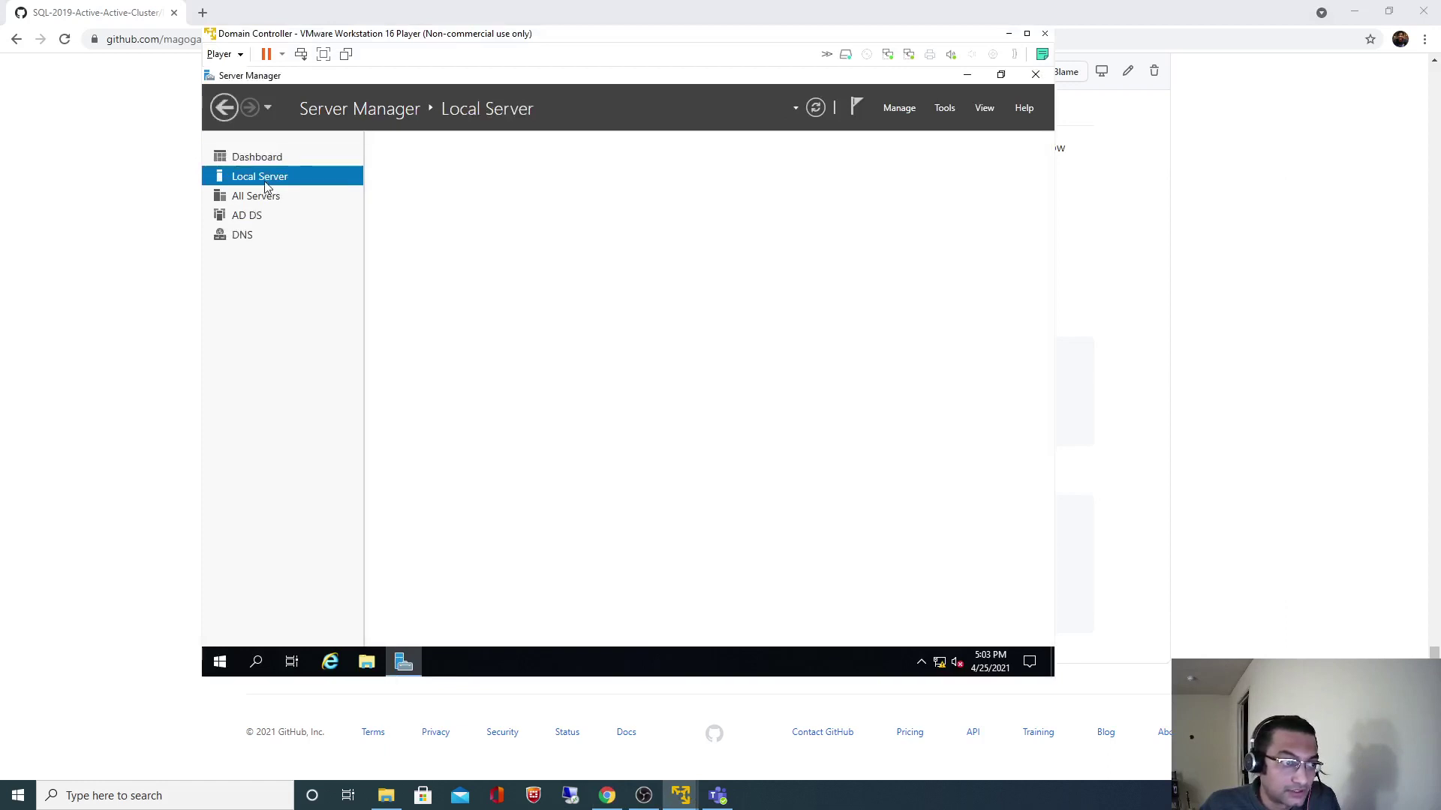
click(899, 108)
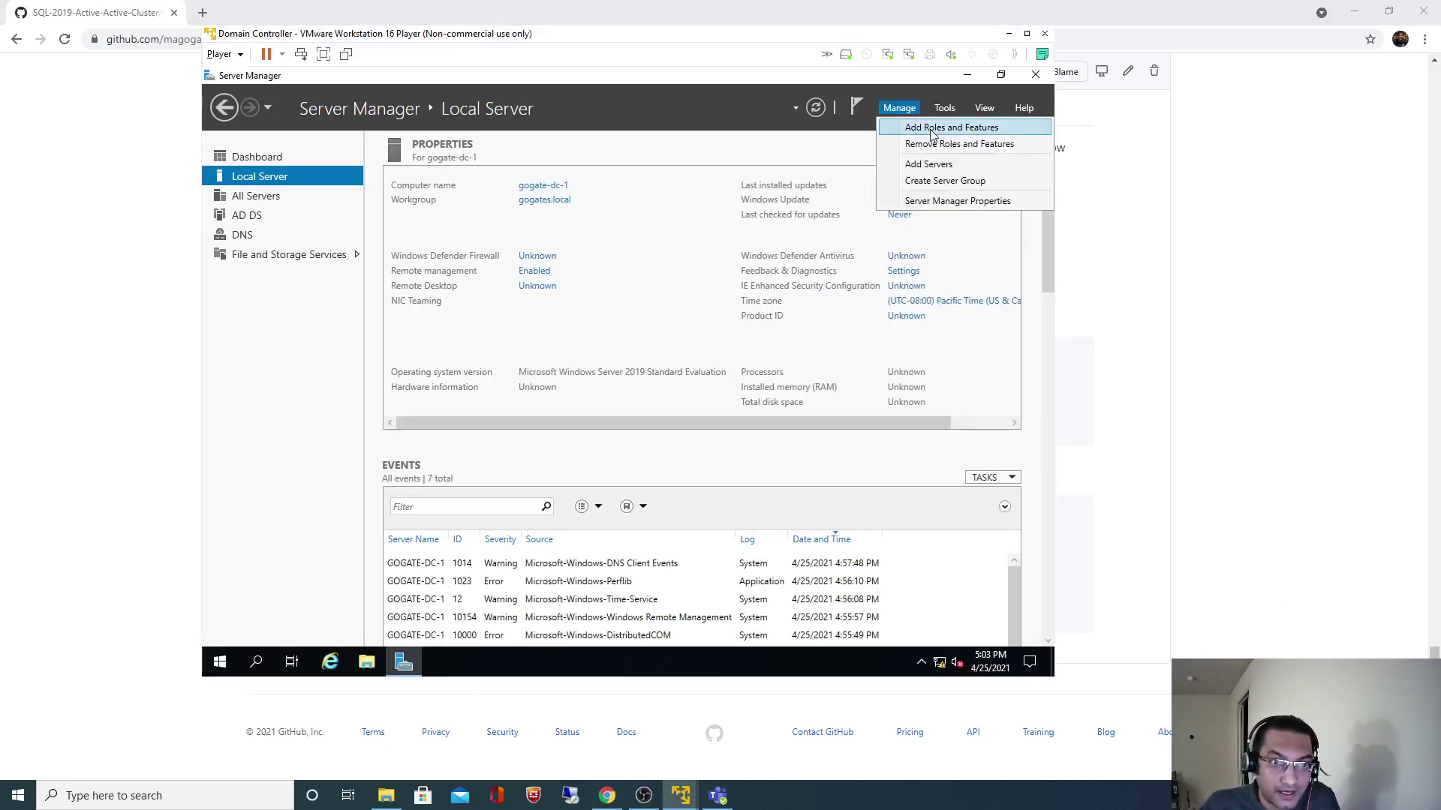
click(925, 124)
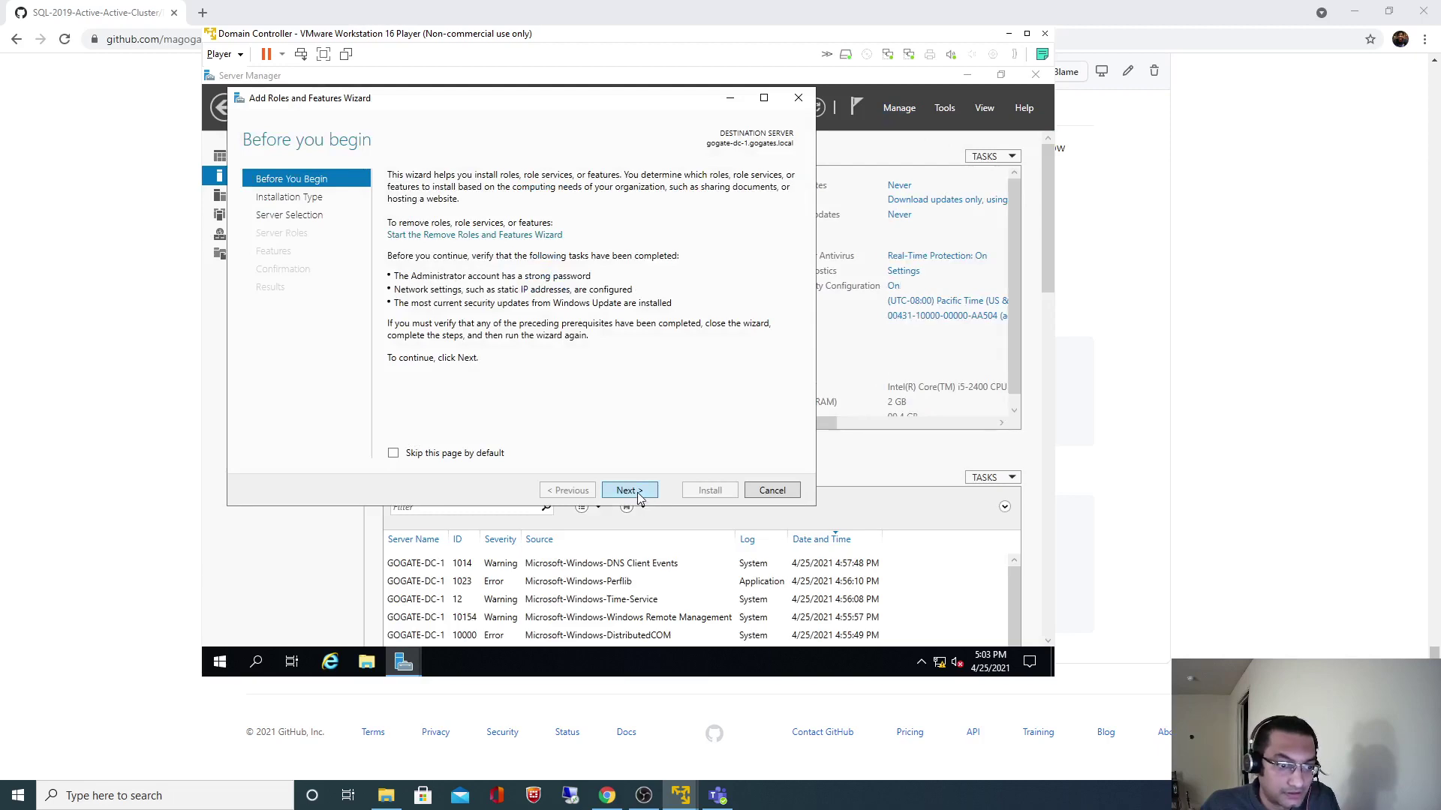
Pass the wizard introduction and review the README's local-server and server-roles steps
click(638, 492)
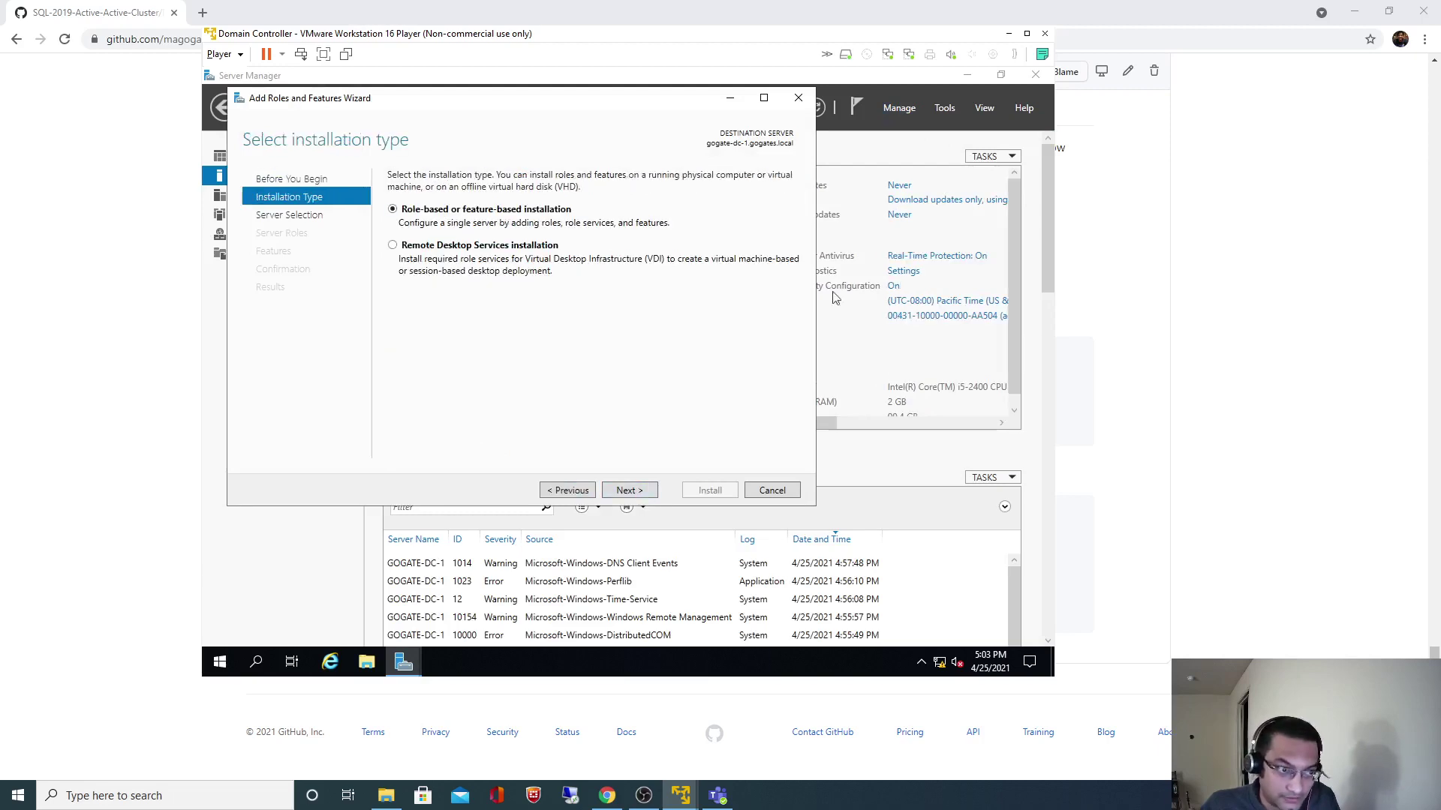
click(1270, 308)
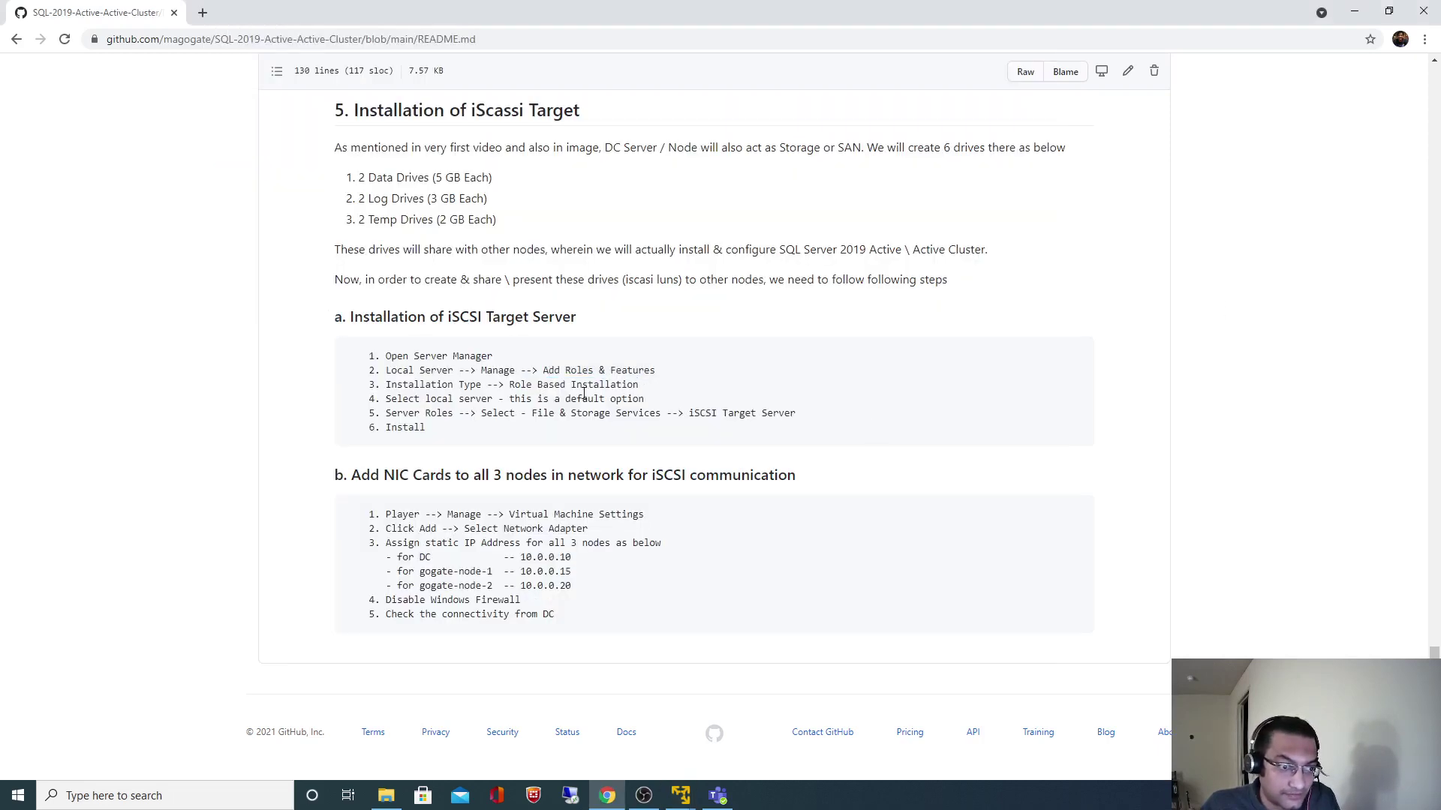
drag(386, 399, 644, 398)
drag(391, 414, 792, 415)
key(alt+Tab)
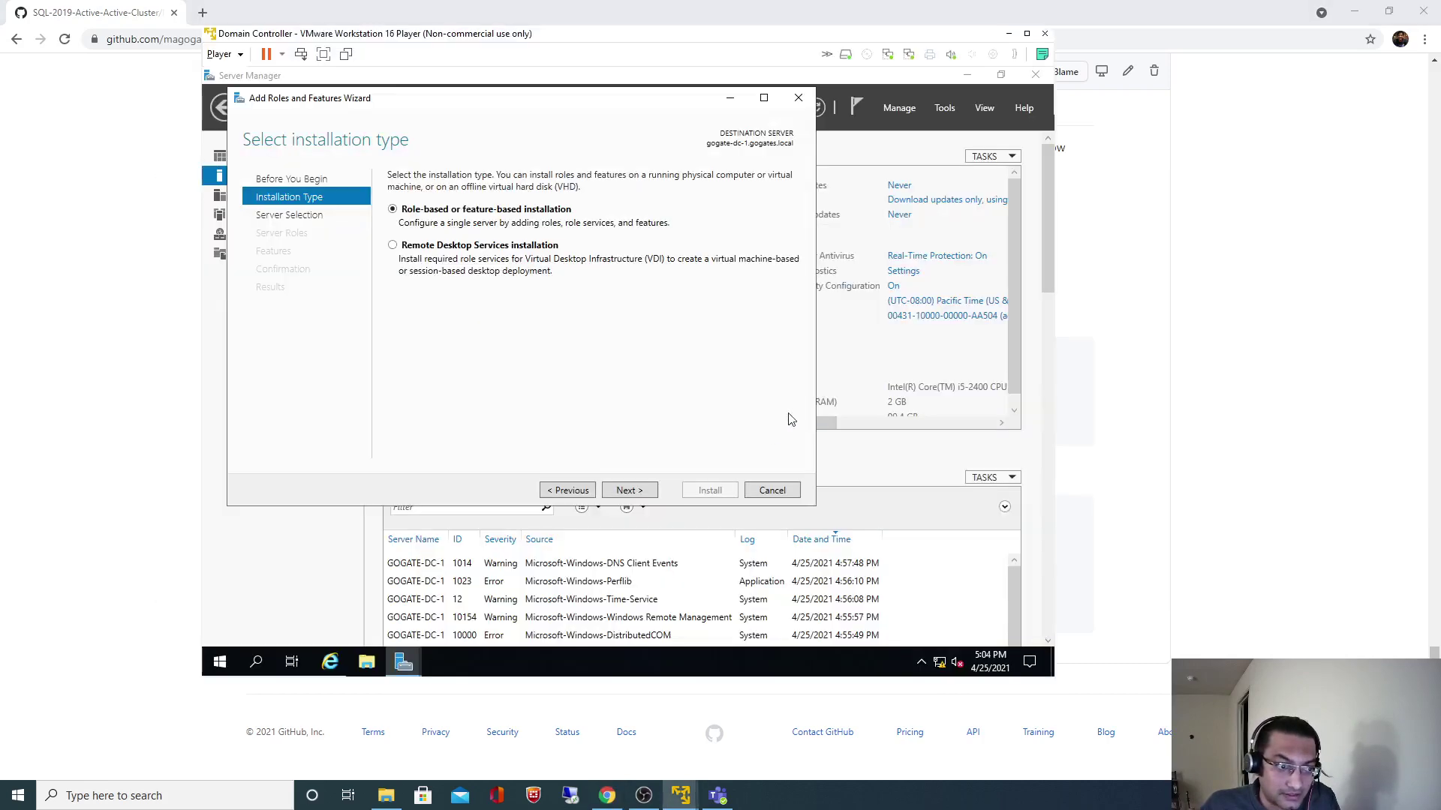
Keep role-based install on the local server, tick iSCSI Target Server, and reach confirmation
click(628, 490)
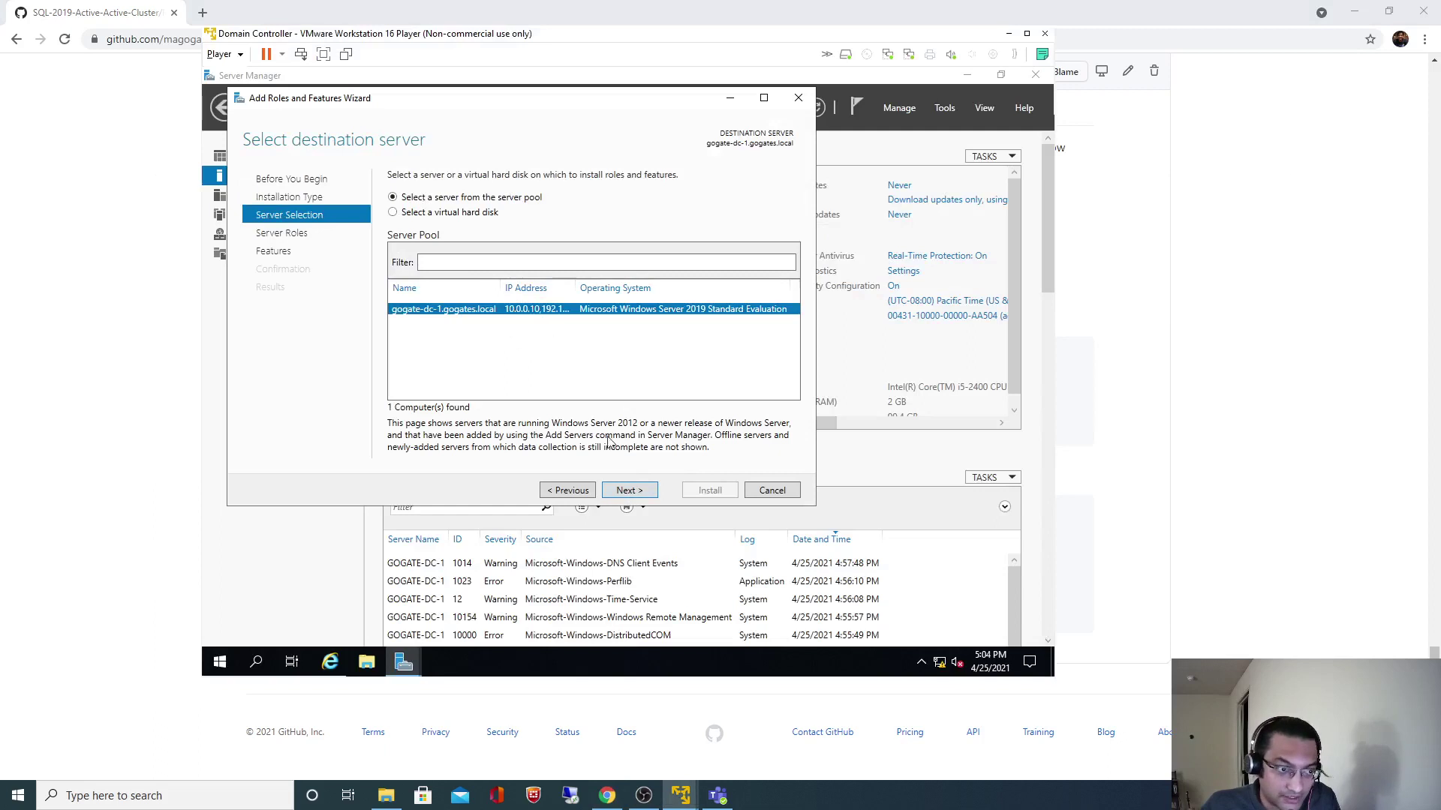
click(620, 492)
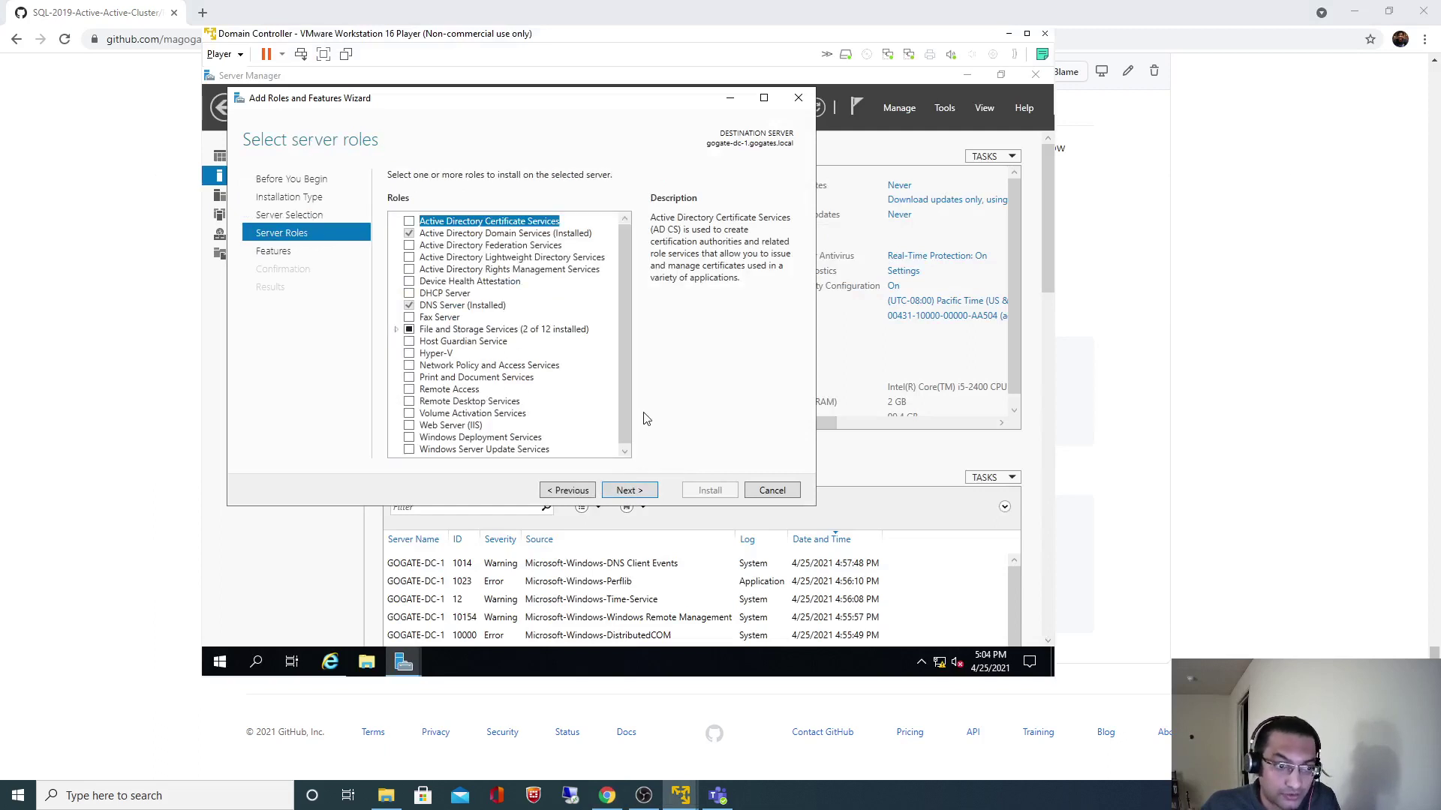
click(396, 330)
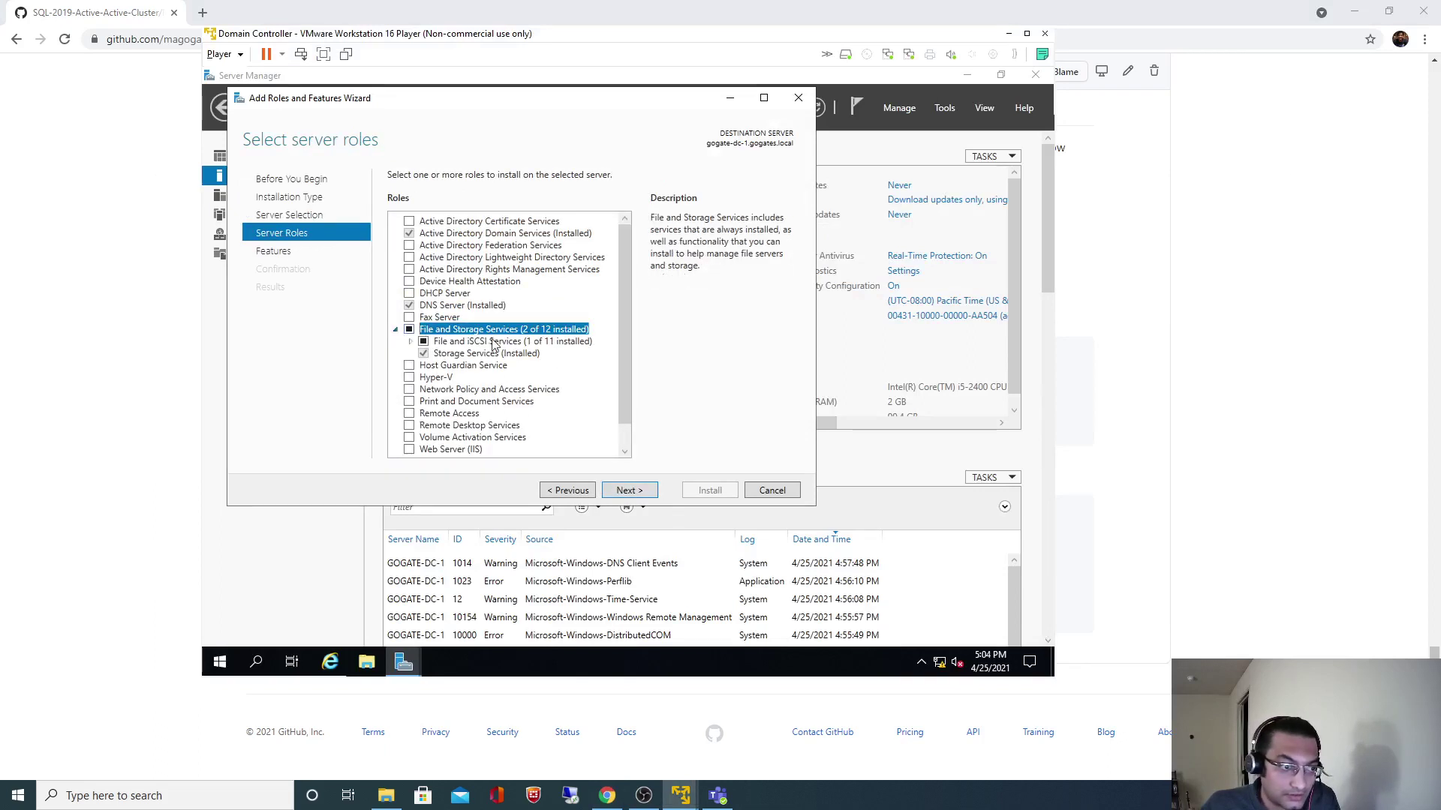
click(411, 342)
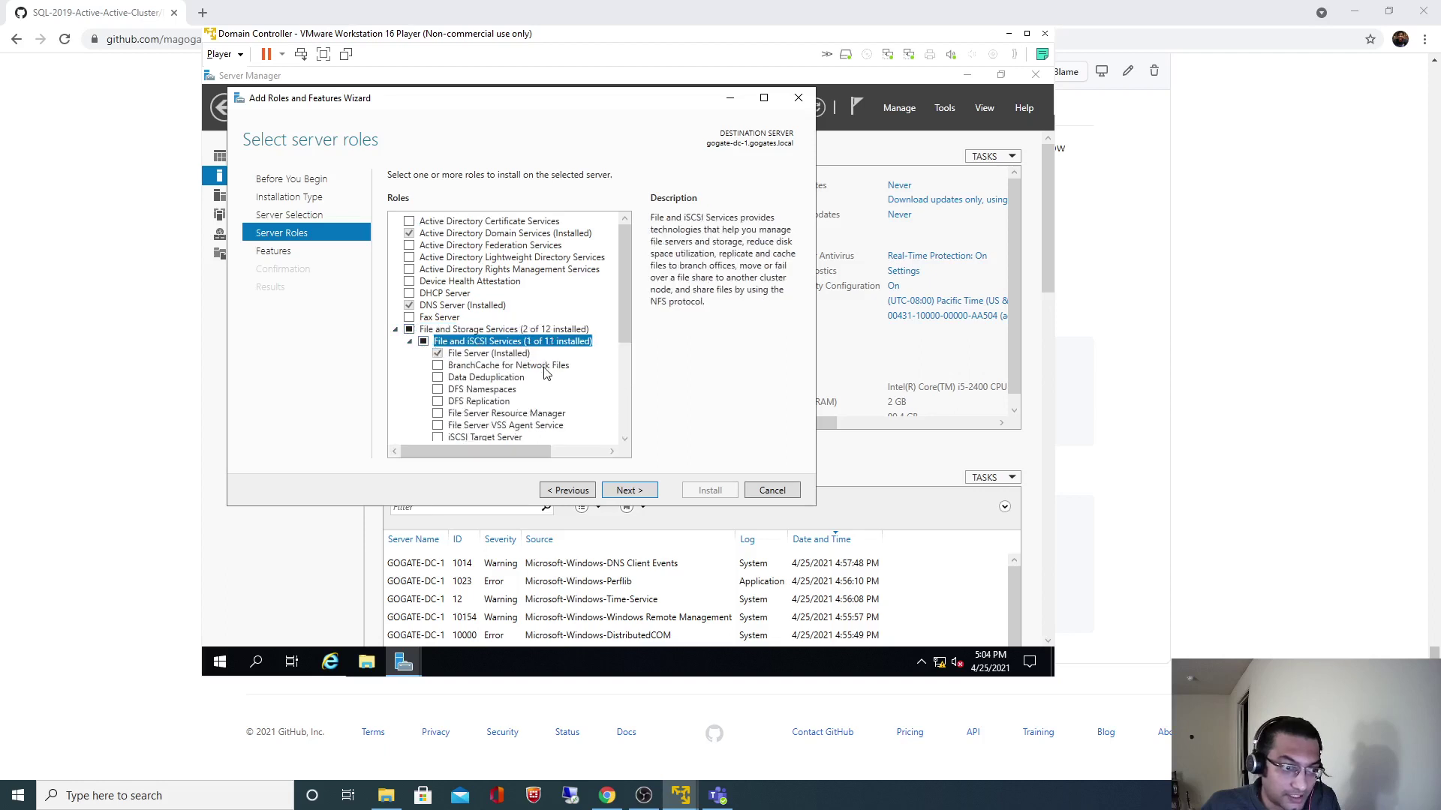
scroll(544, 375, down, 3)
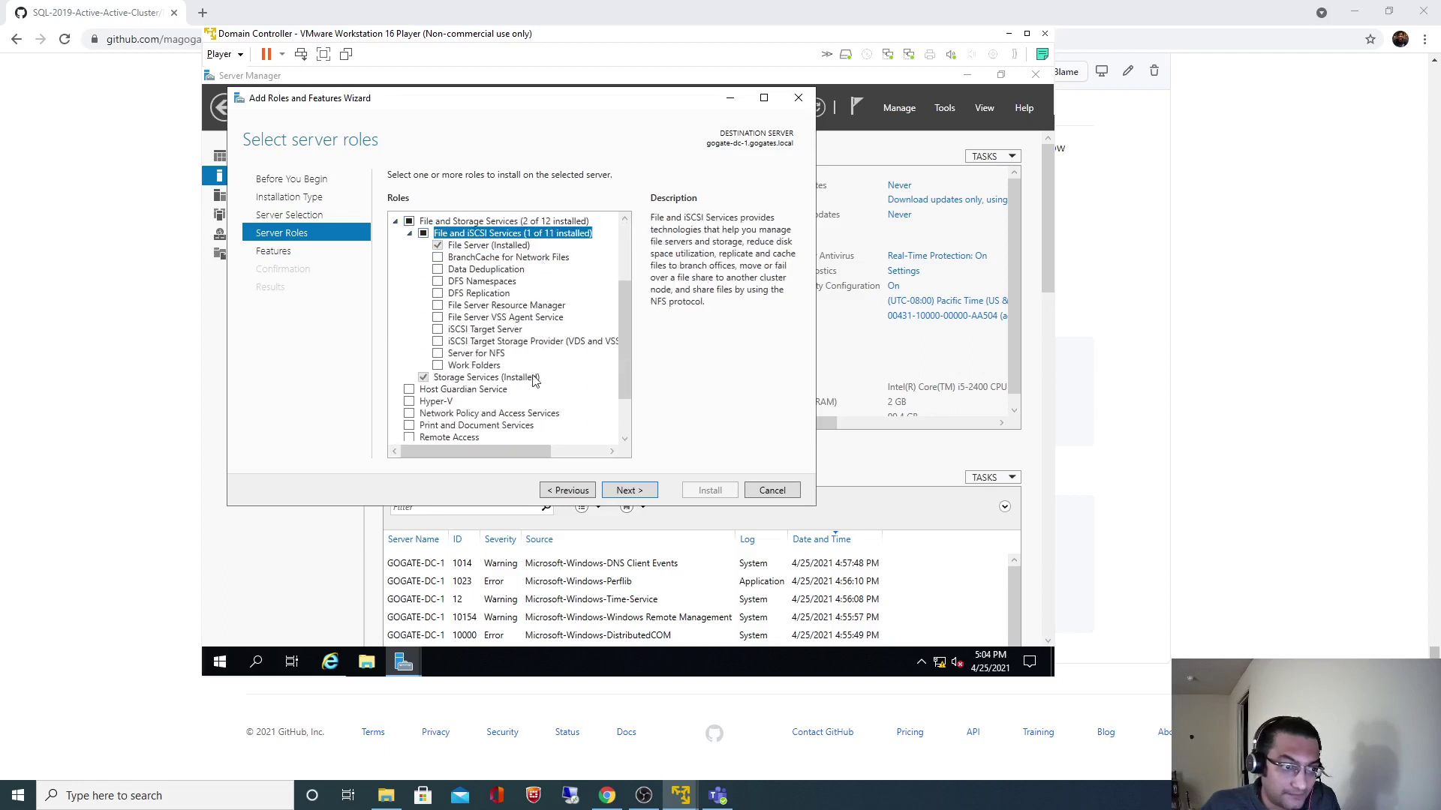
click(438, 330)
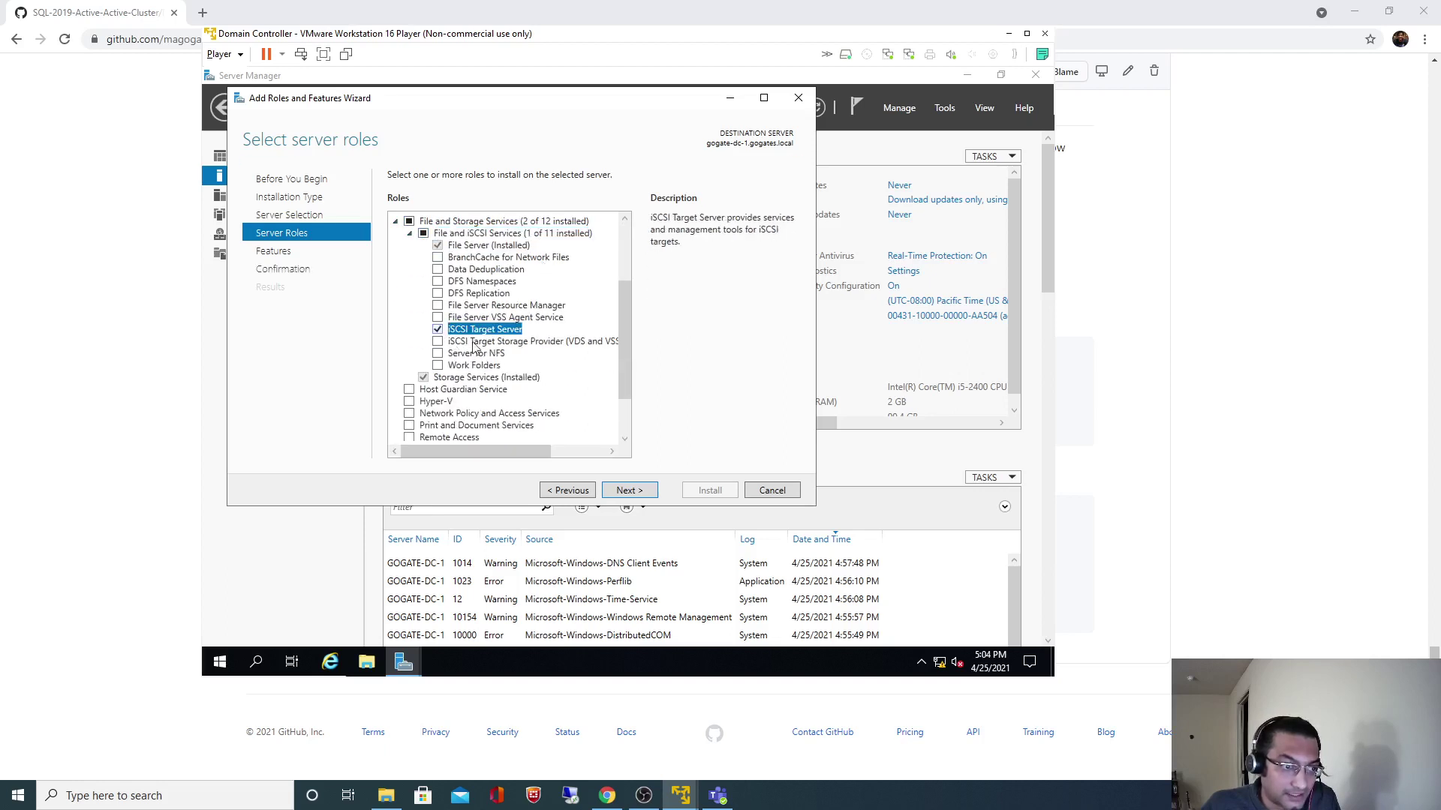
click(622, 496)
click(634, 497)
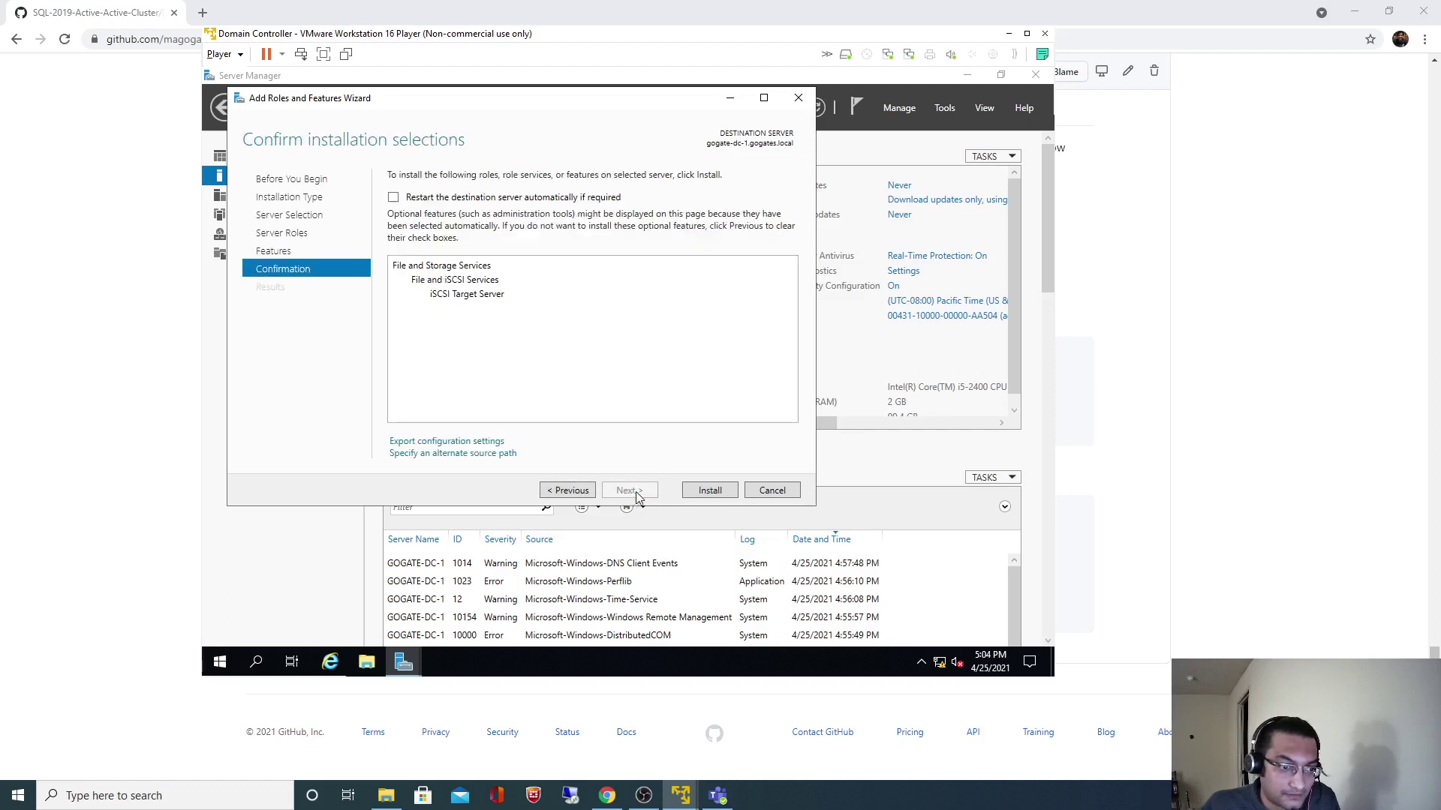
Start installing the iSCSI Target Server role and check its progress
click(710, 490)
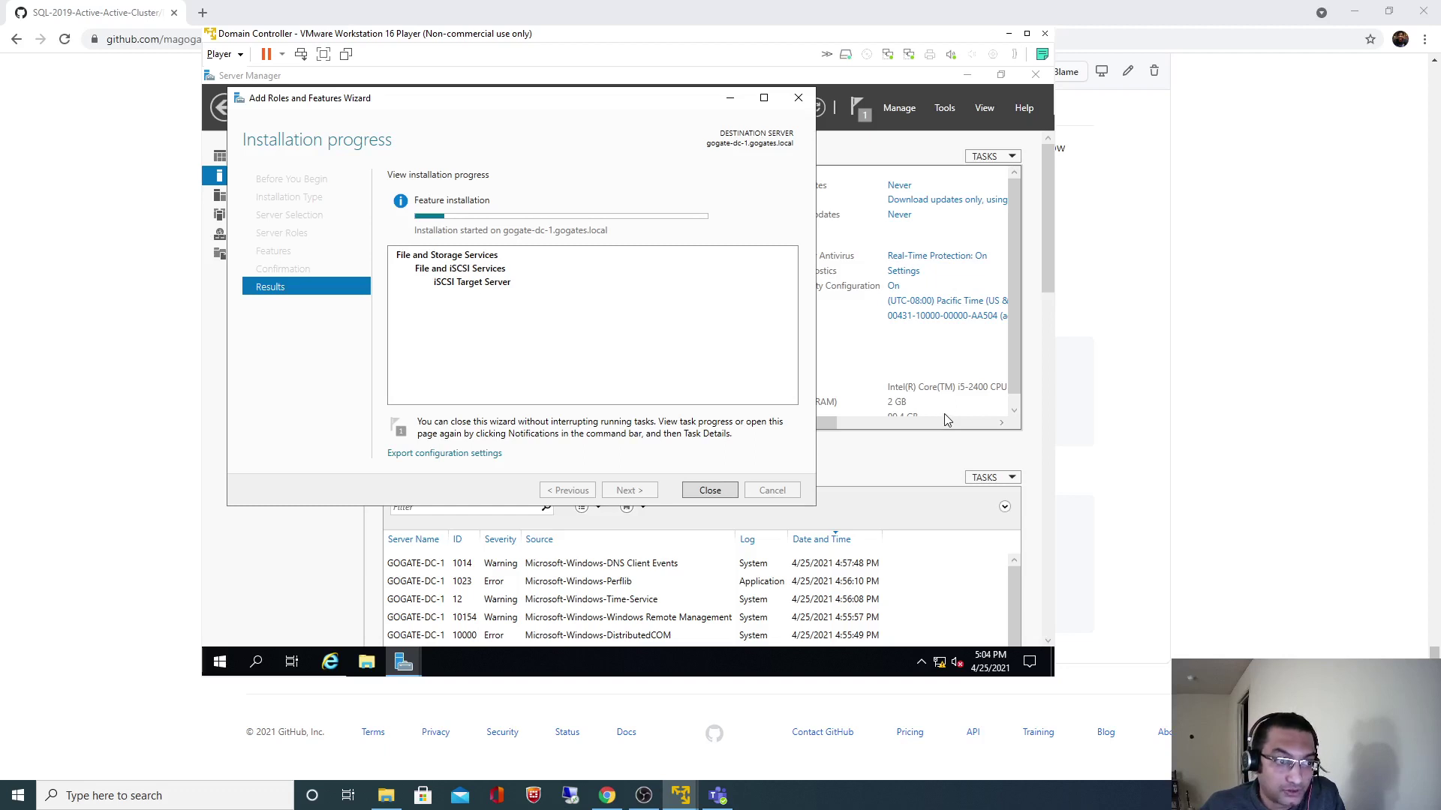
click(1244, 430)
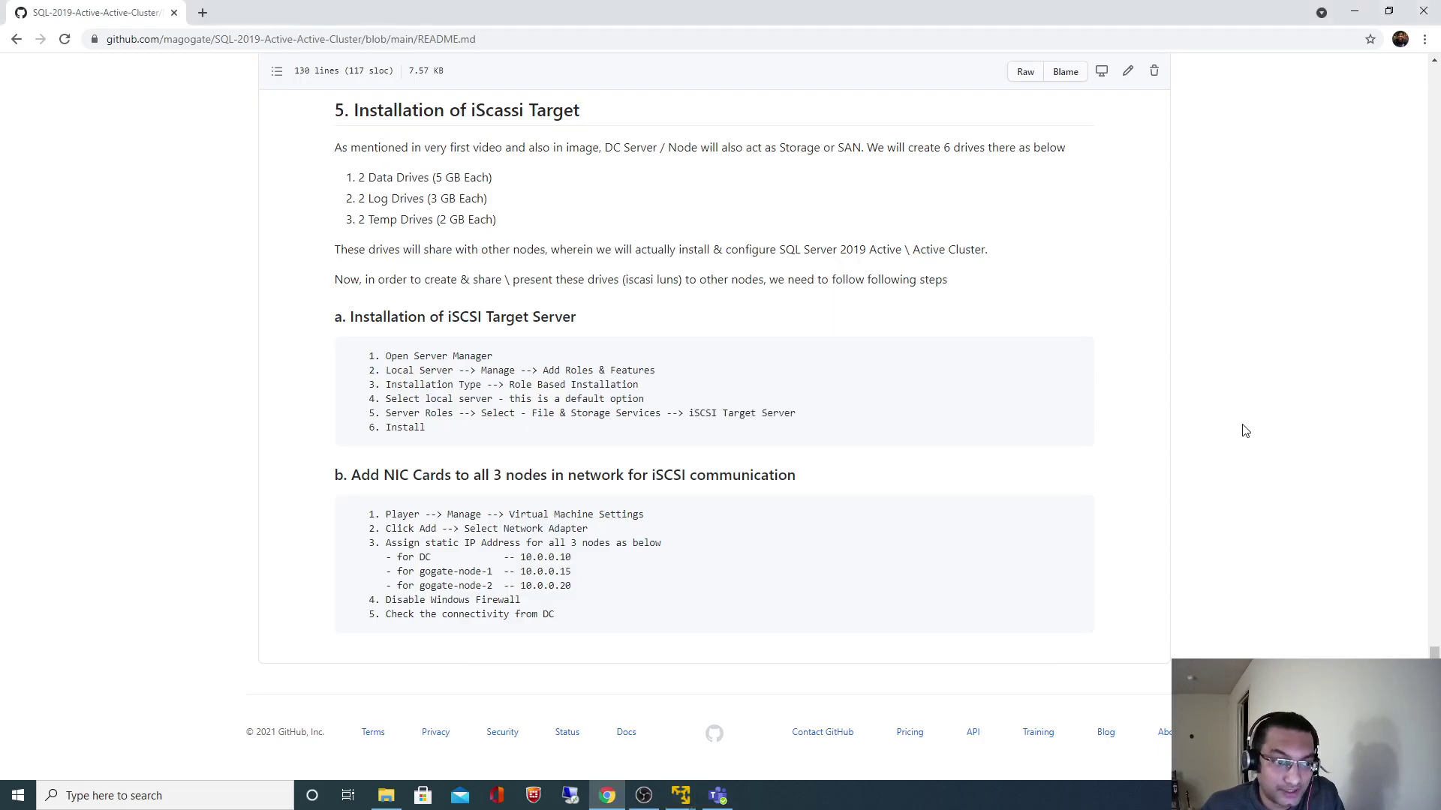
key(alt+Tab)
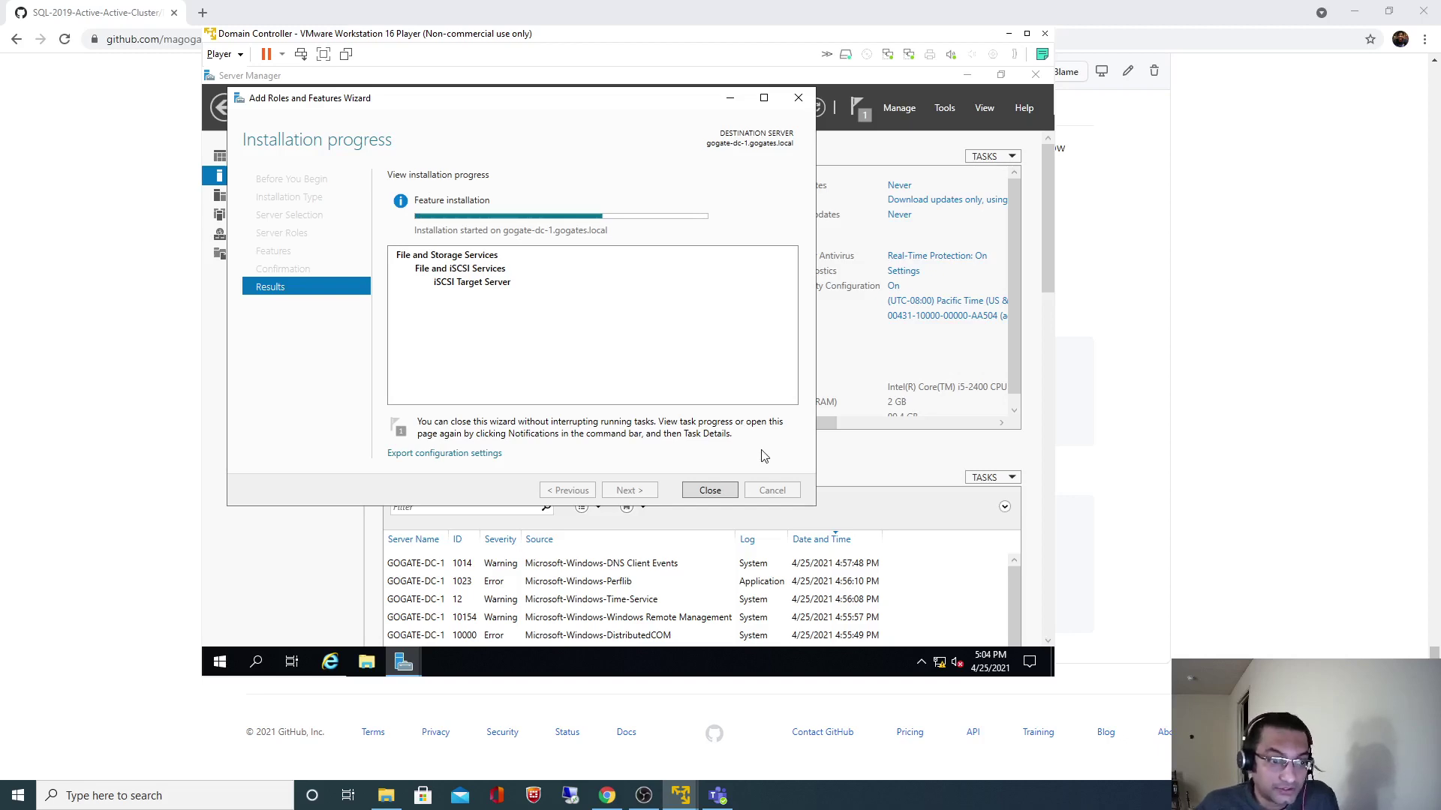
Review the README's three planned drive sizes during install, then close the finished wizard
click(1235, 467)
scroll(525, 322, up, 1)
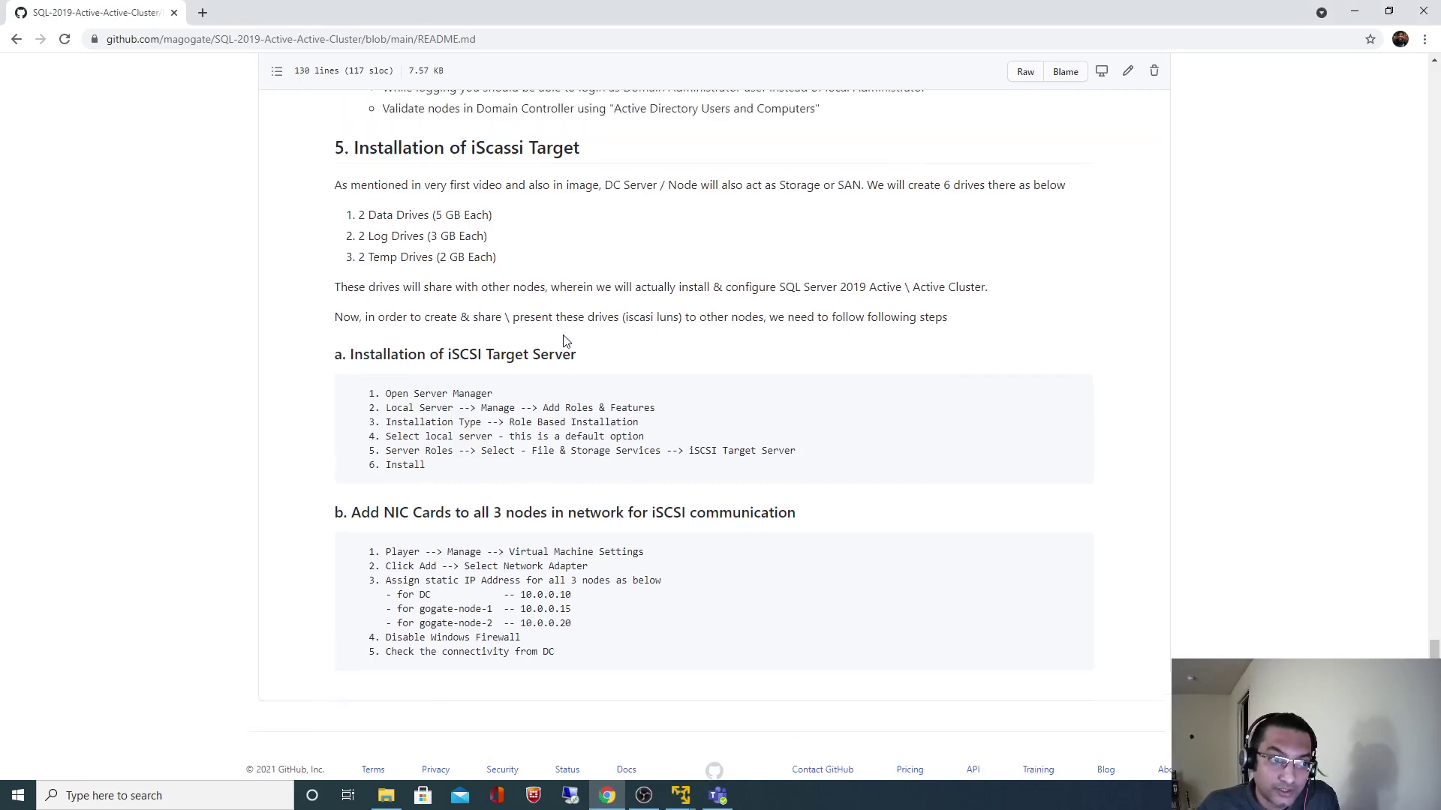
drag(360, 252, 511, 300)
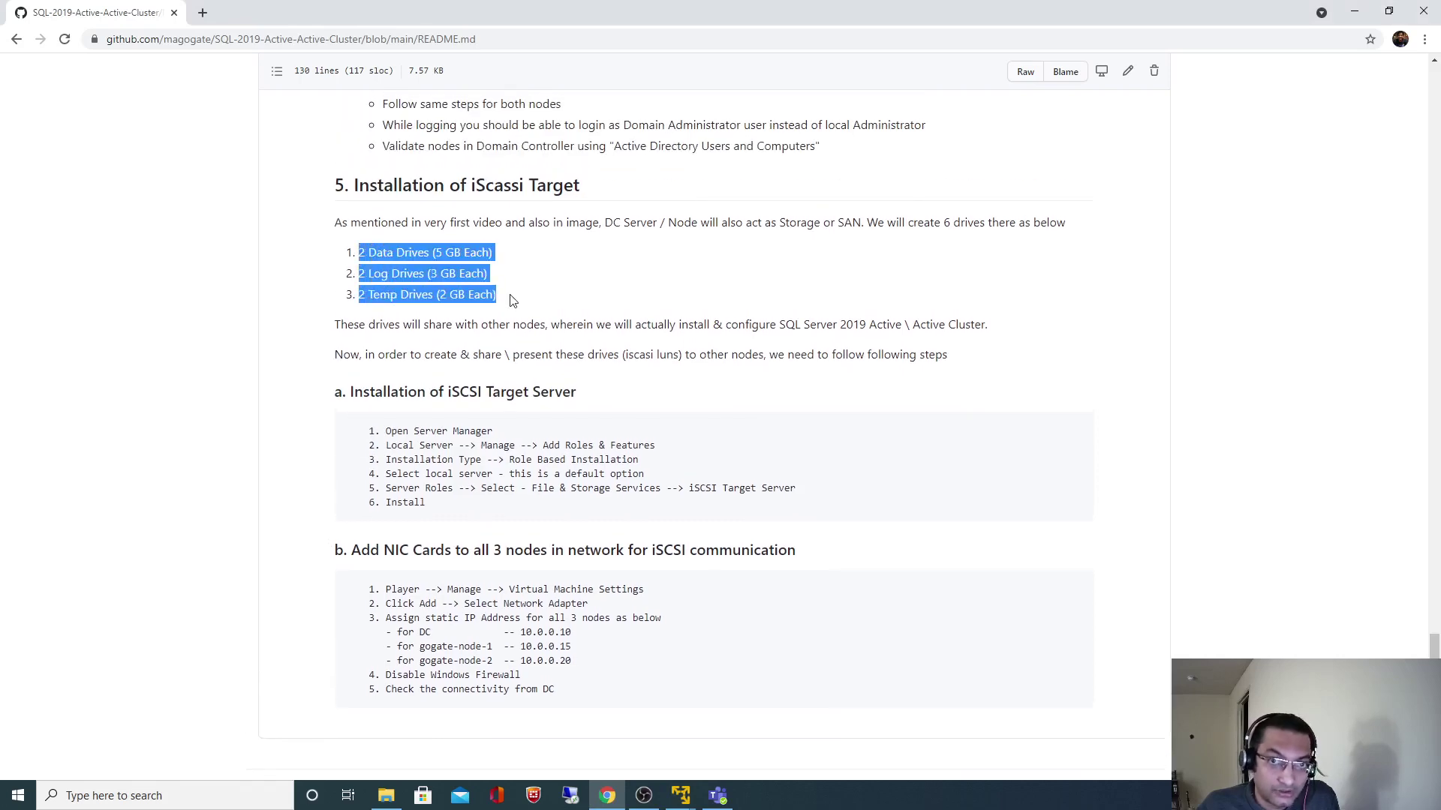
click(1217, 350)
key(Home)
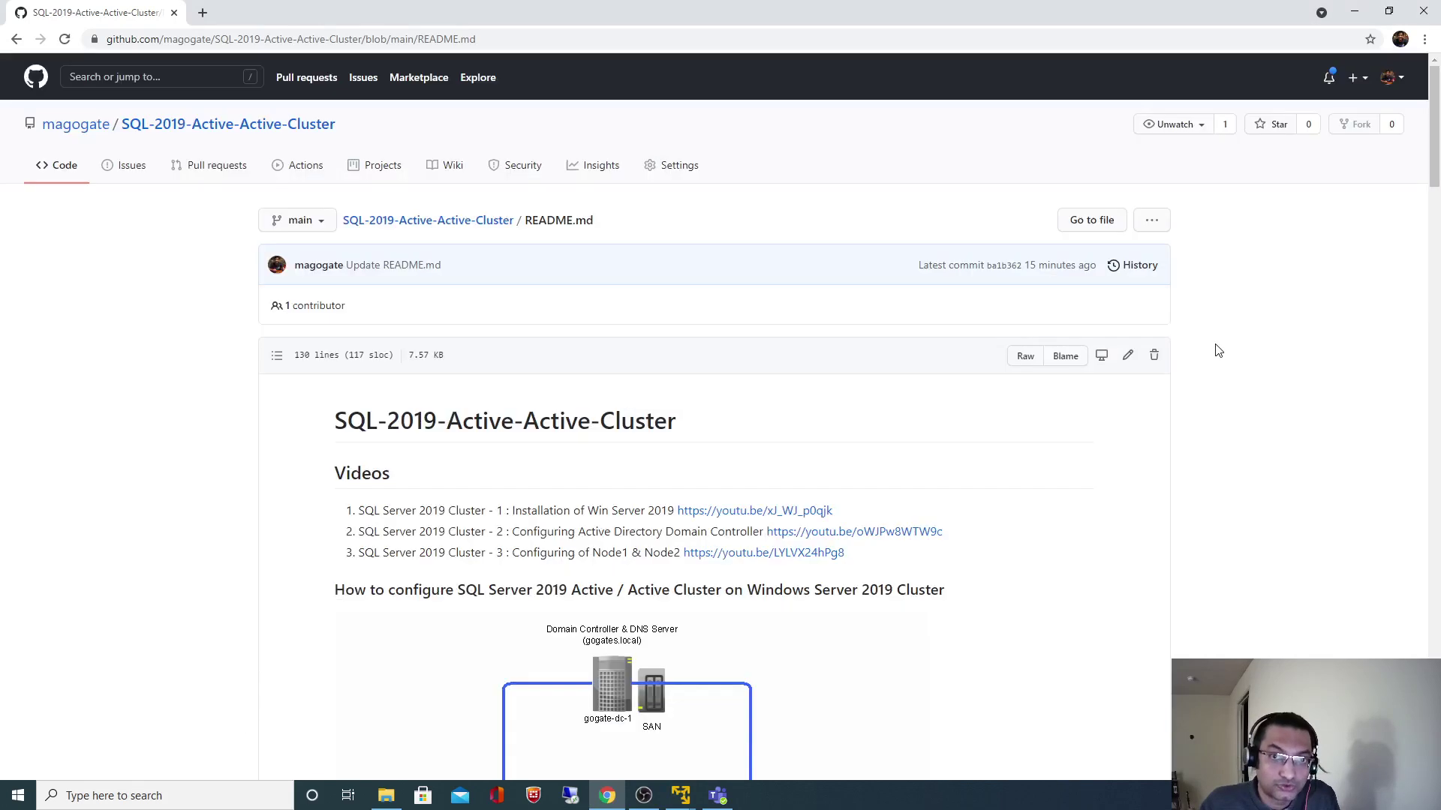
scroll(1217, 349, down, 4)
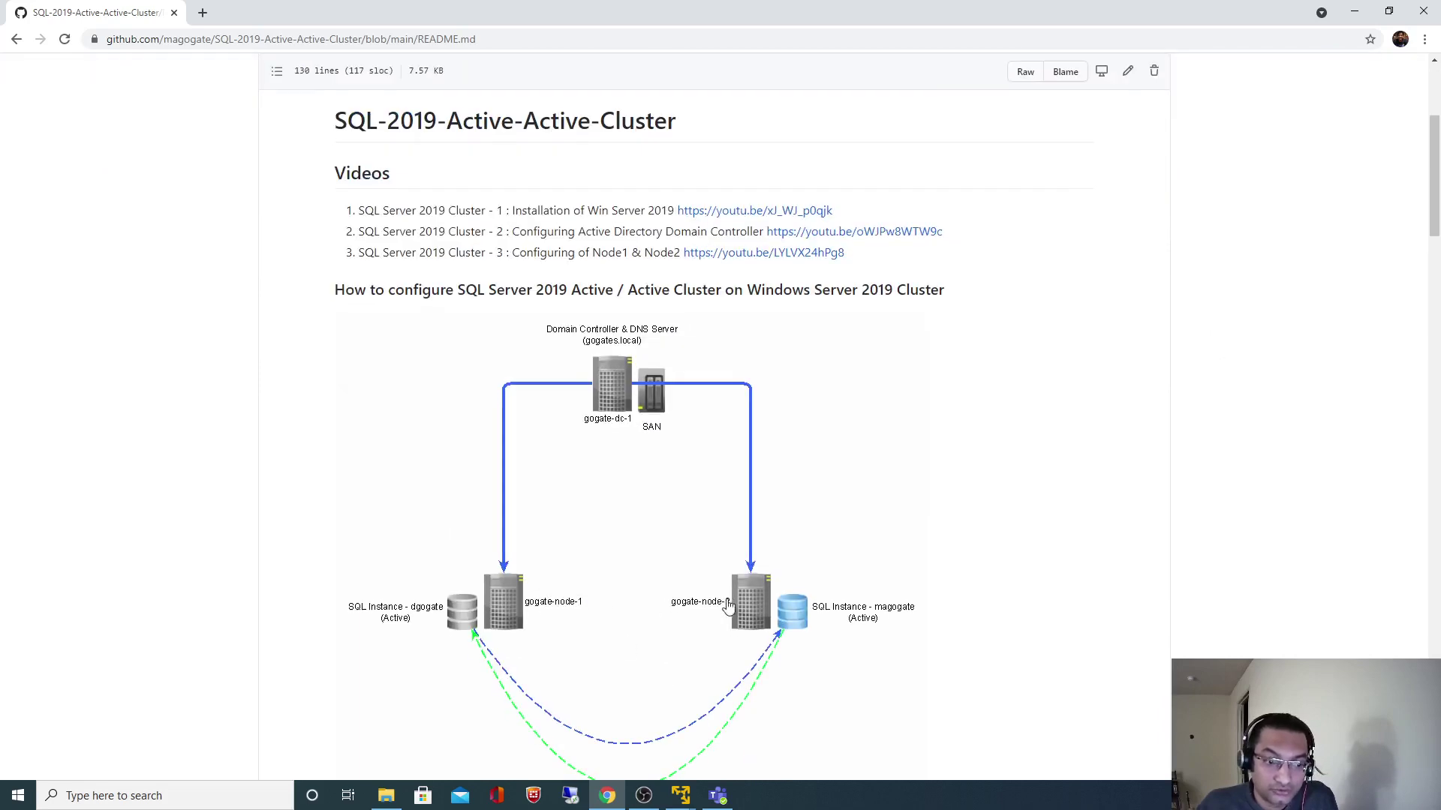
key(alt+Tab)
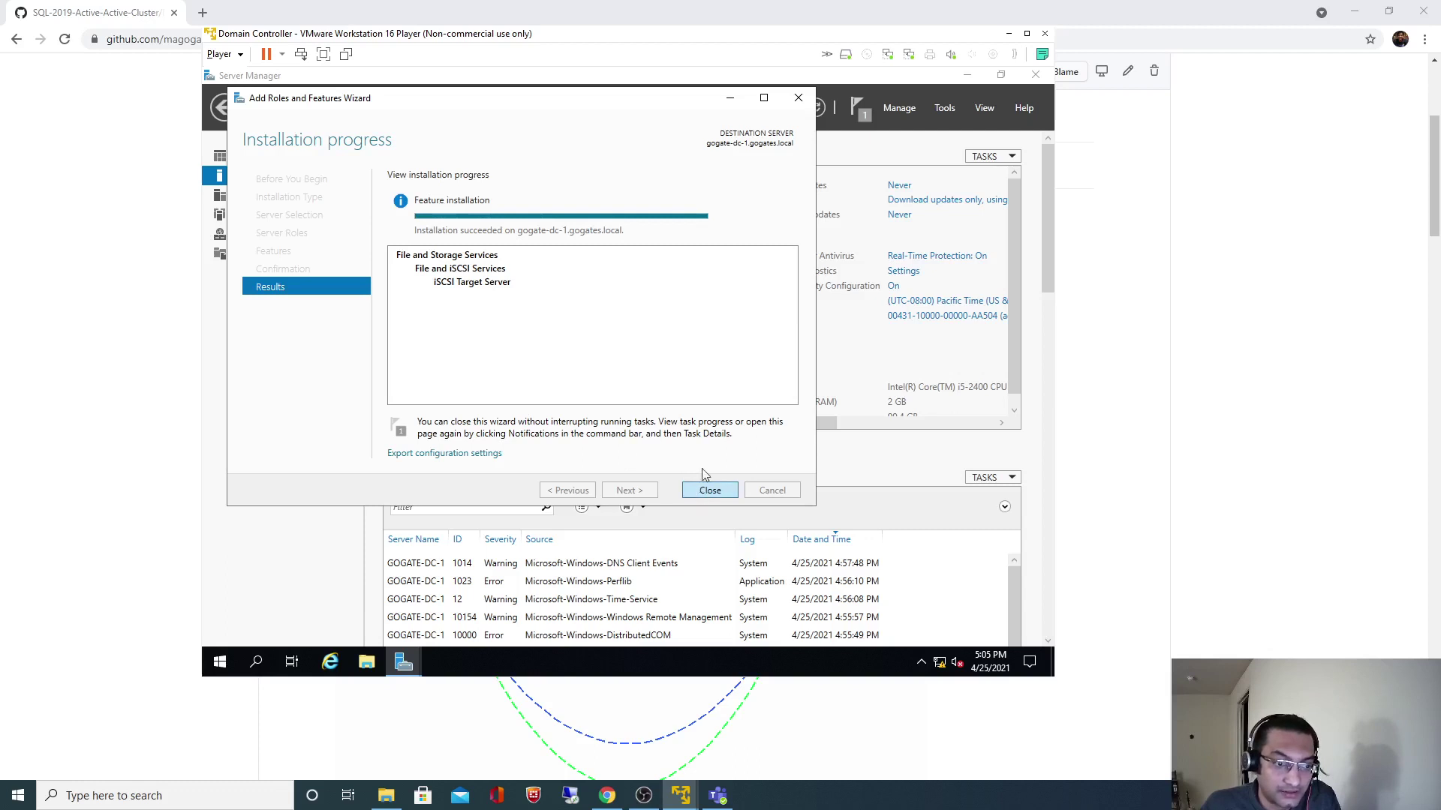
click(713, 492)
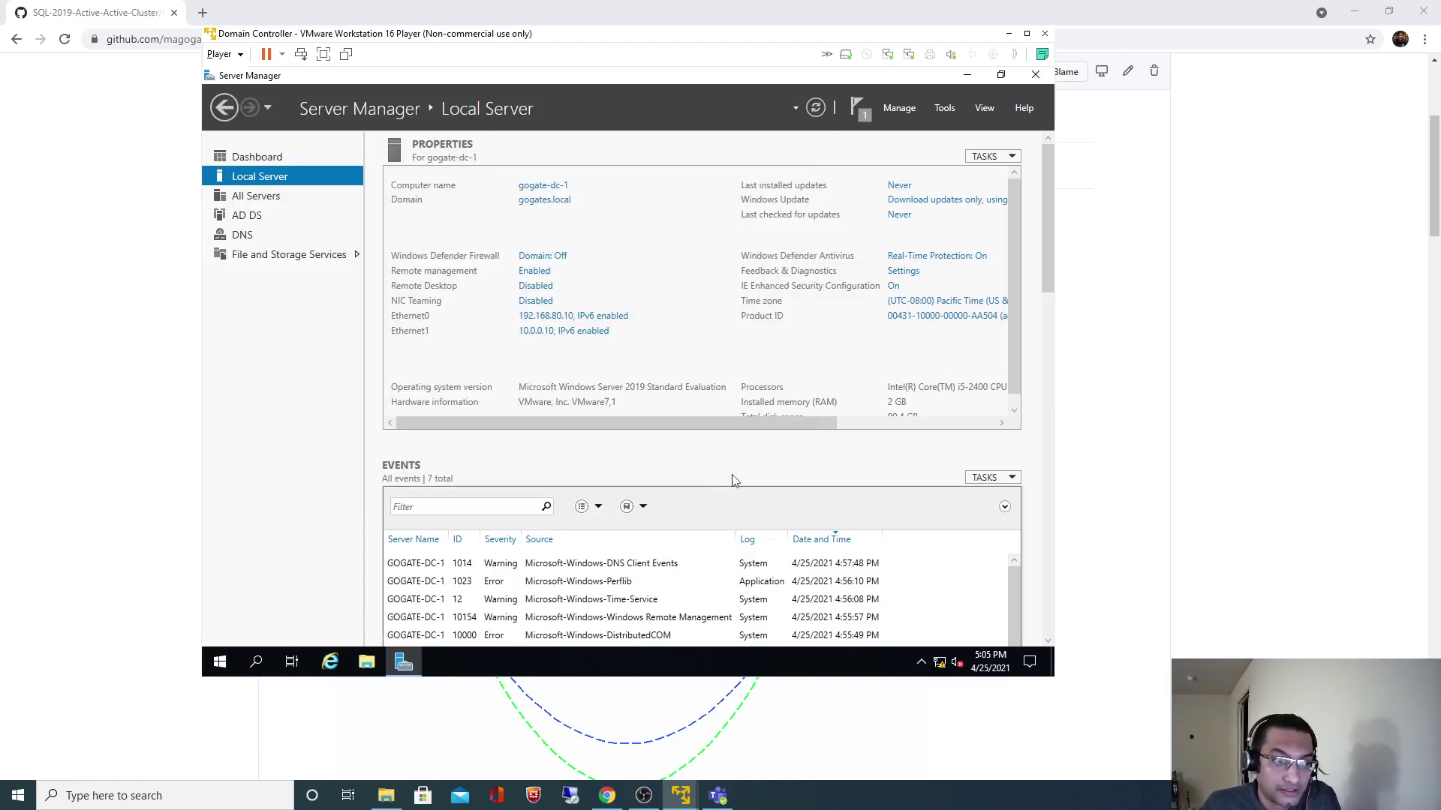
Highlight the README's drive list, scroll back to the cluster diagram, and bring up OBS
click(1225, 375)
scroll(1208, 377, down, 20)
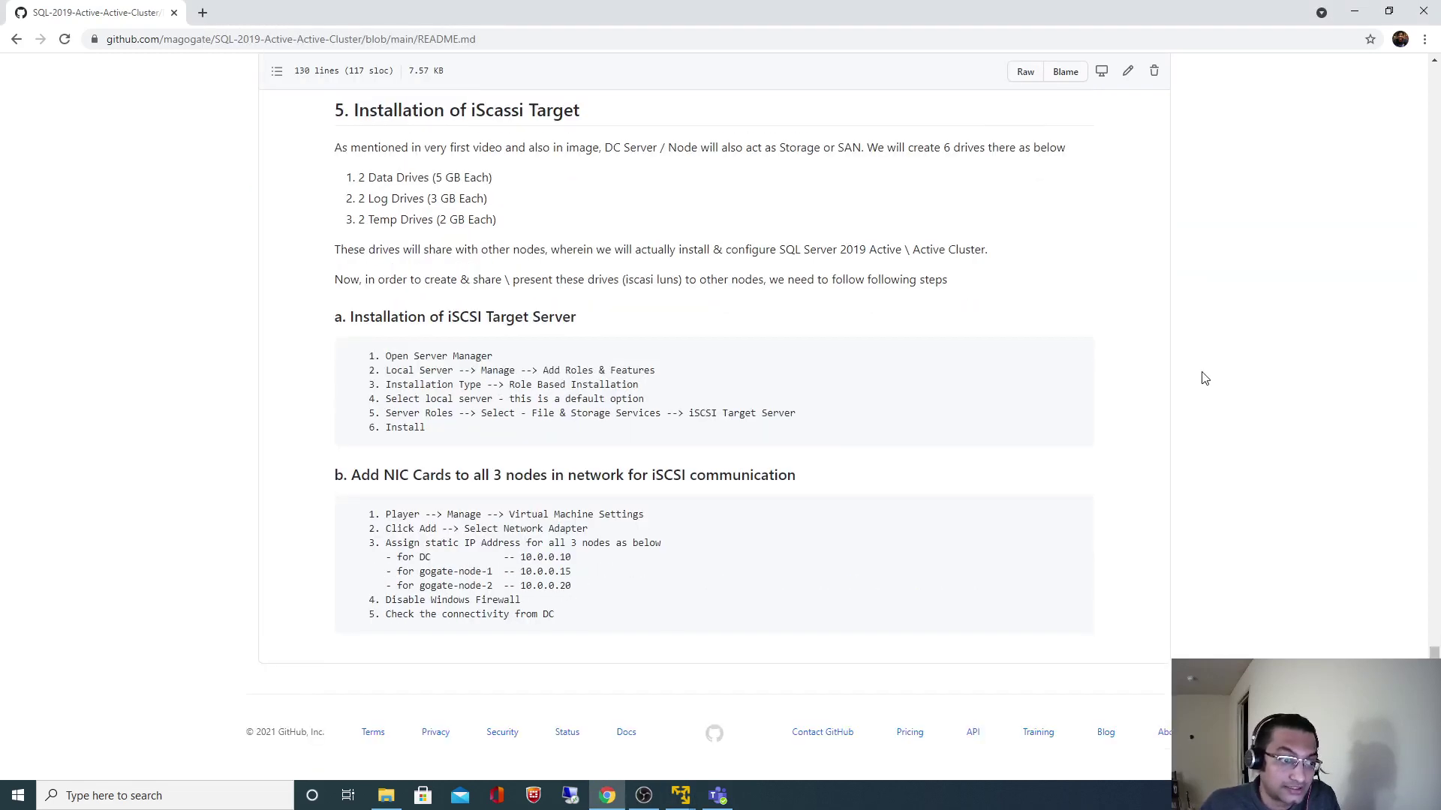
drag(357, 181, 528, 225)
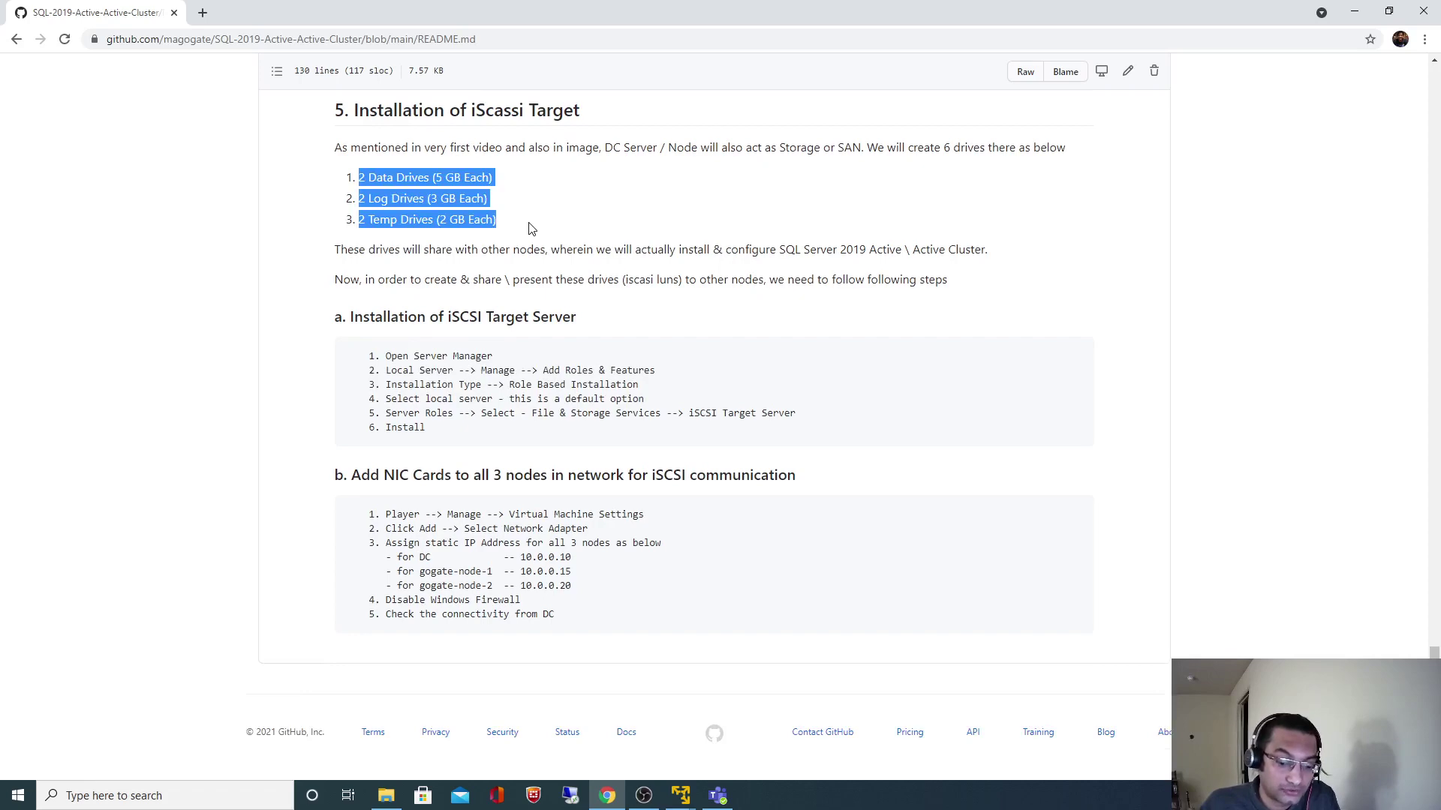
scroll(529, 227, up, 20)
scroll(529, 223, down, 4)
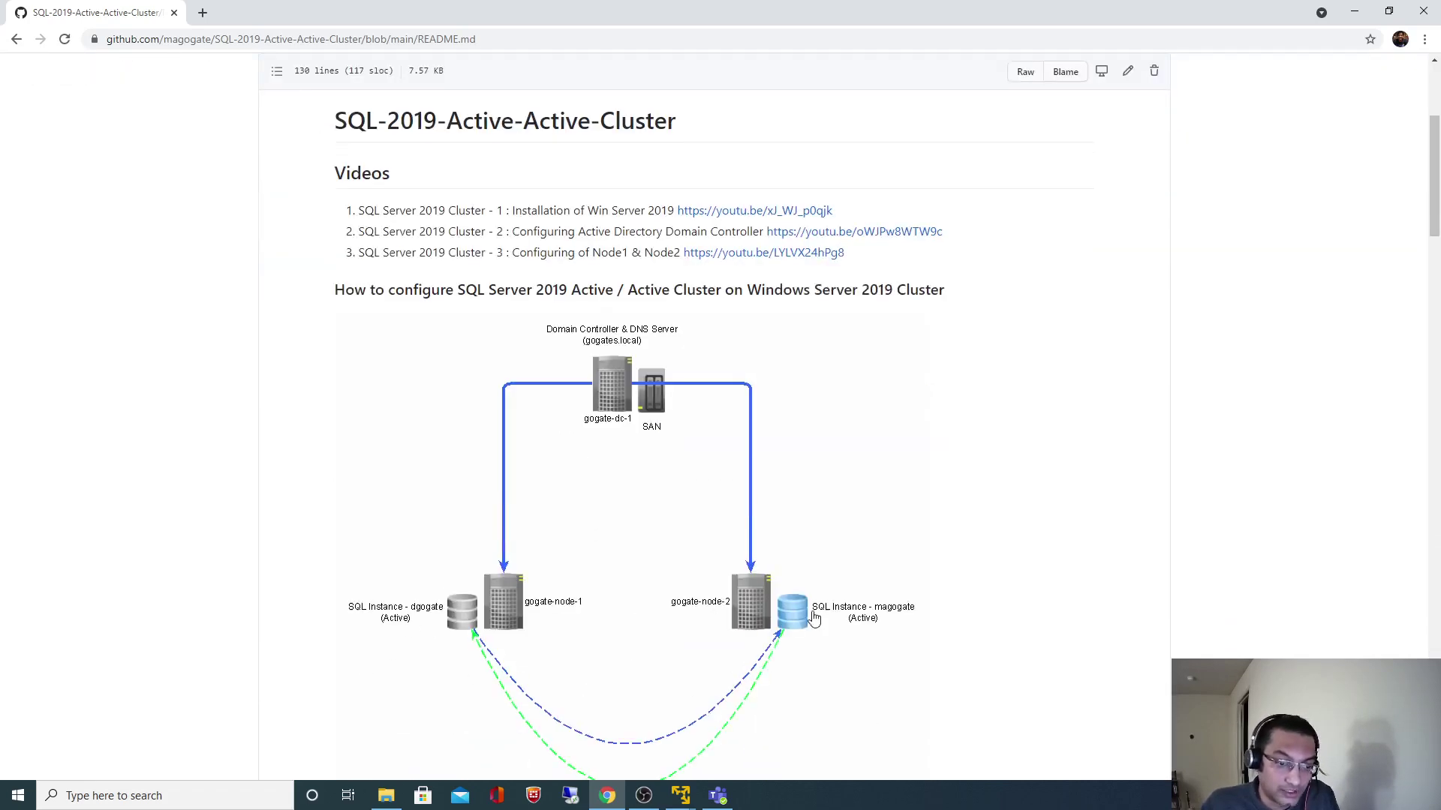
click(644, 796)
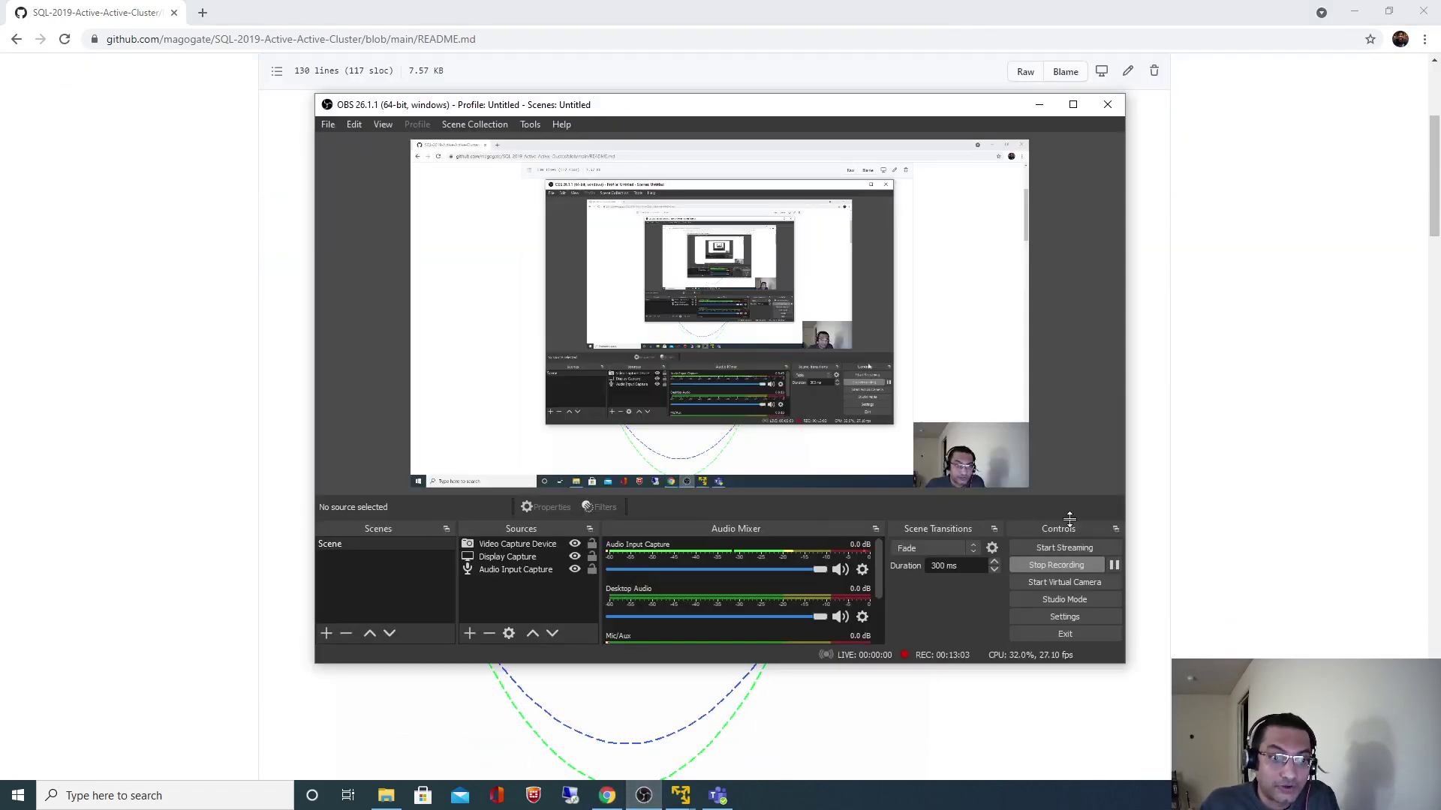